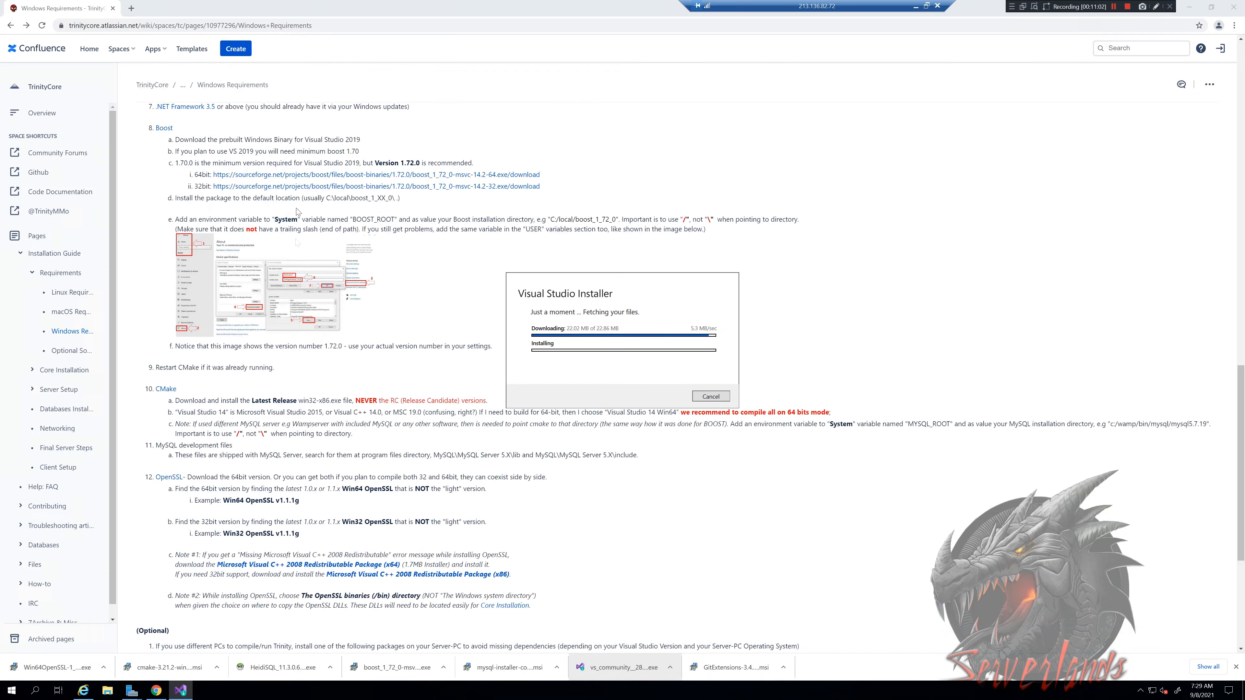
scroll(331, 279, "up", 15)
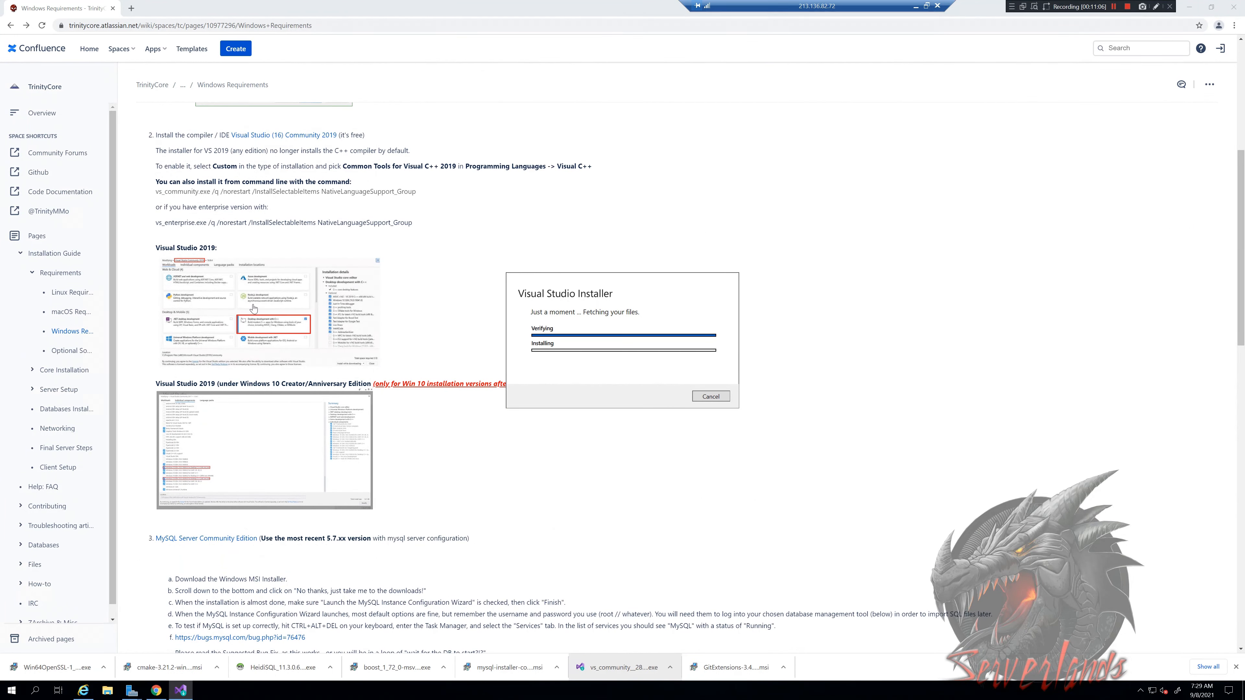
Step: Preview the guide's Visual Studio 2019 workload screenshot full size, then close it
left_click(253, 308)
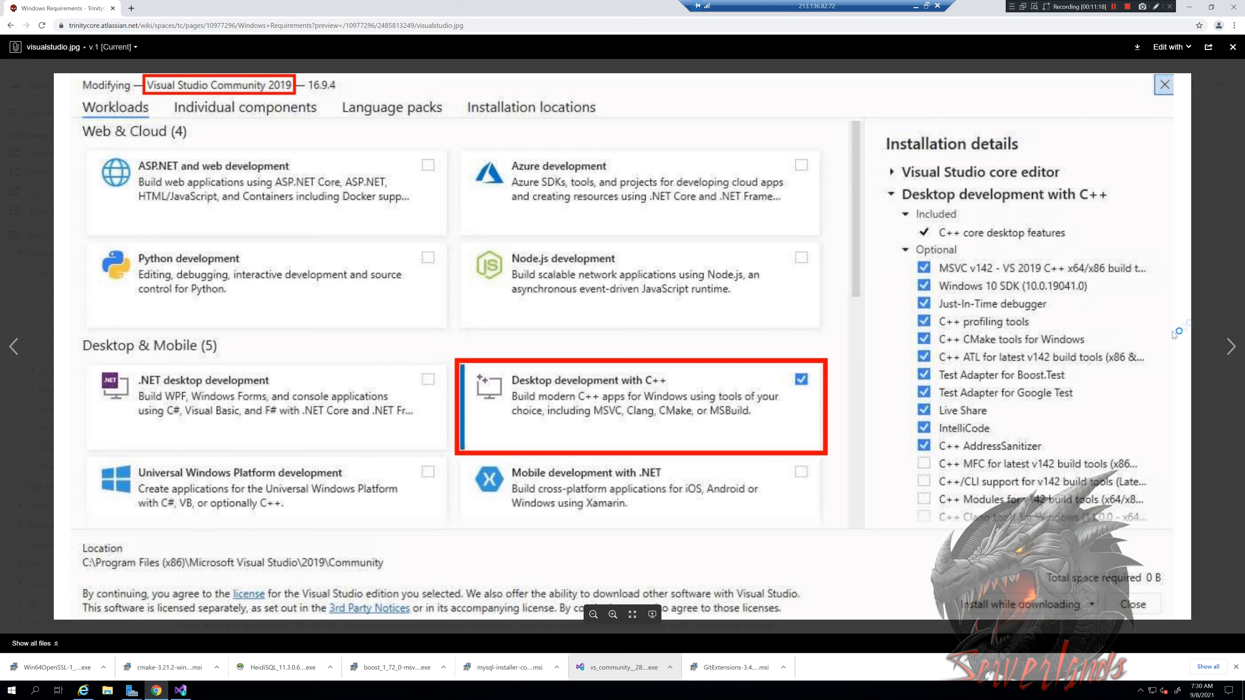
left_click(1210, 285)
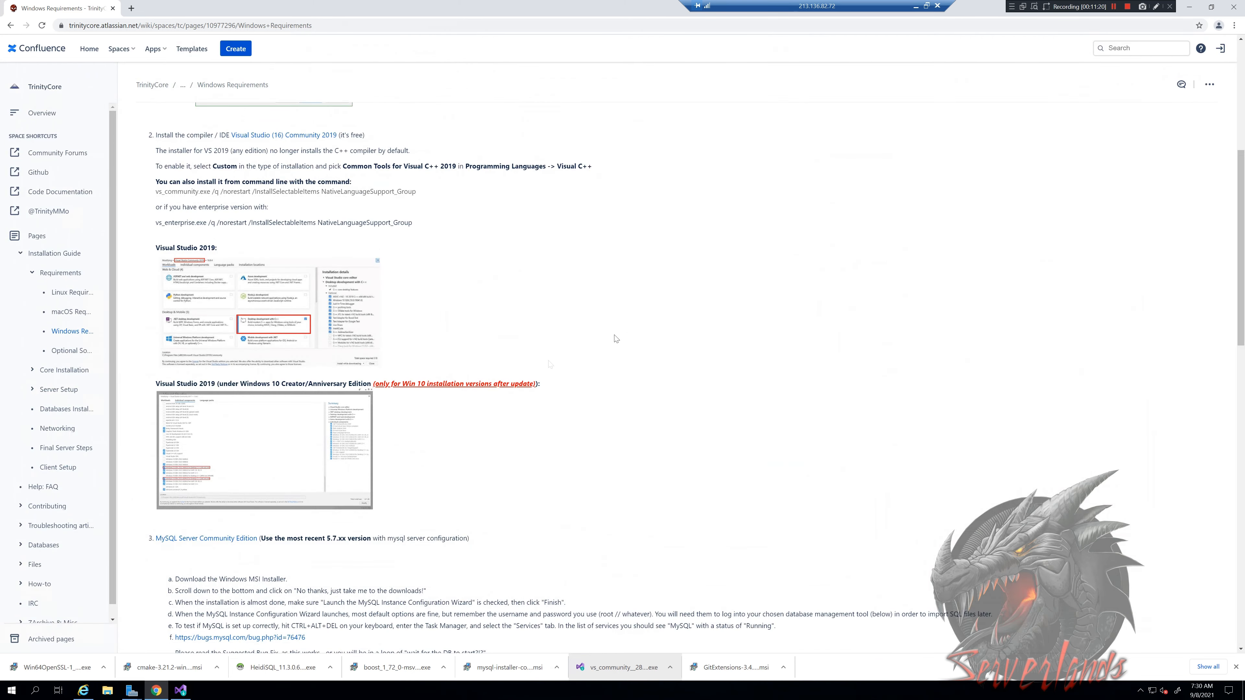
scroll(351, 398, "down", 1)
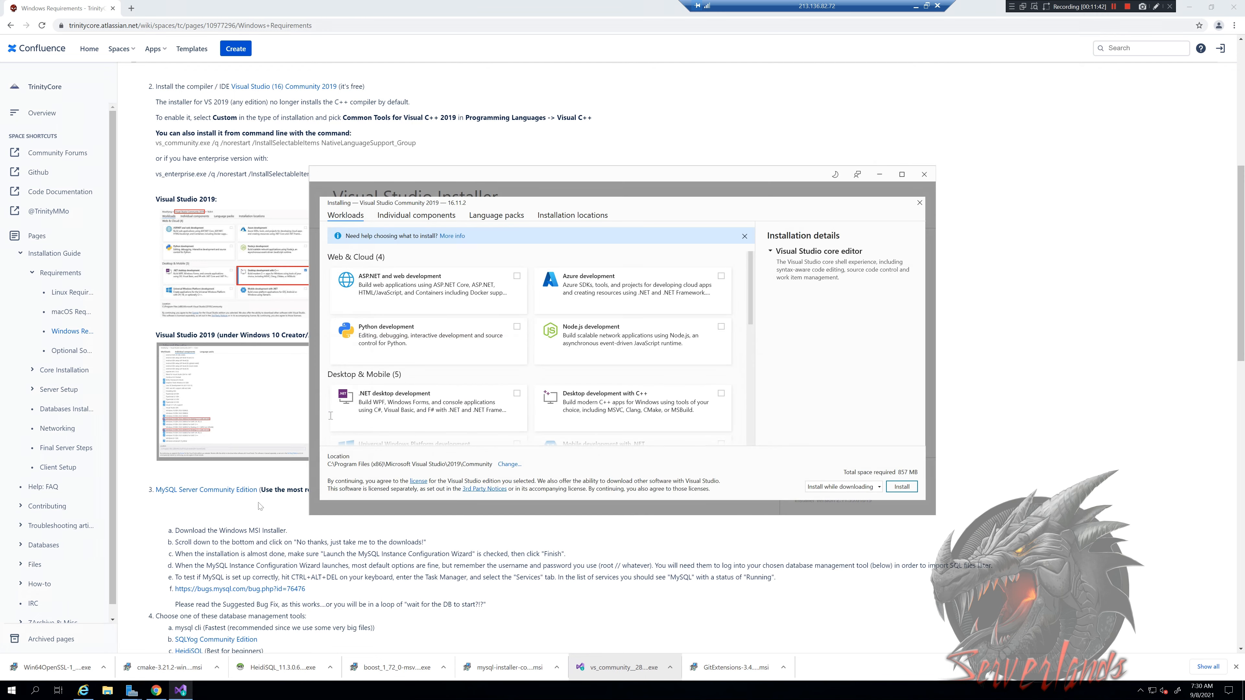
Step: Select Desktop development with C++ plus Windows 10 SDKs 10.0.16299, 17134, 17763 and 18362
left_click(721, 394)
scroll(830, 383, "down", 2)
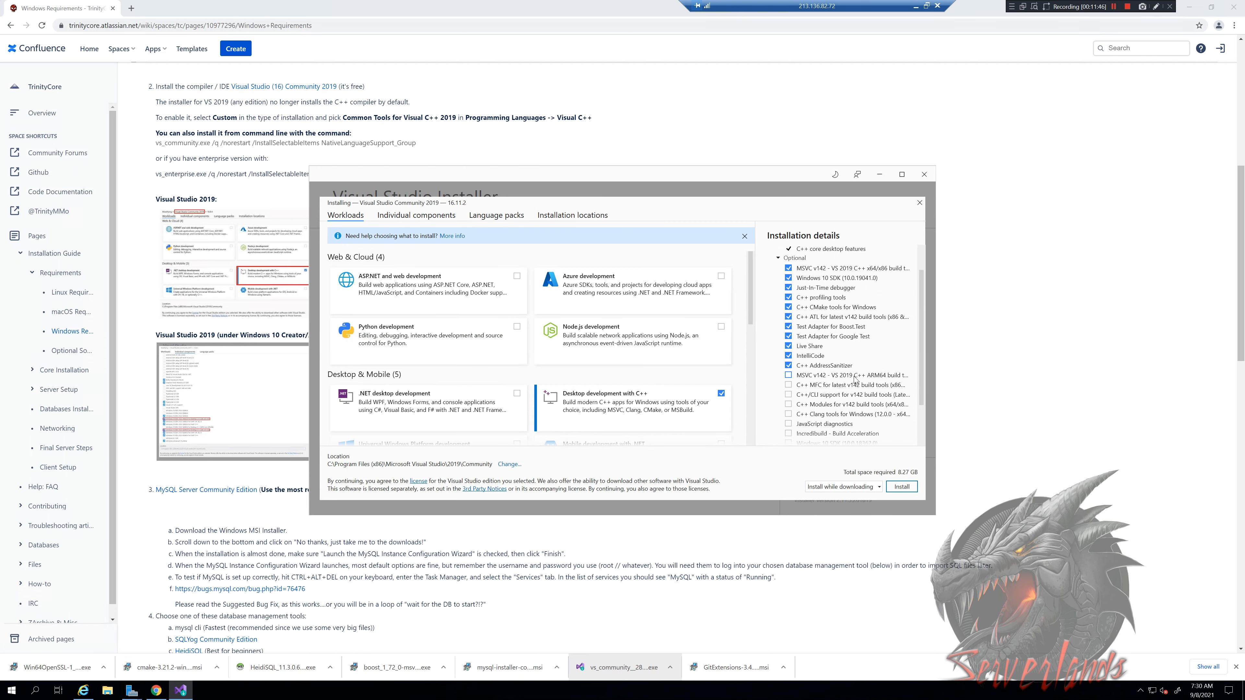
scroll(812, 384, "down", 2)
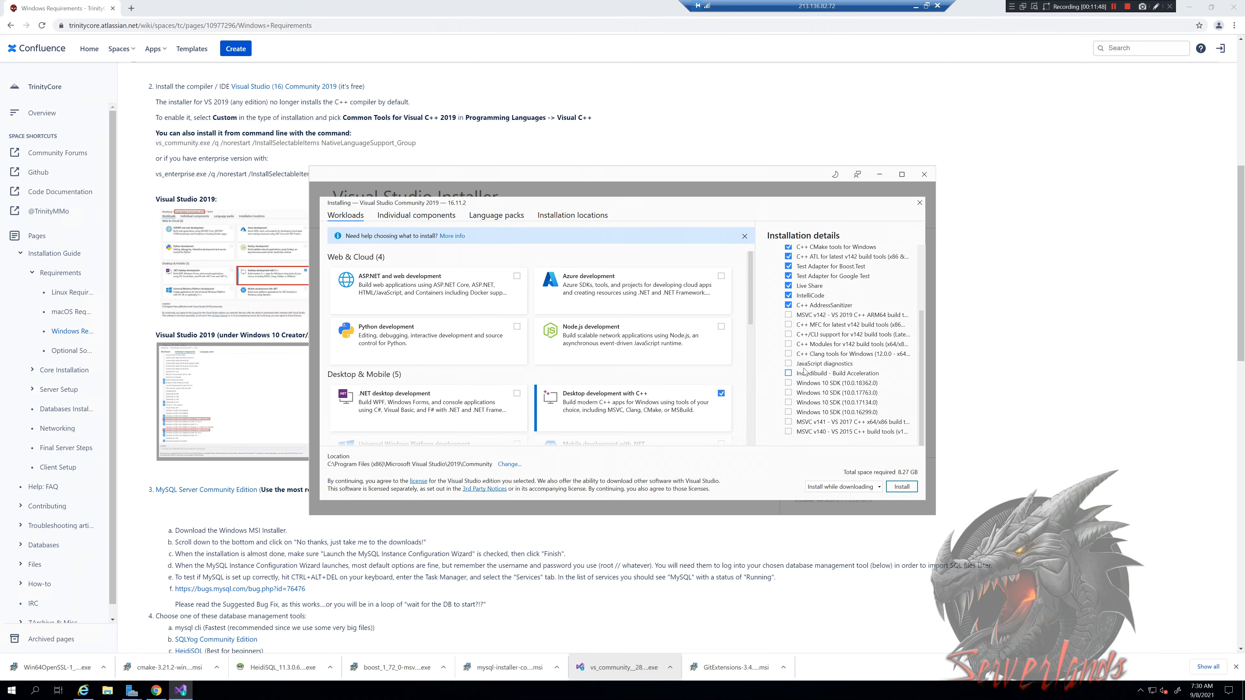
left_click(788, 412)
left_click(788, 402)
left_click(788, 393)
left_click(788, 383)
Step: Add Clang tools, v142 Modules, C++/CLI, MFC, ARM64 build tools and the MSVC v141 and v140 toolsets
left_click(789, 354)
left_click(789, 344)
left_click(789, 334)
left_click(789, 324)
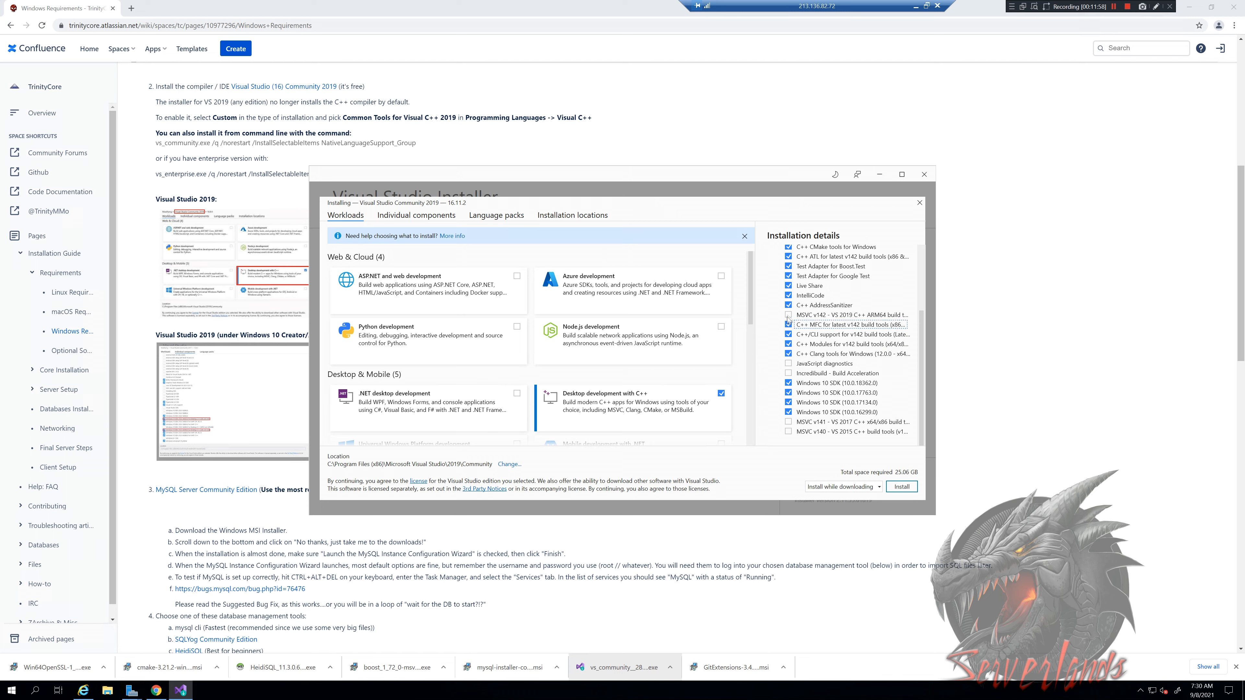
left_click(790, 315)
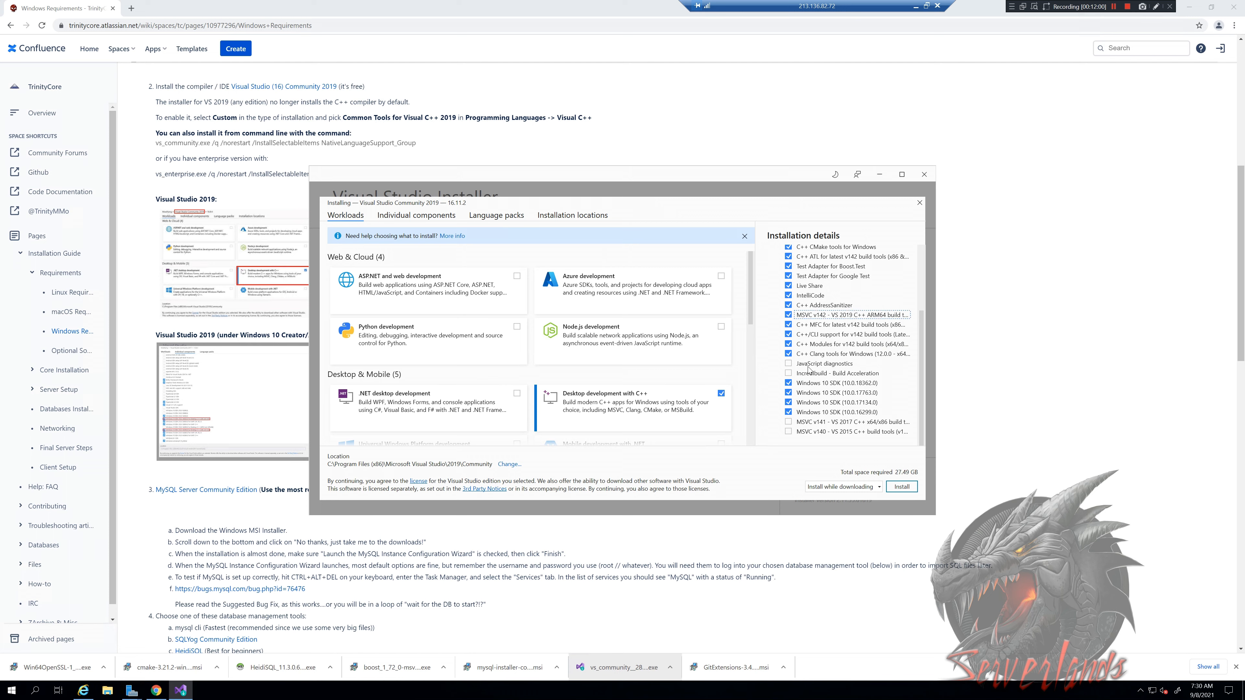
left_click(789, 422)
left_click(788, 432)
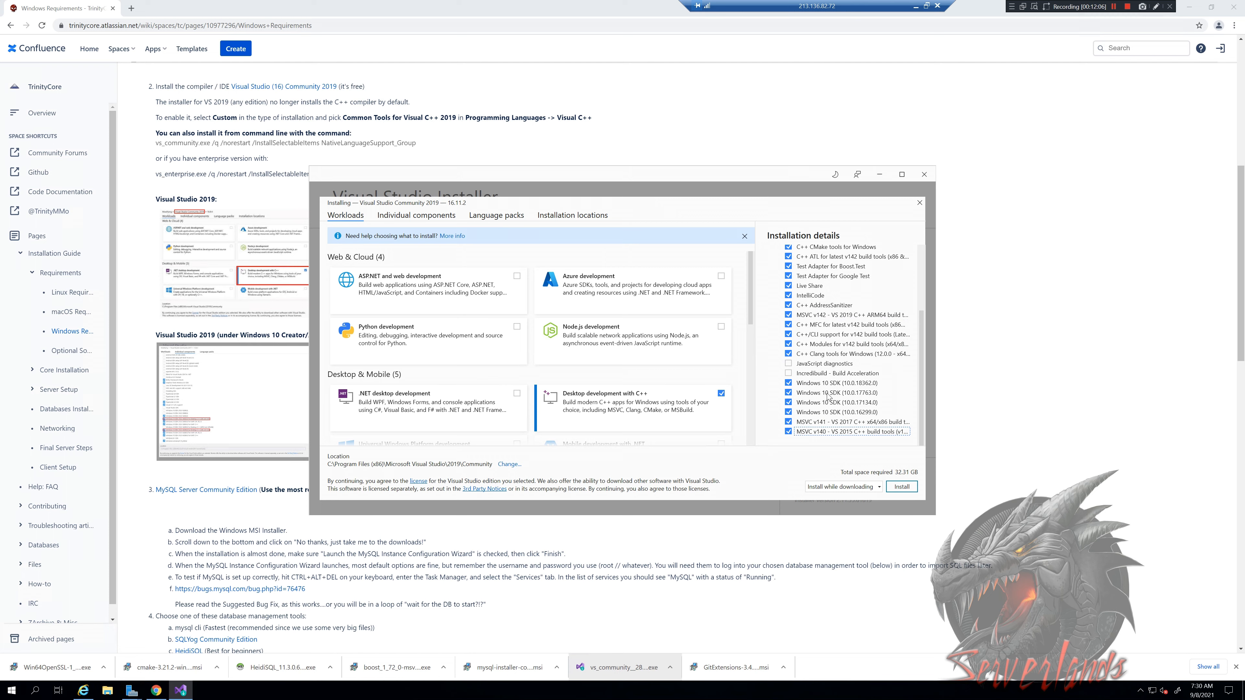
Step: Review the component selection and start installing Visual Studio Community 2019
scroll(828, 396, "up", 5)
scroll(844, 368, "down", 5)
scroll(820, 347, "up", 3)
scroll(822, 366, "down", 3)
scroll(671, 355, "down", 1)
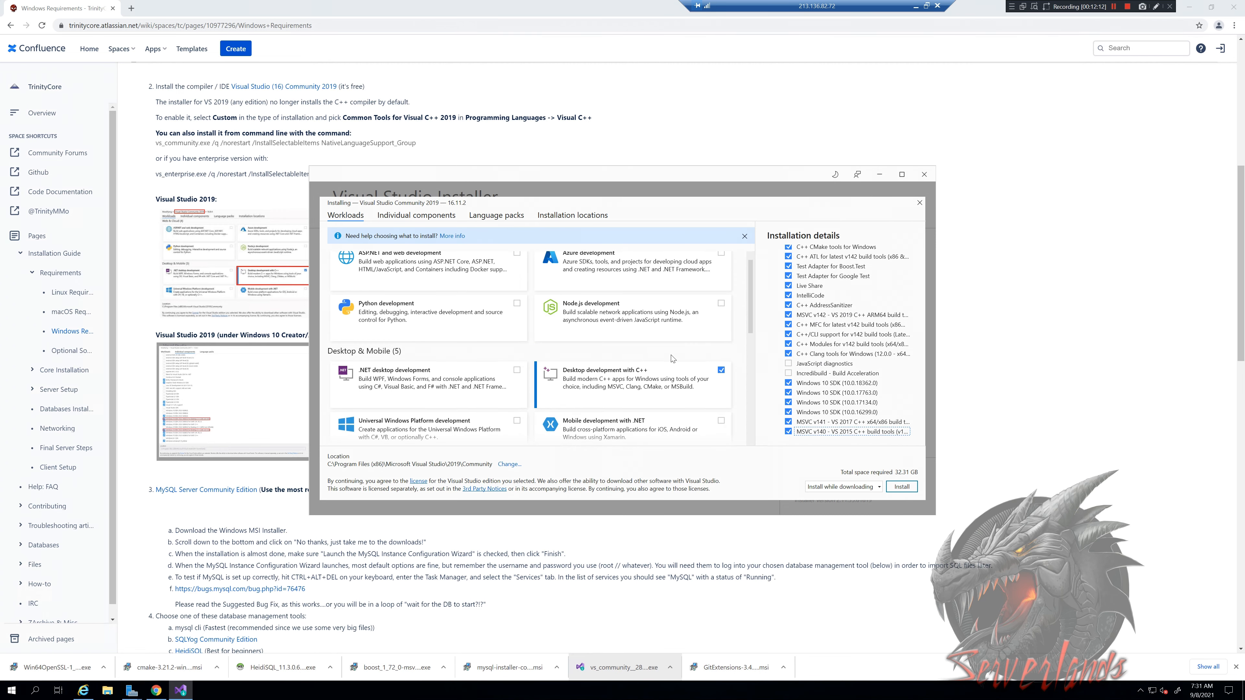
scroll(588, 325, "up", 1)
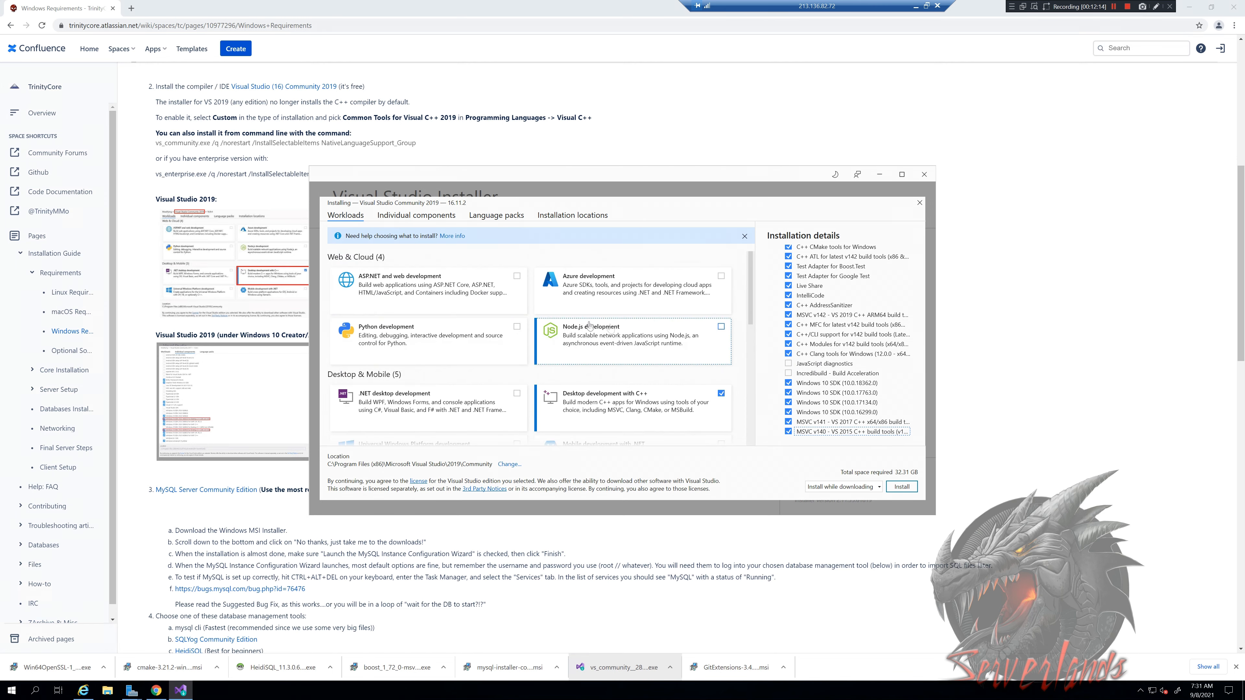
left_click(902, 487)
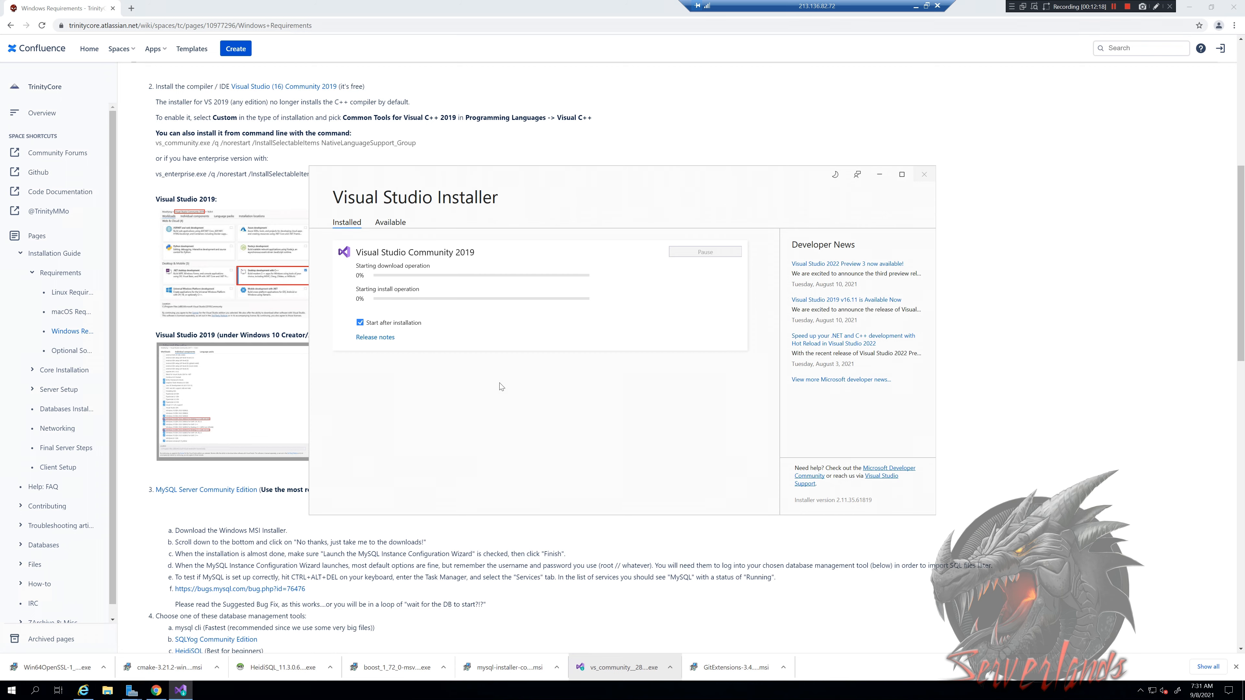
Step: Launch the downloaded Git Extensions installer and close Server Manager
left_click(723, 676)
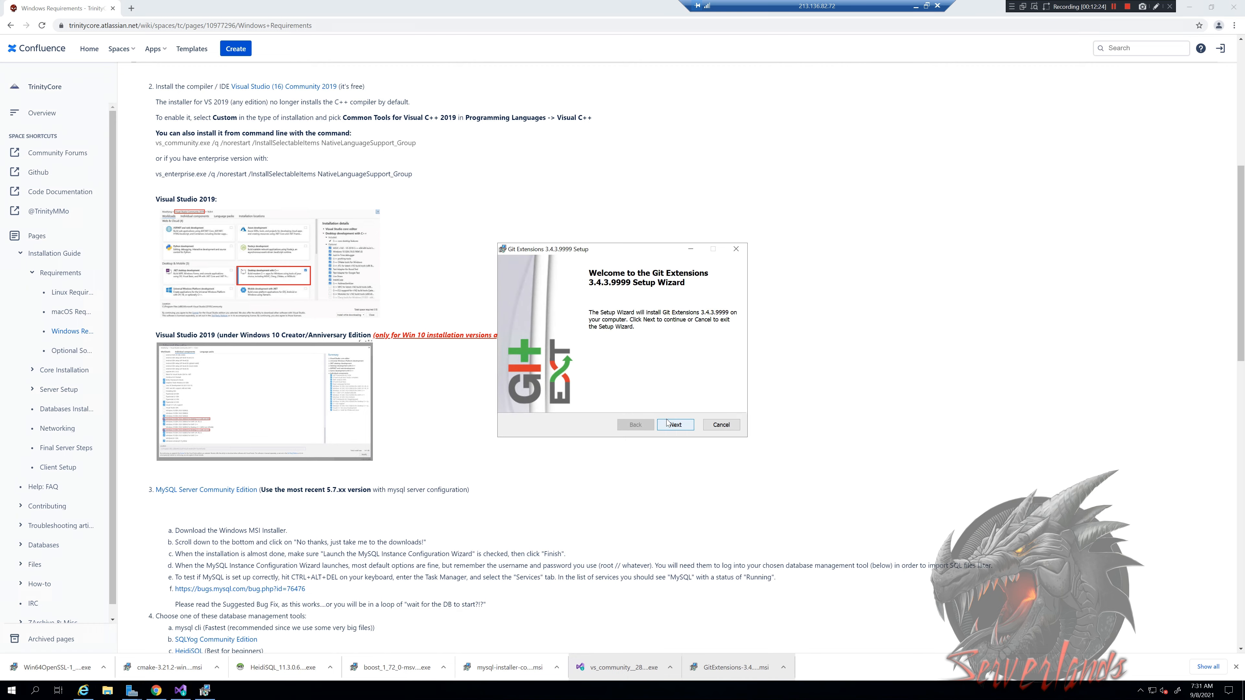
scroll(395, 285, "up", 8)
scroll(396, 284, "up", 1)
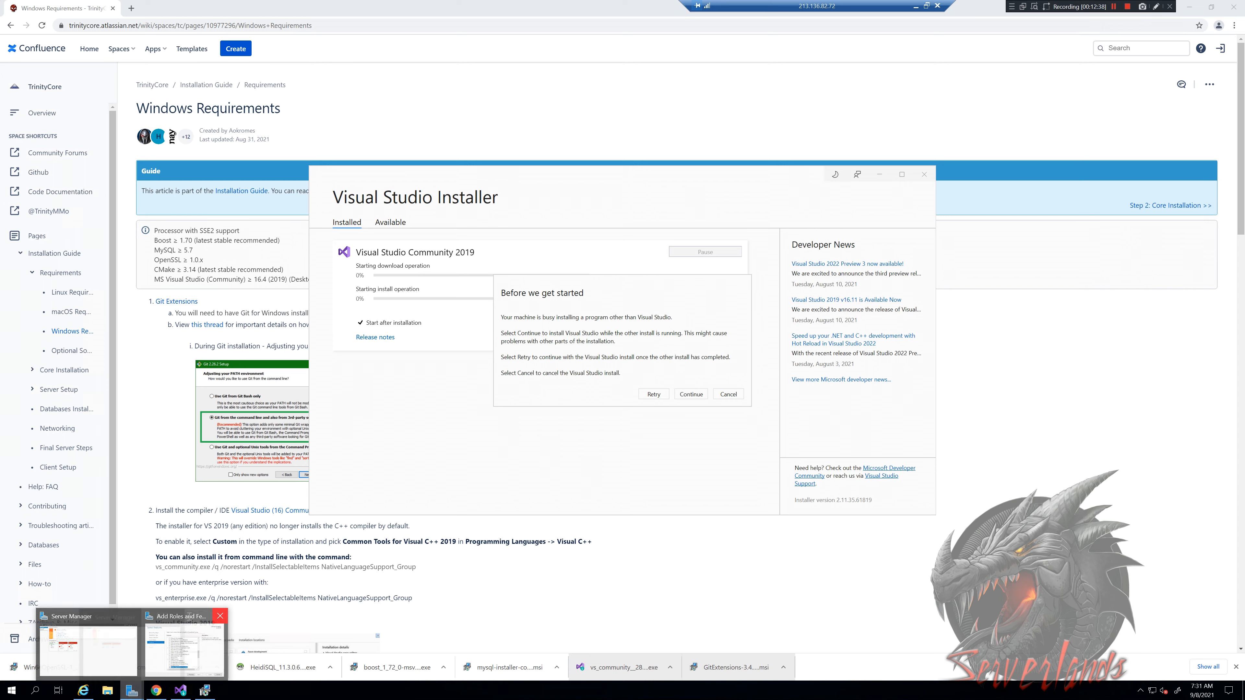
left_click(176, 617)
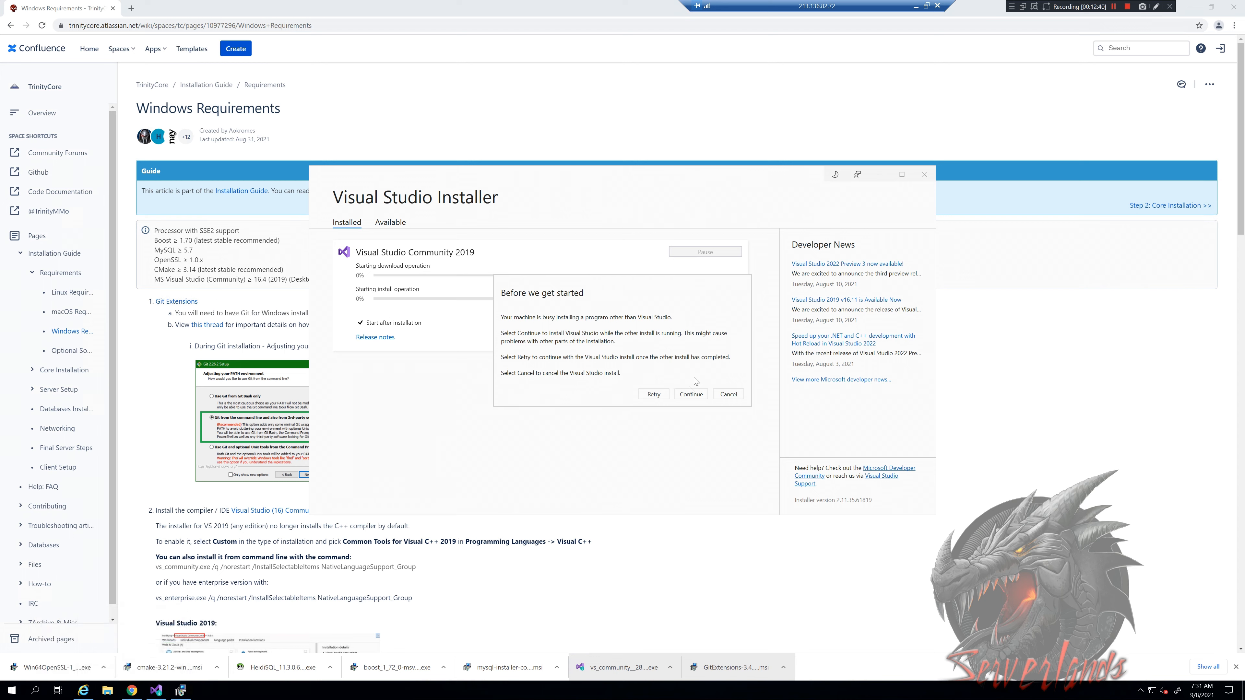
Step: Retry twice, continue the Visual Studio install despite the other setup, and bring up the Git wizard
left_click(655, 395)
left_click(655, 395)
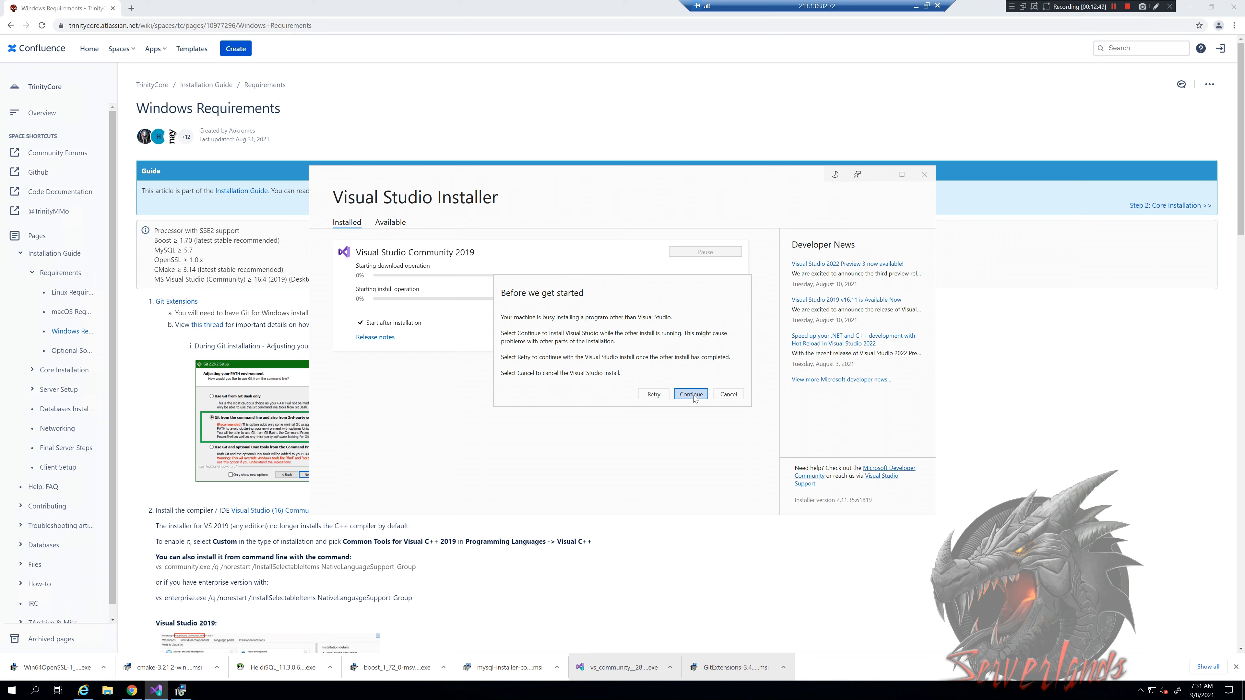
left_click(692, 395)
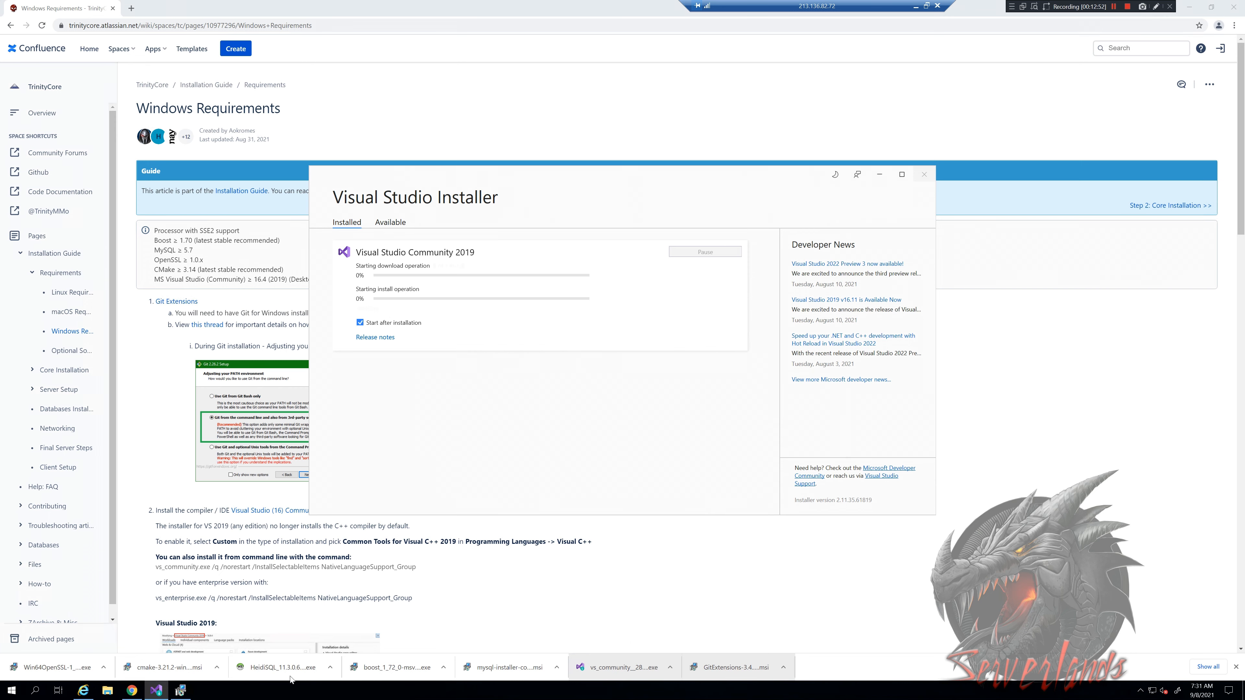
left_click(181, 691)
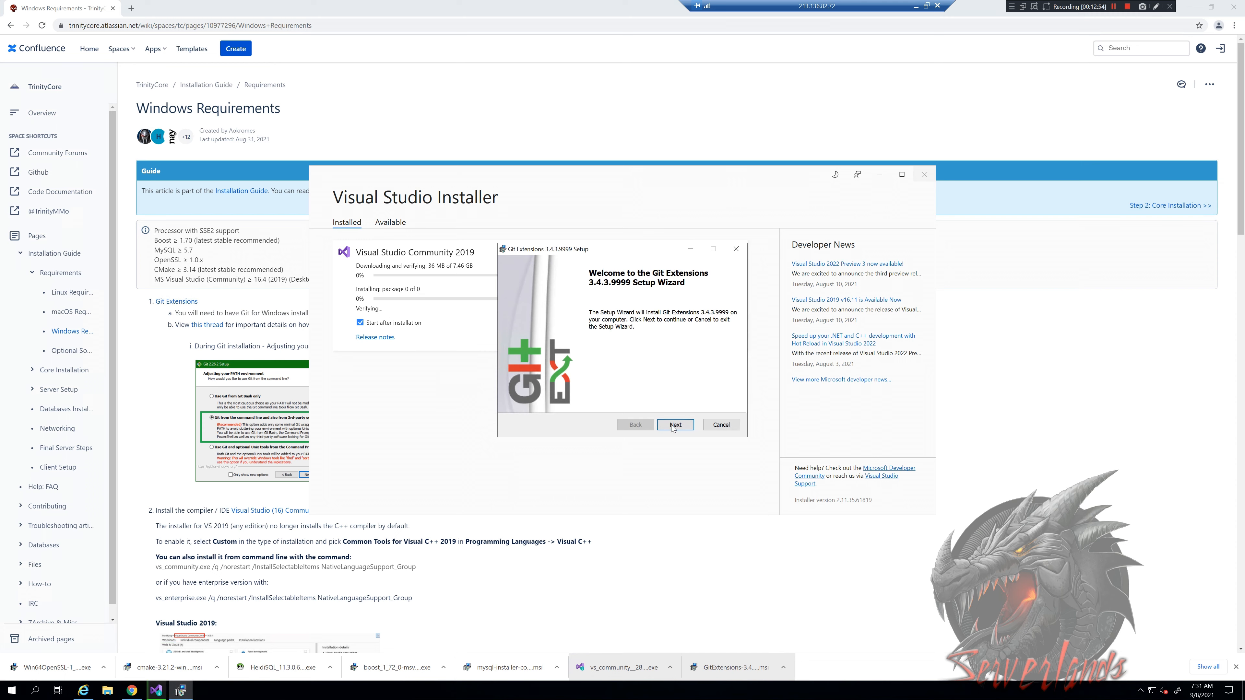
Step: Accept Git Extensions defaults: all users, default folder and features, OpenSSH, telemetry setting
left_click(674, 425)
left_click(674, 424)
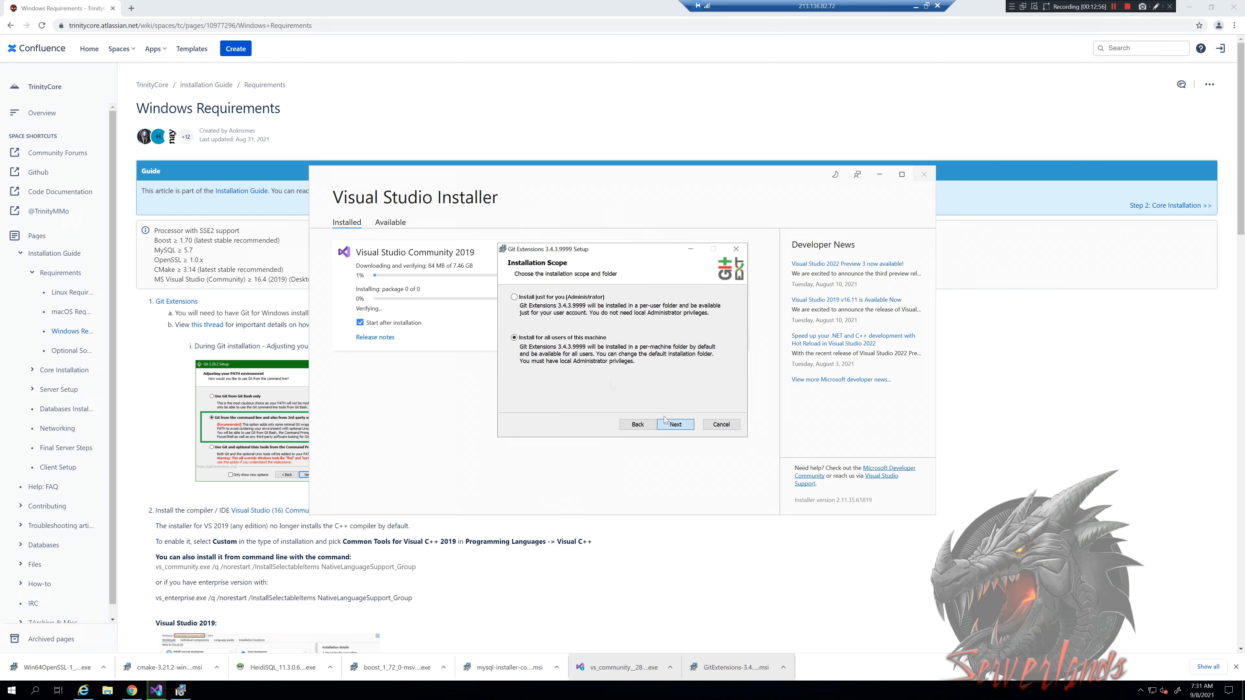
left_click(675, 423)
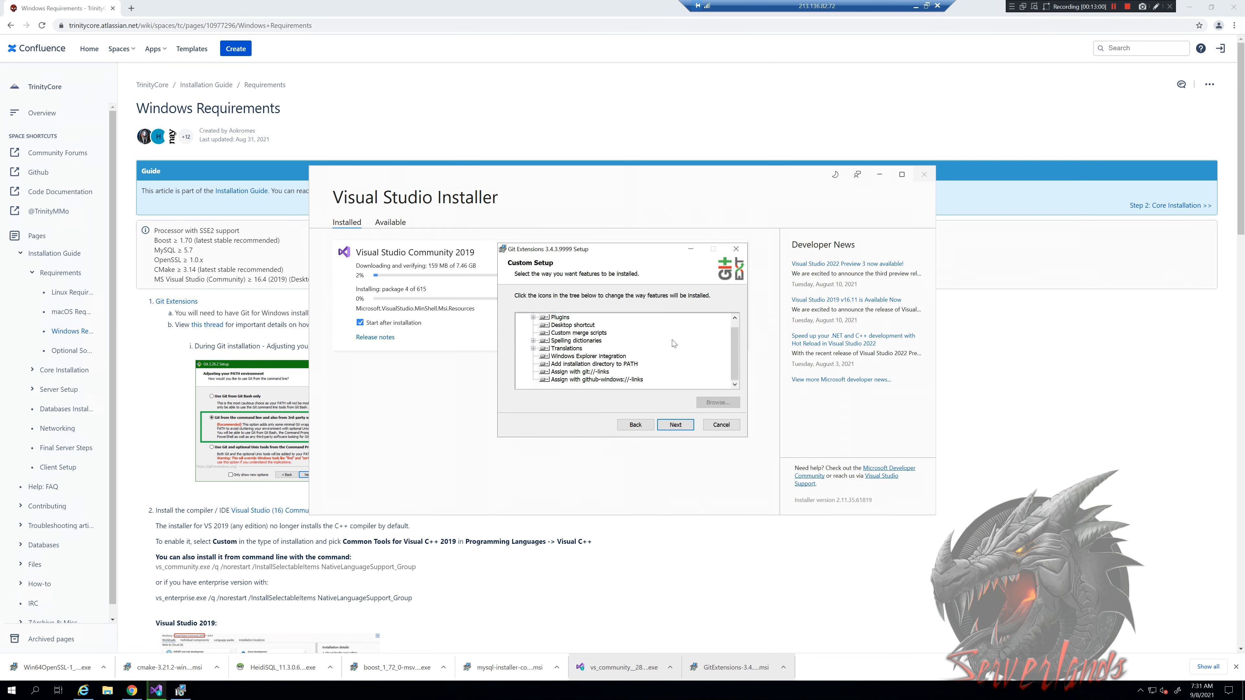
left_click(675, 425)
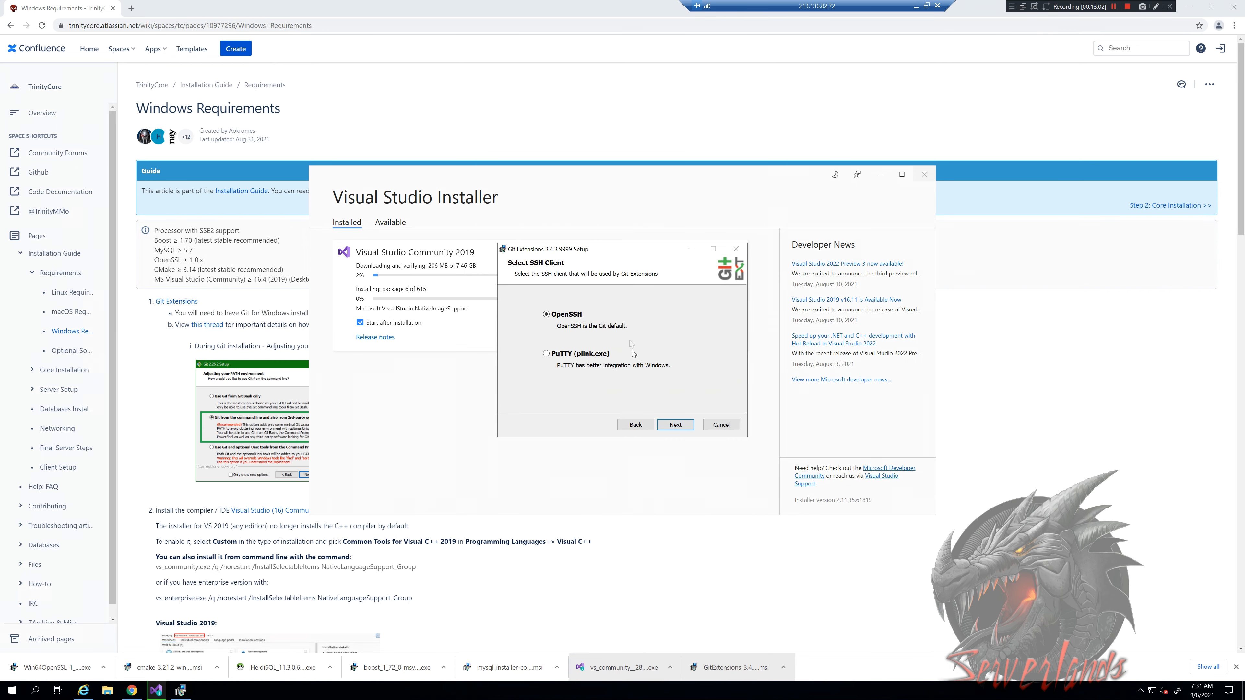
left_click(679, 424)
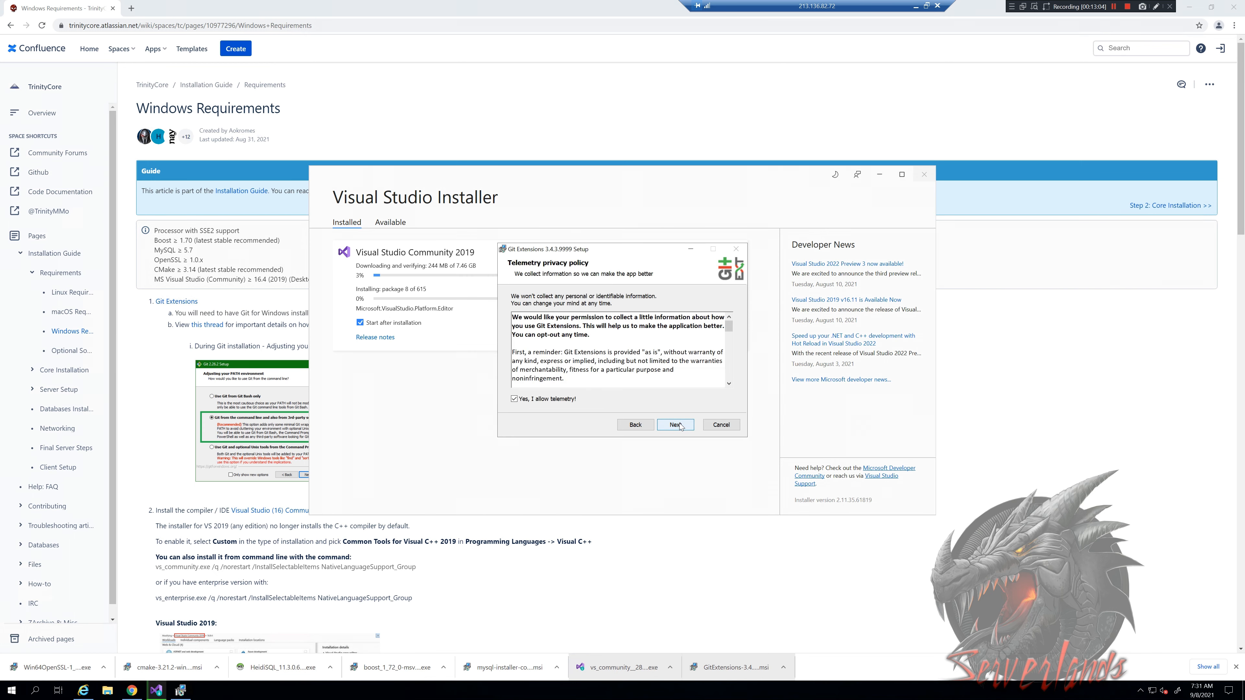
left_click(675, 425)
Step: Start the Git Extensions install, move the in-progress warning aside, and launch the Boost installer
left_click(686, 423)
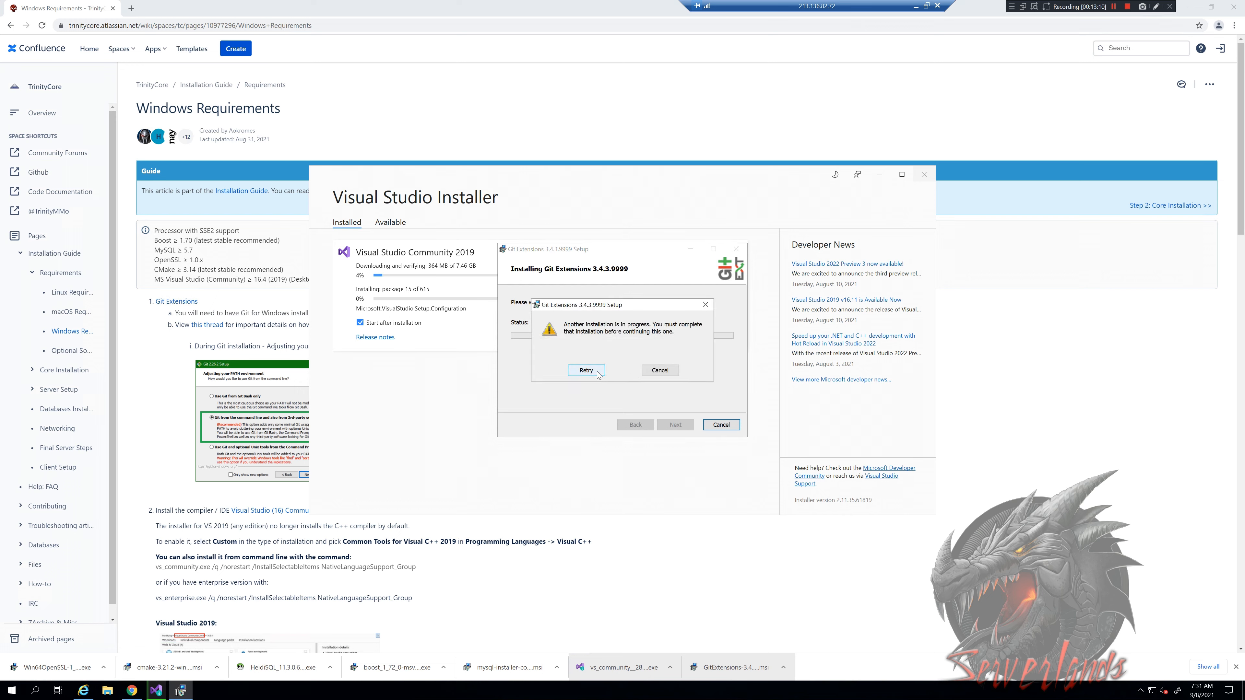
left_click_drag(586, 308, 601, 323)
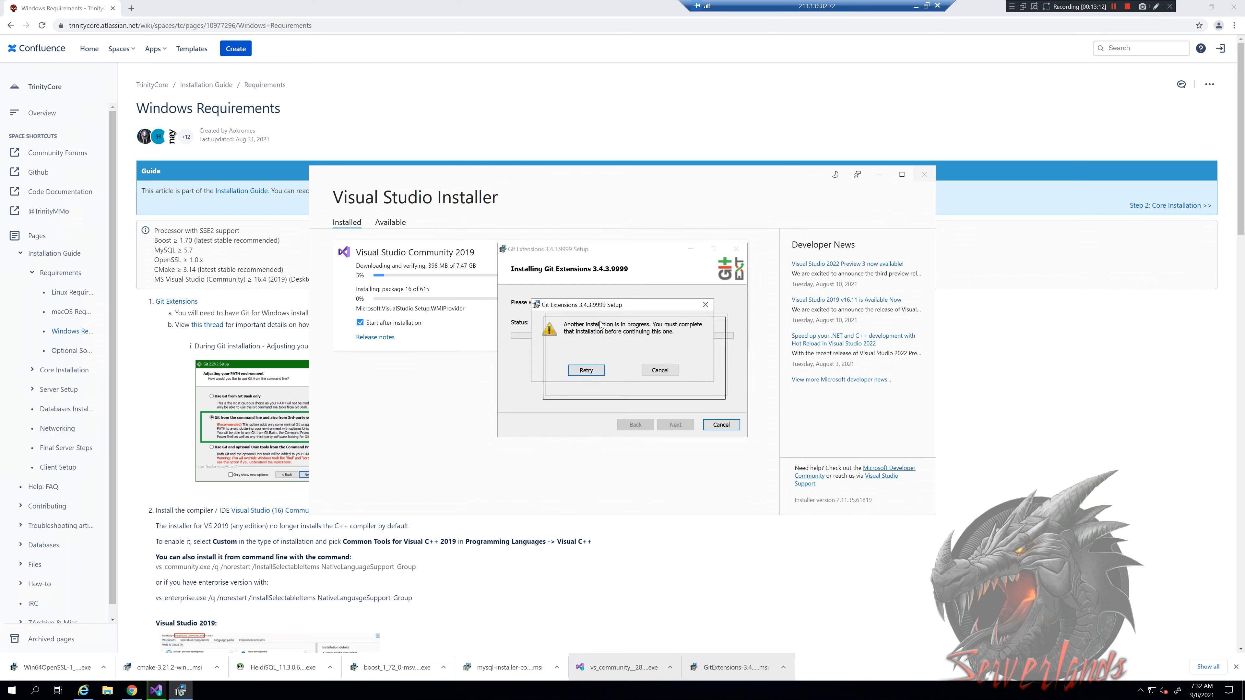
left_click(402, 667)
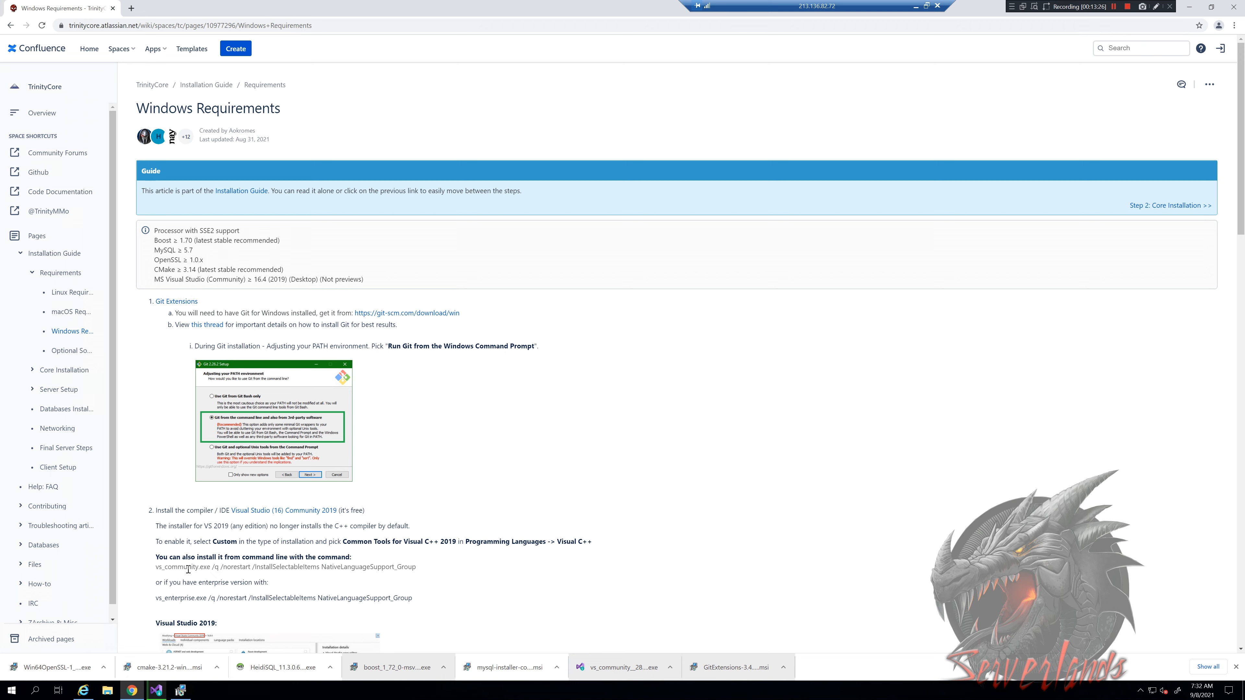
Step: Retry the blocked Git Extensions install, then launch the HeidiSQL 11.3.0.6 installer
left_click(156, 690)
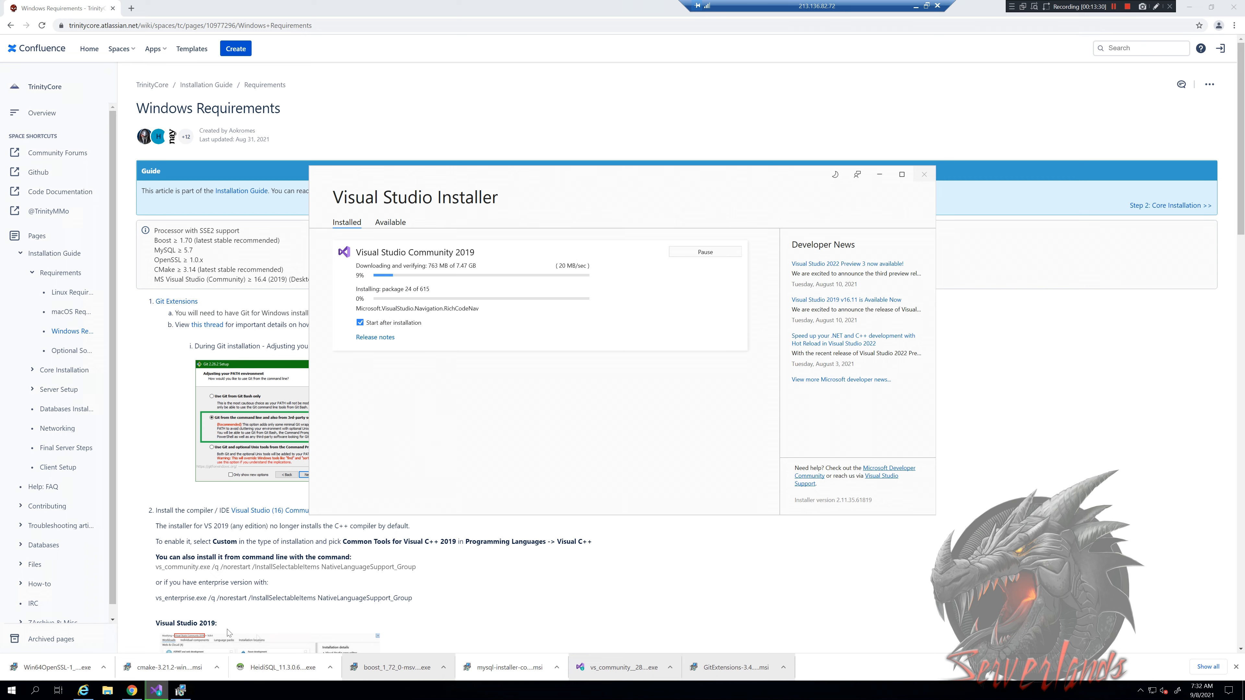
mouse_move(180, 692)
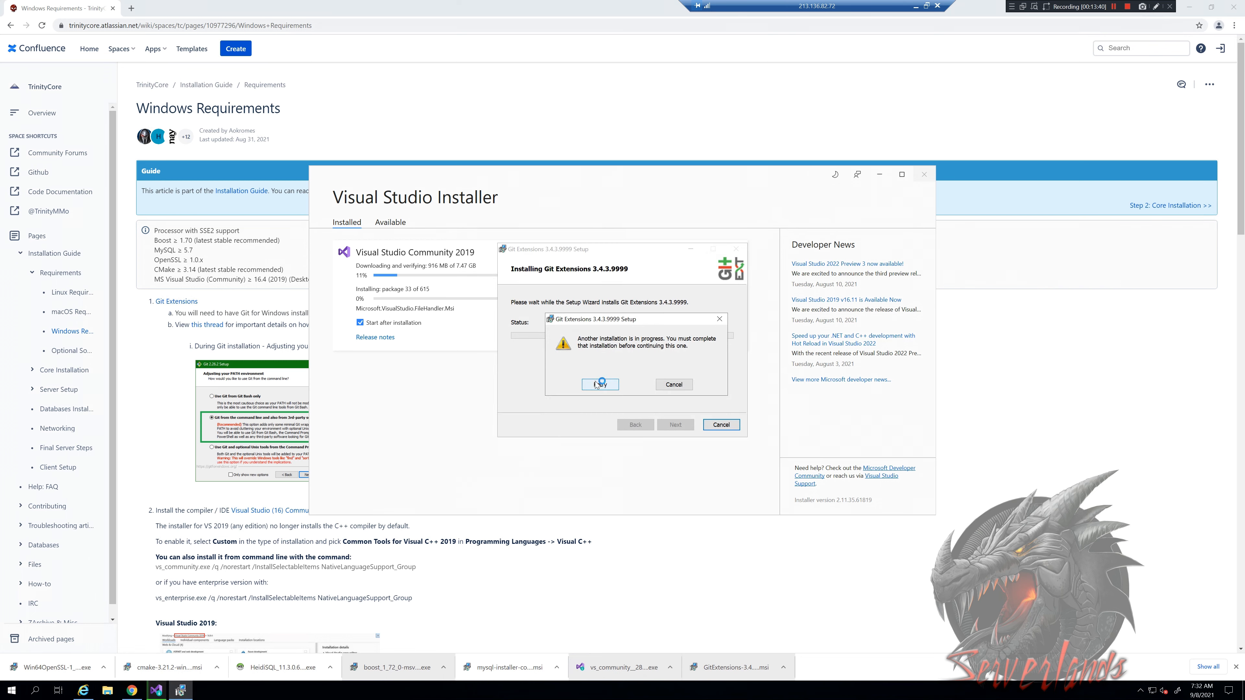
left_click(599, 384)
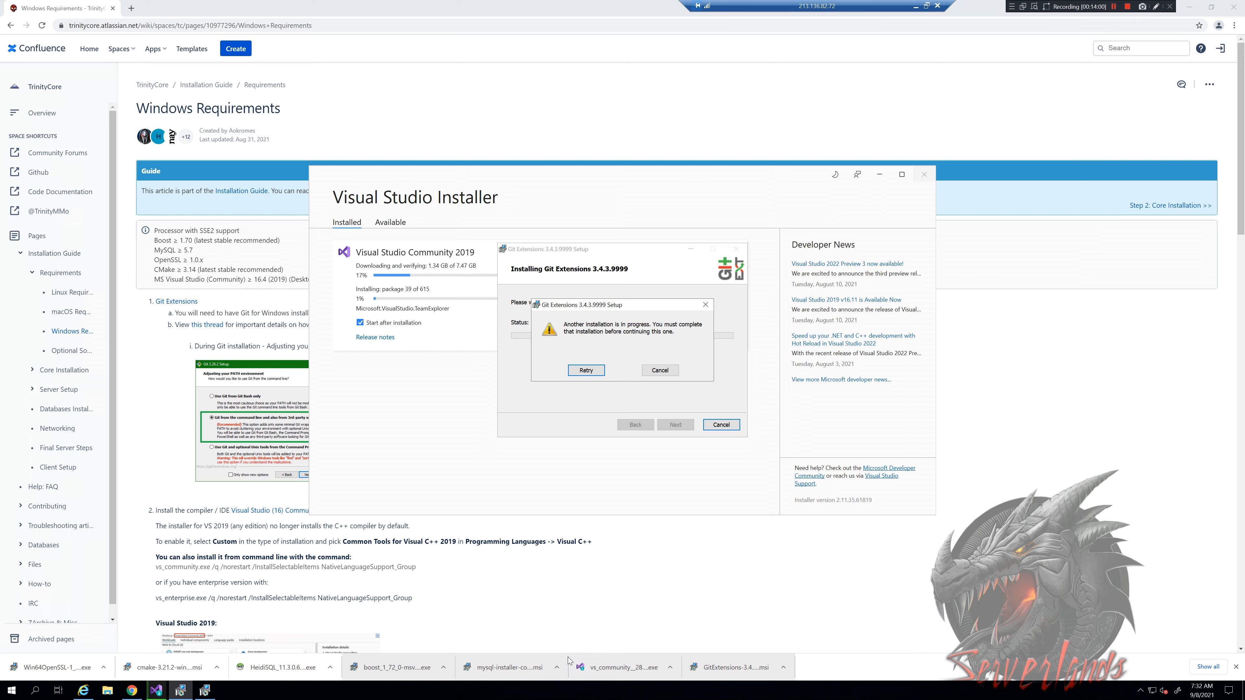
left_click(277, 668)
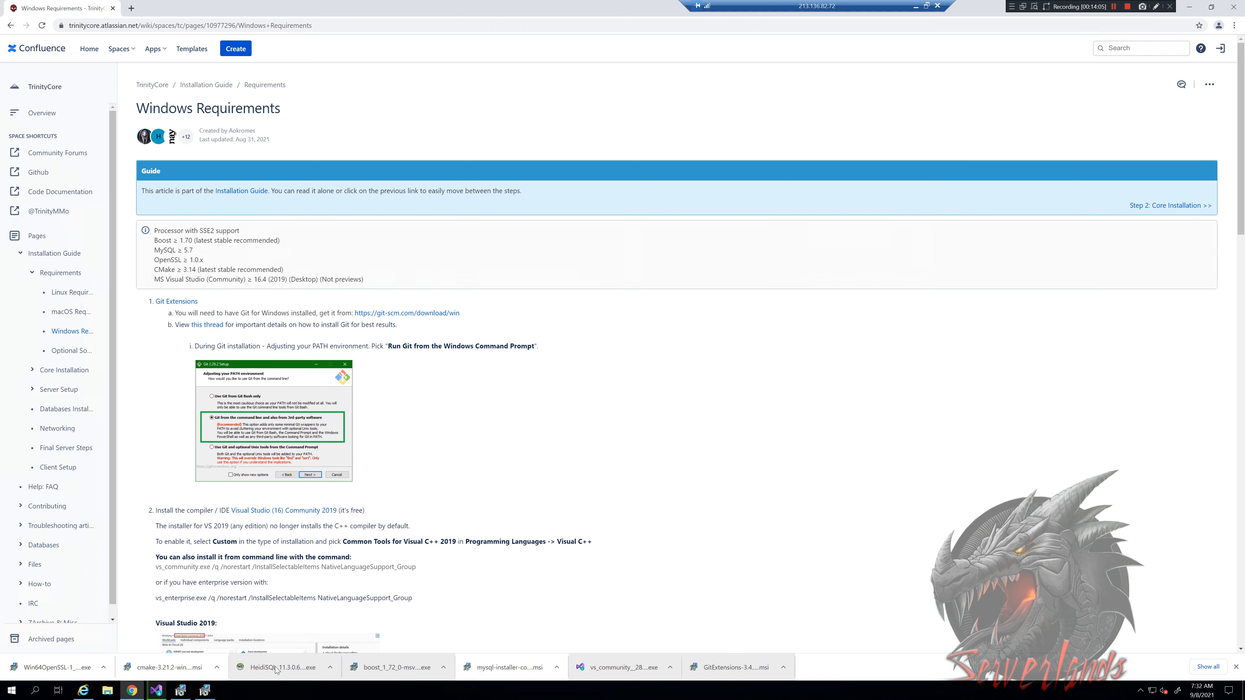
Step: Check the Boost destination path C:\local\boost_1_72_0 and open a new File Explorer window
left_click(206, 691)
left_click(595, 342)
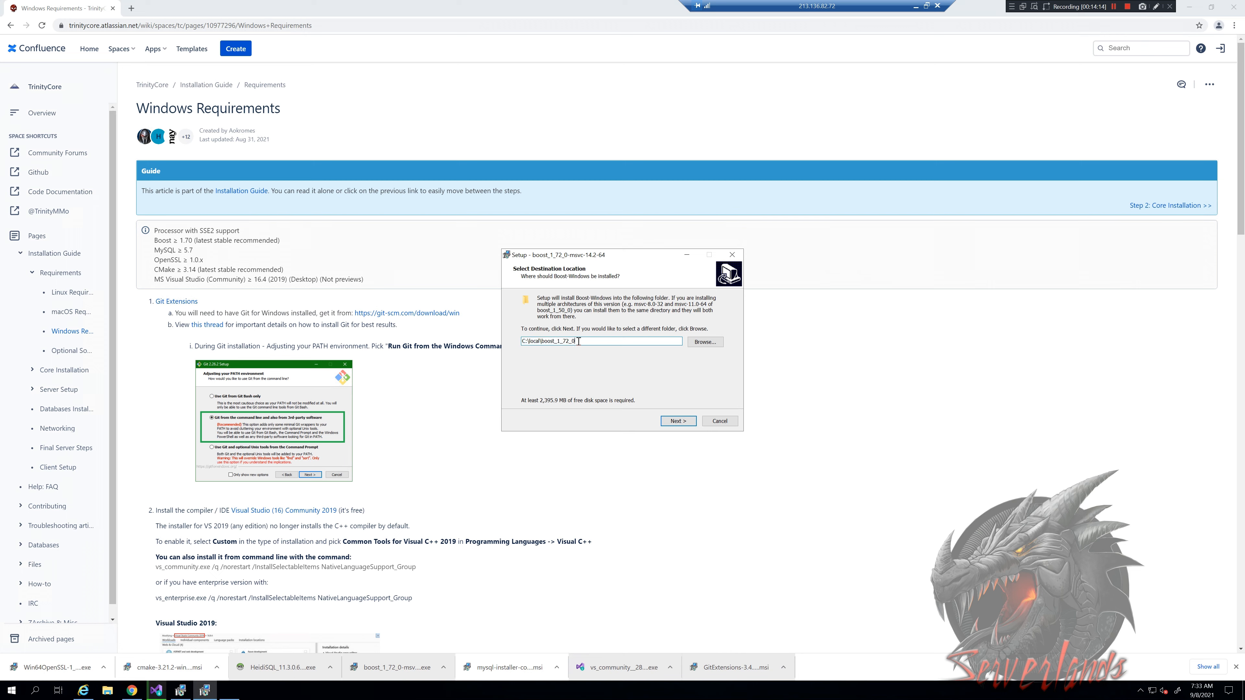
left_click_drag(576, 341, 477, 343)
left_click_drag(572, 341, 544, 344)
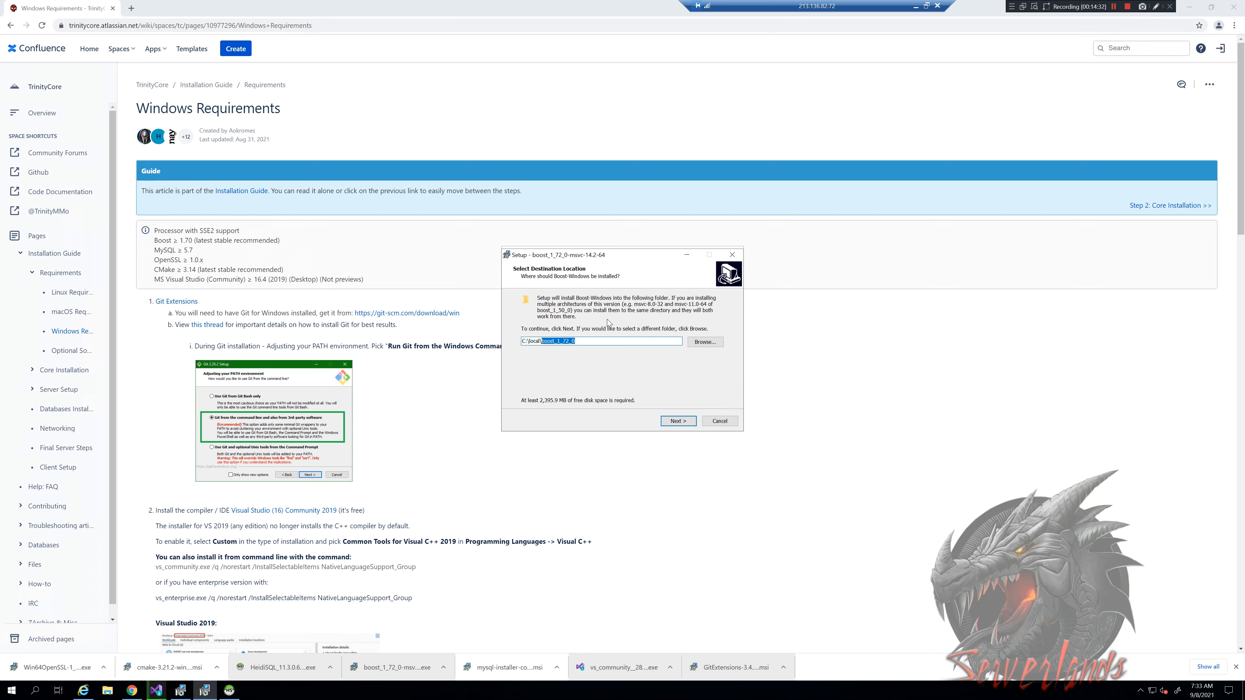
left_click(588, 341)
double_click(533, 340)
left_click(543, 342)
left_click(108, 690)
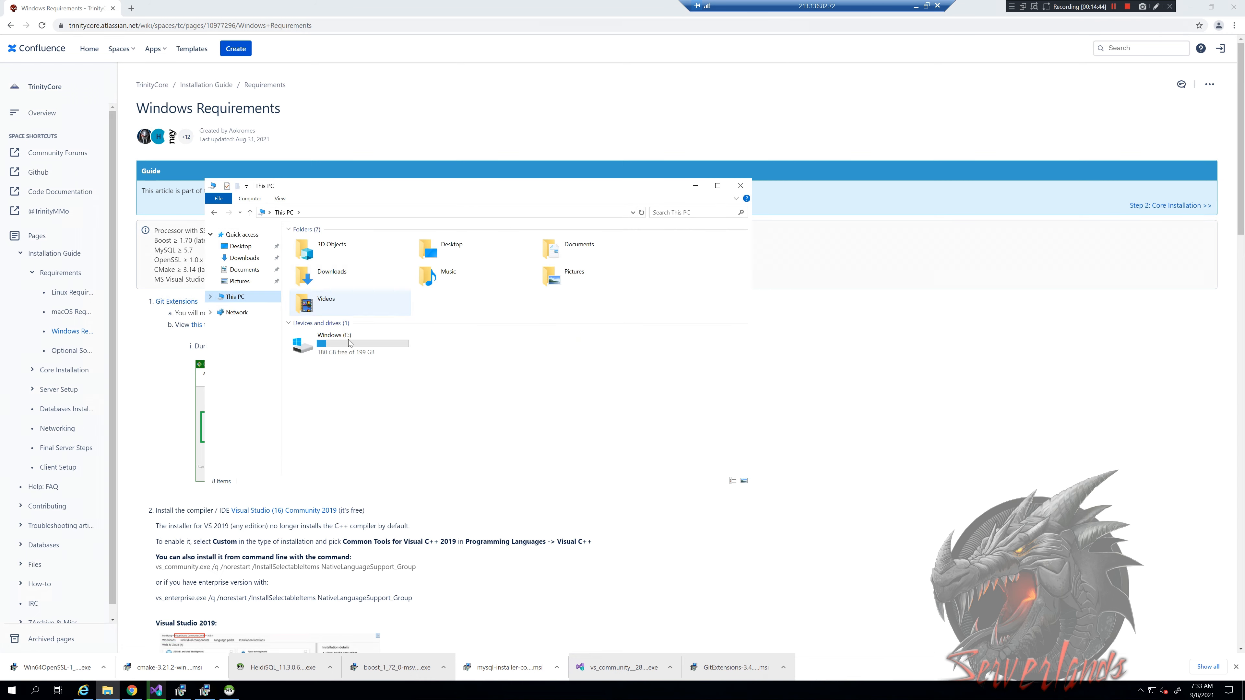
Step: Open the C: drive and start installing Boost into C:\local\boost_1_72_0
double_click(350, 343)
left_click_drag(314, 318, 382, 387)
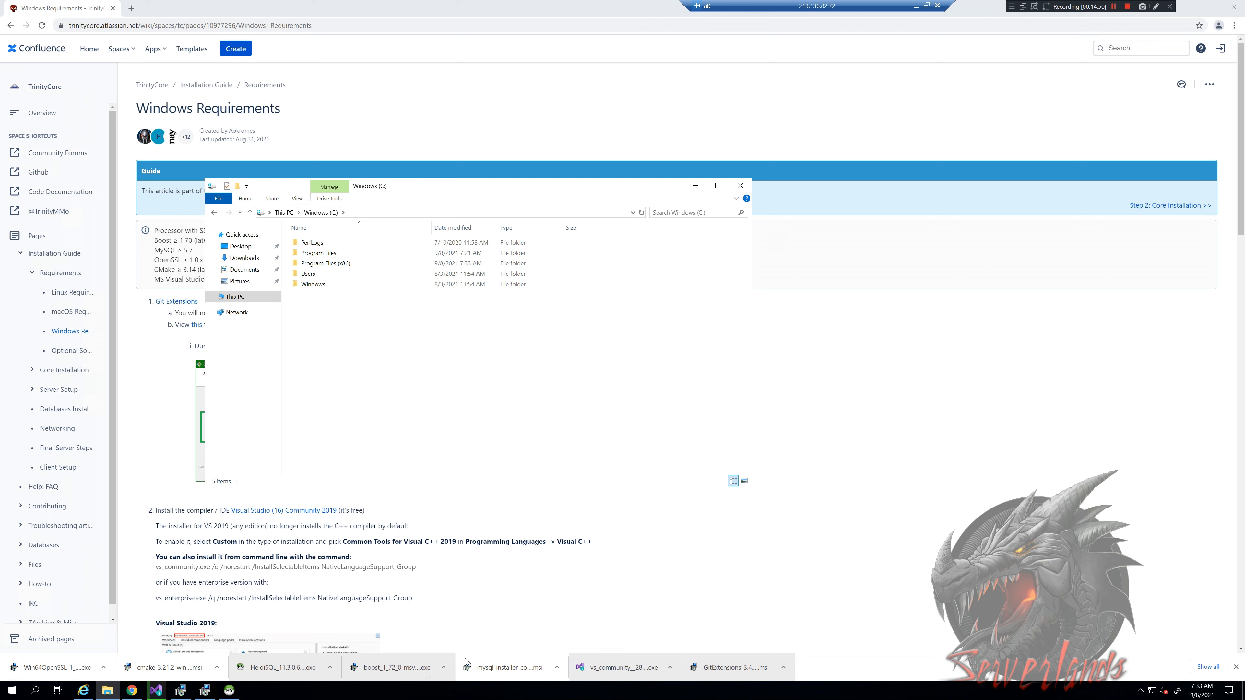
left_click(206, 691)
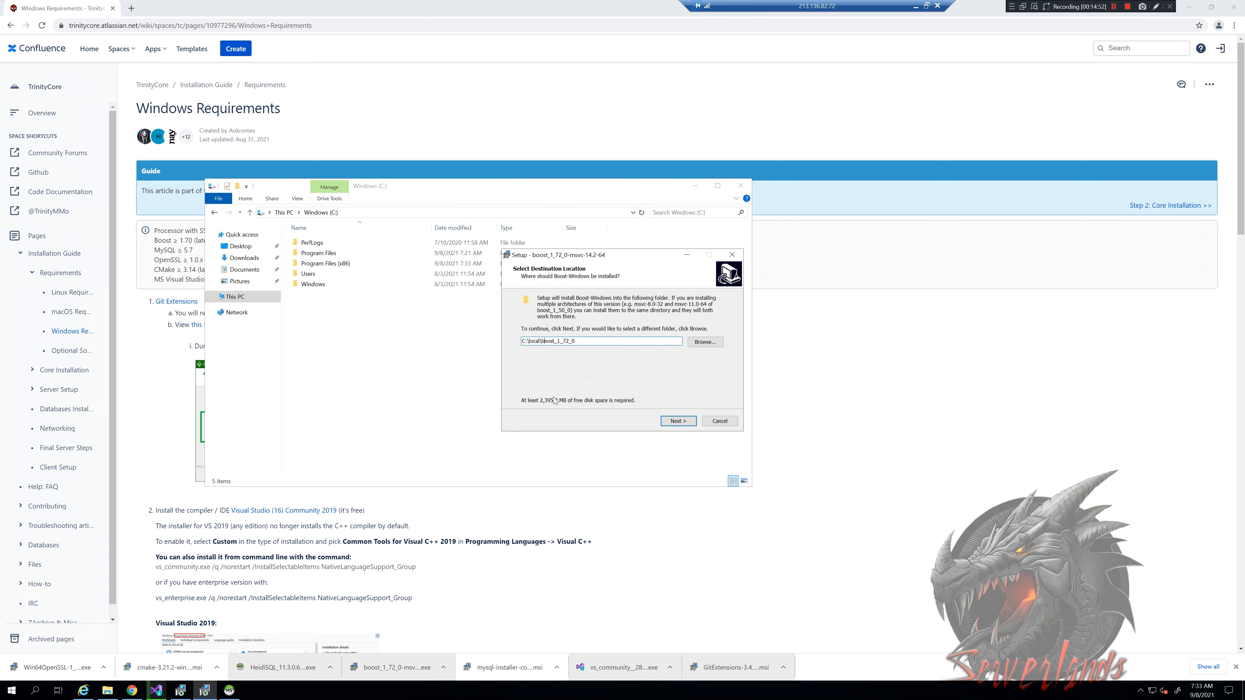
left_click_drag(576, 341, 529, 341)
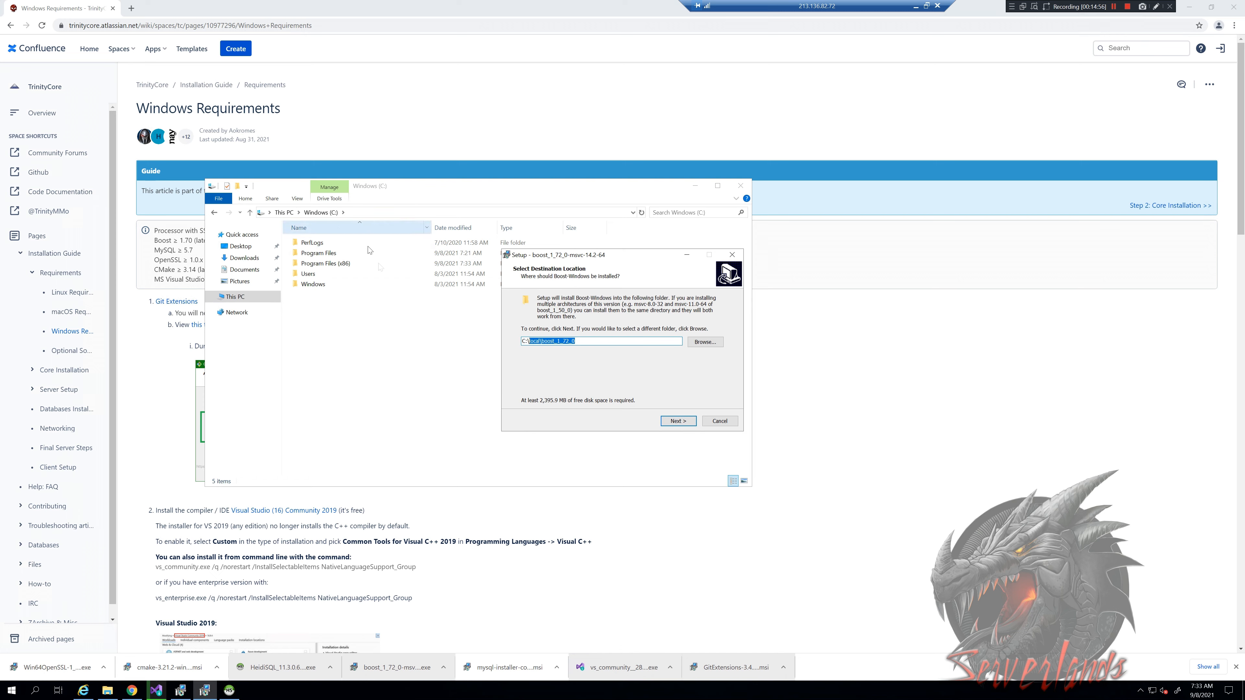
left_click(573, 343)
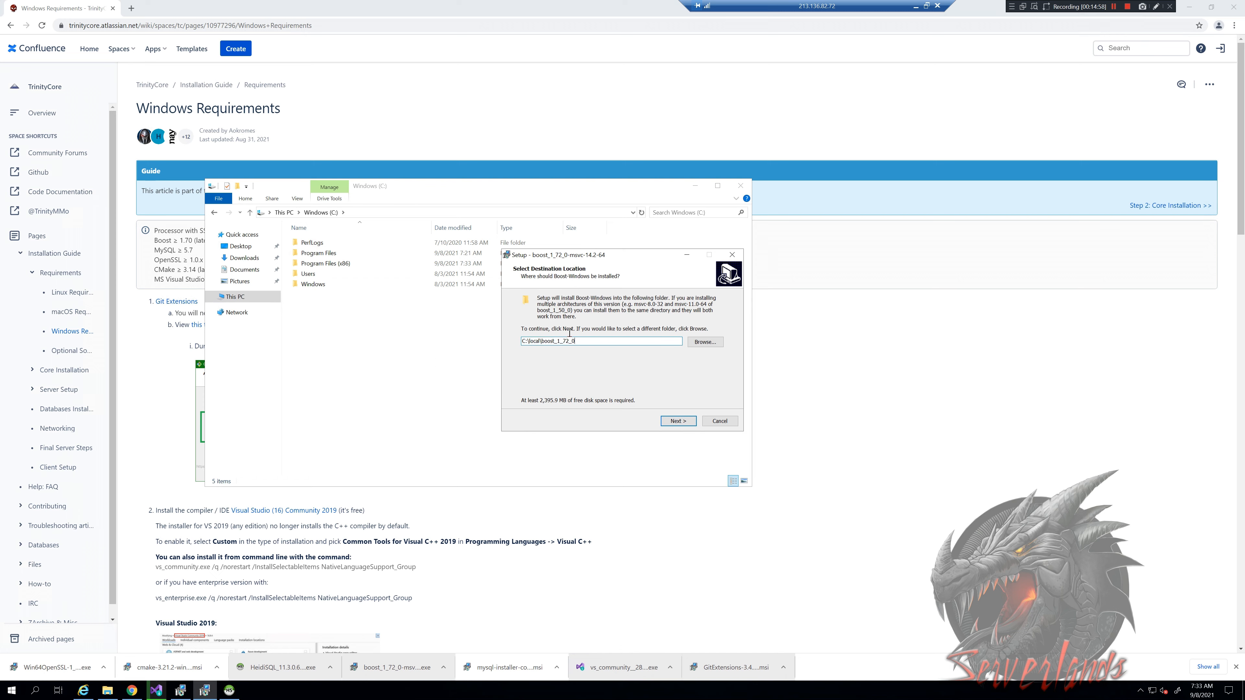
left_click(678, 424)
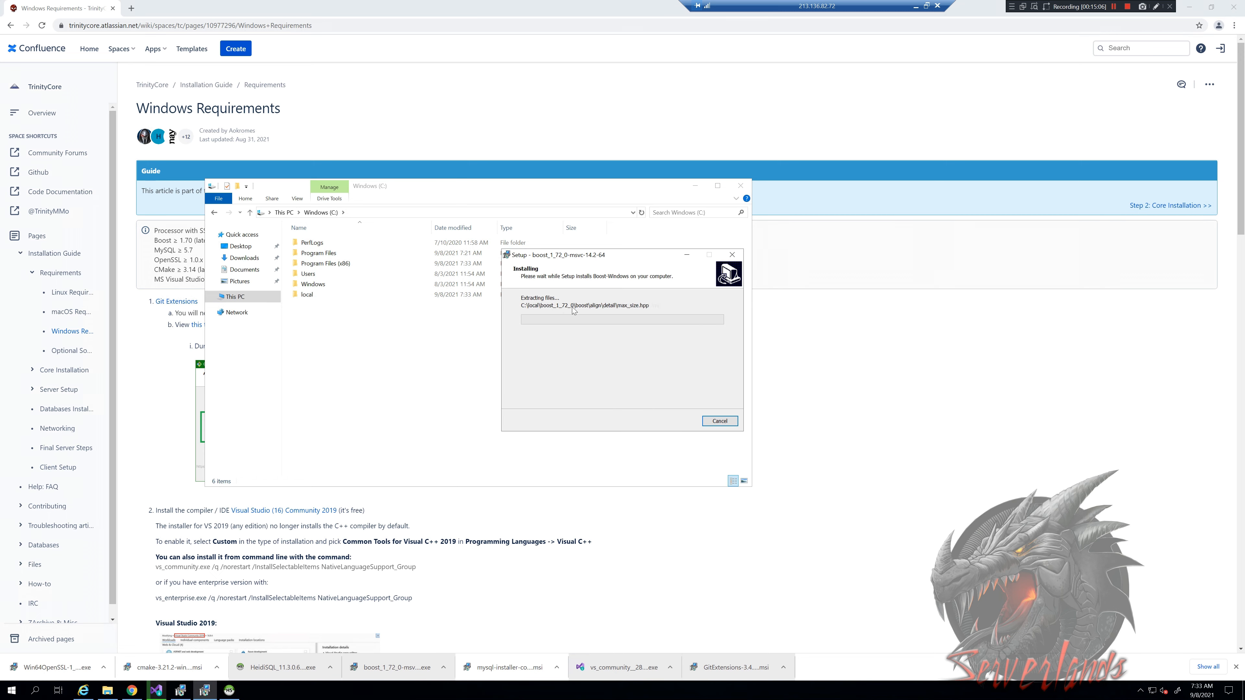
left_click(231, 692)
Step: Accept the HeidiSQL license and install to C:\Program Files\HeidiSQL with default options
left_click(524, 391)
left_click(678, 421)
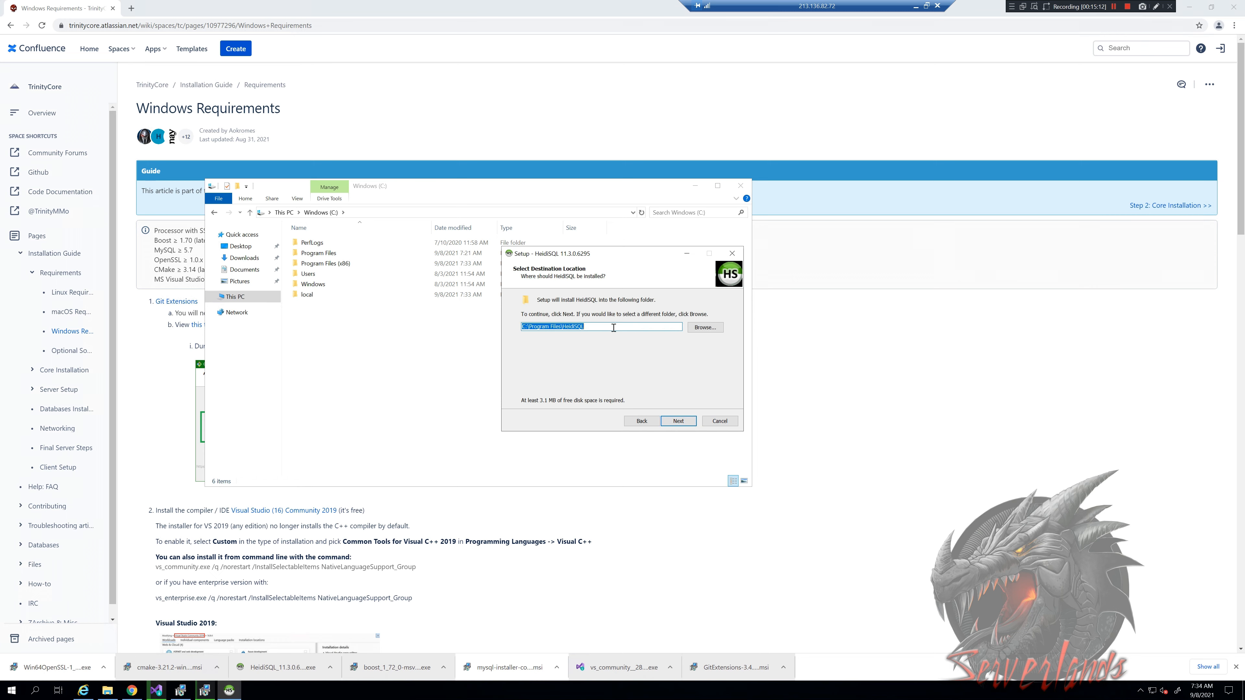
left_click(679, 421)
left_click(679, 420)
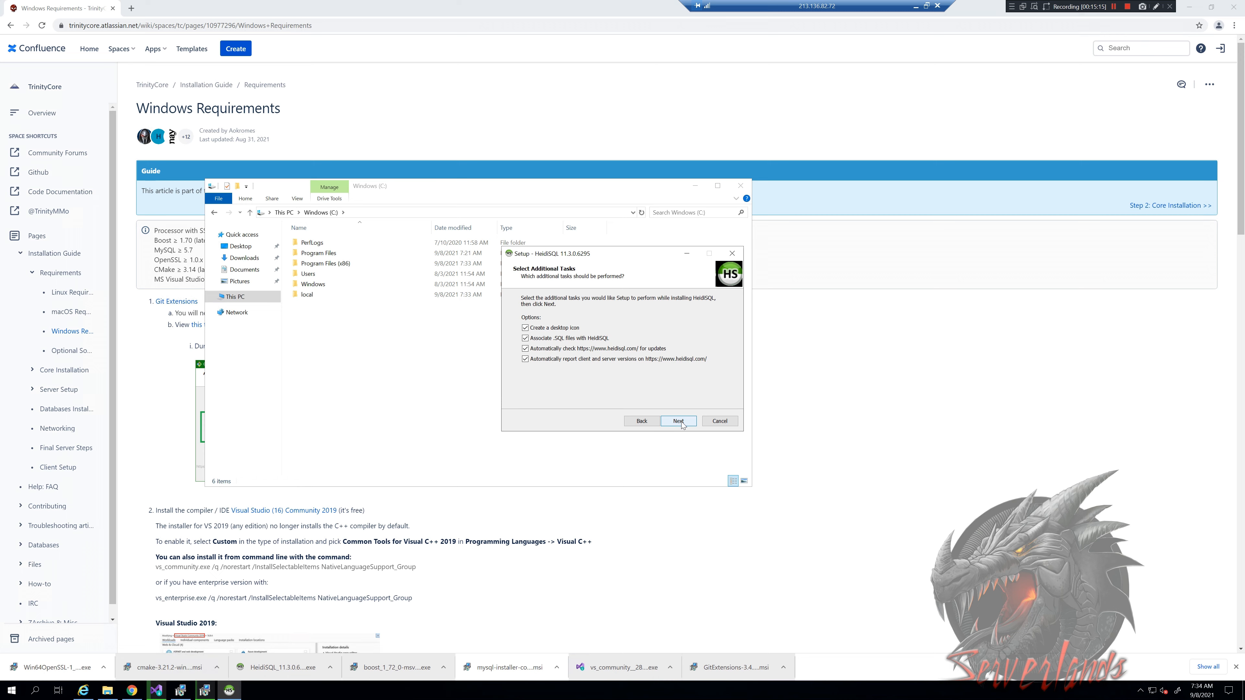
left_click(679, 421)
left_click(678, 421)
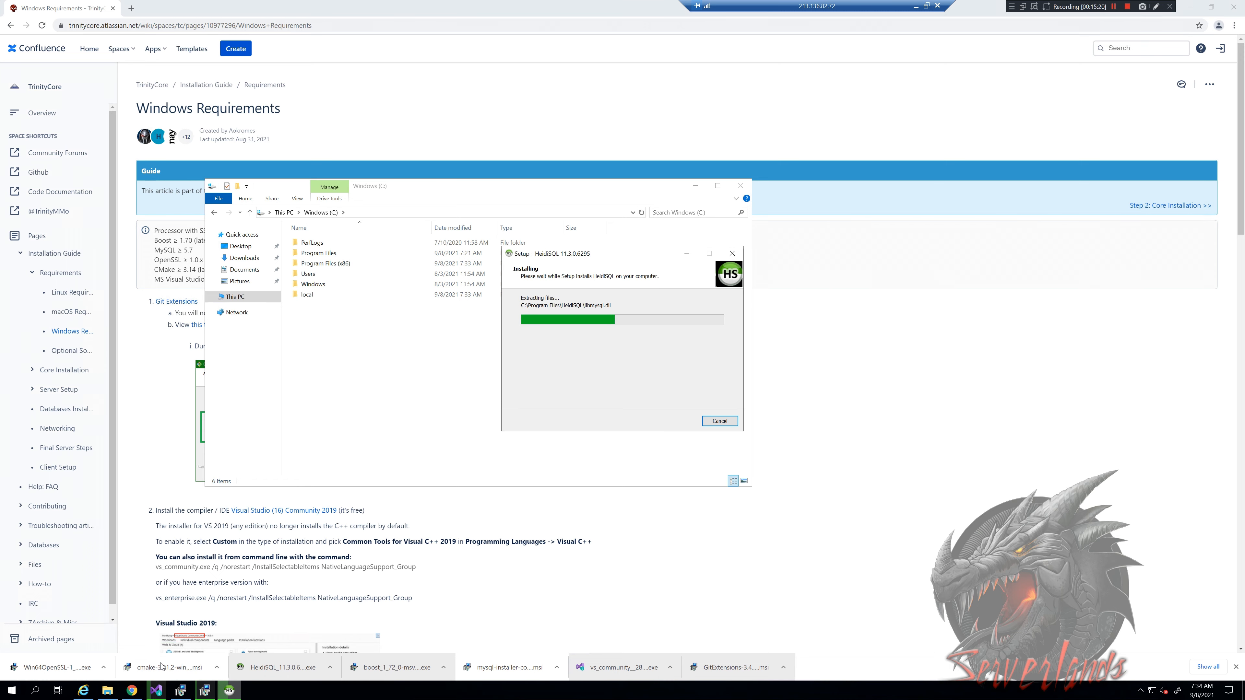
Step: Dismiss the Git Extensions warning, launch the Win64OpenSSL installer, and finish HeidiSQL setup with Launch HeidiSQL ticked
left_click(207, 694)
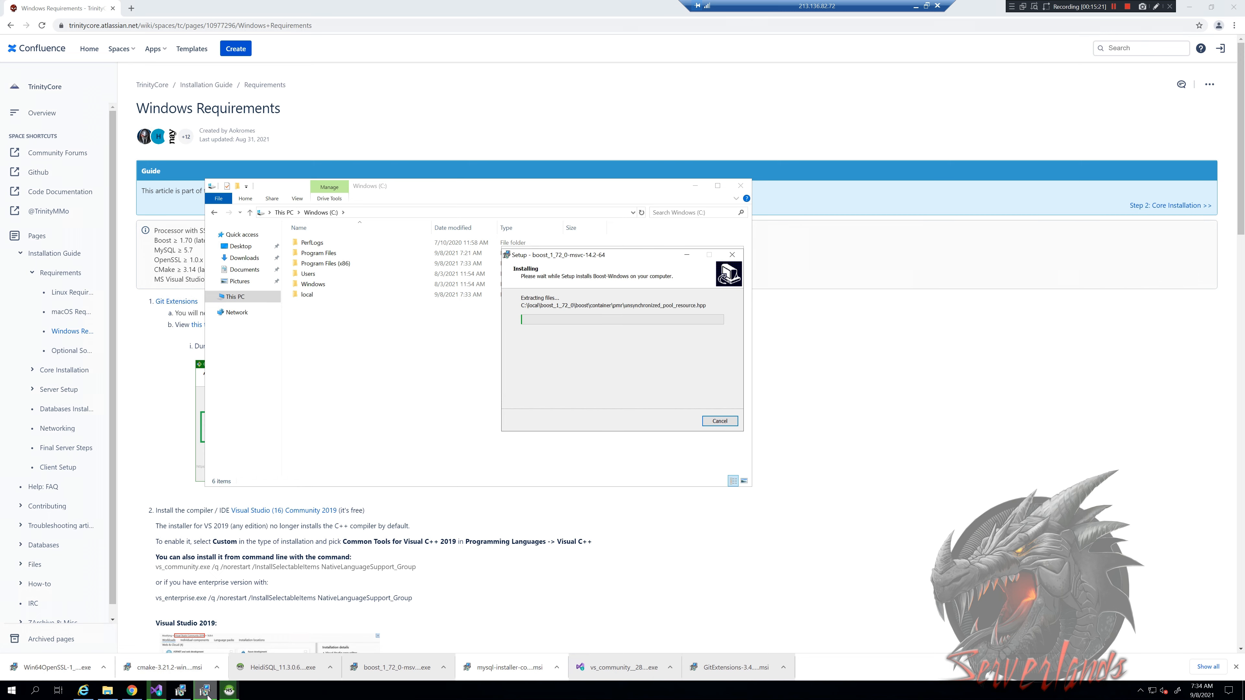
left_click(181, 691)
left_click(586, 370)
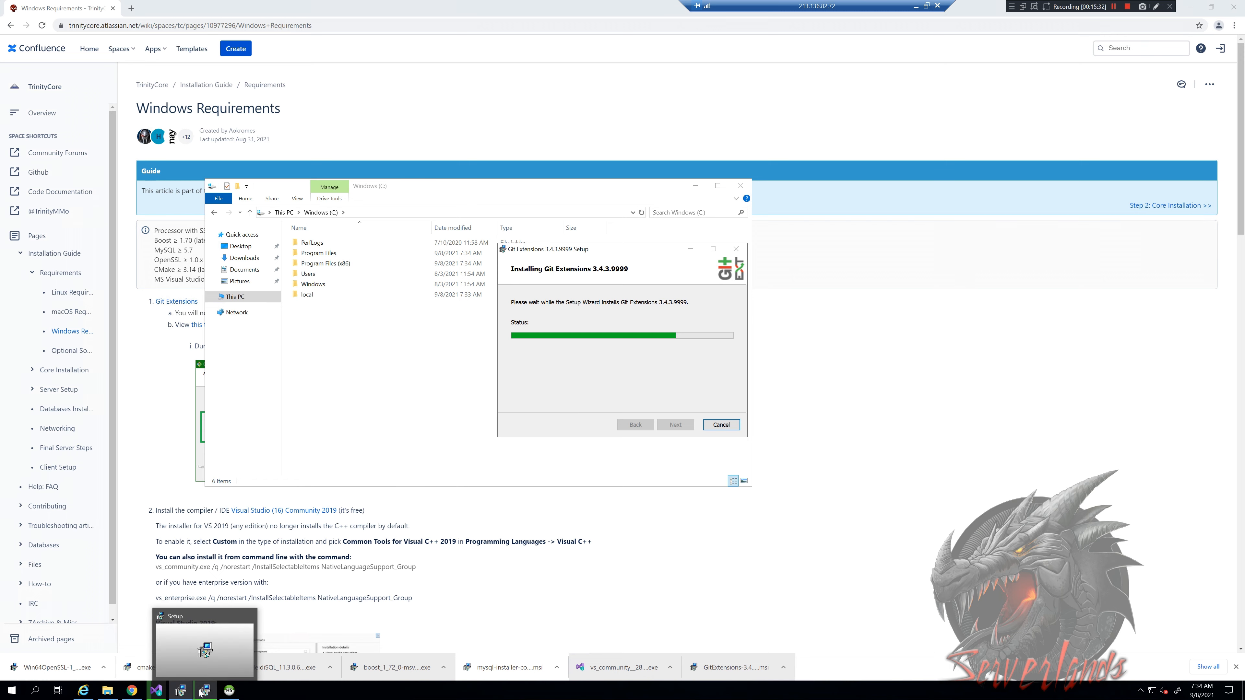
left_click(200, 692)
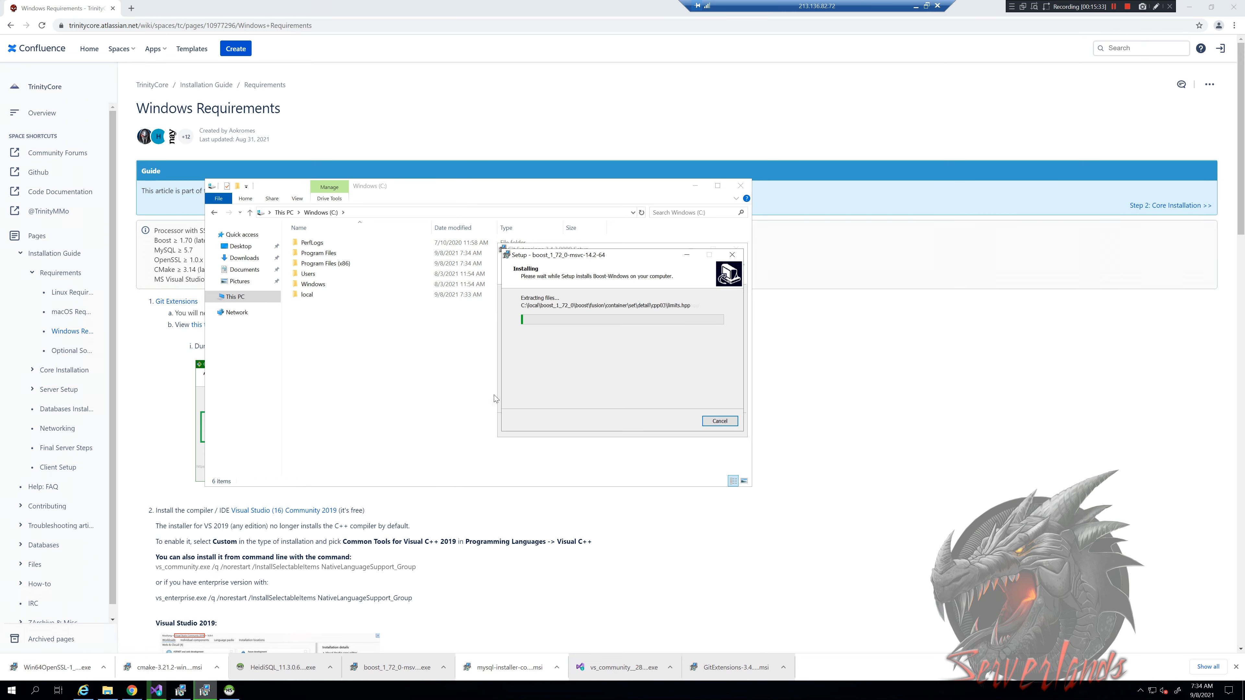
left_click(231, 692)
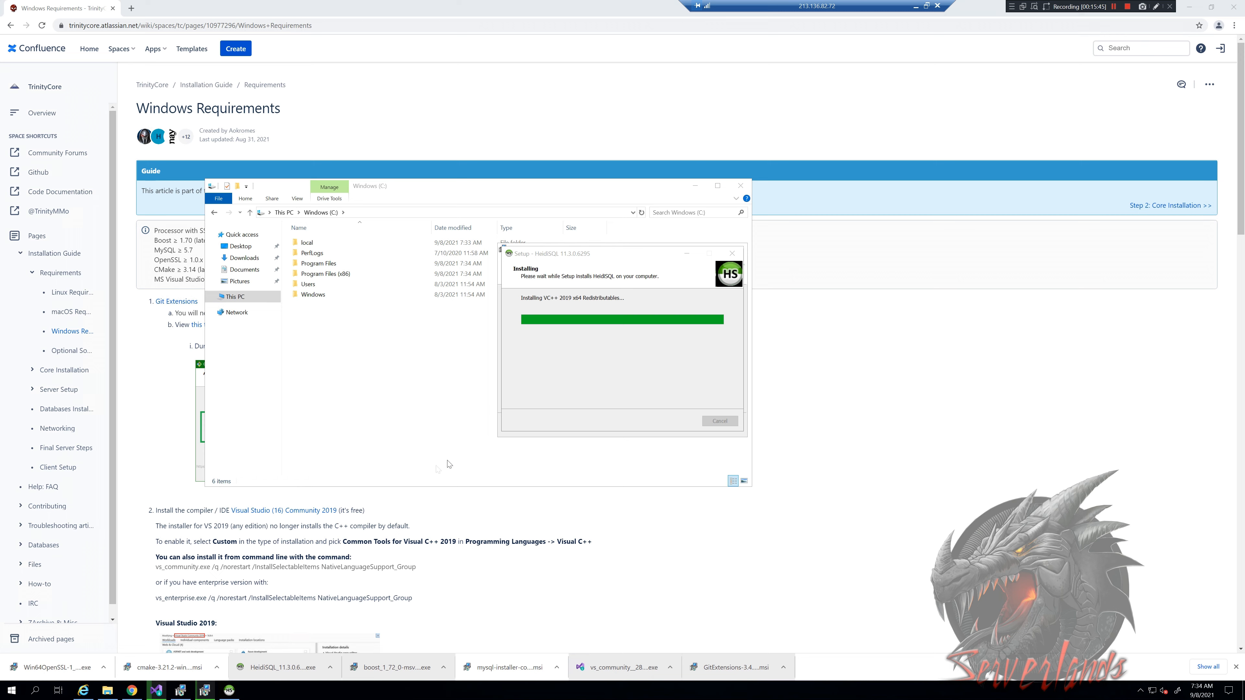
left_click(59, 668)
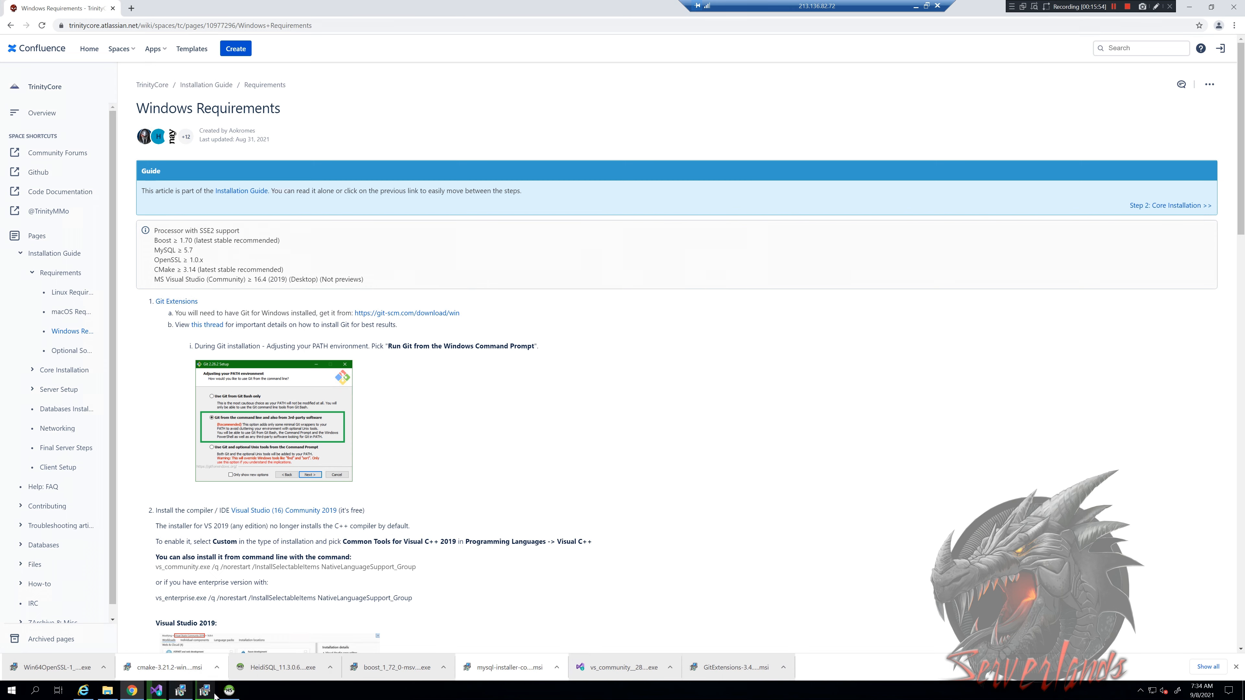
left_click(229, 691)
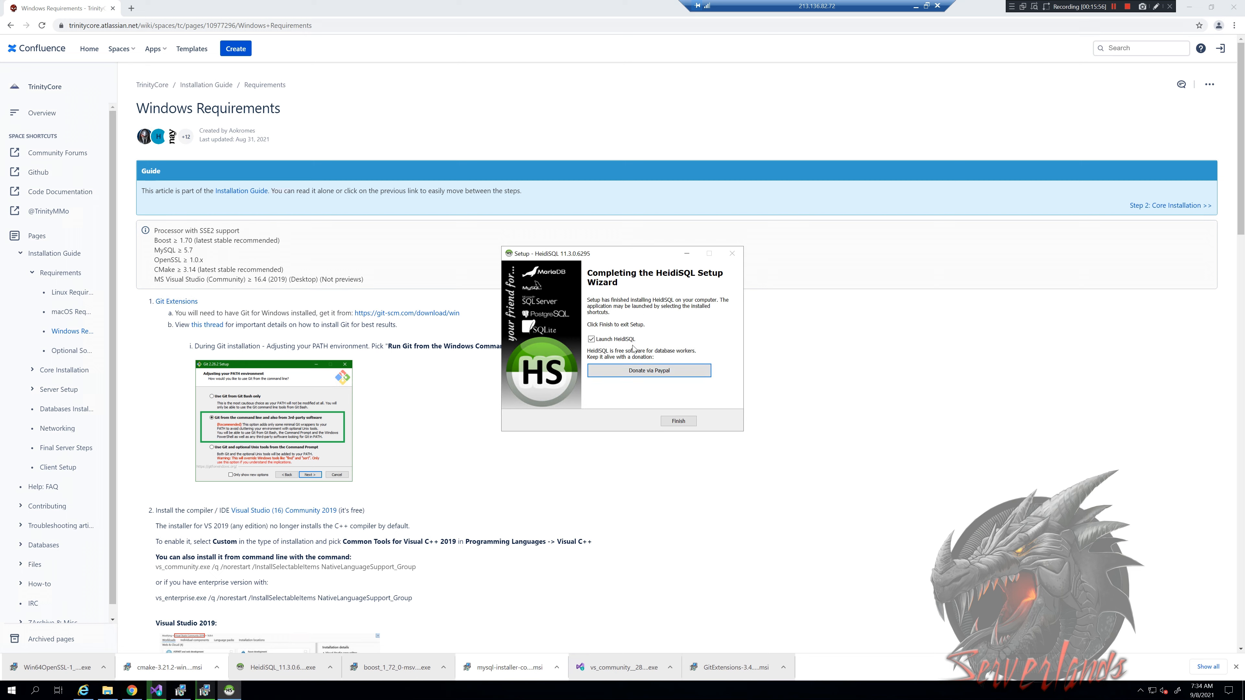
left_click(678, 421)
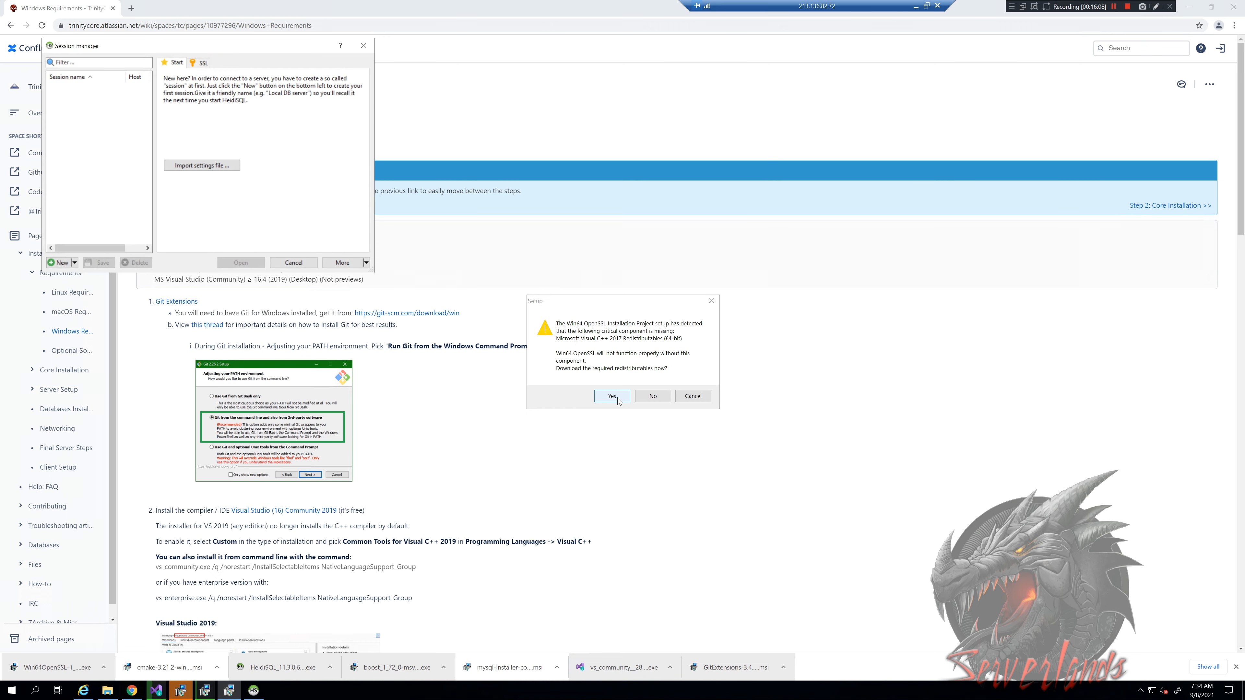
Step: Agree to download the Visual C++ 2017 redistributable for OpenSSL, then finish Git Extensions setup
left_click(612, 397)
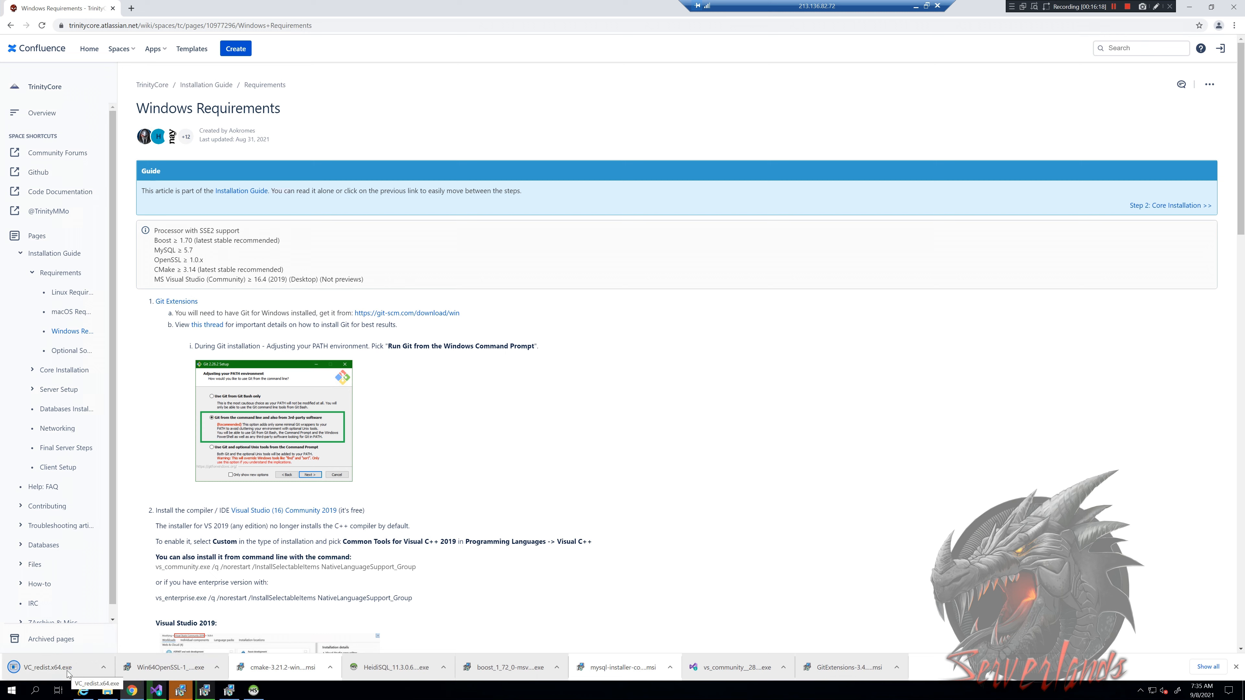
left_click(180, 690)
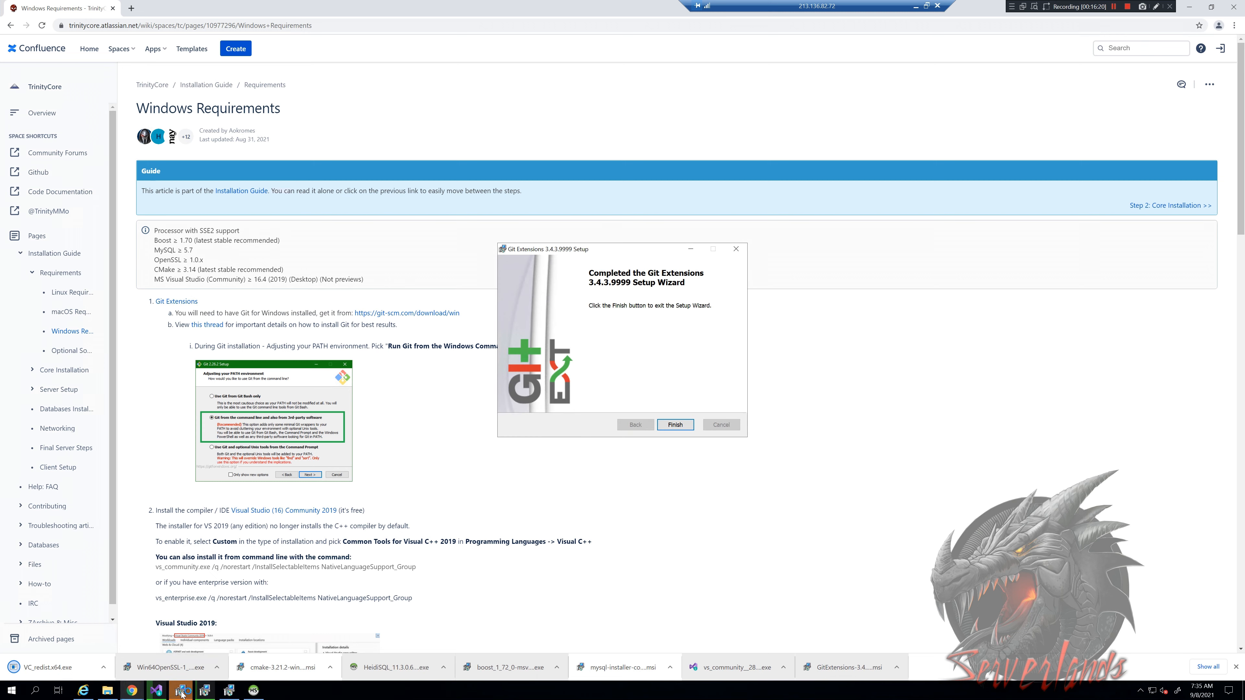
left_click(677, 425)
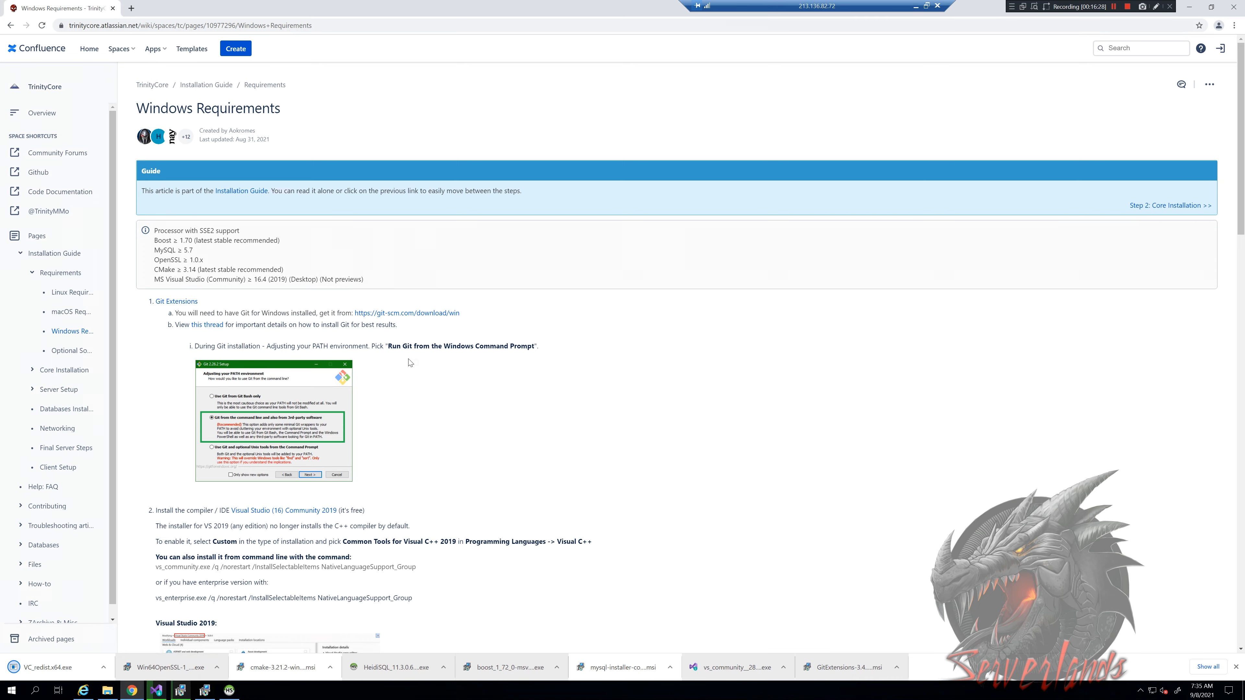
Step: Read further down the Requirements page, then accept the OpenSSL 1.1.1L license agreement
scroll(409, 367, "down", 3)
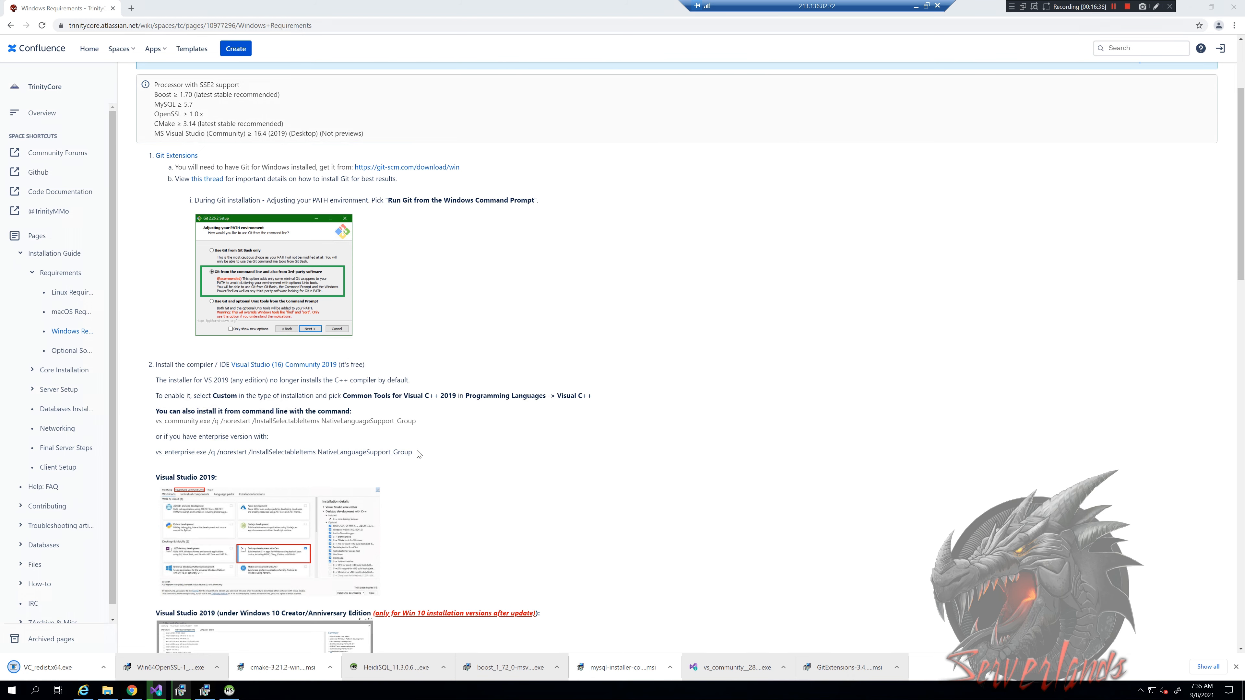
left_click(410, 458)
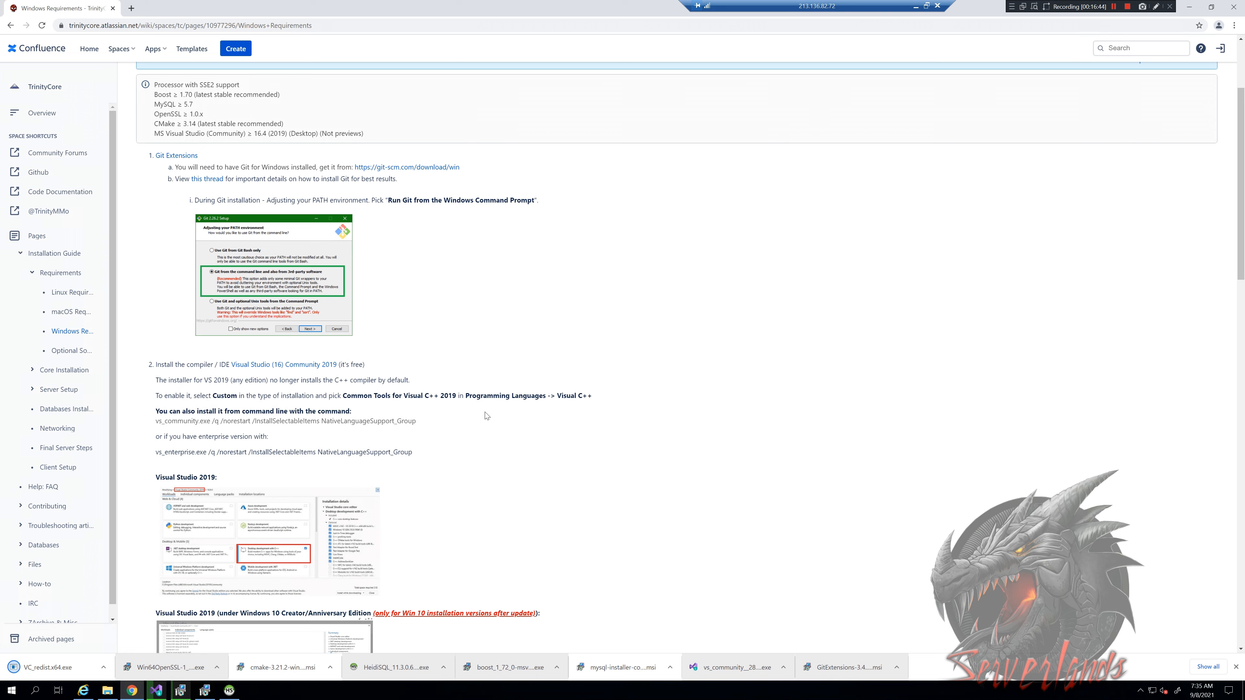
left_click(180, 691)
left_click(563, 392)
Step: Install OpenSSL into C:\Program Files\OpenSSL-Win64, copying its DLLs to the Windows system directory
left_click(681, 422)
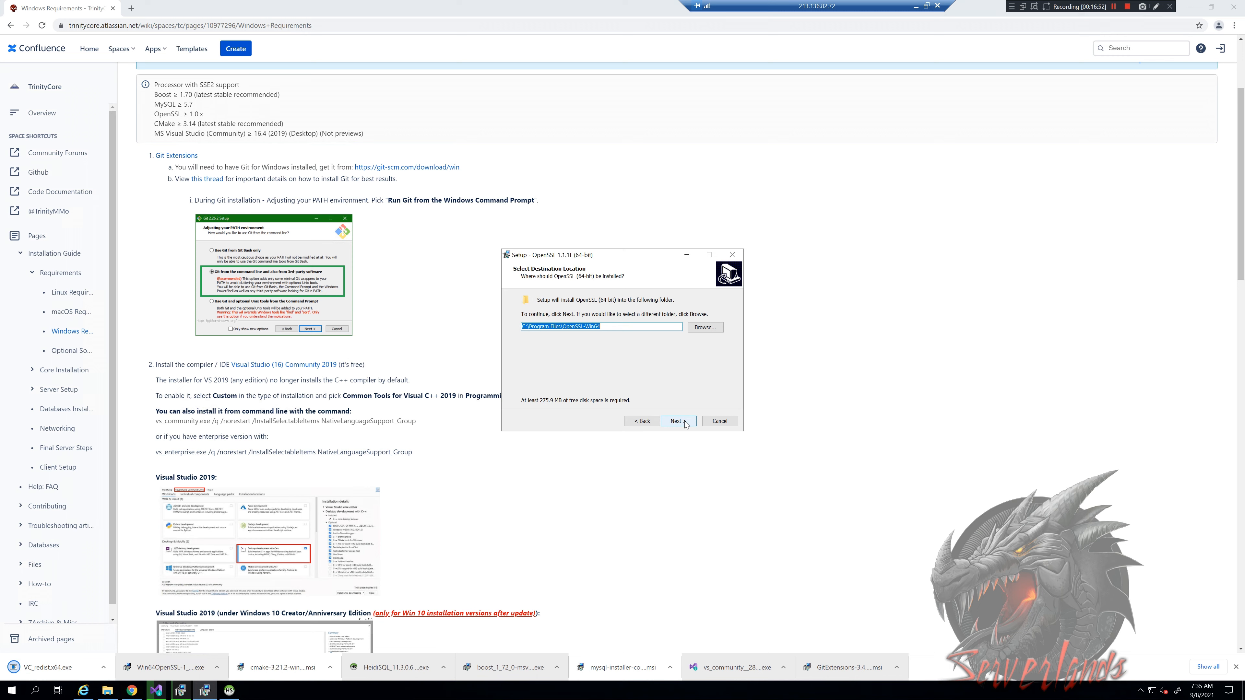
left_click(684, 423)
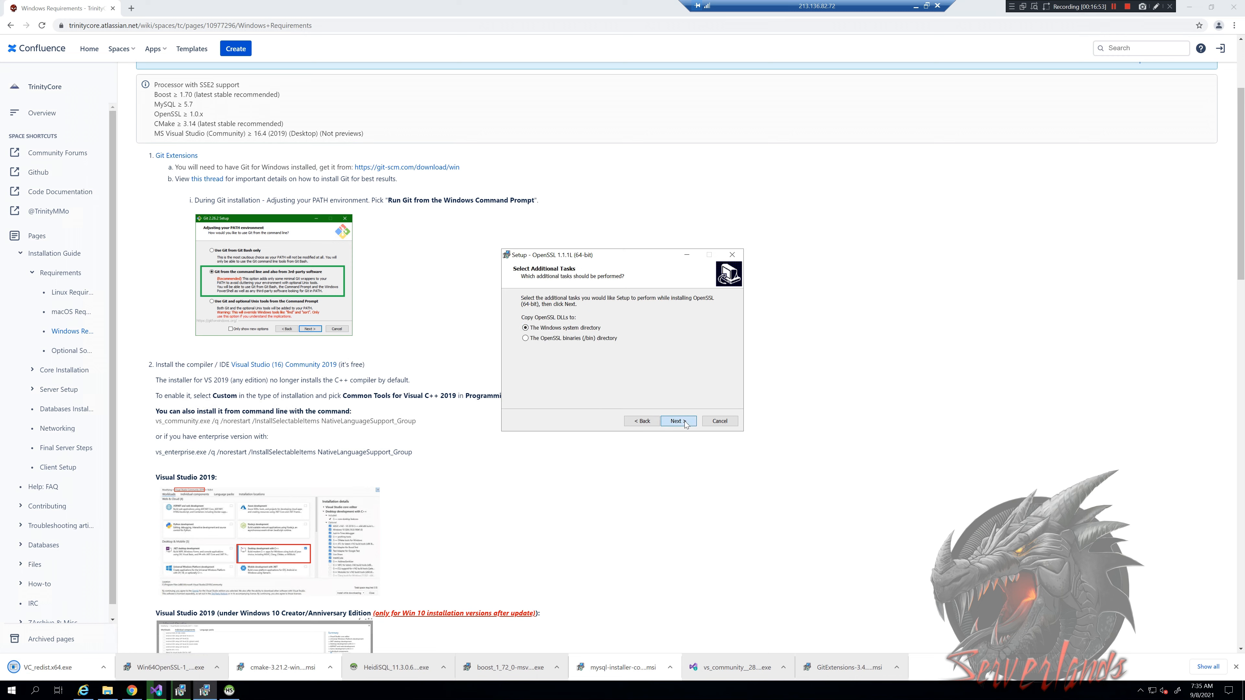
left_click(685, 422)
left_click(685, 422)
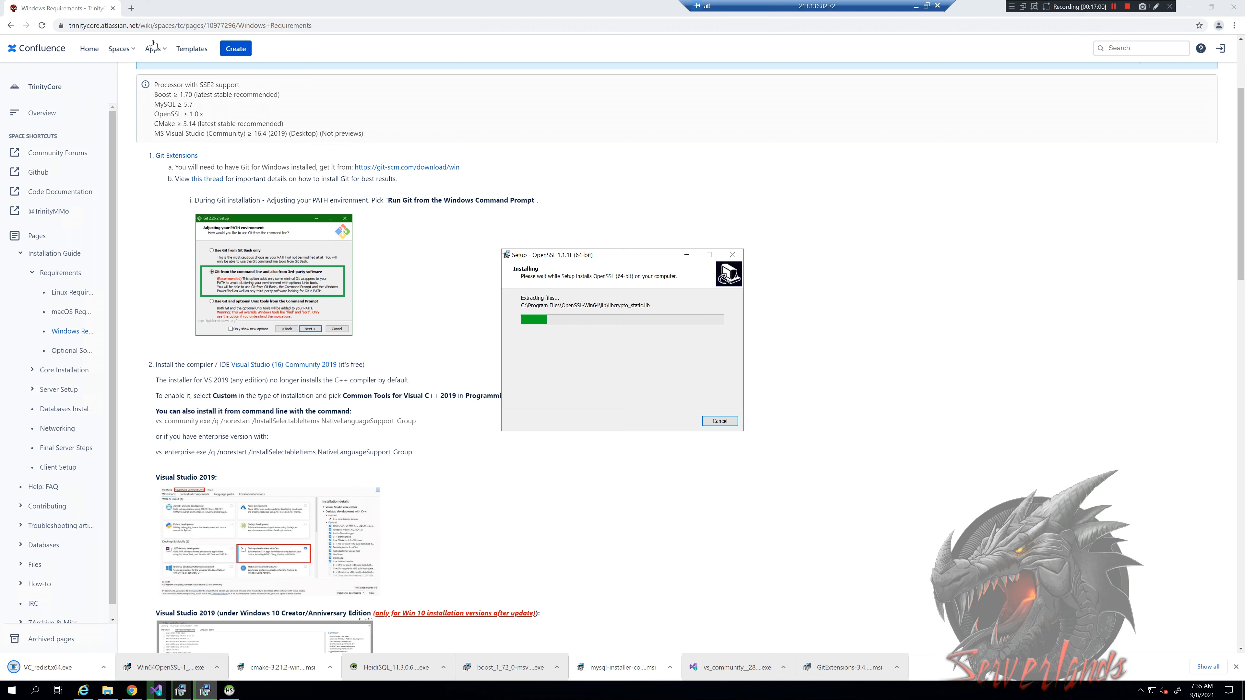
Step: Collapse the Installation Guide pages in the Confluence sidebar
left_click_drag(138, 25, 64, 24)
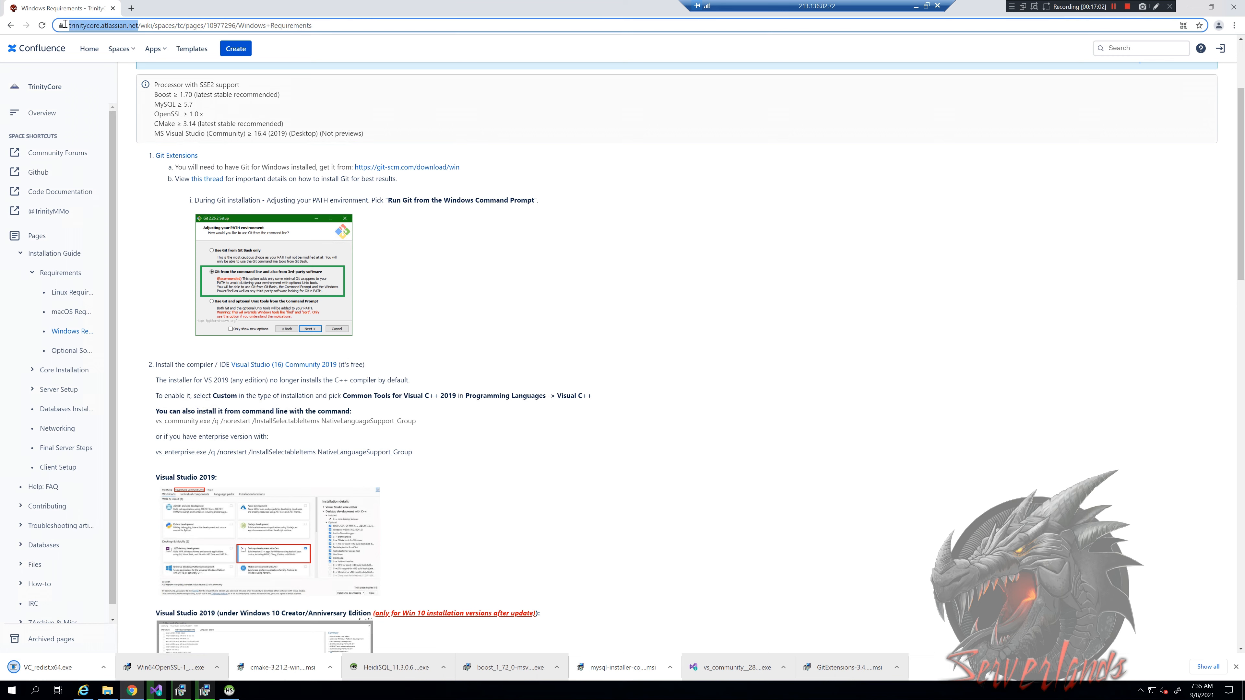
left_click(222, 26)
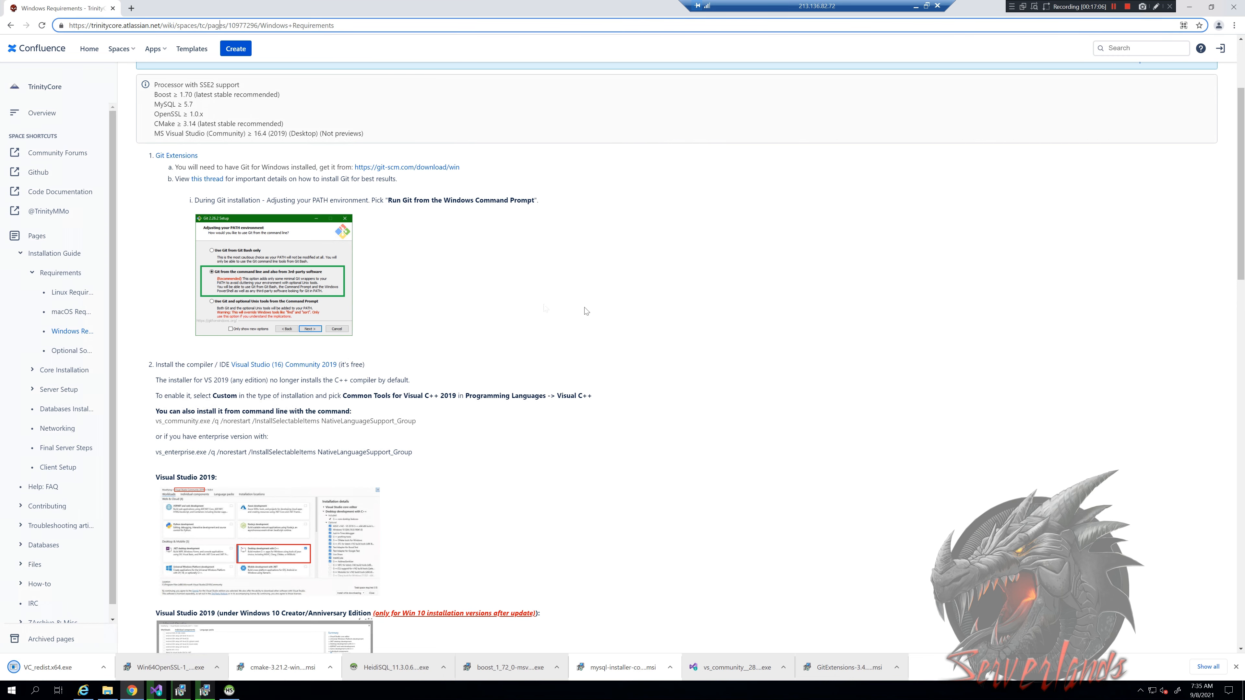
left_click(20, 254)
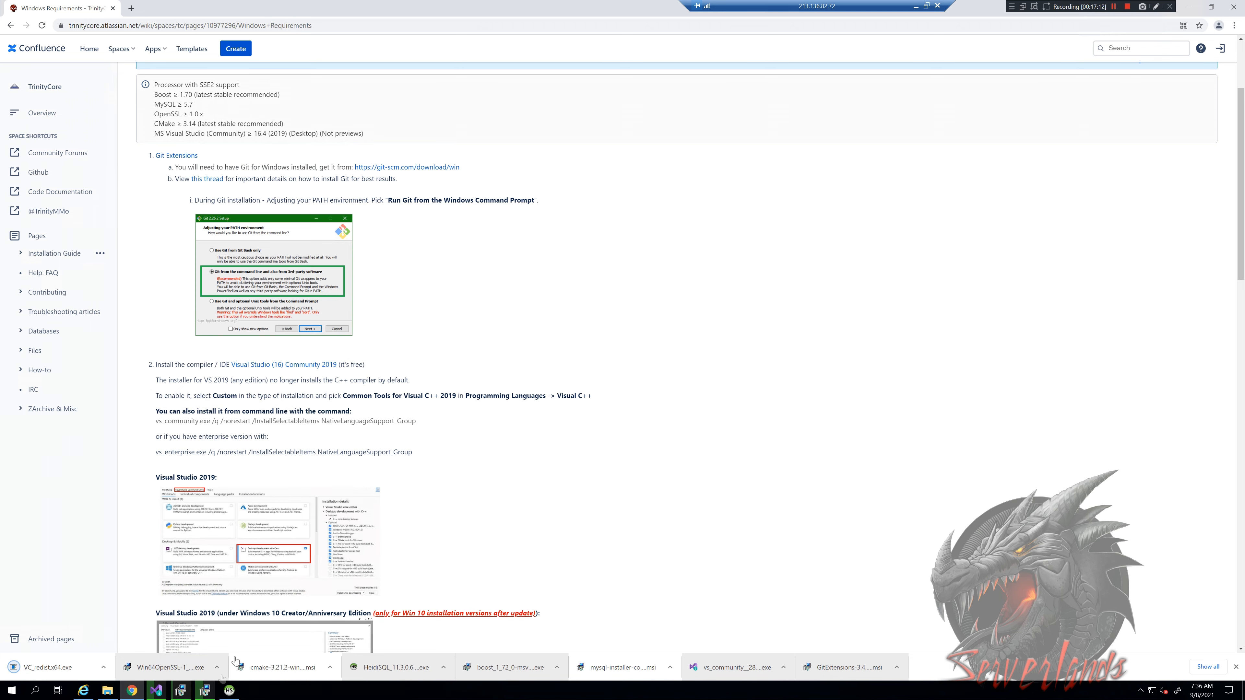
mouse_move(183, 693)
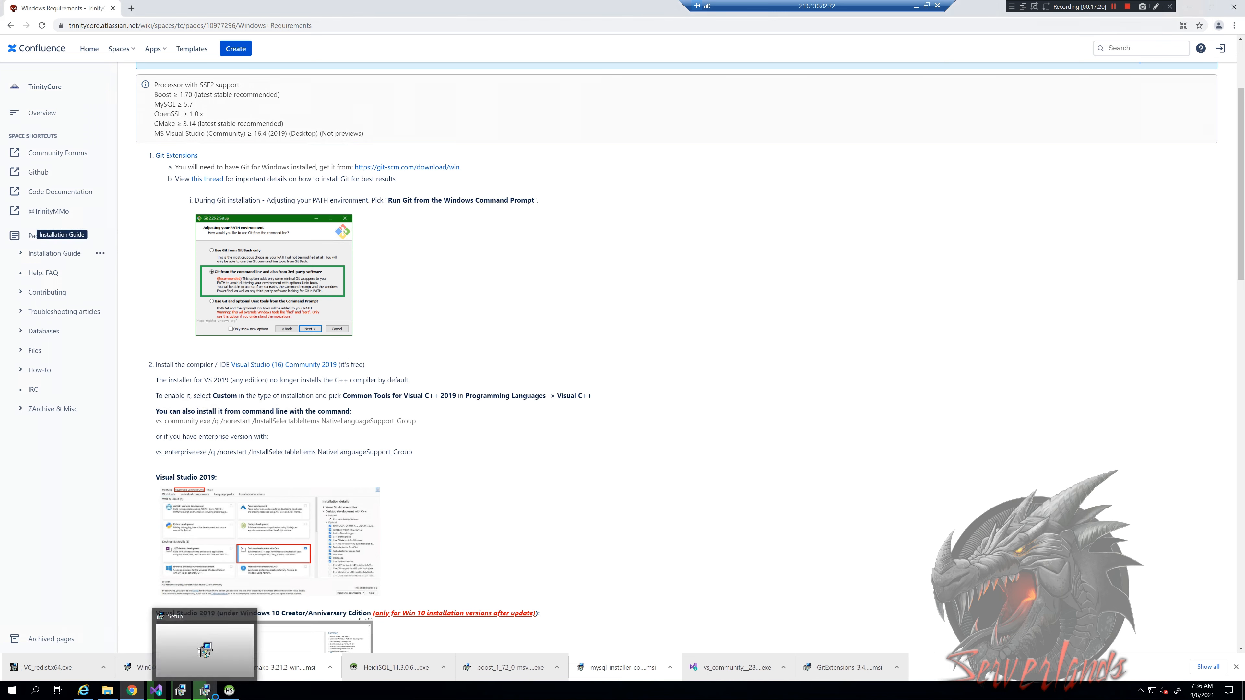
Step: Accept the Visual C++ 2017 Redistributable licence terms and start its installation
left_click(229, 690)
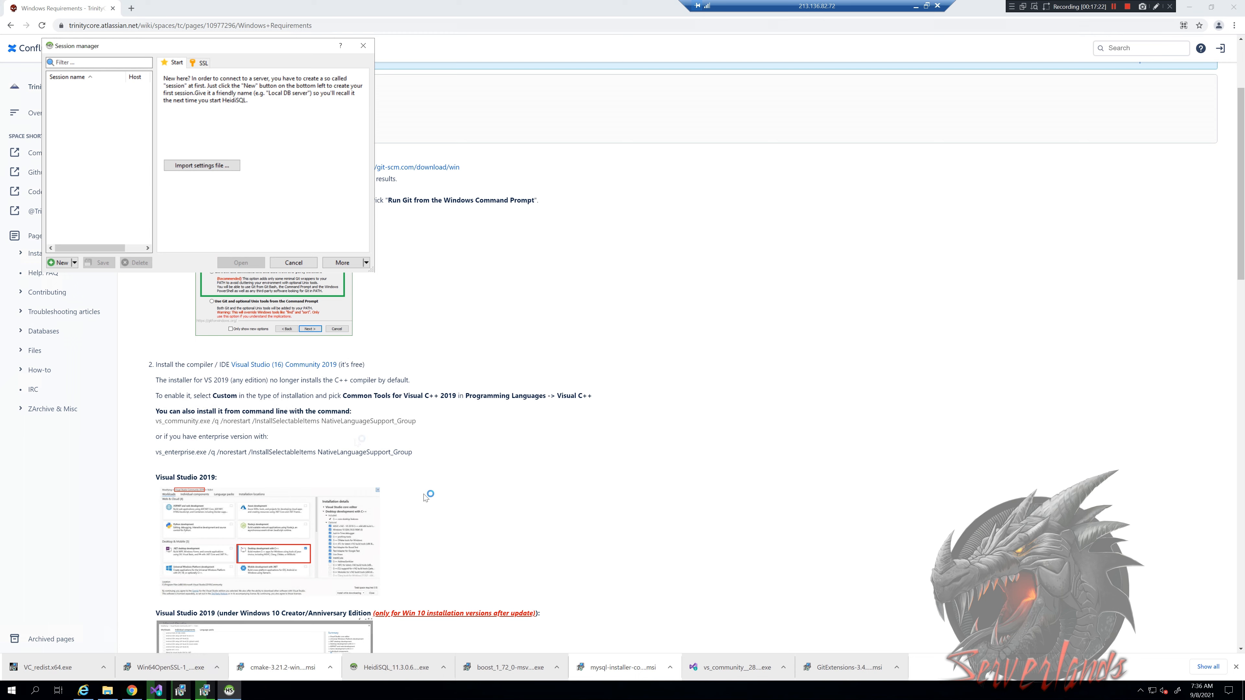
left_click(556, 383)
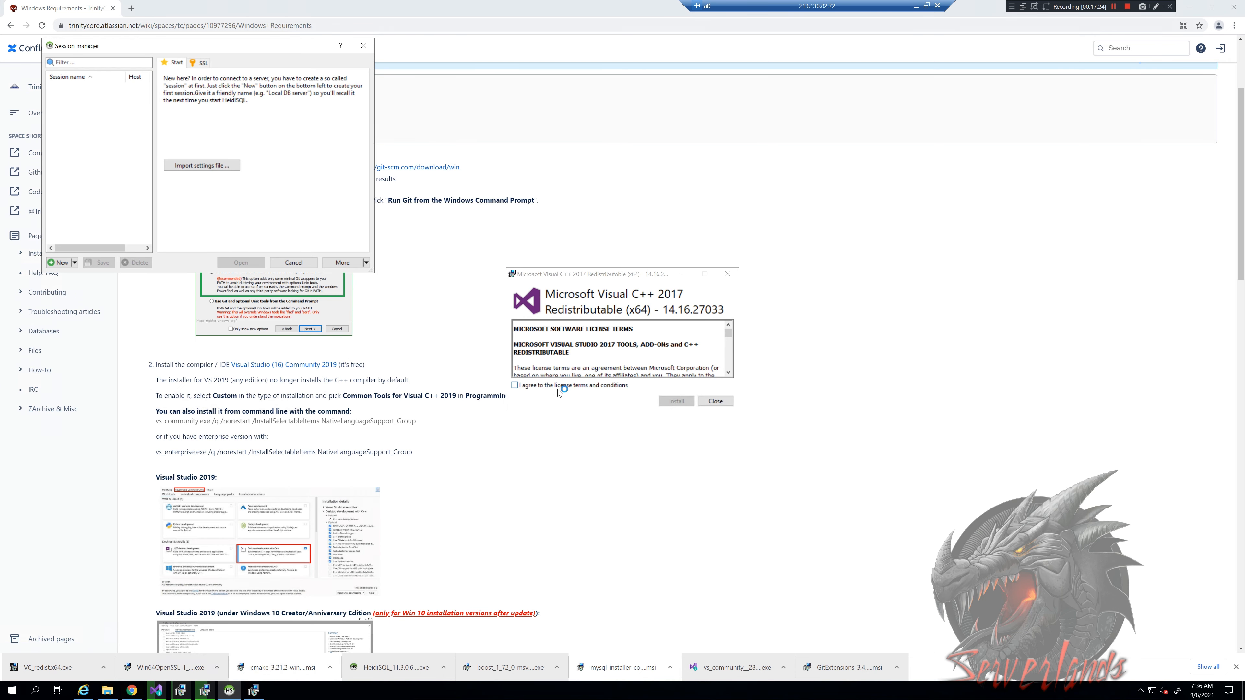
left_click(677, 401)
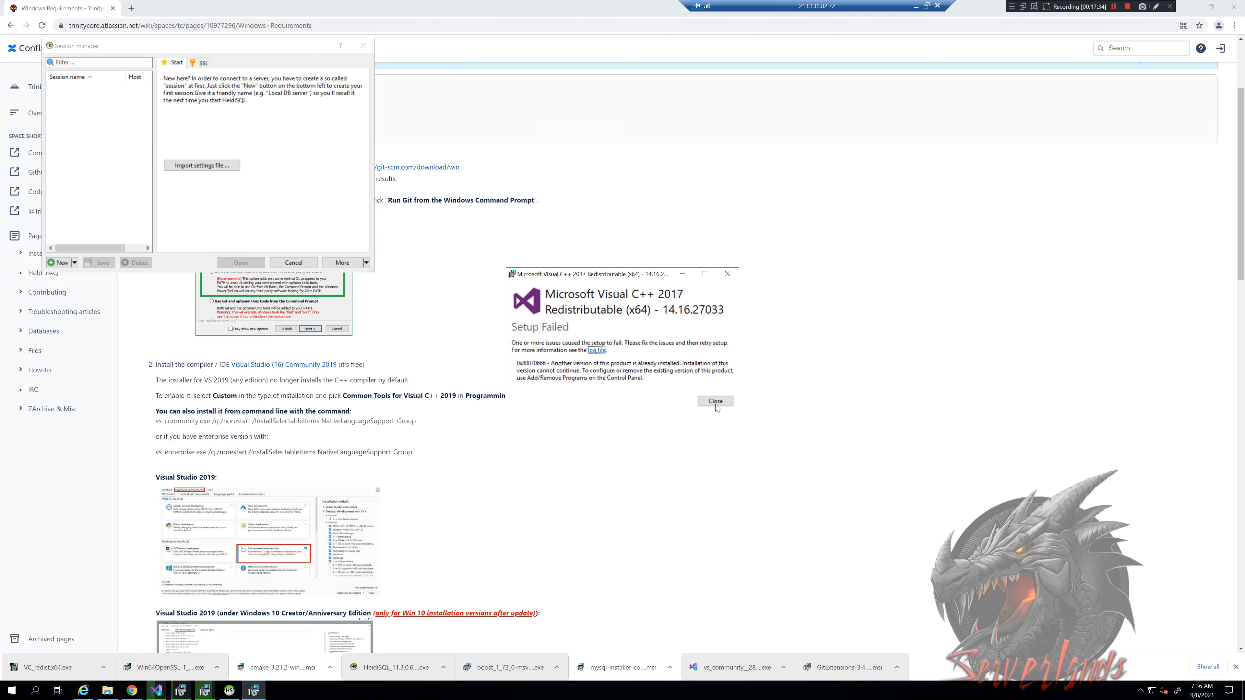
Step: Dismiss the failed Visual C++ 2017 setup notice and return to the Boost installer
left_click(155, 690)
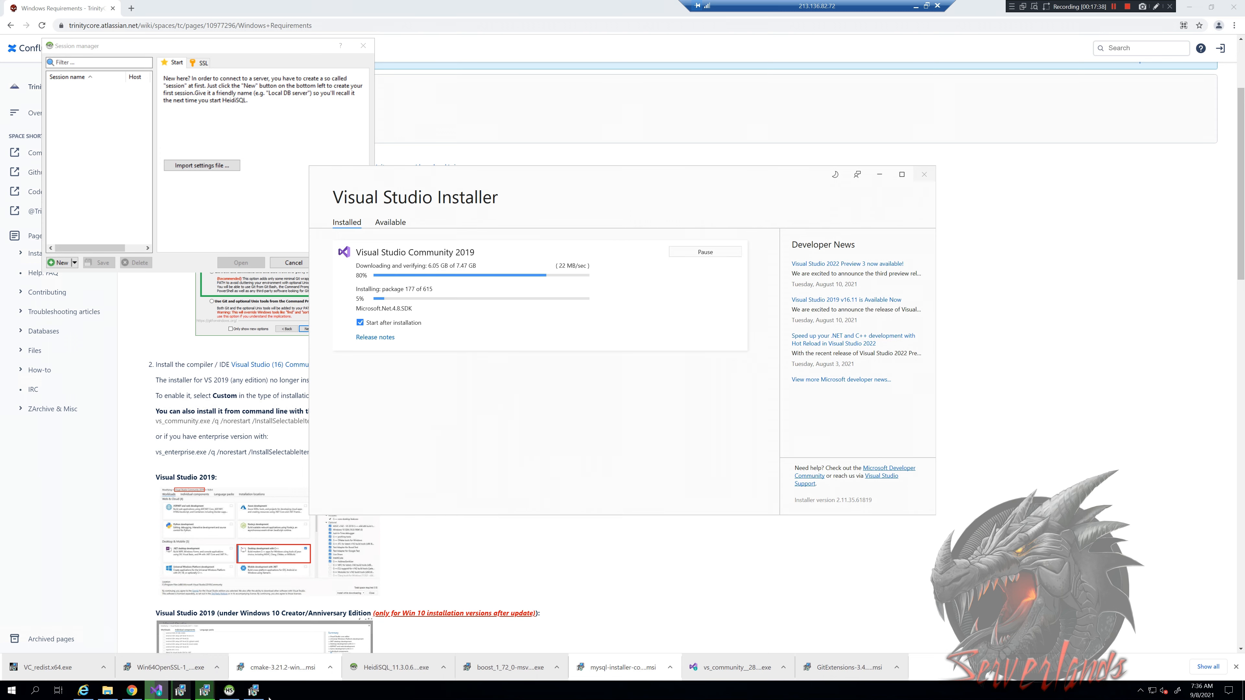
left_click(254, 690)
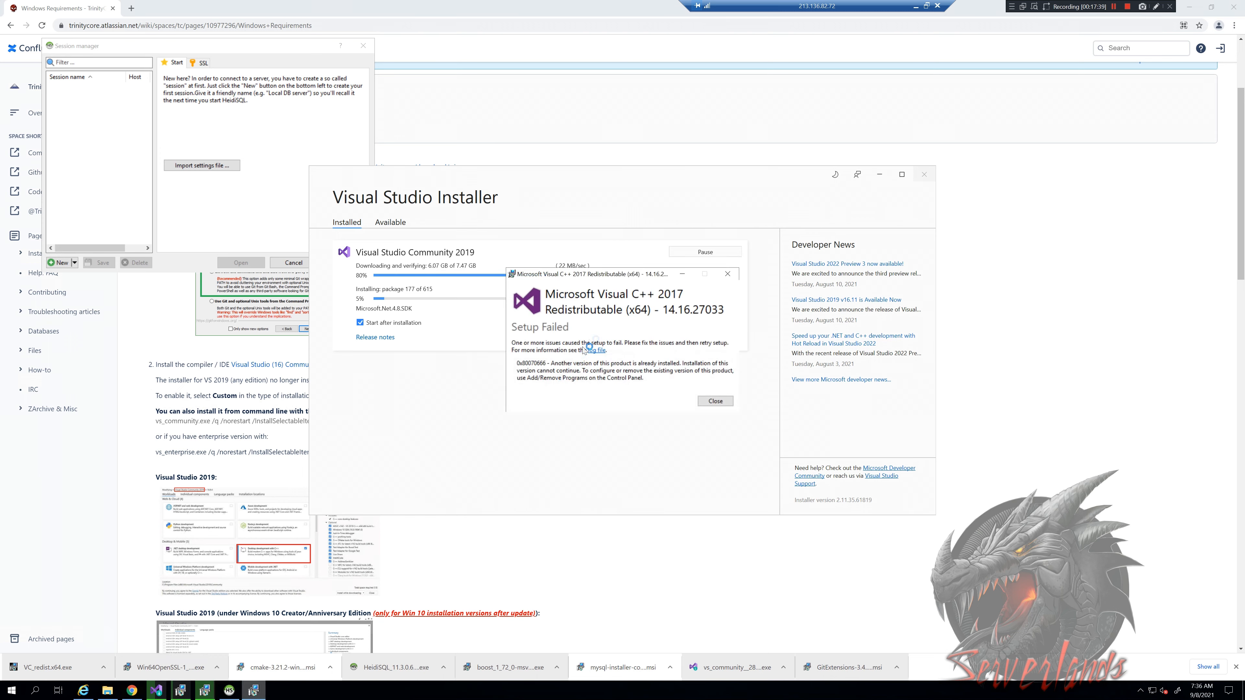
left_click(715, 401)
left_click(180, 691)
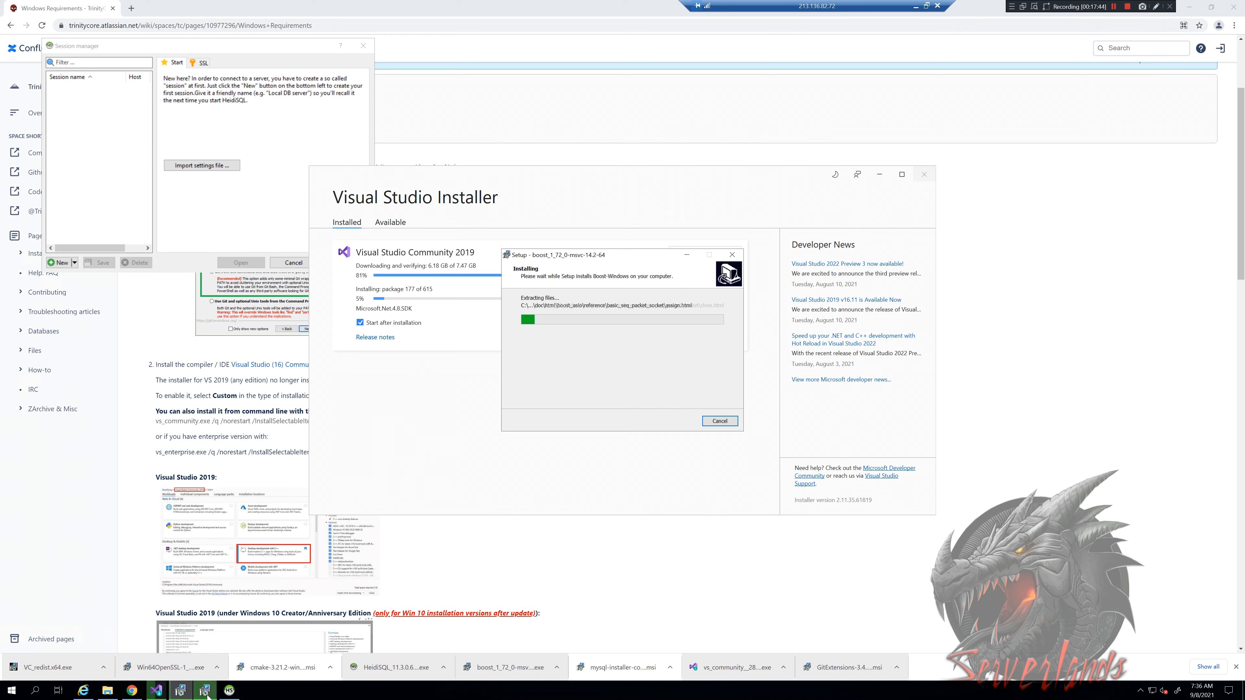
Step: Finish the OpenSSL setup, then wait in Visual Studio Installer while Community 2019 finishes installing
left_click(206, 692)
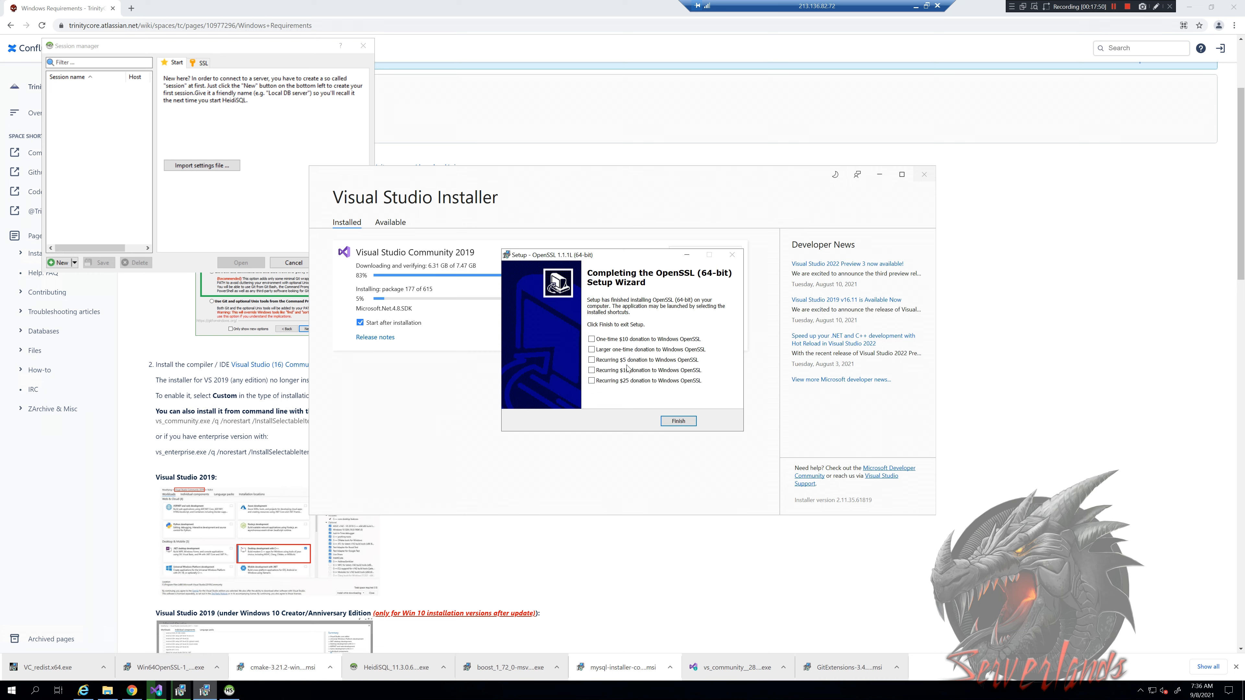
left_click(687, 423)
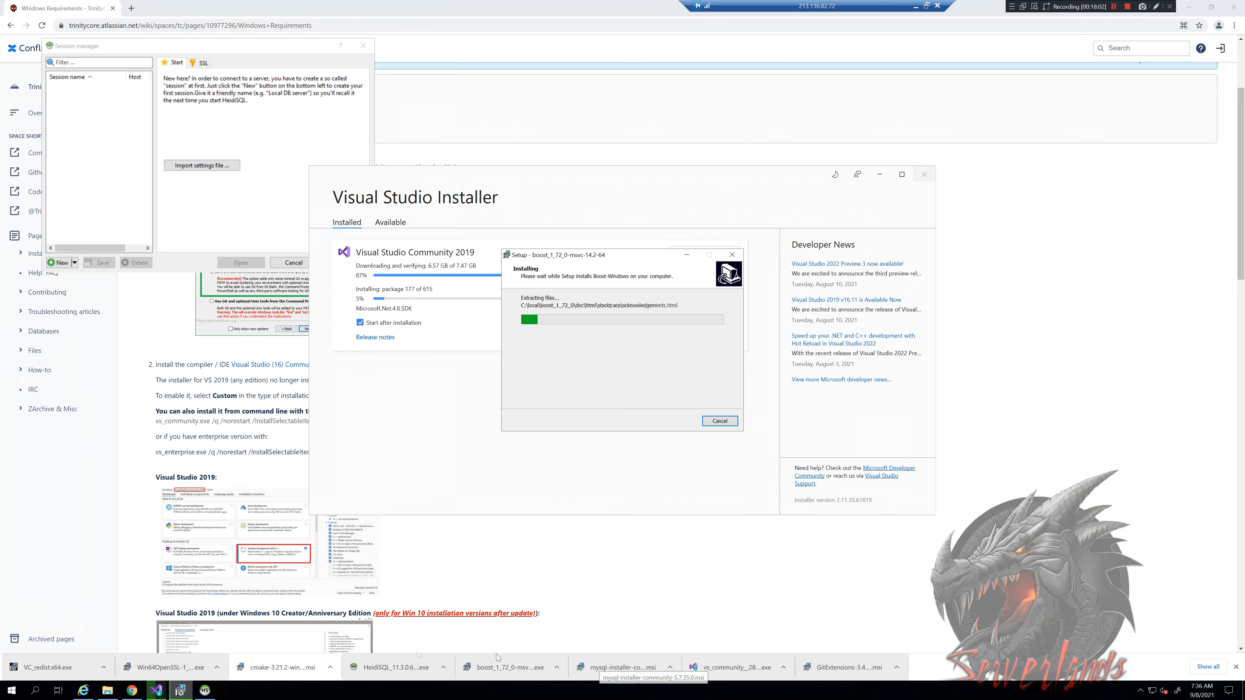
left_click(157, 691)
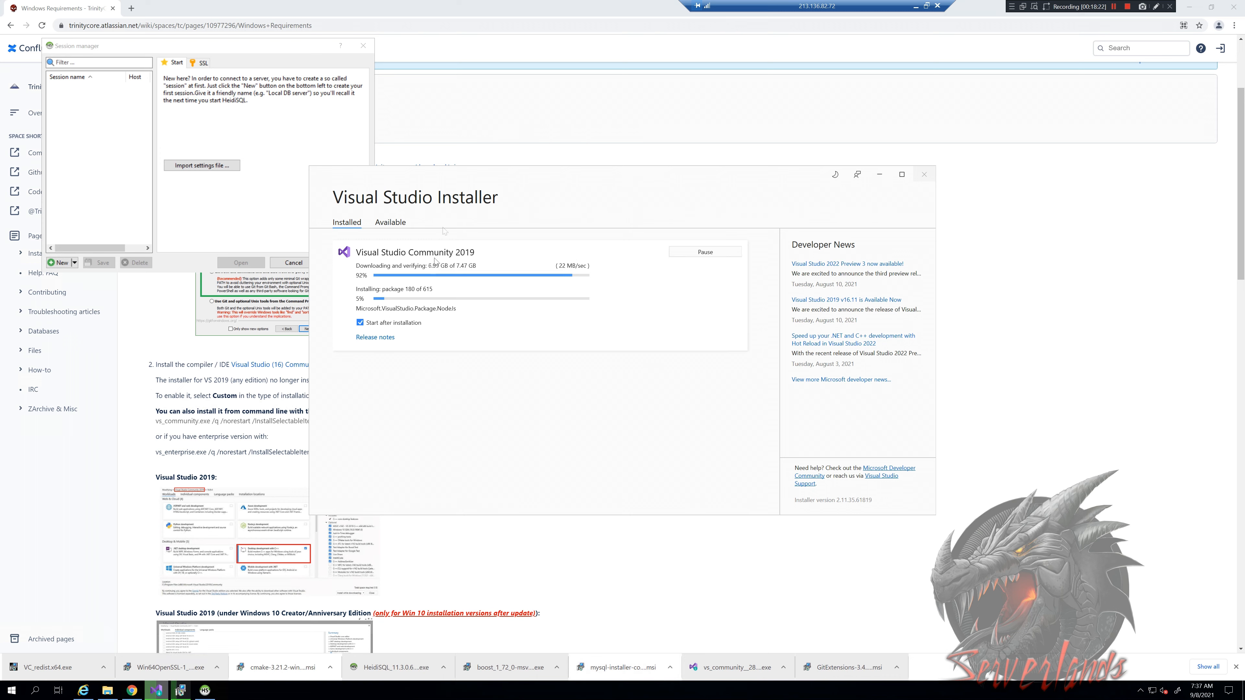
left_click_drag(466, 176, 456, 163)
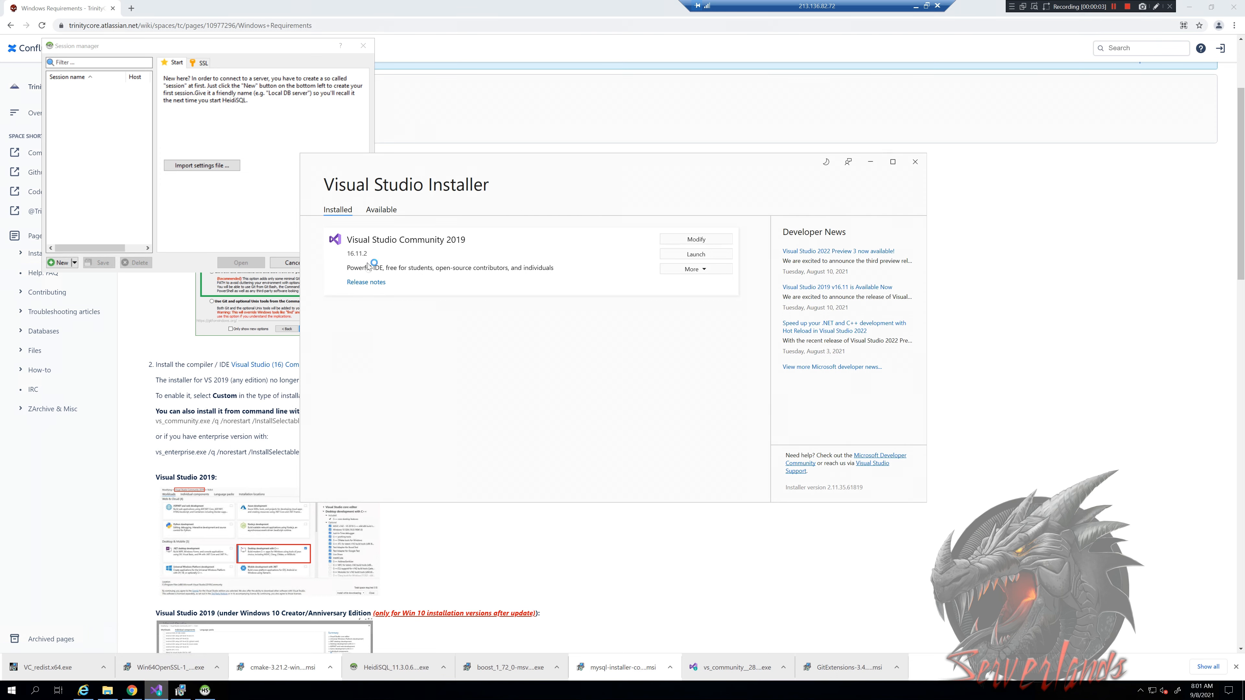
Step: Review Community 2019's components, toggling Windows 10 SDK (10.0.18362.0) off and back on, then close unchanged
left_click(708, 240)
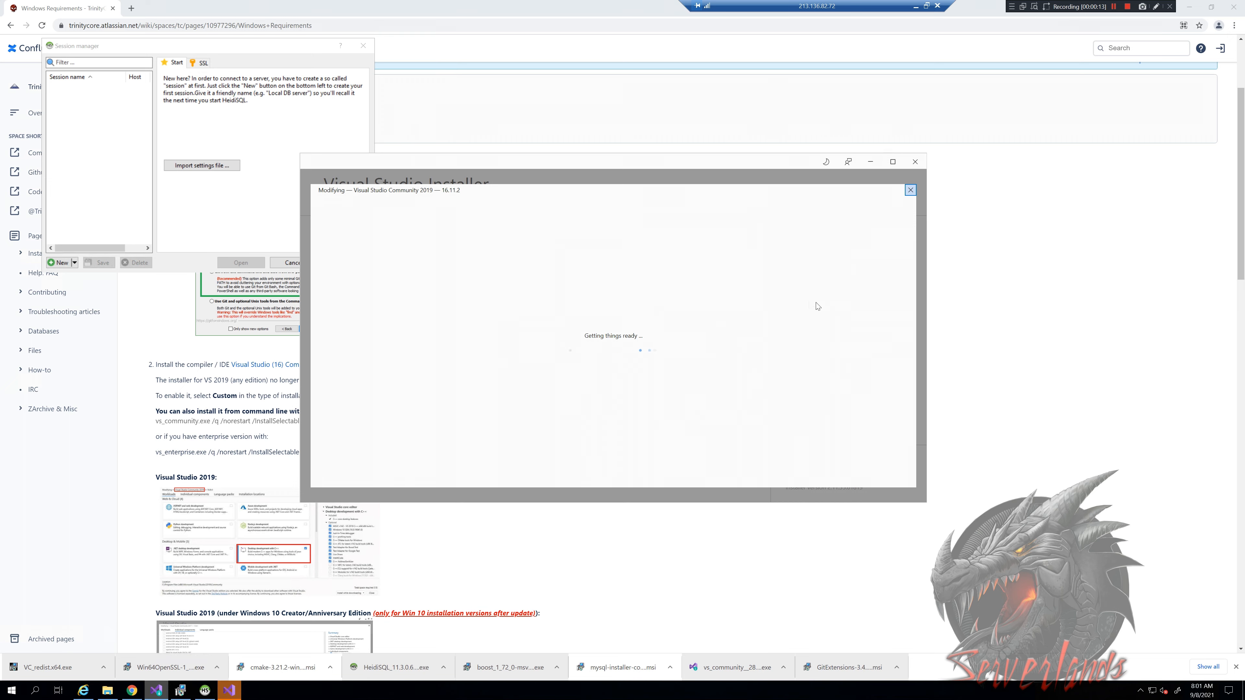
scroll(815, 339, "down", 3)
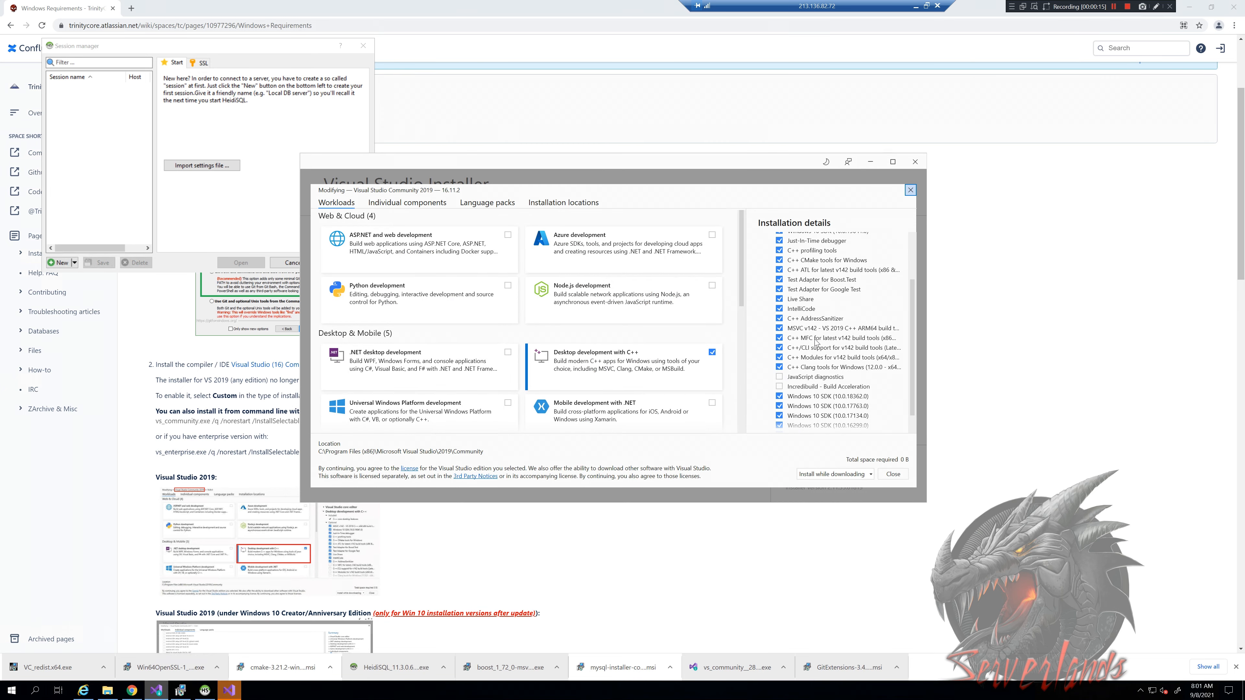
left_click(780, 371)
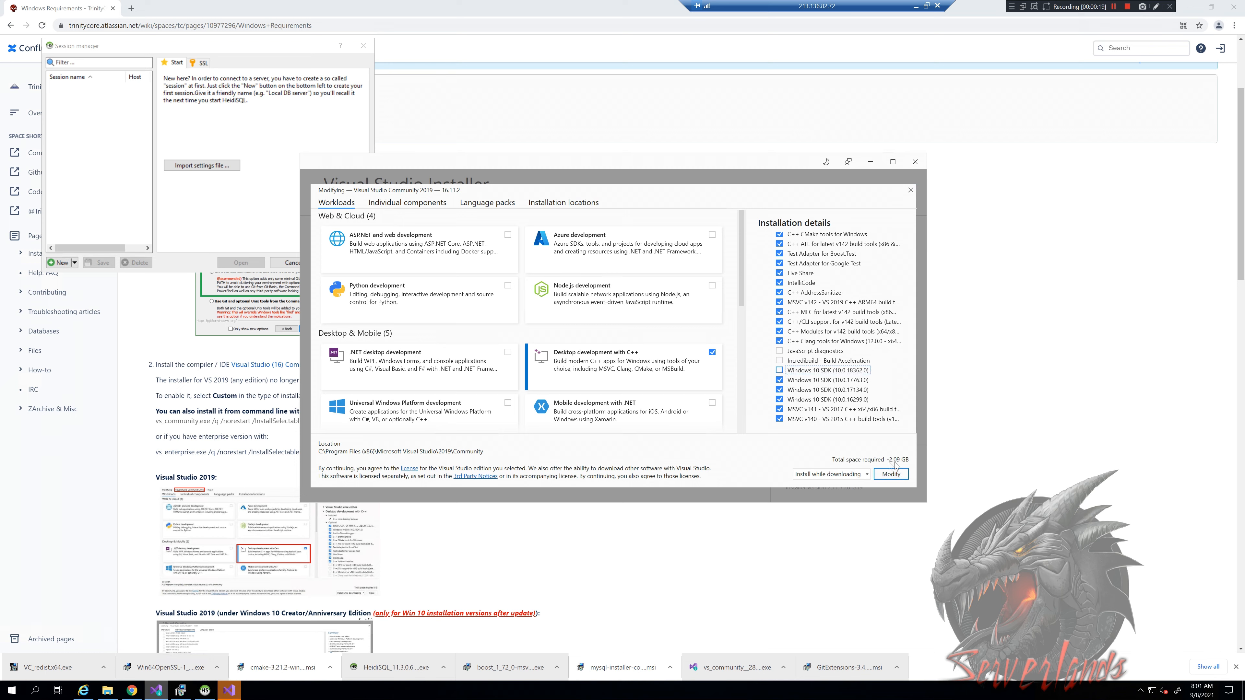
left_click(779, 371)
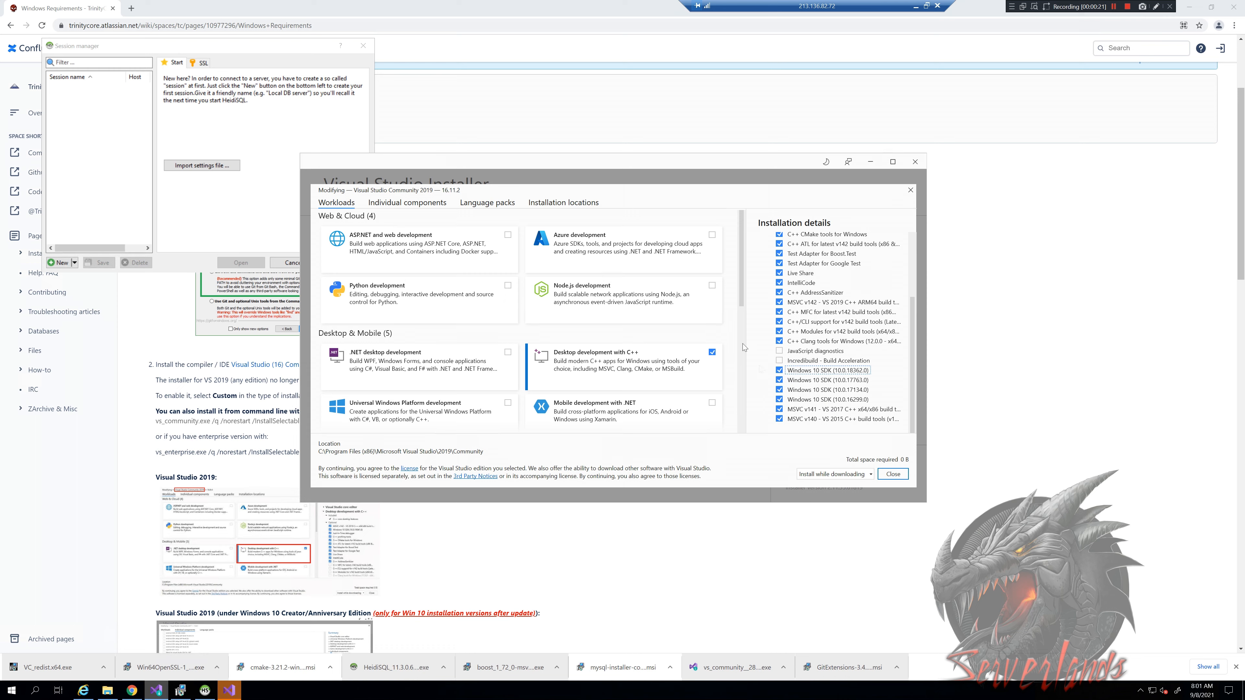
left_click(911, 193)
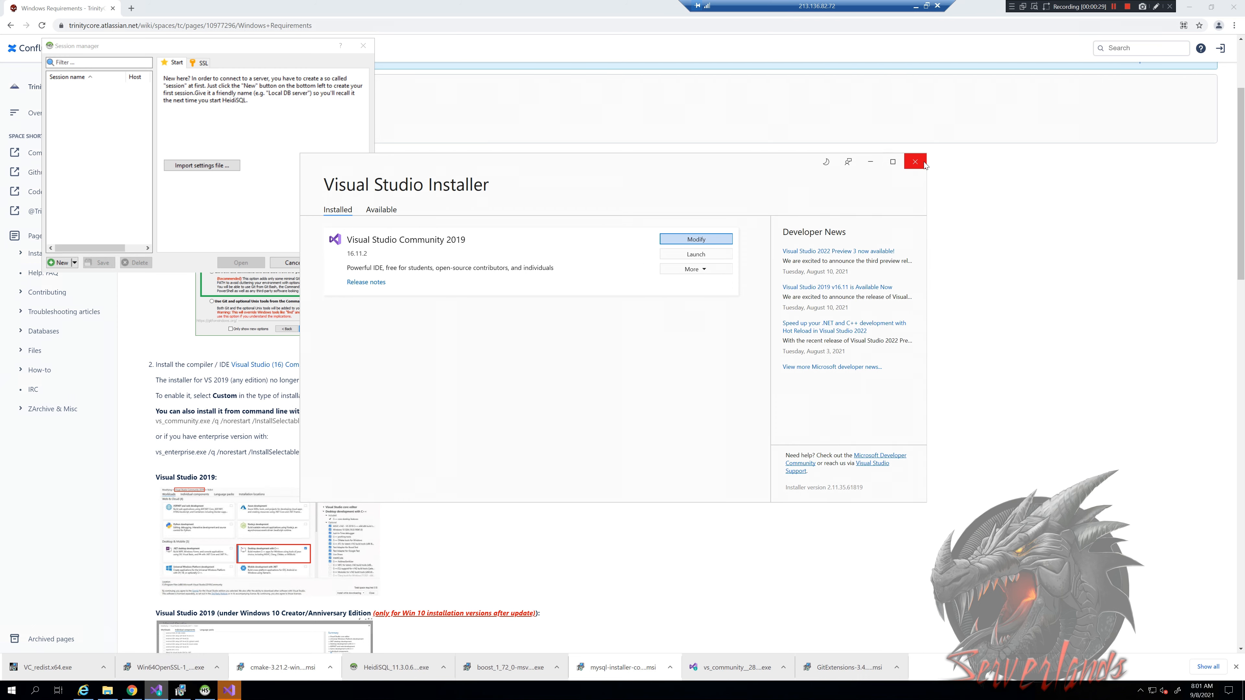
left_click(915, 161)
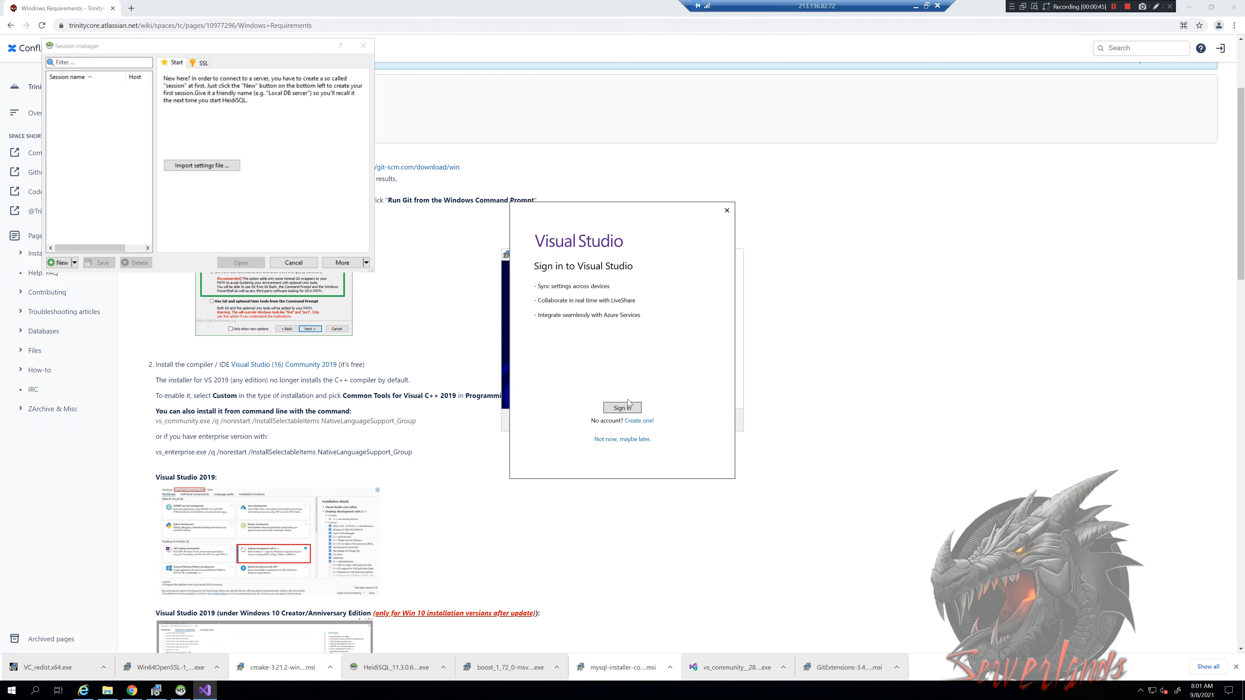
Step: Skip Visual Studio sign-in and start it with the Dark theme and General development settings
left_click(617, 439)
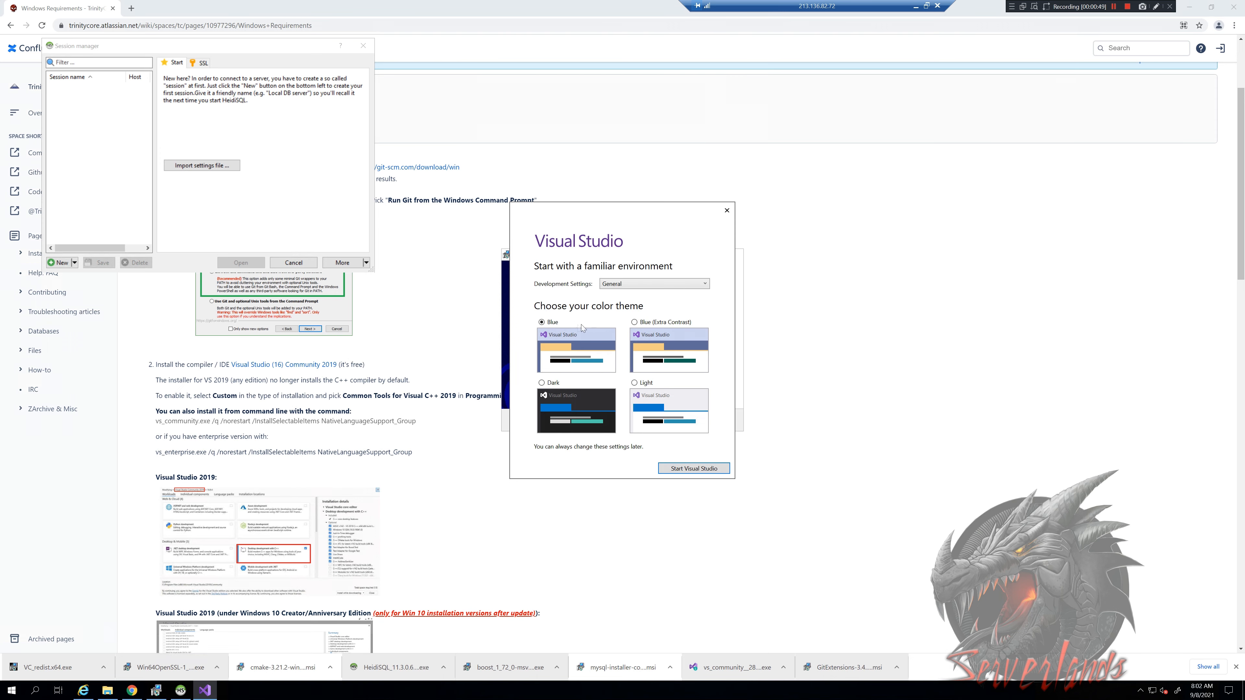
left_click(548, 383)
left_click(611, 287)
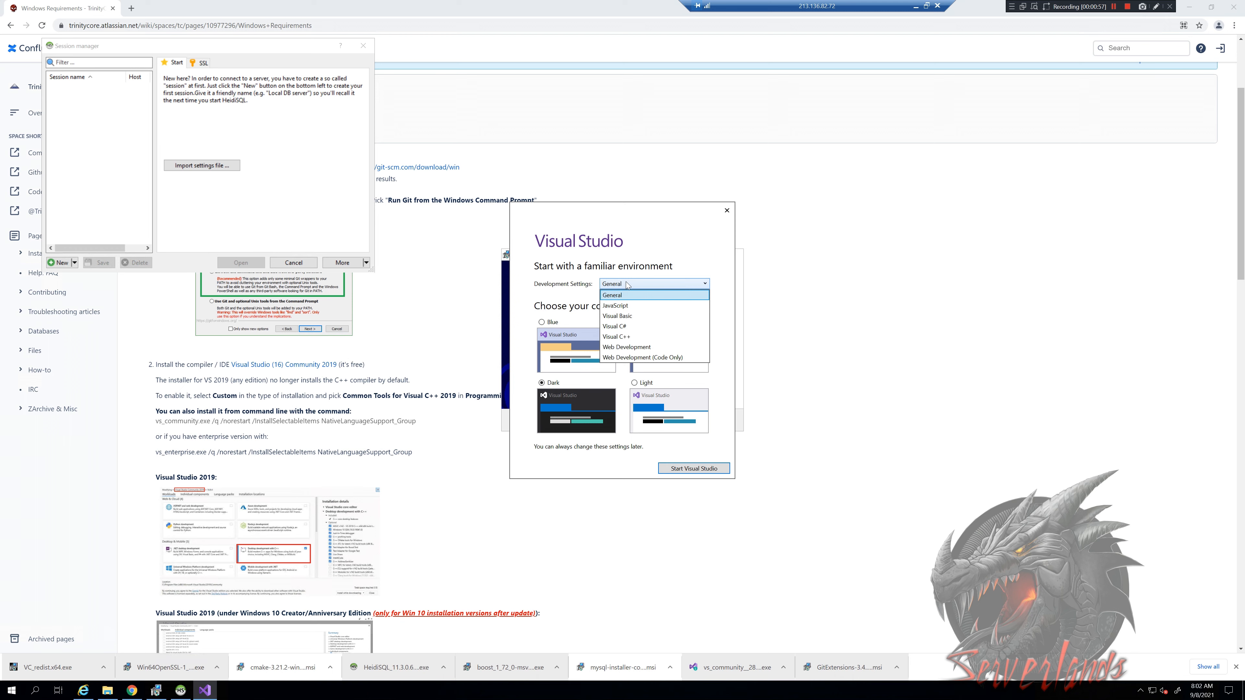
left_click(611, 287)
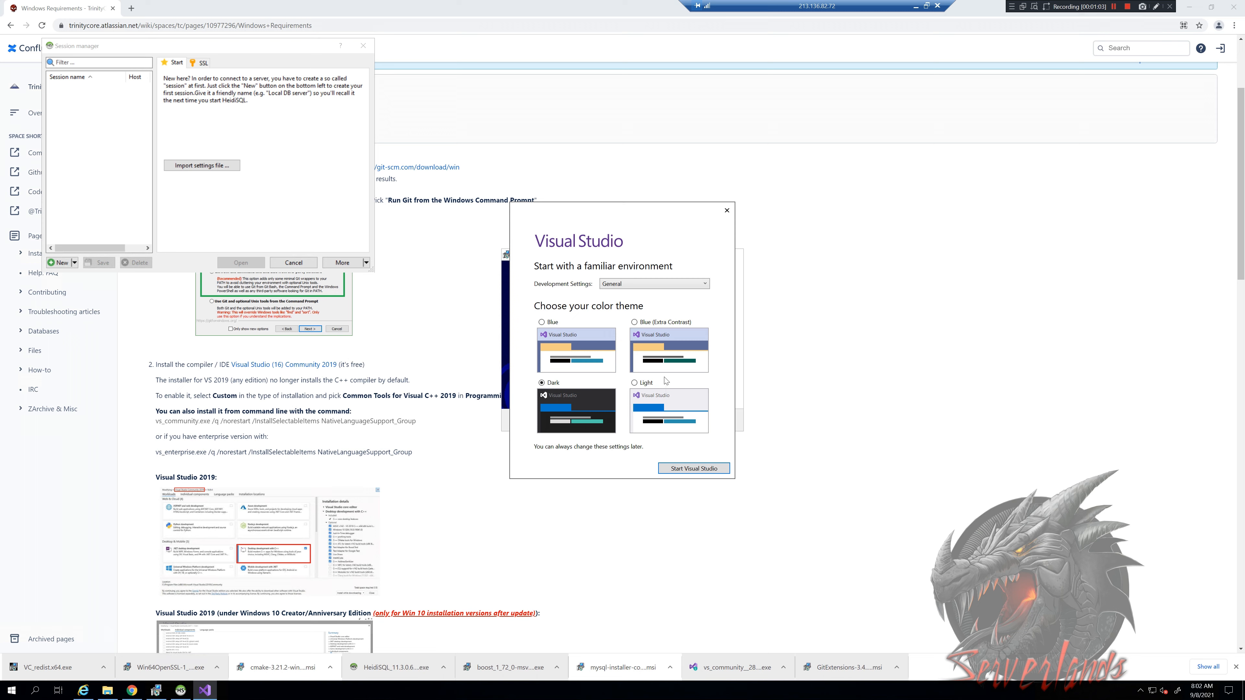
left_click(695, 469)
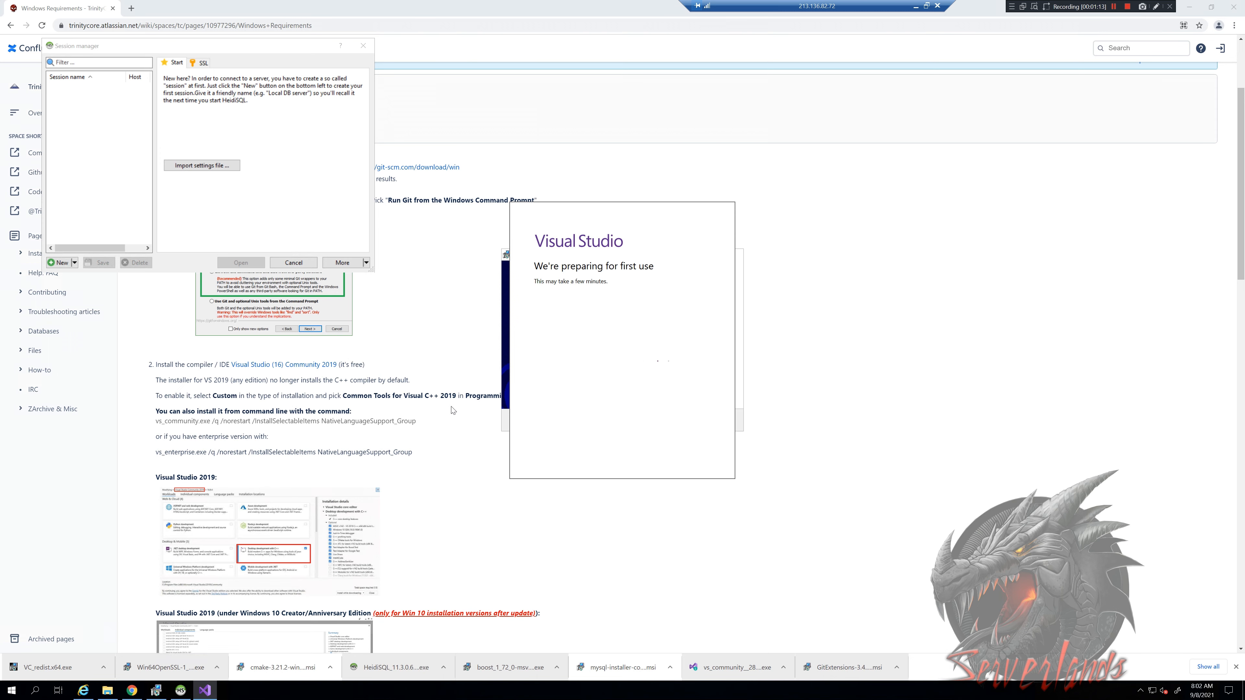
Step: Finish and close the completed Boost setup
left_click(156, 691)
left_click_drag(542, 257, 547, 258)
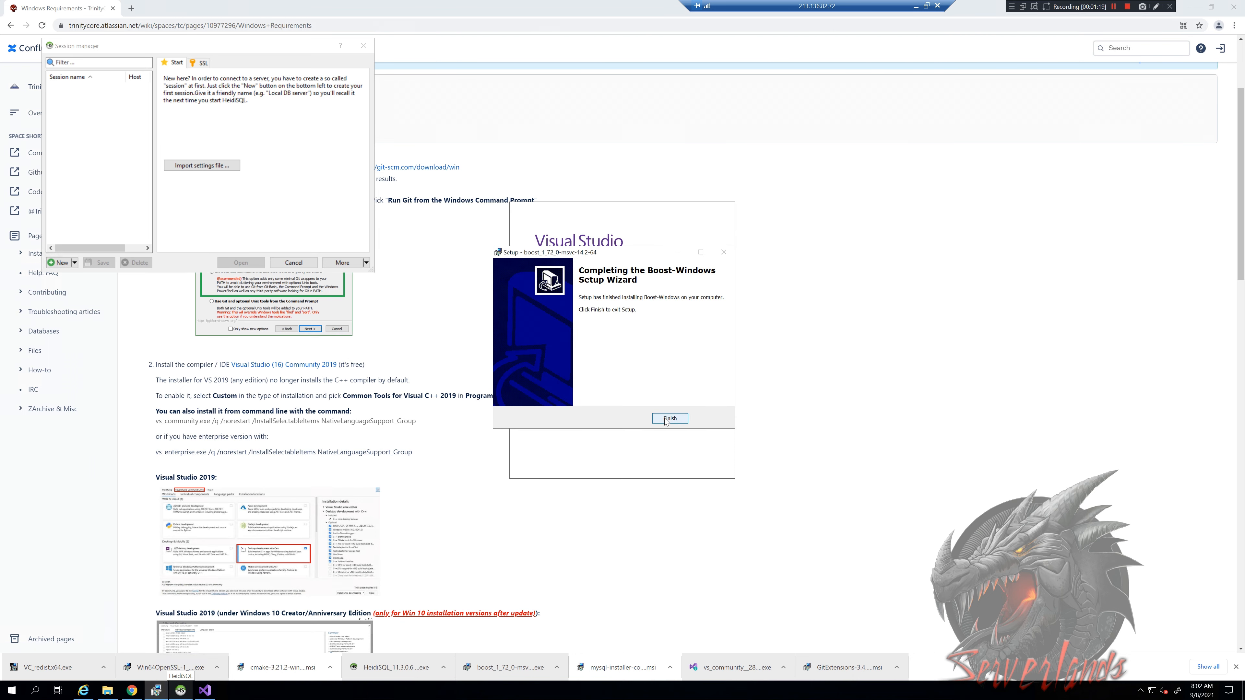
left_click(666, 420)
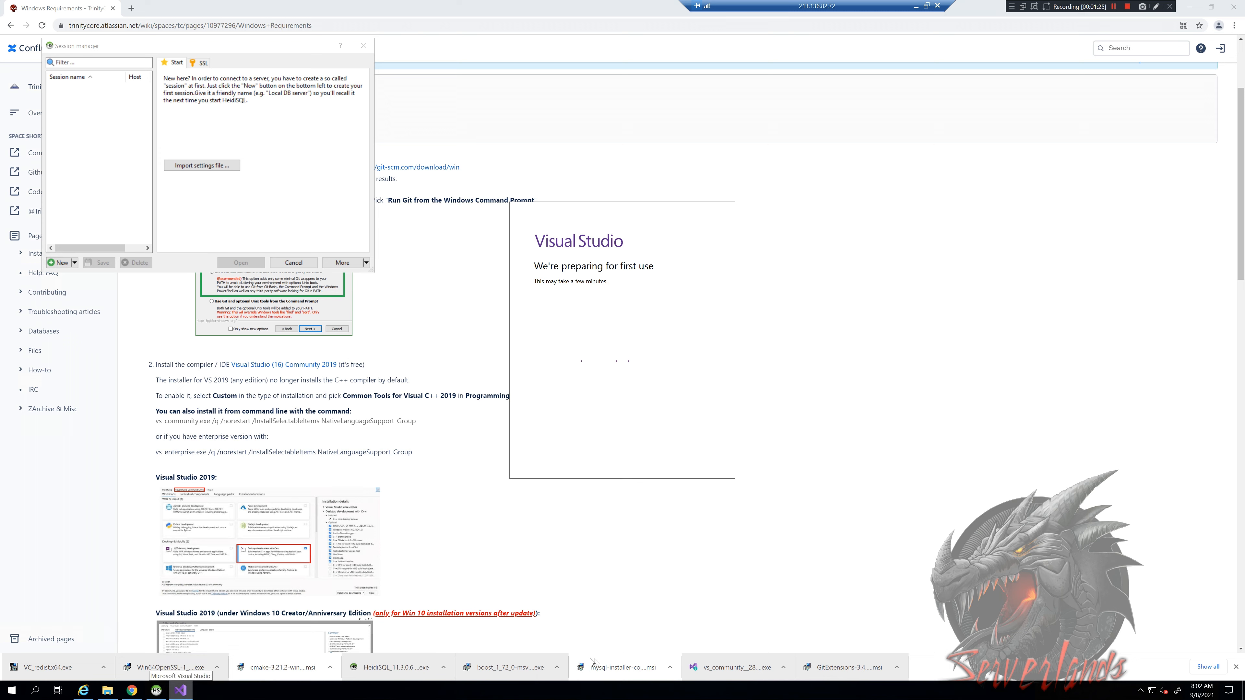
Step: Launch the downloaded MySQL installer and close Visual Studio 2019
left_click(605, 666)
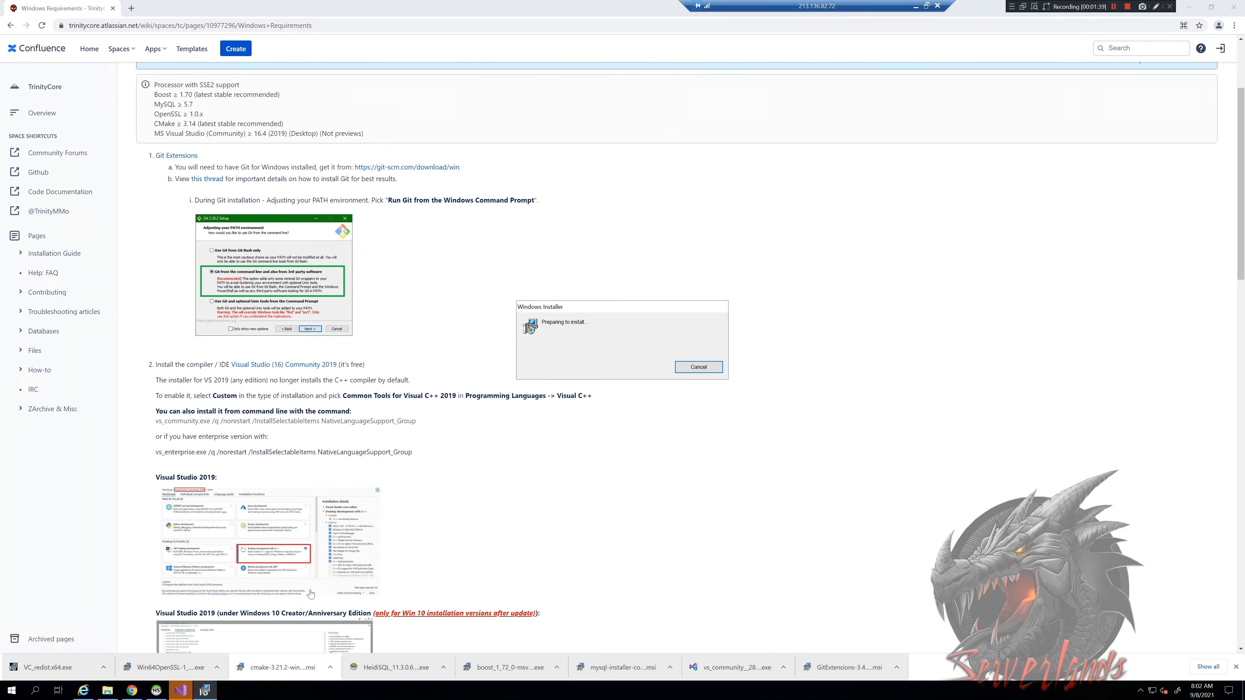
left_click(180, 688)
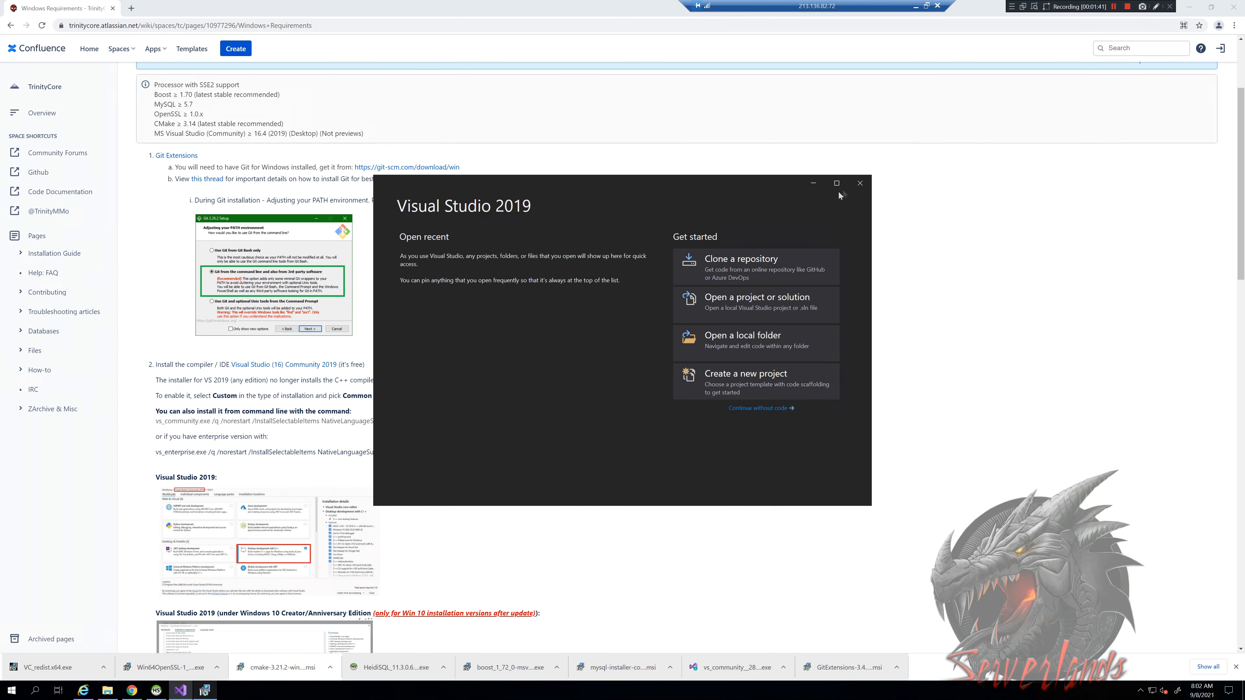
left_click(860, 188)
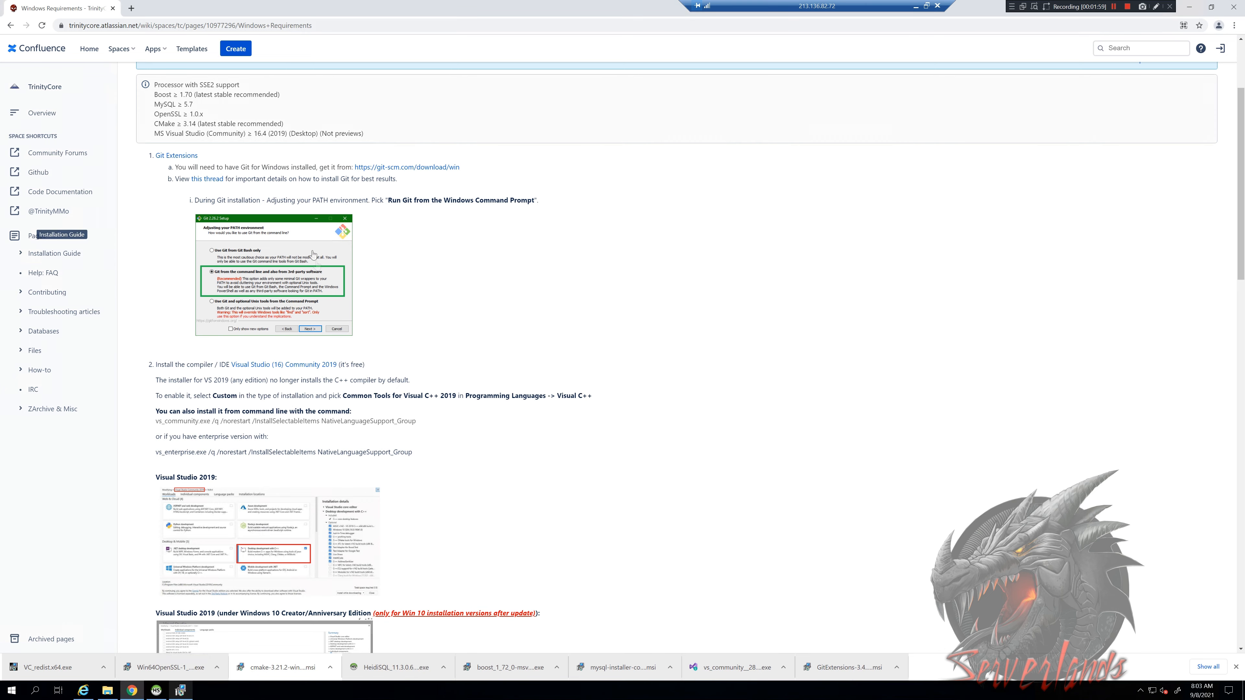
Step: Scroll to the database tools section, reading the HeidiSQL (Best for beginners) and mysql cli entries
scroll(337, 482, "down", 4)
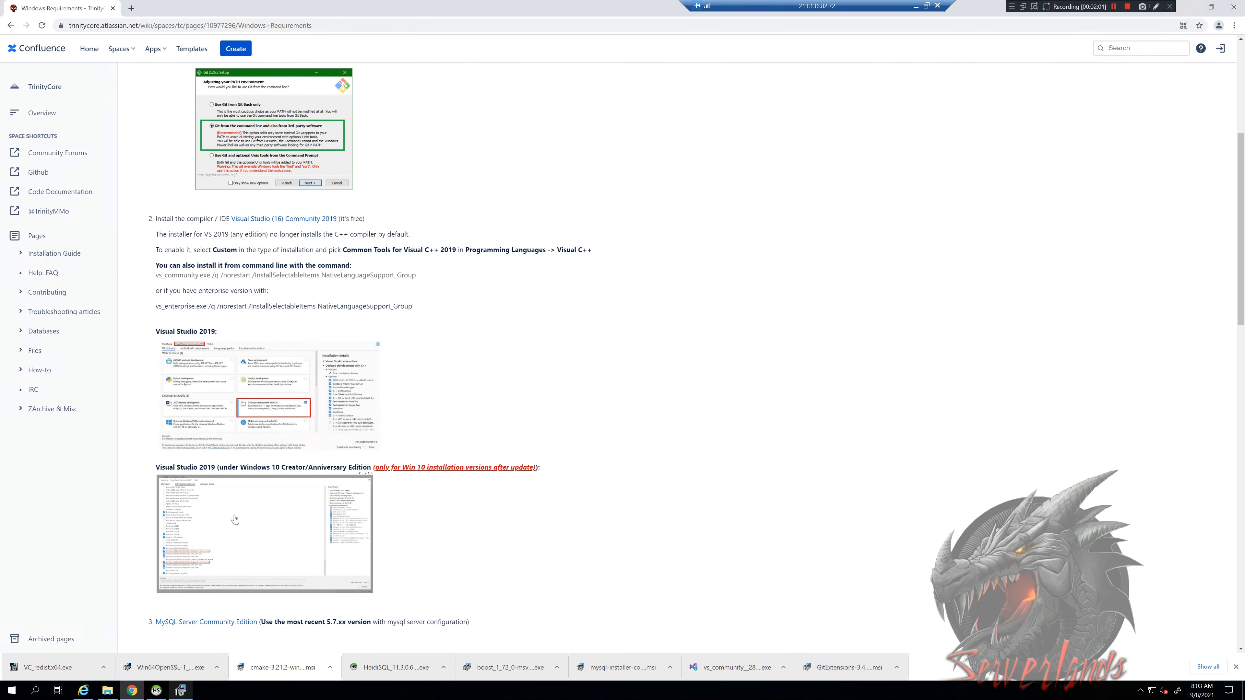
scroll(235, 534, "down", 3)
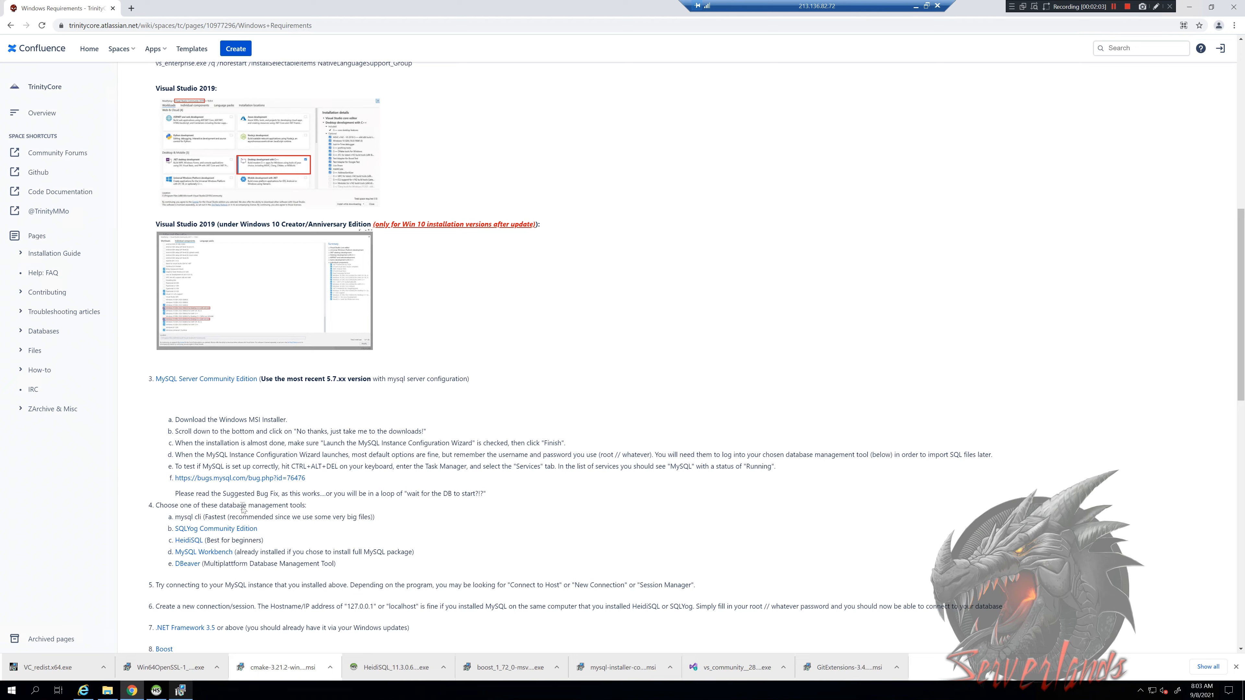
scroll(243, 510, "down", 2)
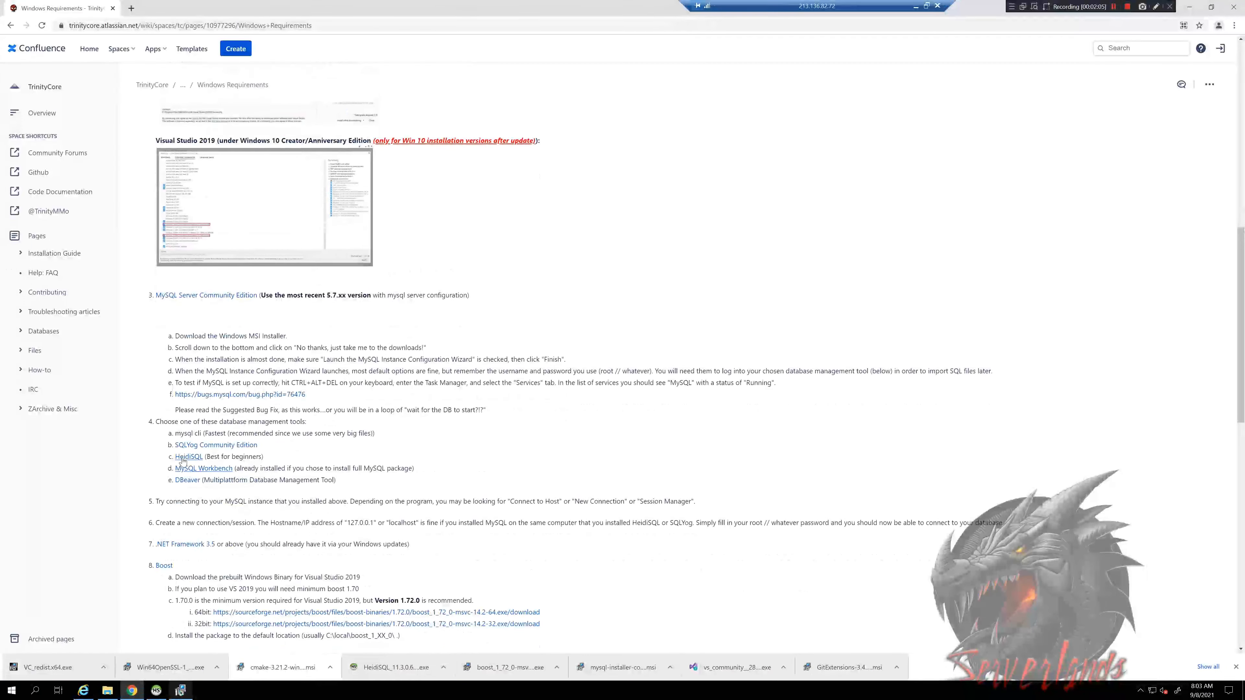
left_click_drag(194, 423, 272, 444)
left_click(259, 447)
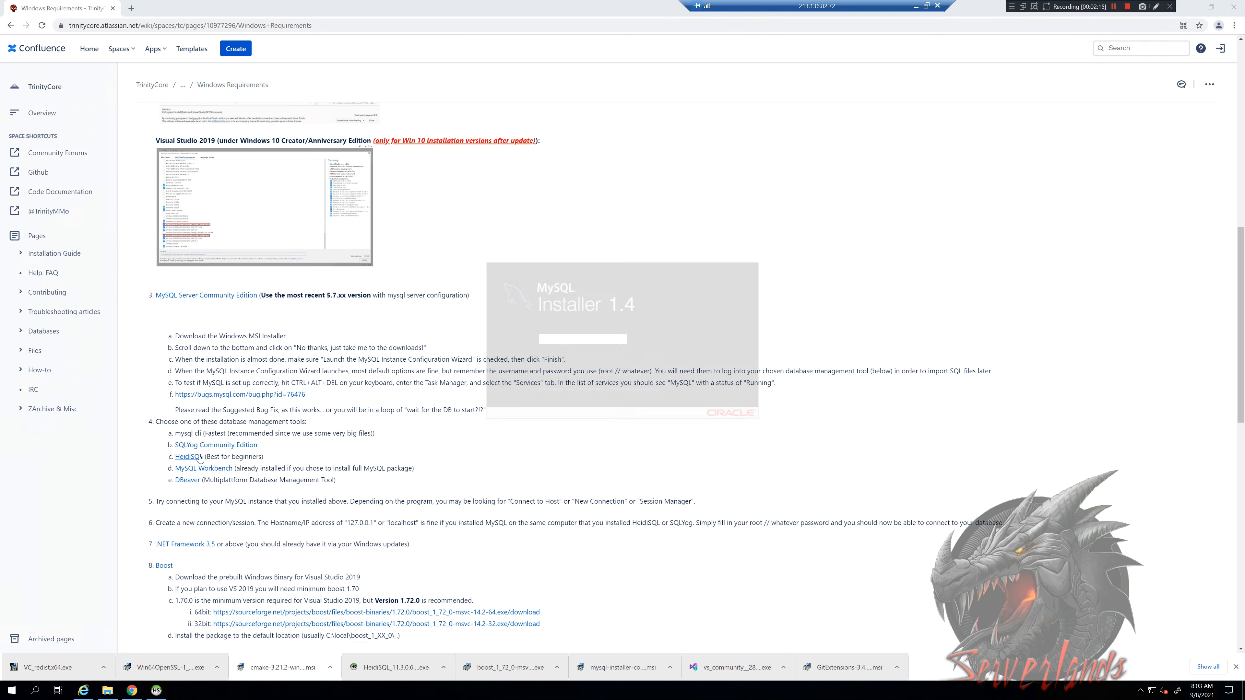
left_click_drag(206, 456, 162, 461)
left_click(162, 461)
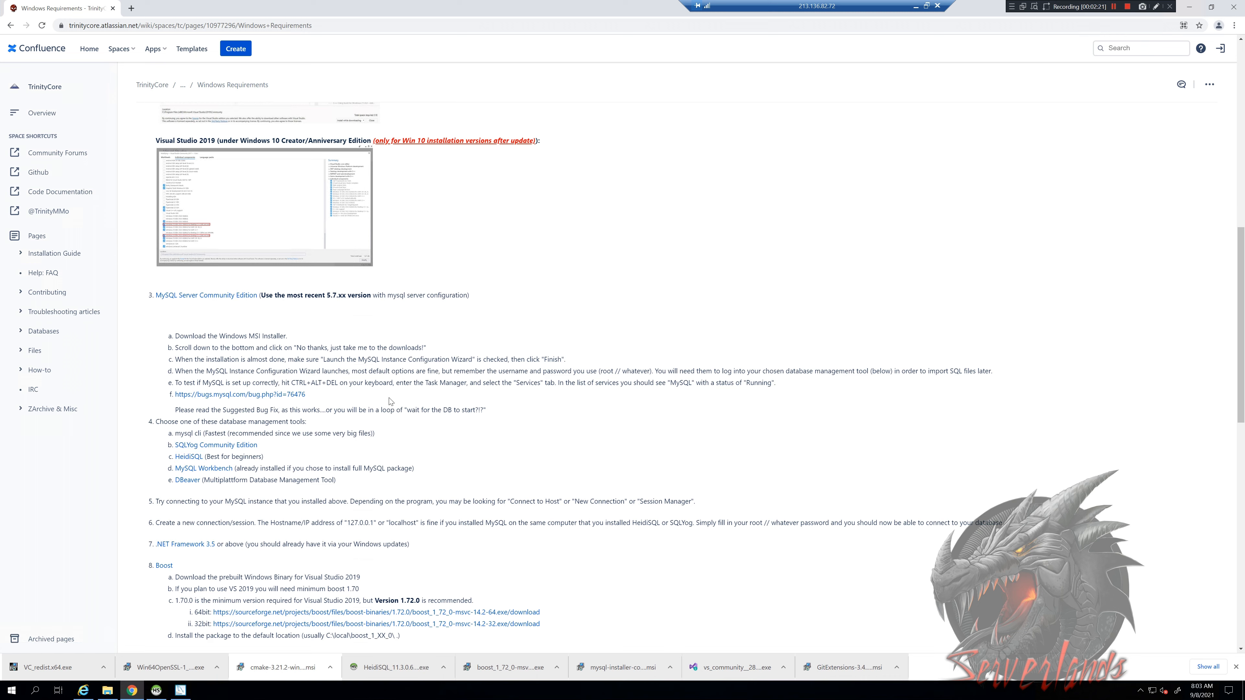
left_click_drag(264, 457, 205, 457)
left_click(278, 457)
left_click_drag(222, 427, 380, 434)
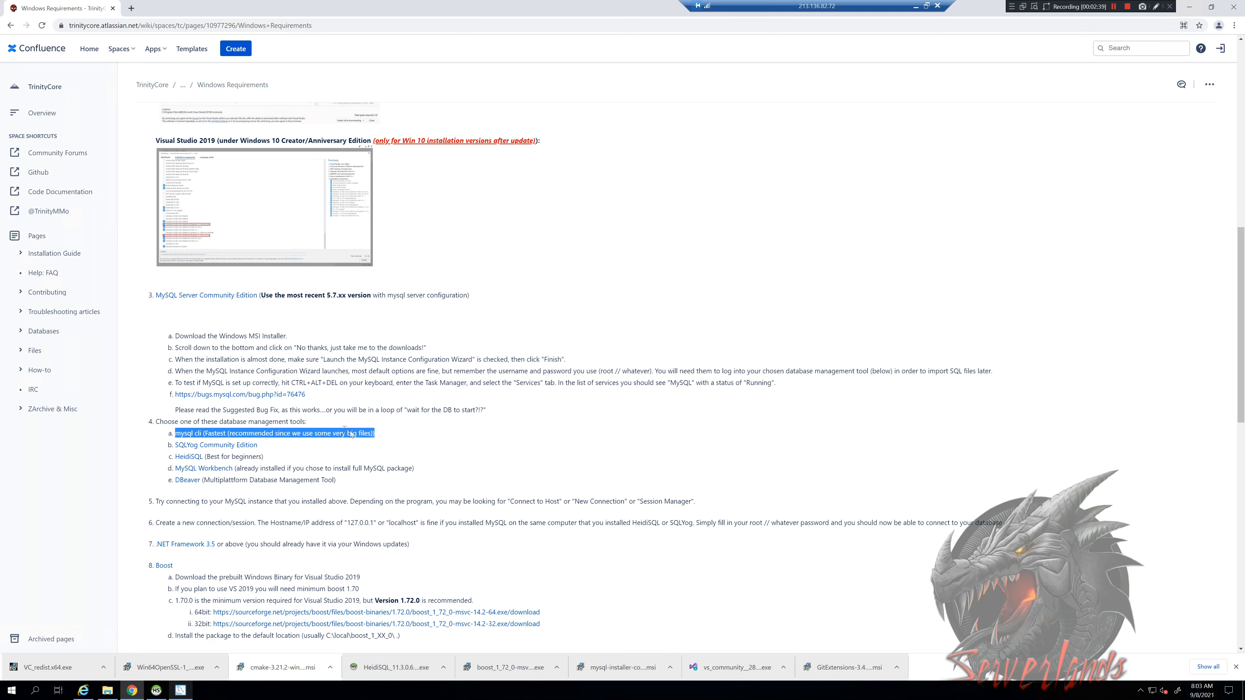
left_click(188, 435)
Step: Choose the Custom setup type in MySQL Installer
left_click_drag(181, 434, 203, 432)
left_click(147, 442)
left_click(184, 690)
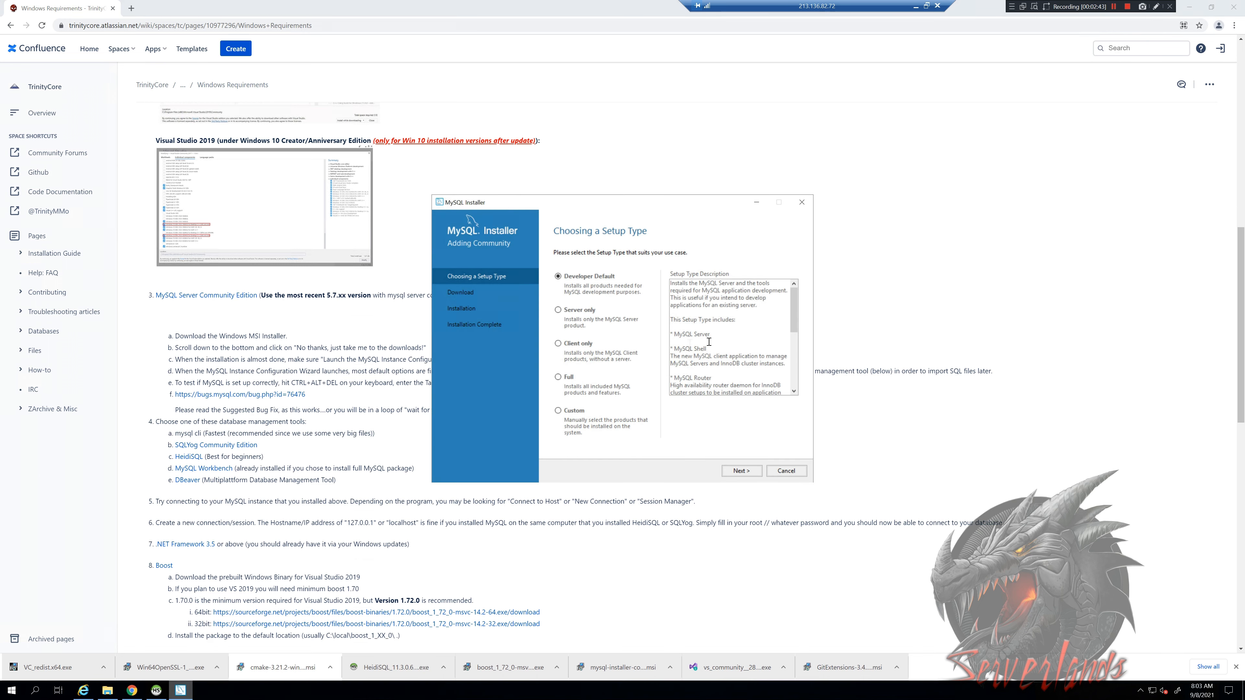
left_click(577, 409)
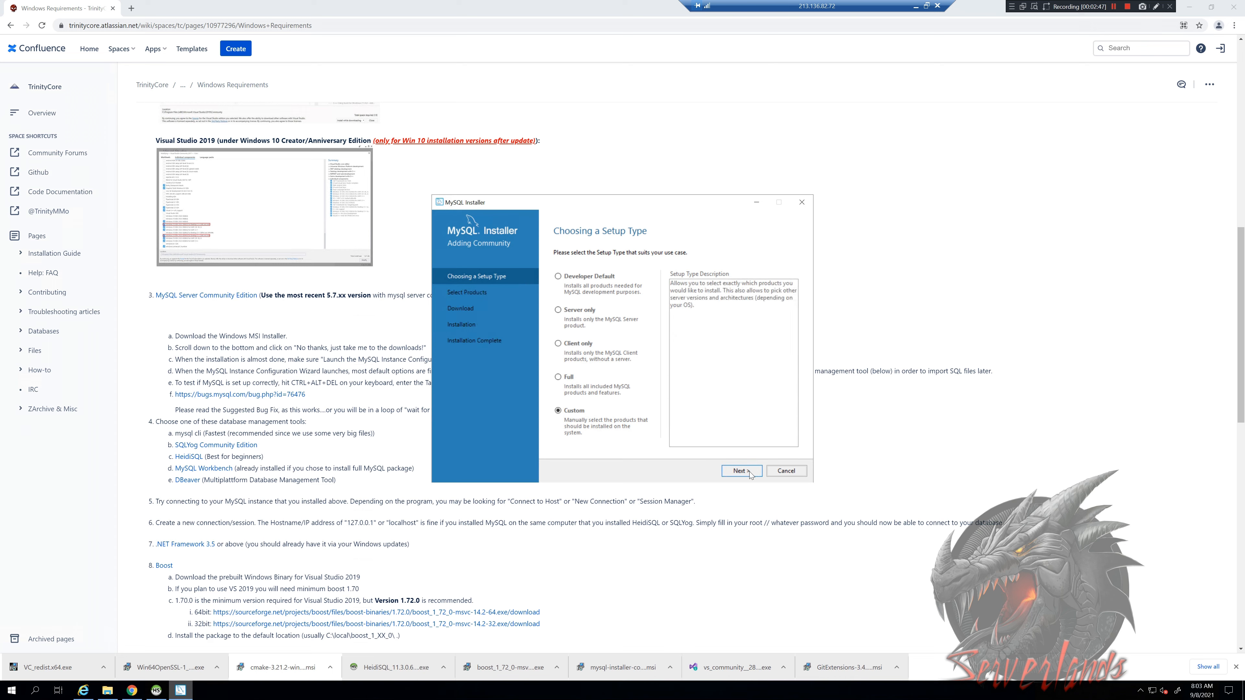
left_click(739, 471)
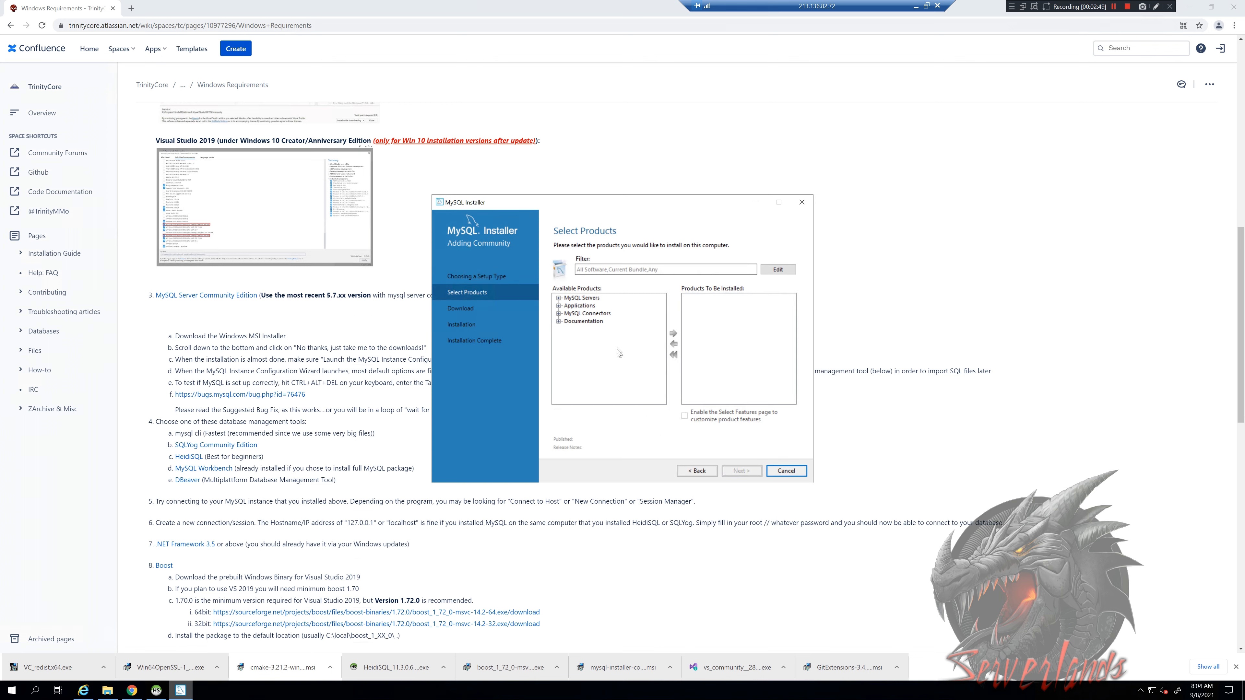
Step: Add MySQL Server 5.7.35 - X64 to the products to install
left_click(559, 298)
left_click(568, 305)
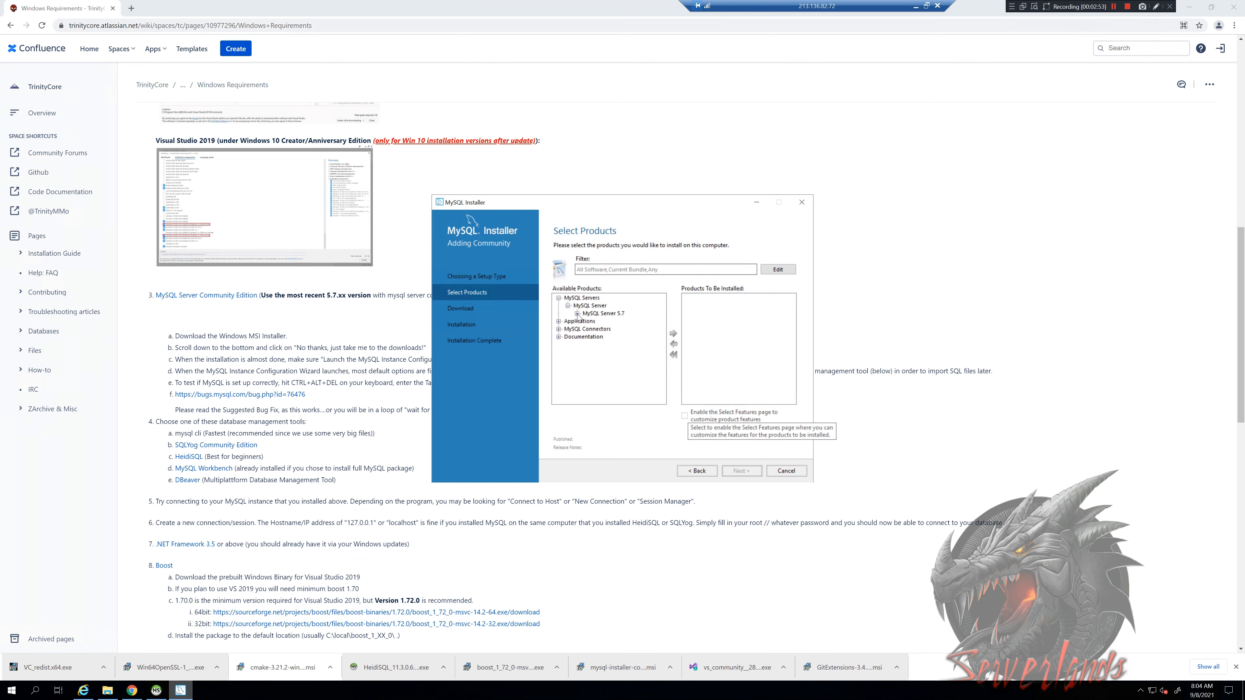
left_click(577, 314)
left_click(646, 321)
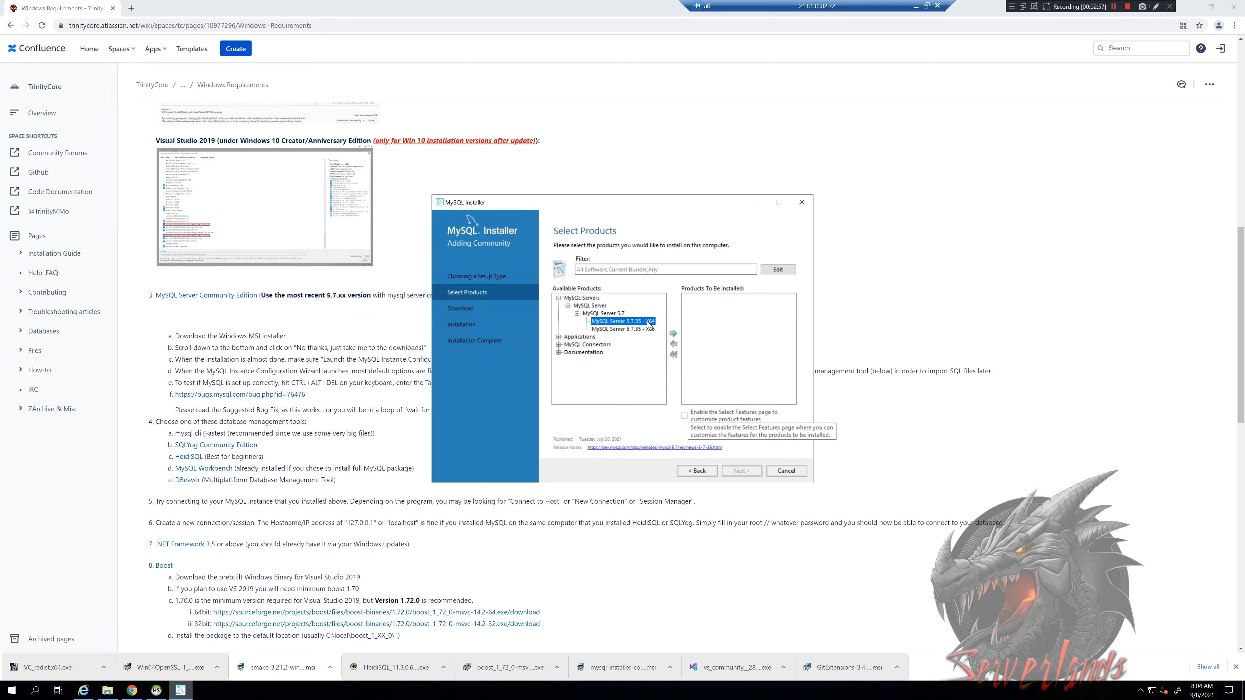
left_click(673, 333)
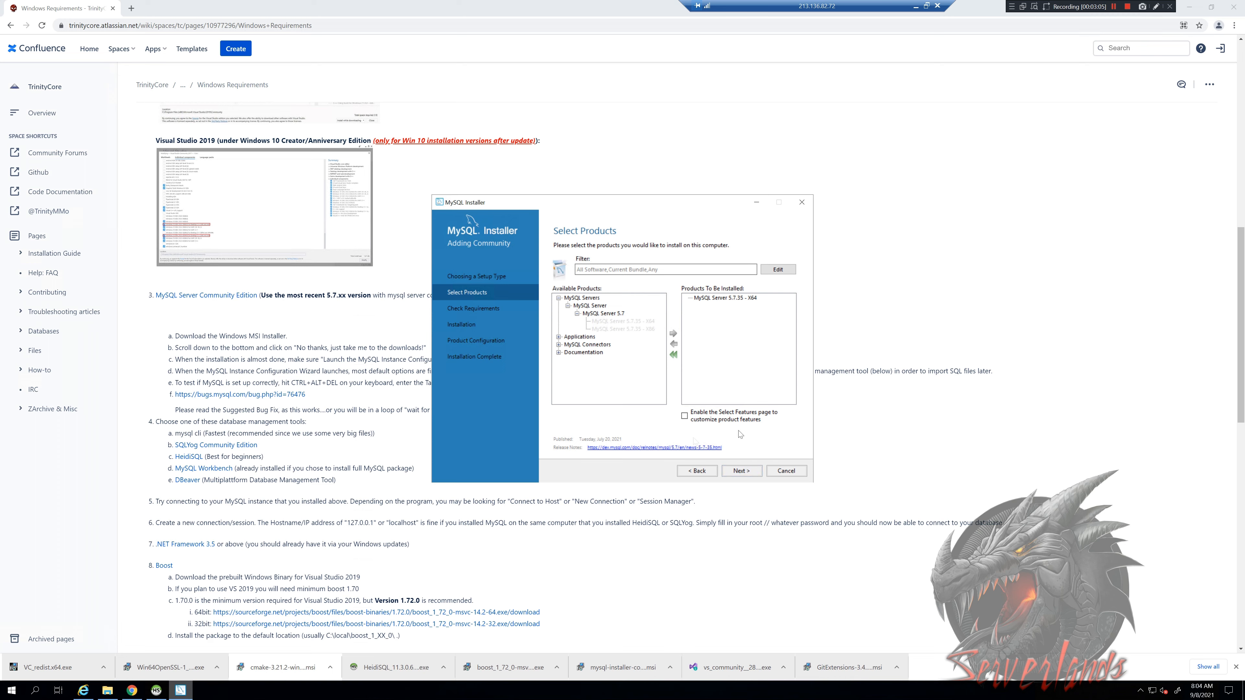
Step: Go back and preview the Developer Default, Server only and Client only setup types
left_click(698, 470)
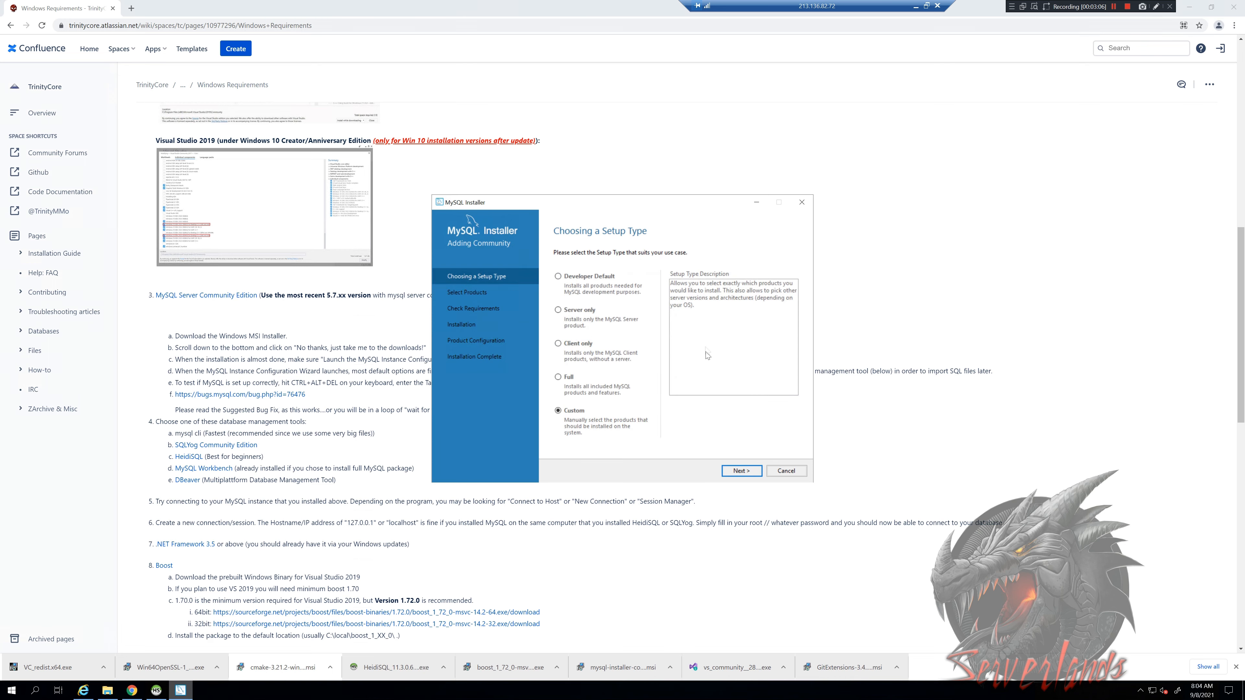
left_click(601, 277)
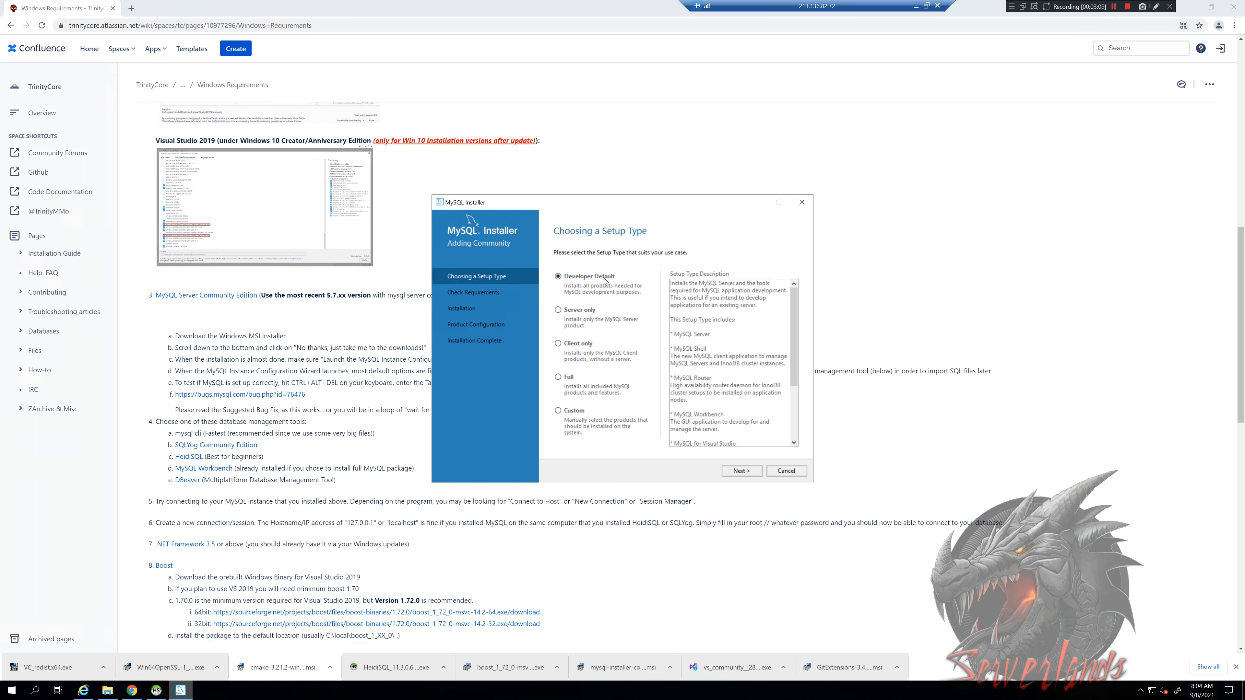
scroll(721, 345, "down", 4)
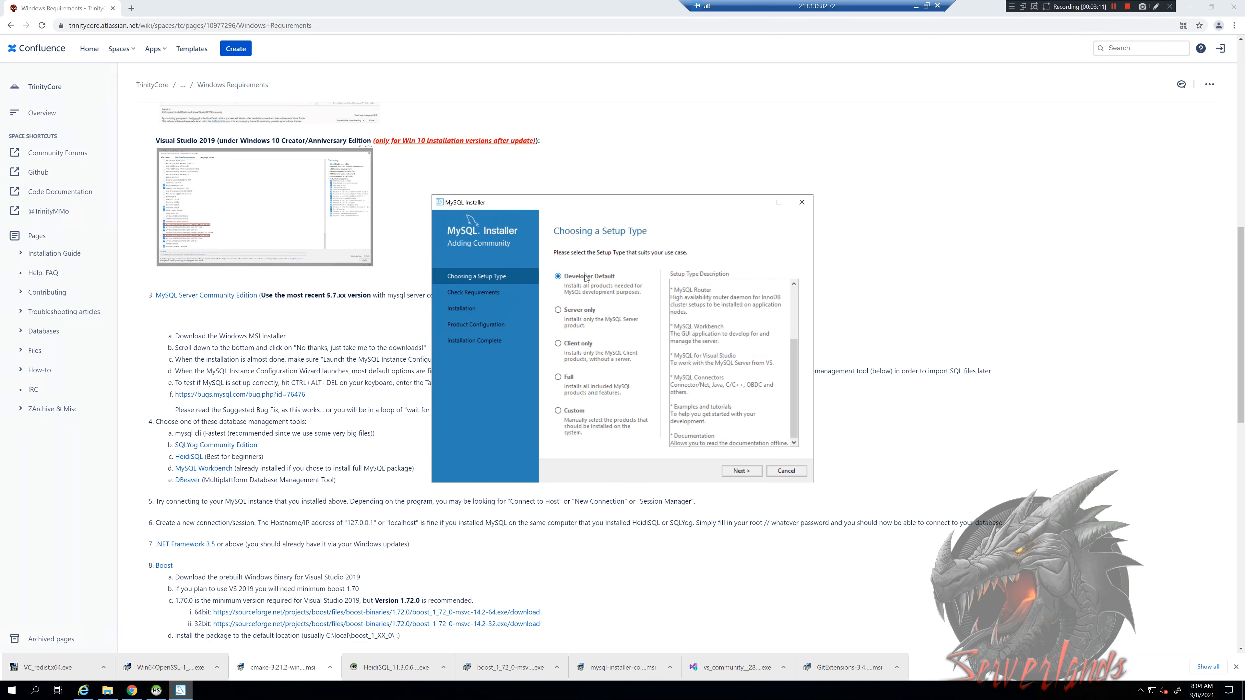
left_click(587, 312)
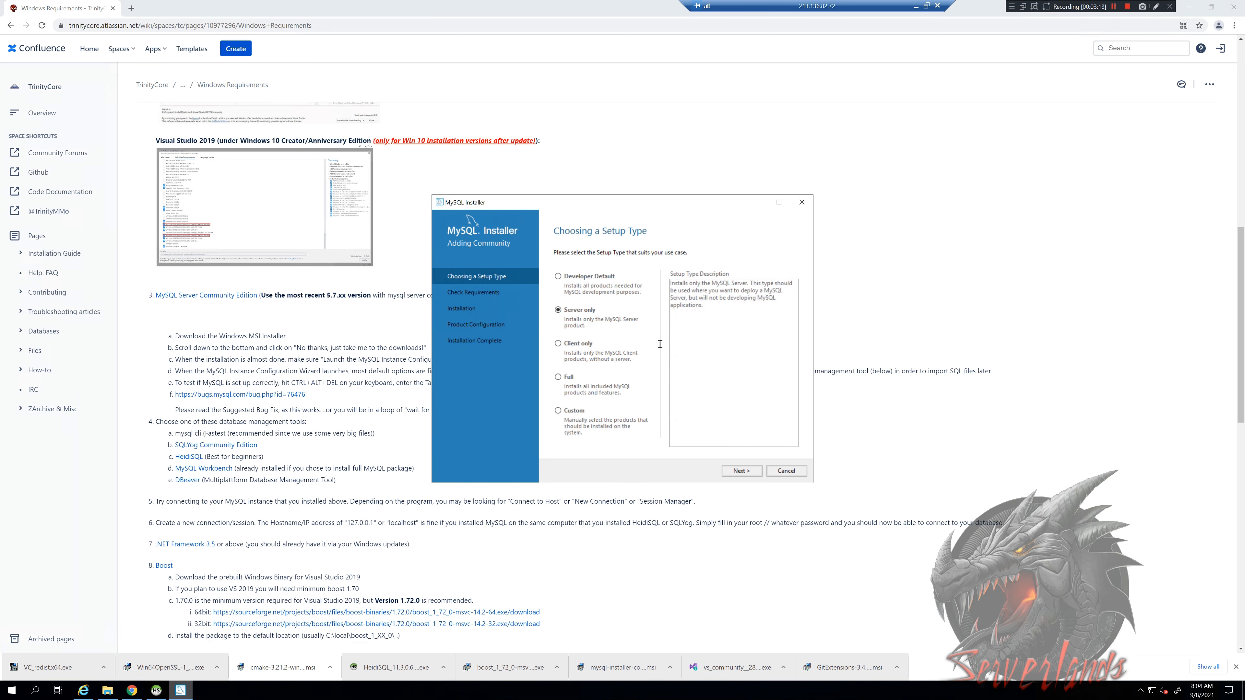
left_click(591, 344)
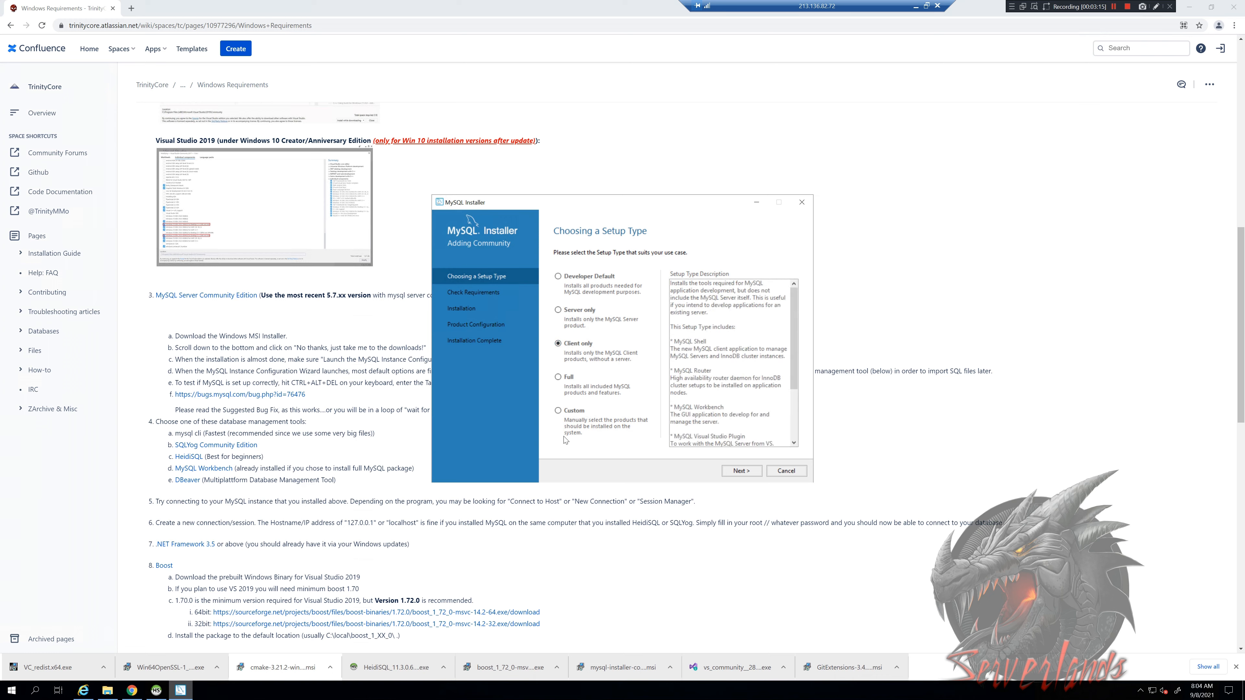
Step: Choose Custom again, queue MySQL Server 5.7.35 - X64, and continue to the requirements check
left_click(577, 412)
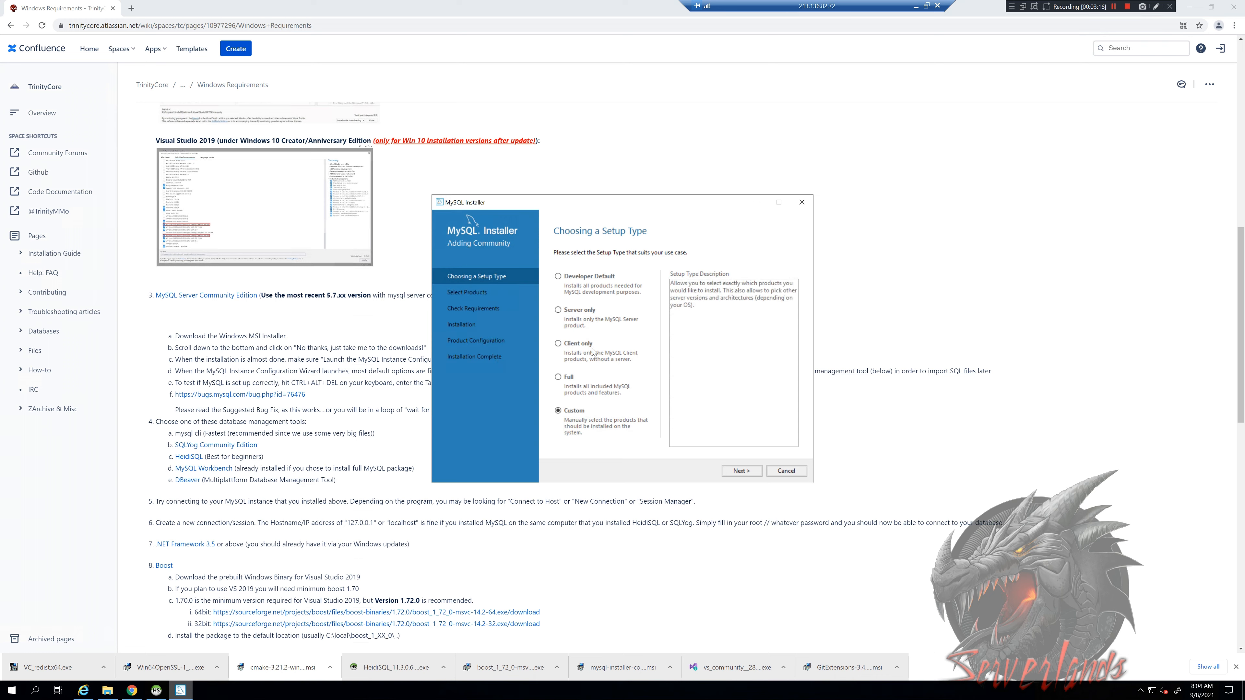
left_click(740, 470)
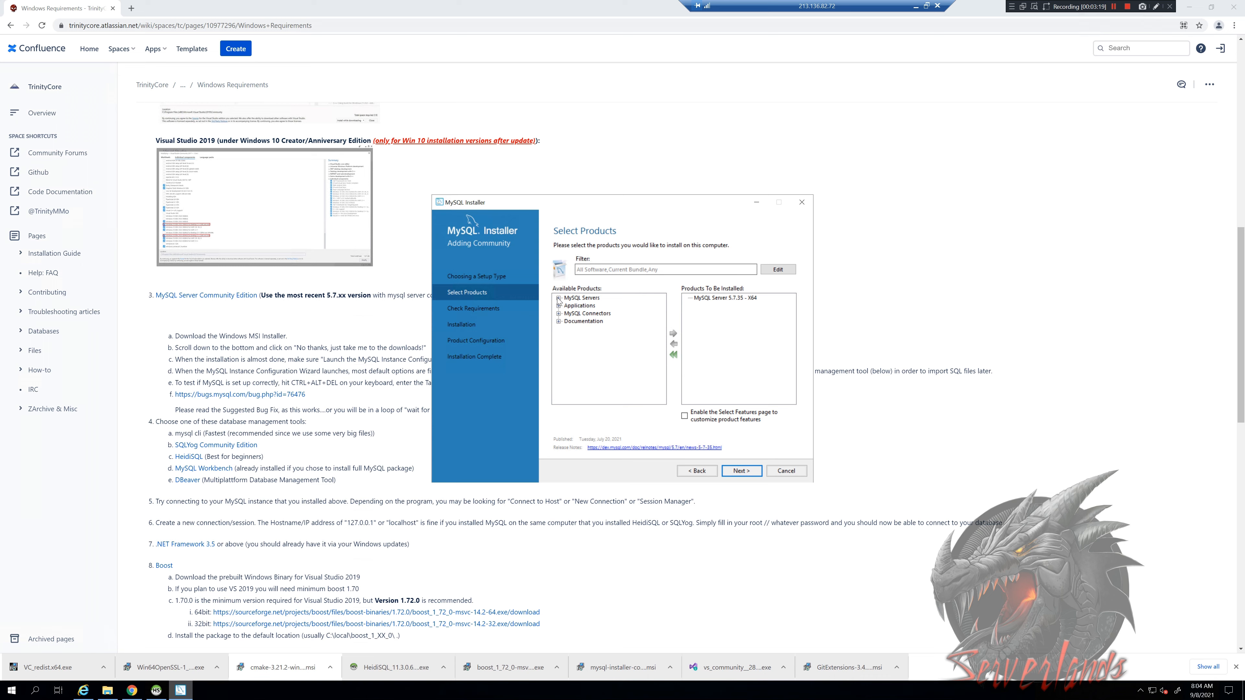
left_click(568, 305)
left_click(578, 313)
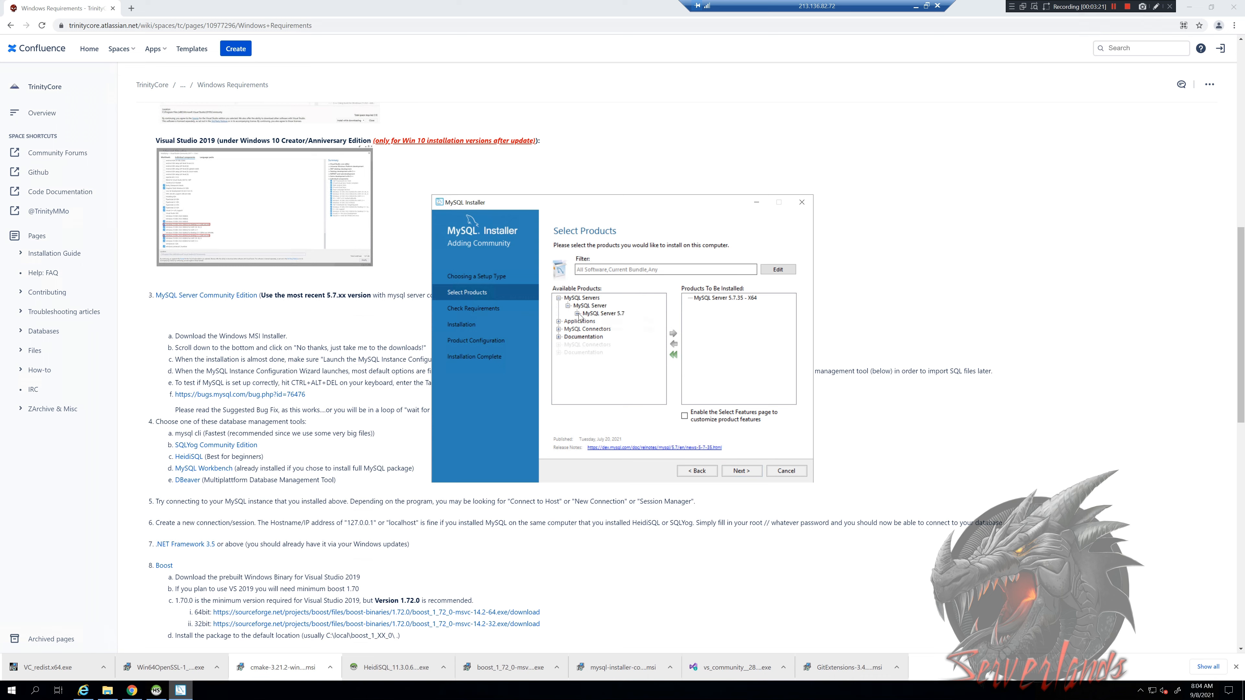
left_click(598, 321)
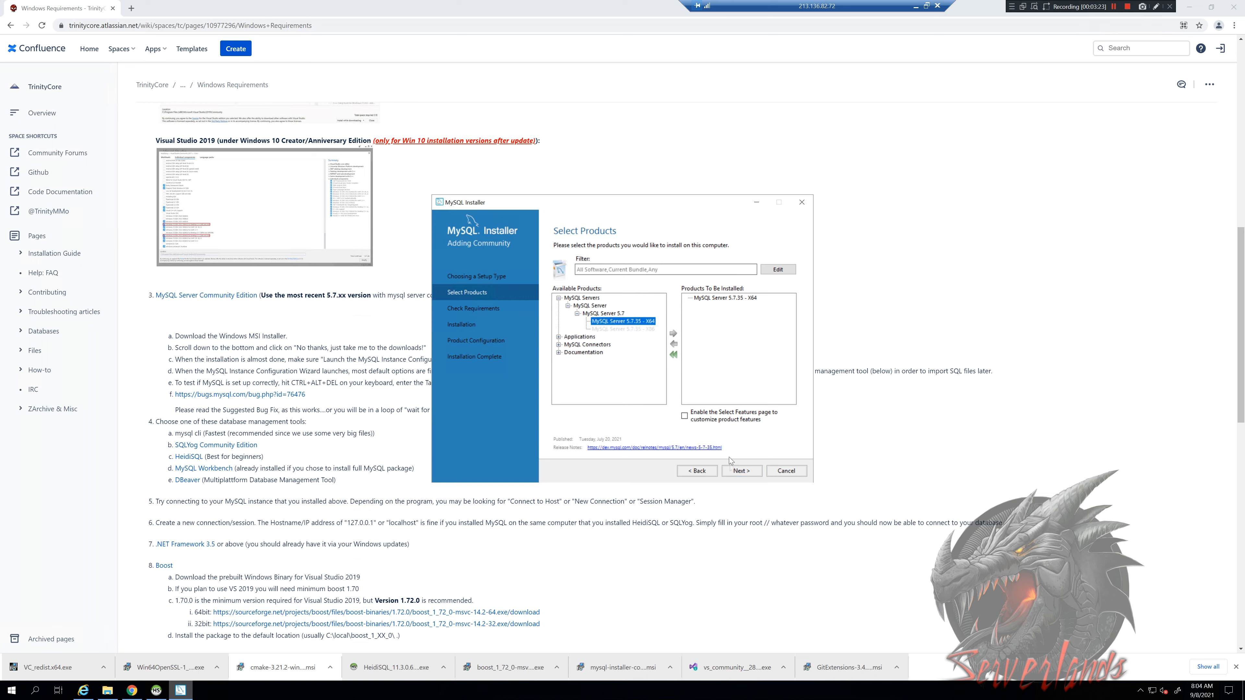
left_click(755, 298)
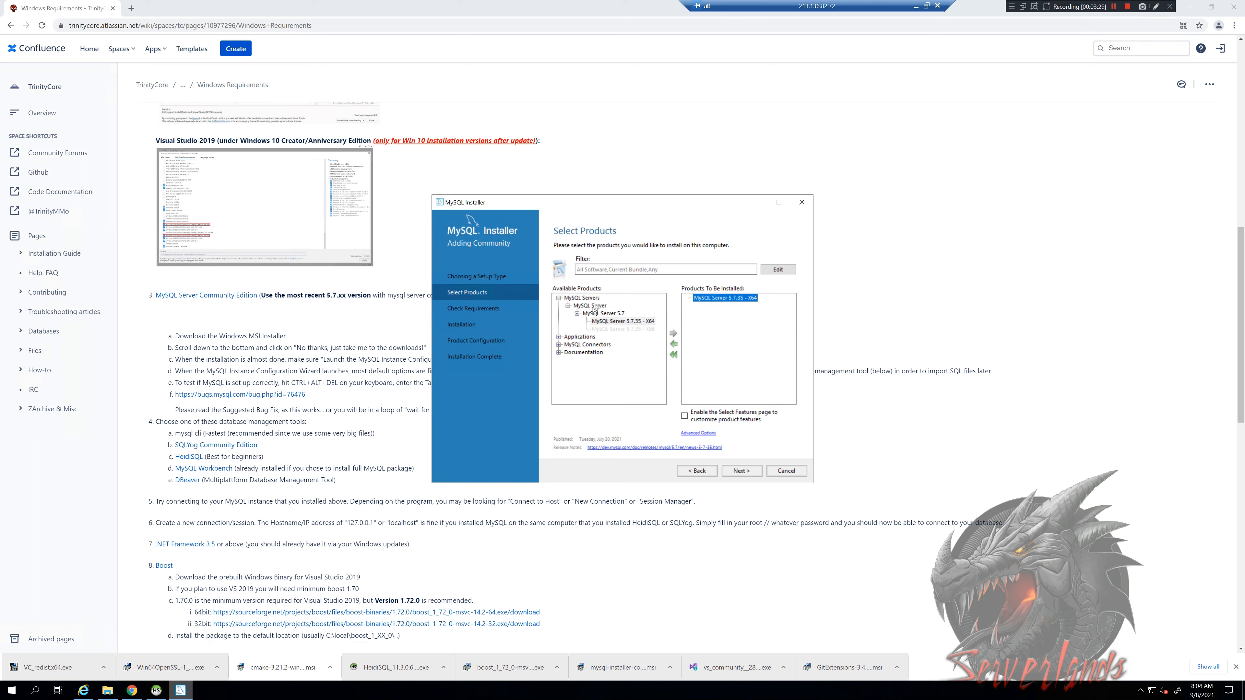
left_click(618, 322)
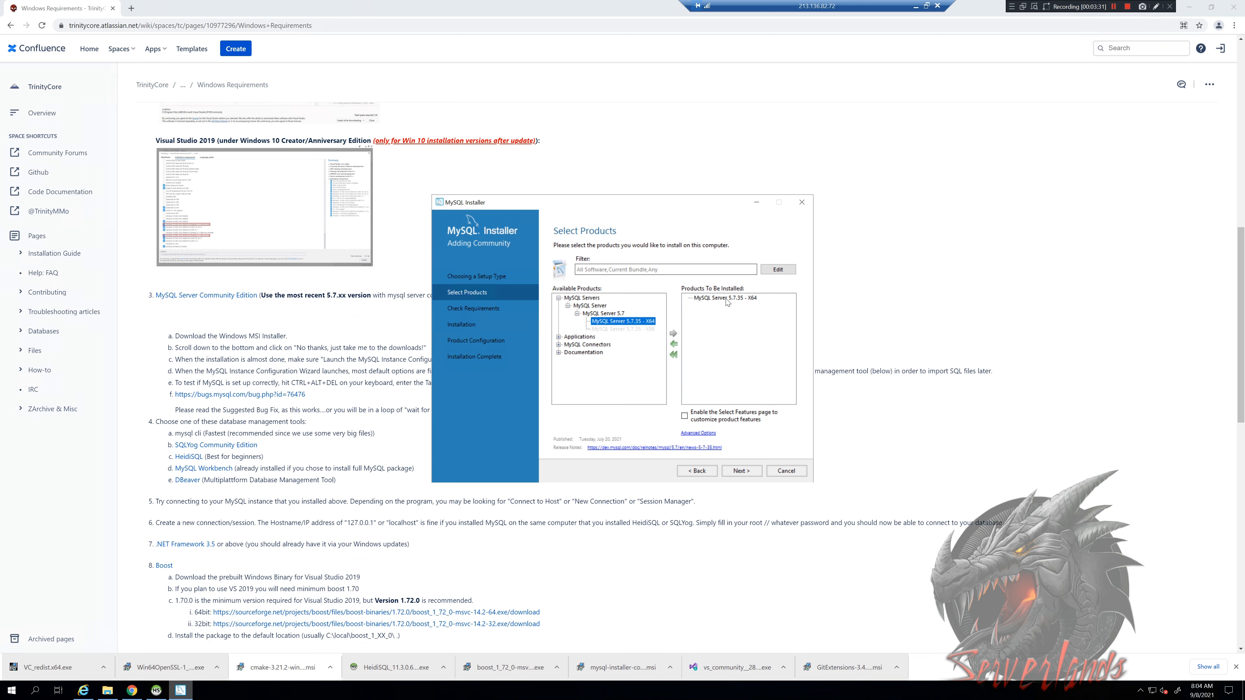
left_click(728, 299)
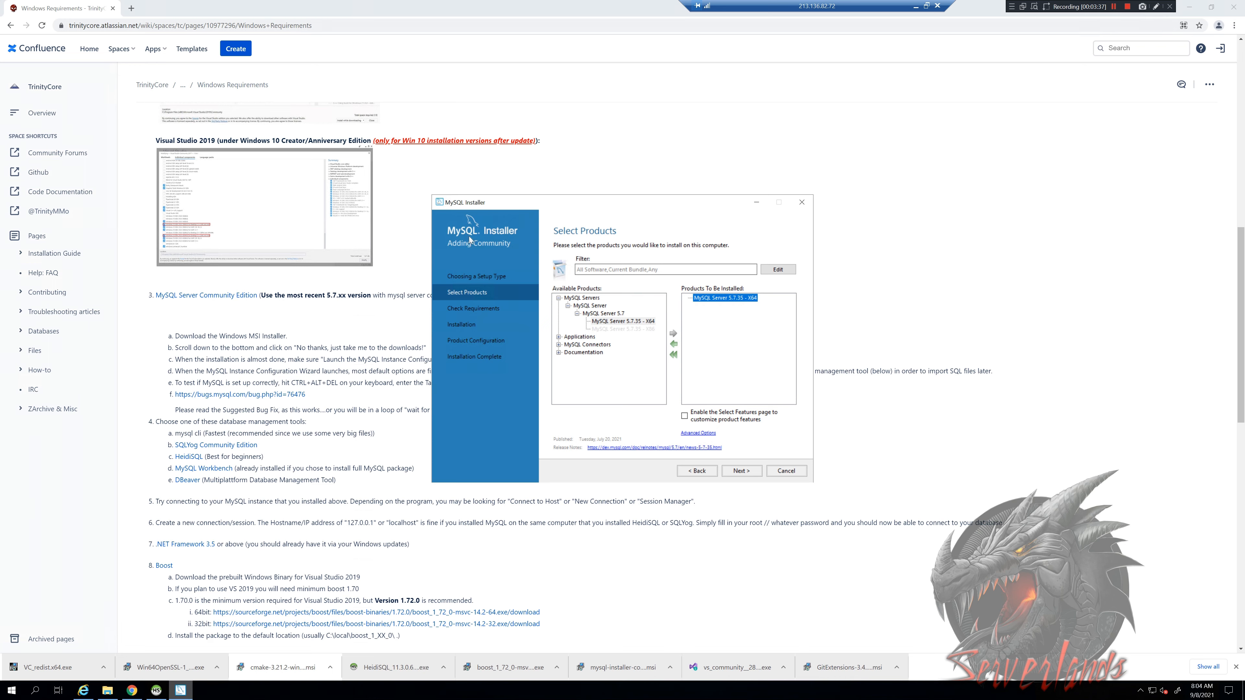
left_click(740, 472)
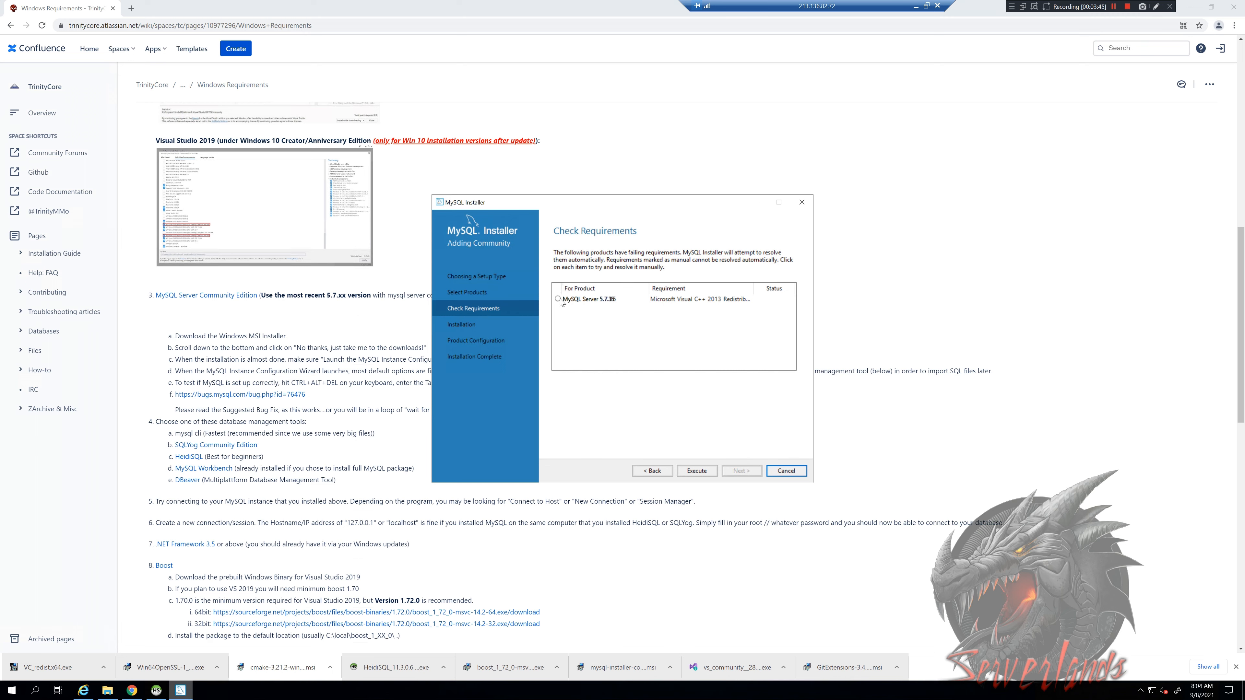
Step: Inspect MySQL Server's missing Visual C++ 2013 requirement and execute its fix
left_click(681, 302)
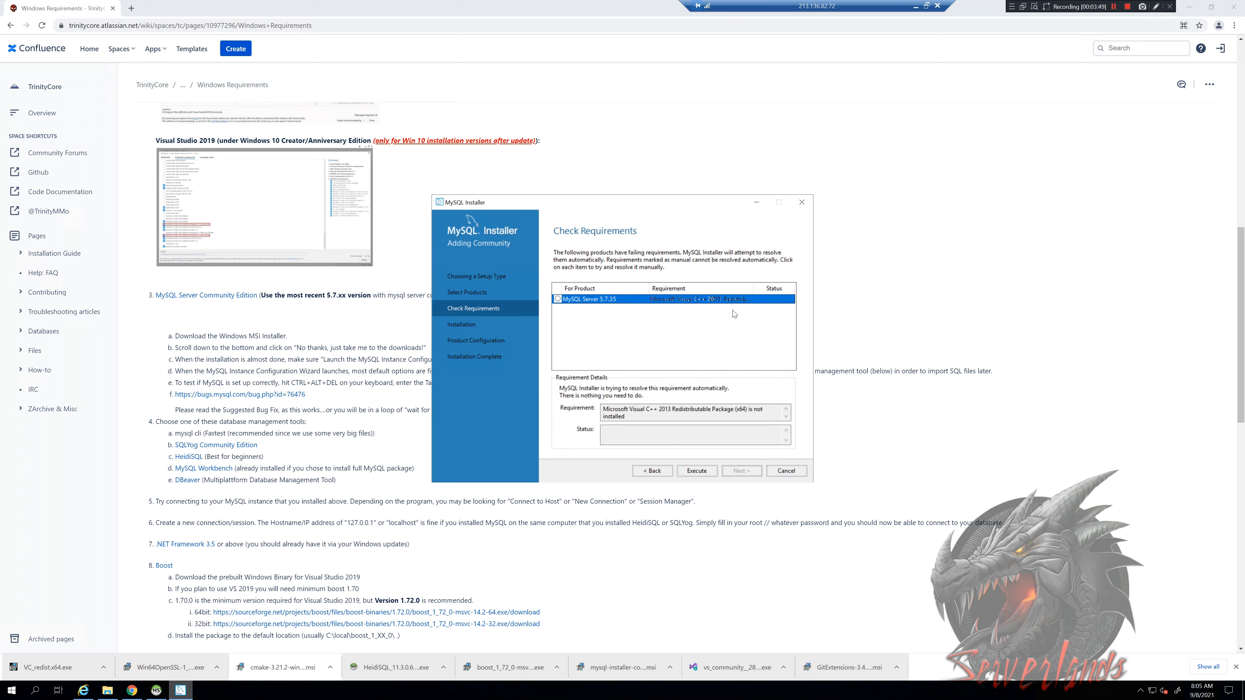
left_click_drag(753, 289, 769, 291)
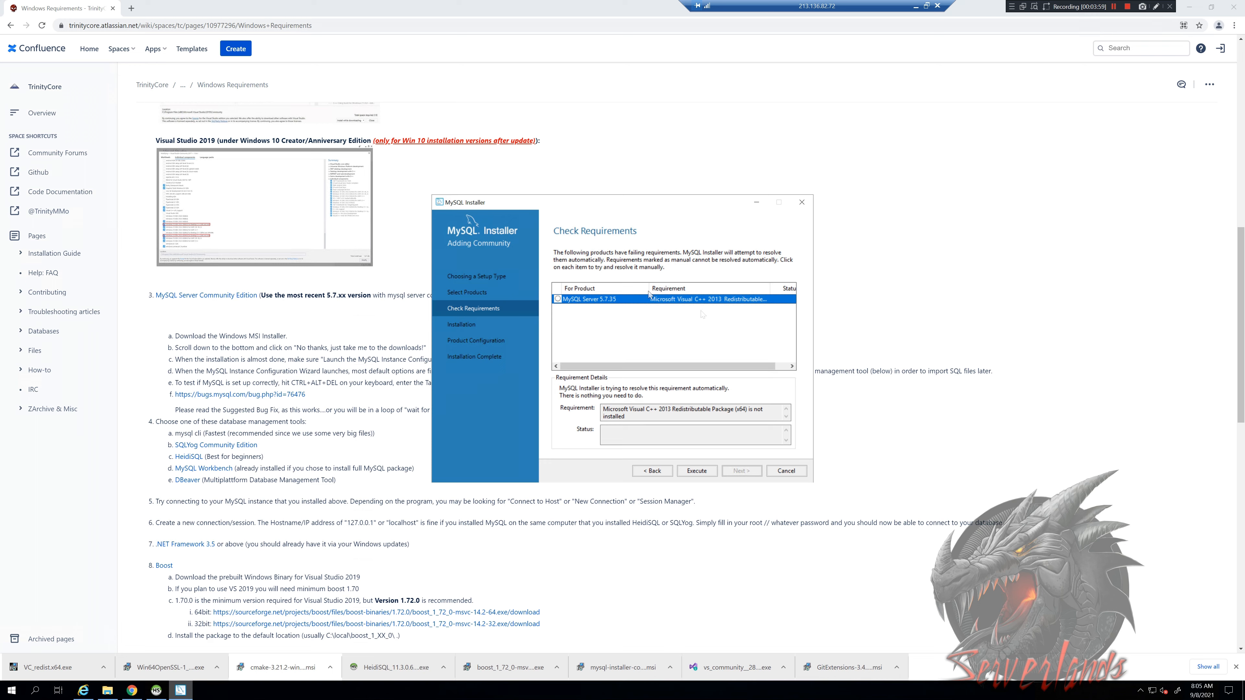
left_click(695, 471)
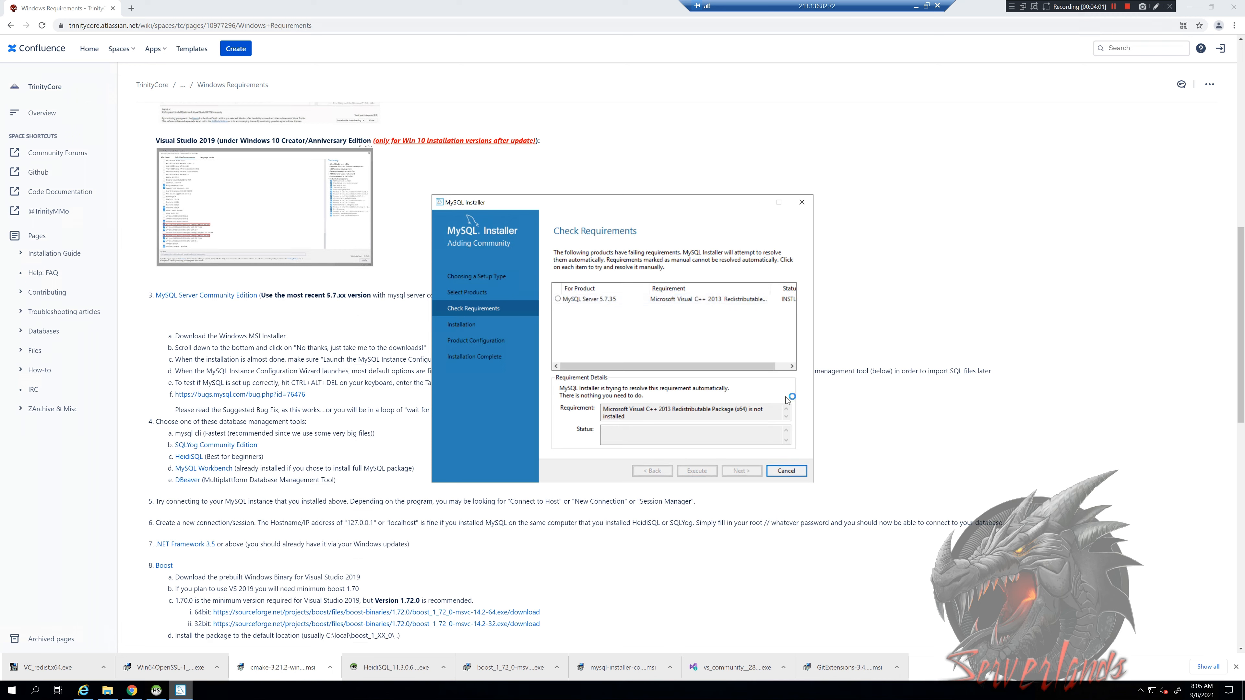
Step: Accept the licence, install Visual C++ 2013 Redistributable (x64), and continue to the Installation step
left_click_drag(750, 366, 798, 368)
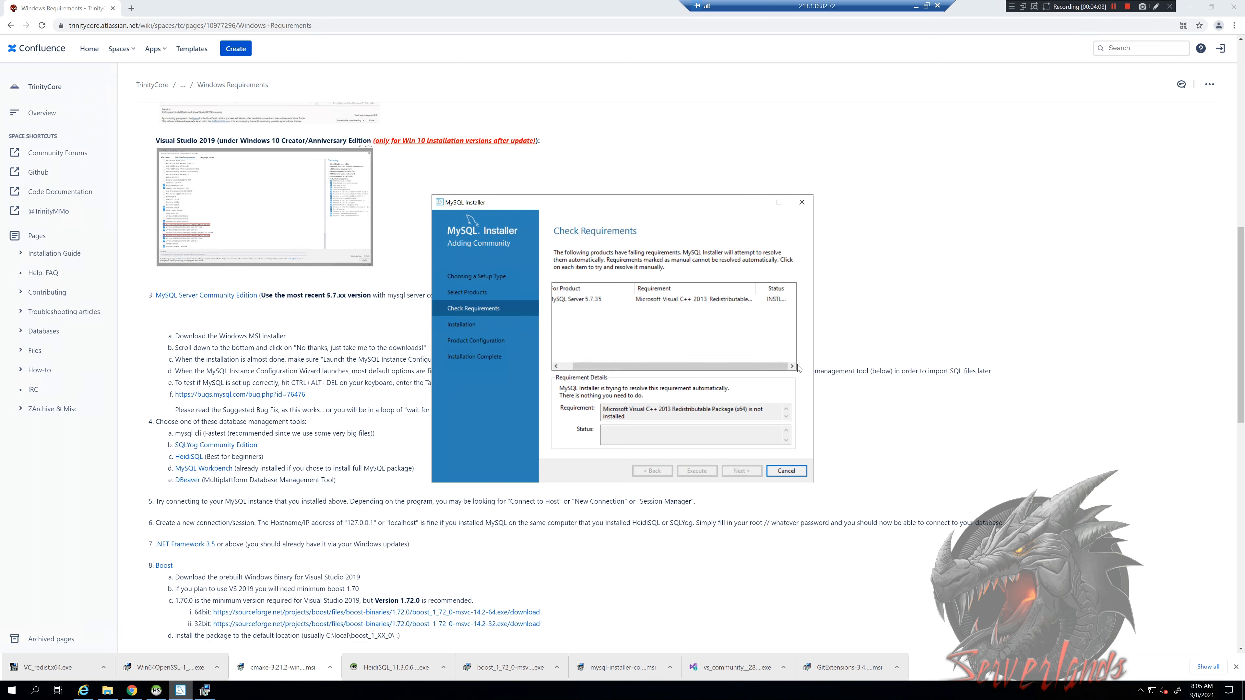
left_click(205, 691)
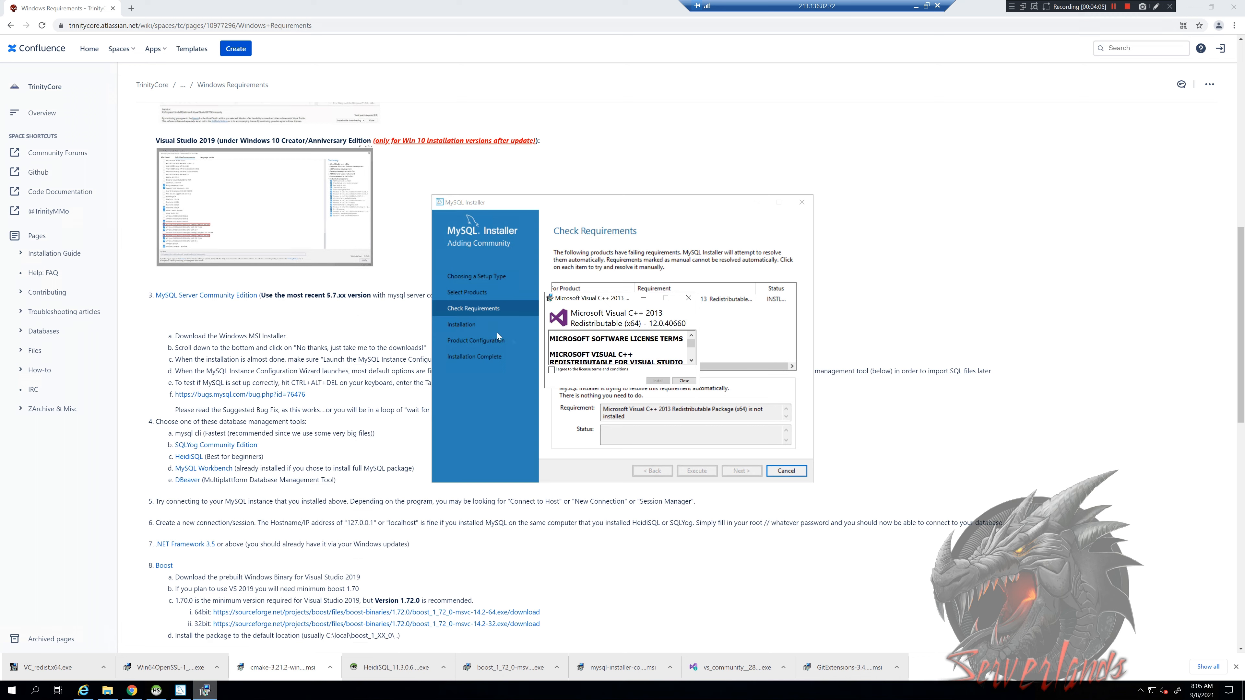
left_click(552, 370)
left_click(658, 381)
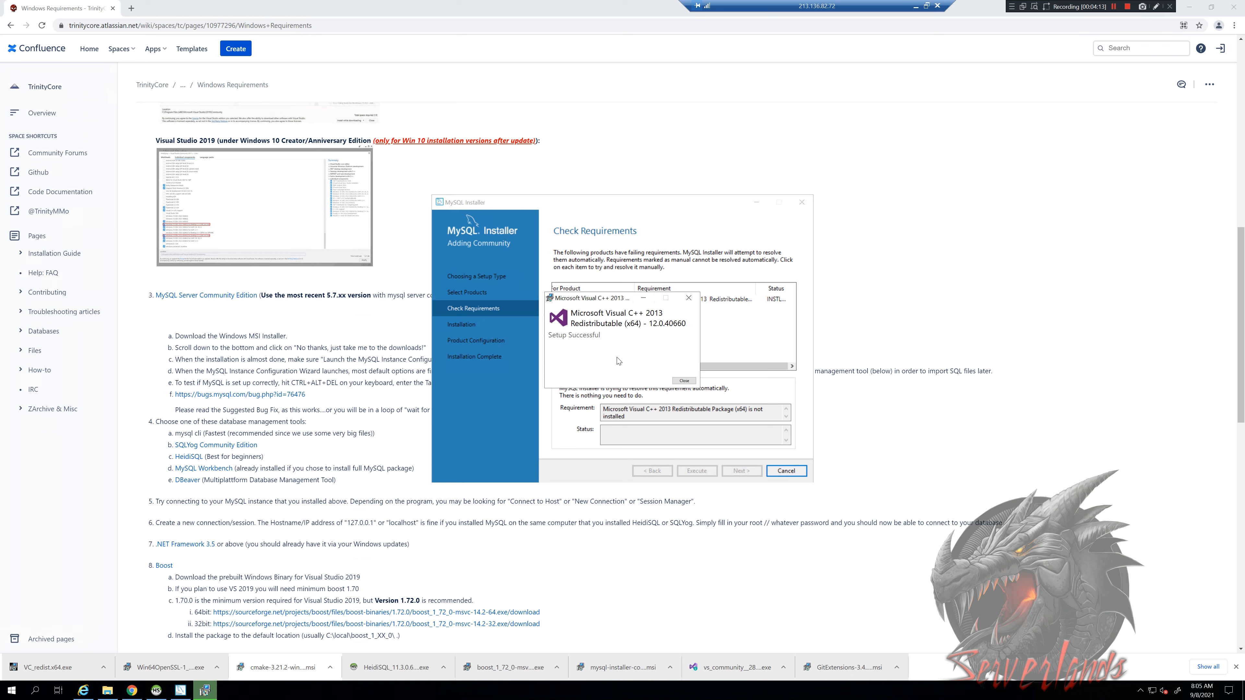
left_click(683, 381)
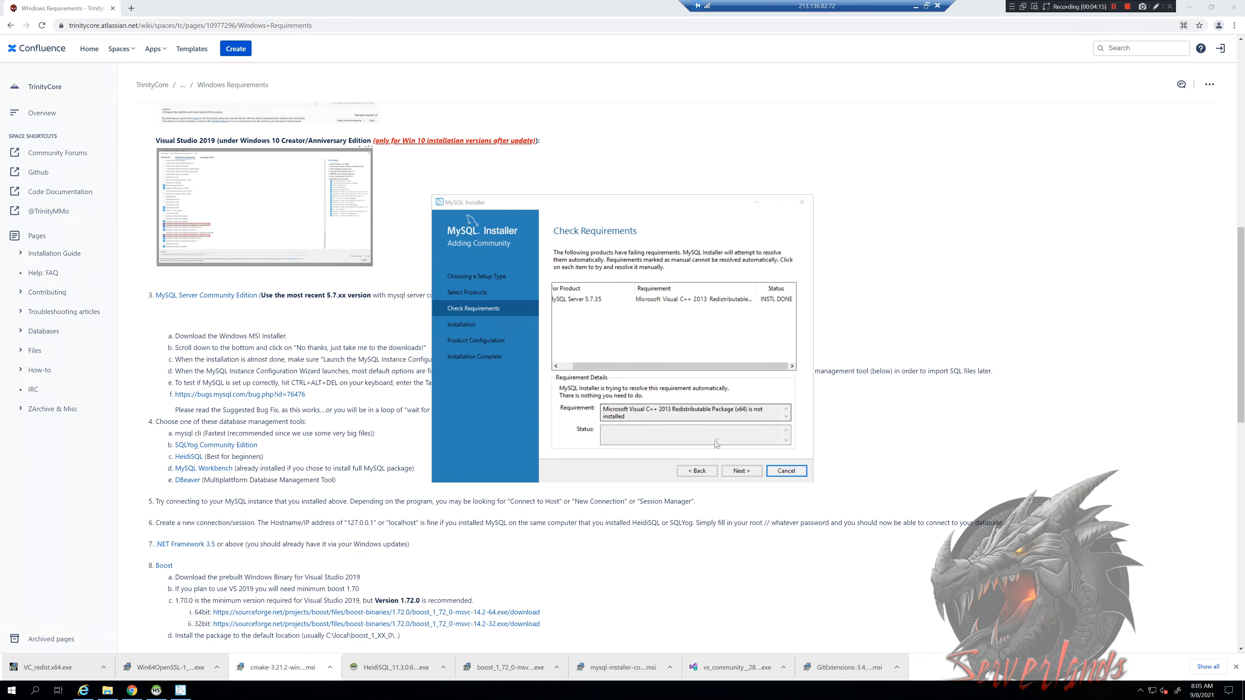
left_click(744, 471)
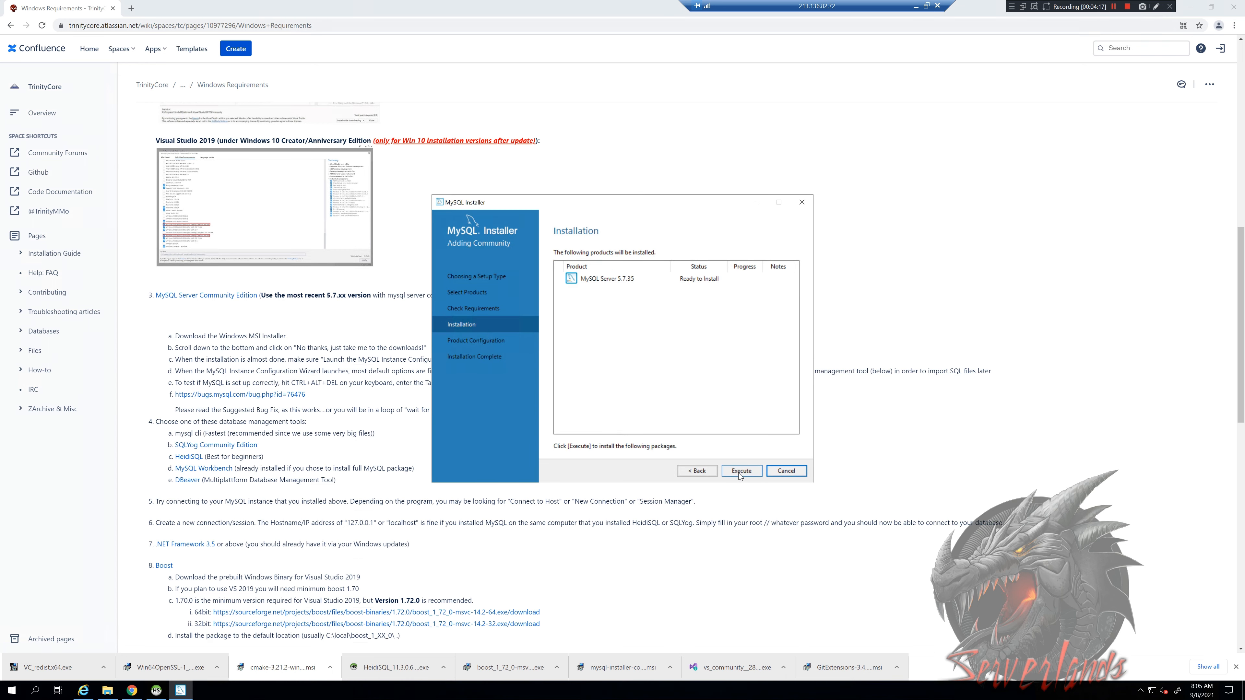
Step: Execute the MySQL Server 5.7.35 install and, once Complete, advance to Product Configuration
left_click(740, 471)
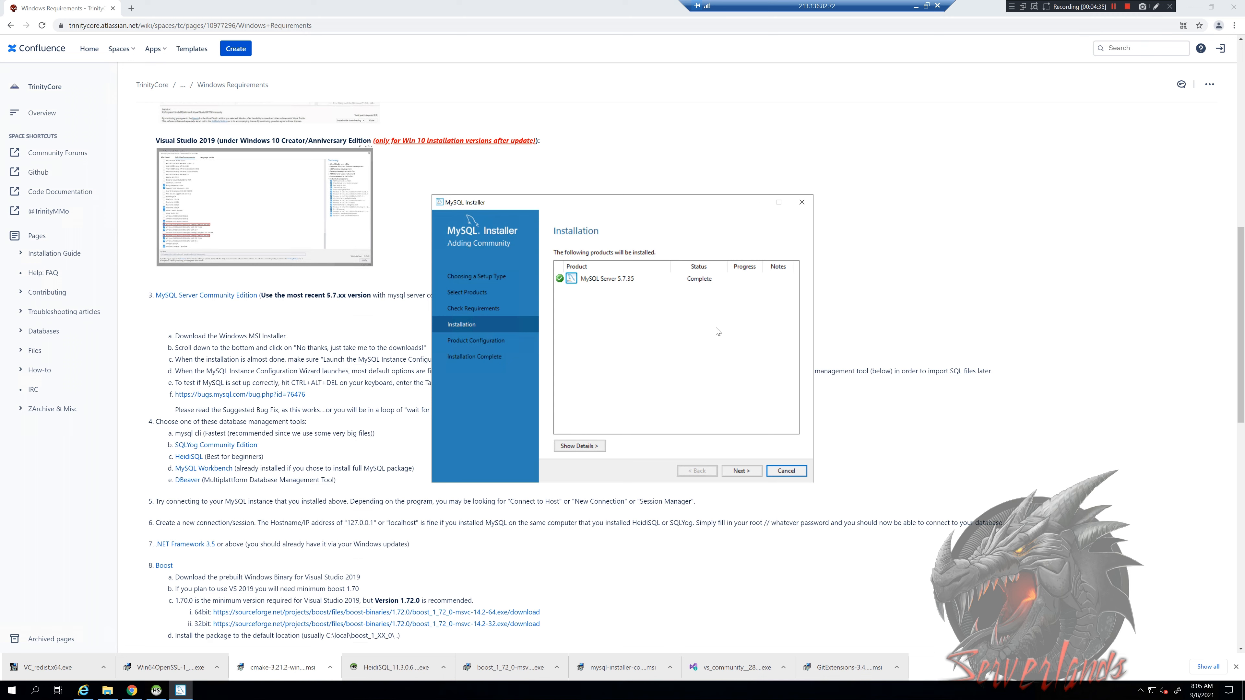
left_click(742, 472)
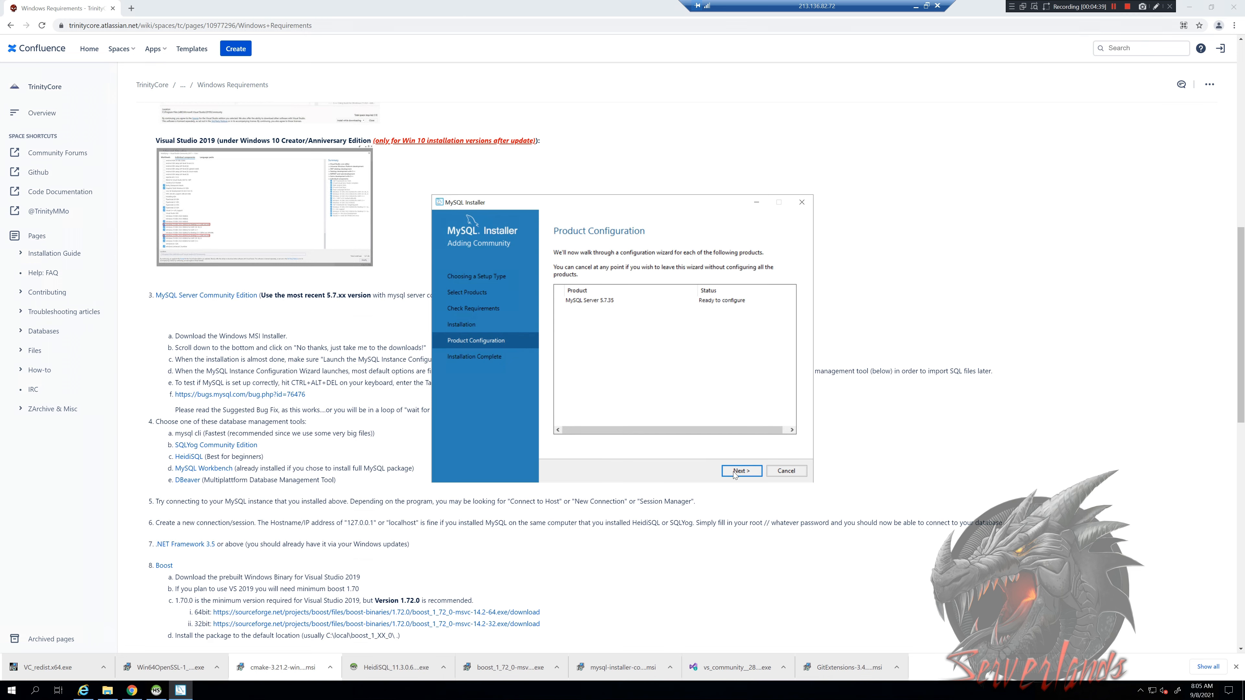
Step: Begin MySQL Server configuration, leaving Development Computer and port 3306 unchanged, and advance to Accounts and Roles
left_click(734, 472)
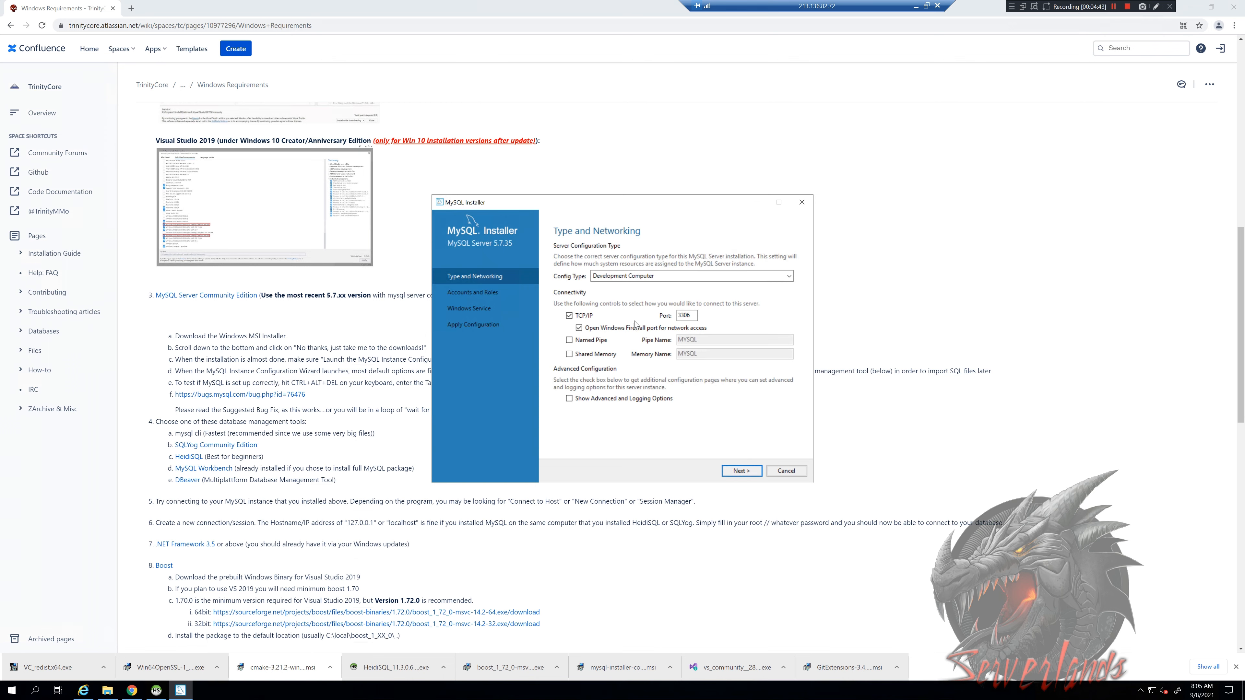
double_click(691, 316)
left_click(691, 315)
left_click(741, 470)
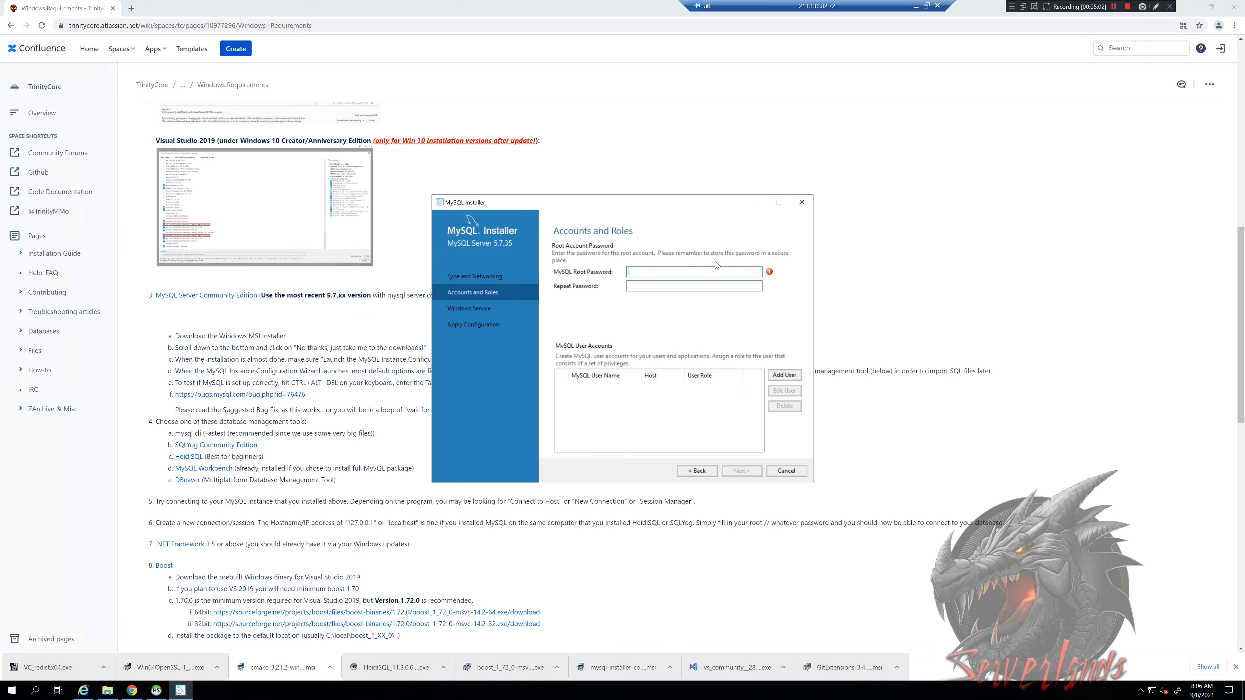
Step: Enter the MySQL root password and repeat it in the confirmation field
type("r")
type("r")
type("•••••••")
left_click(716, 286)
type("••••")
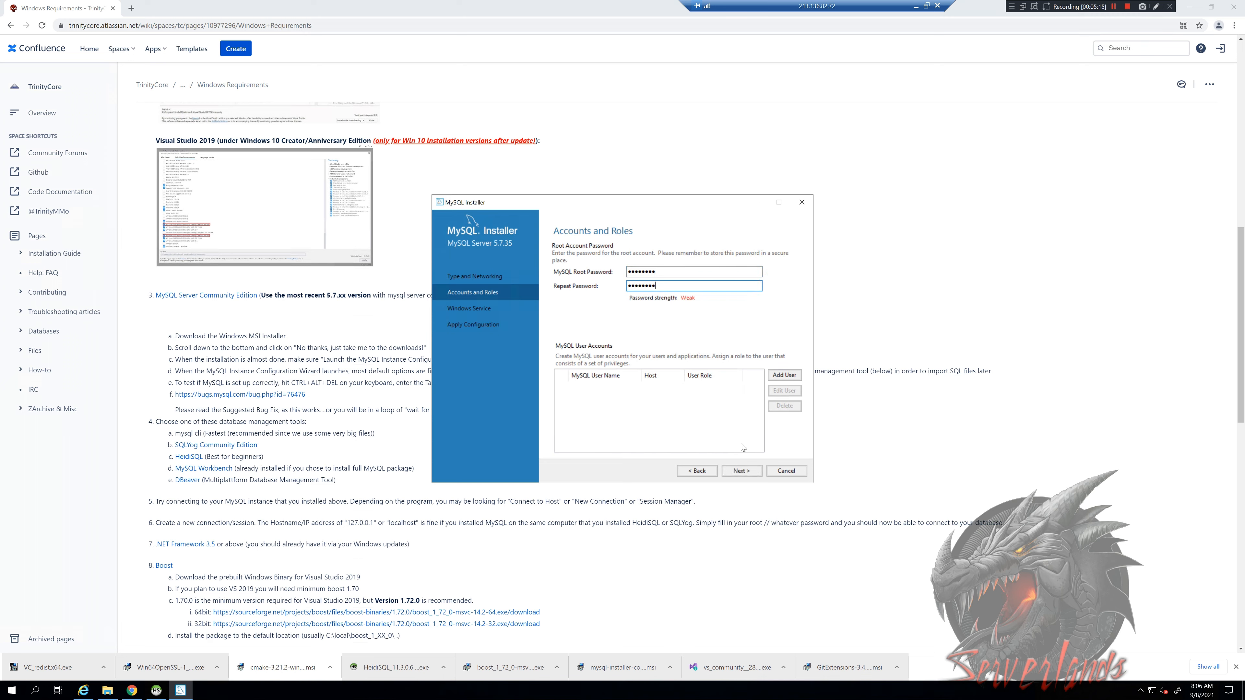
left_click(742, 472)
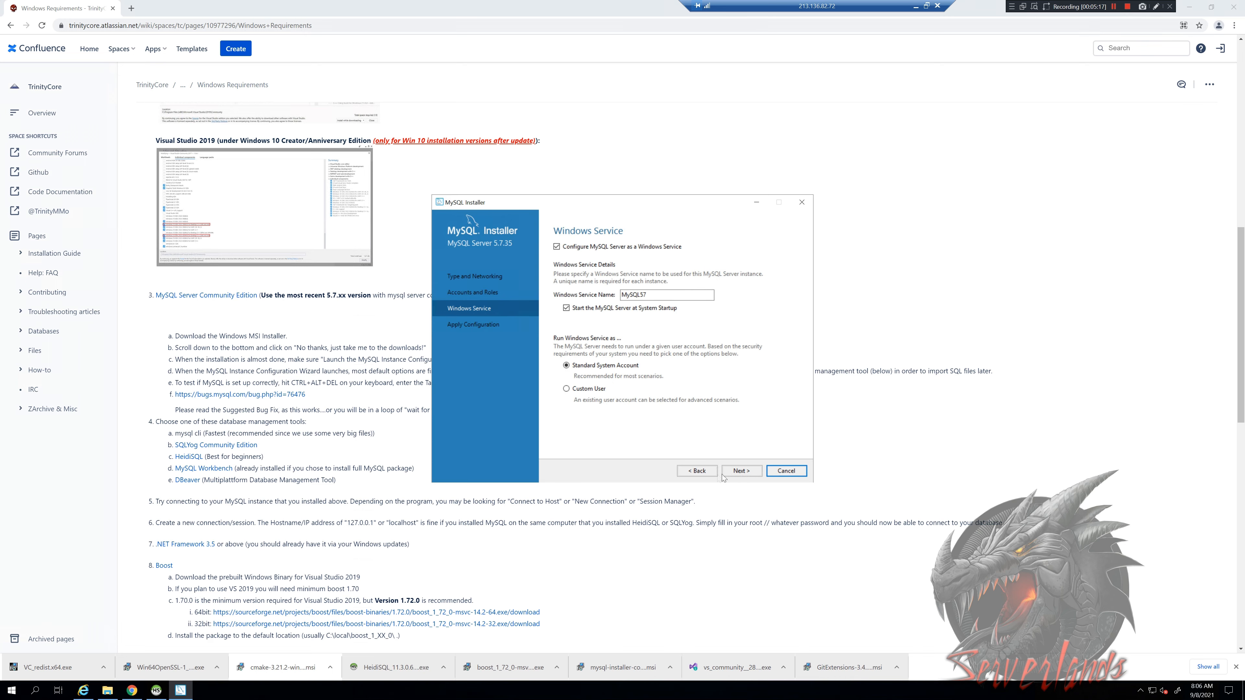
left_click(707, 471)
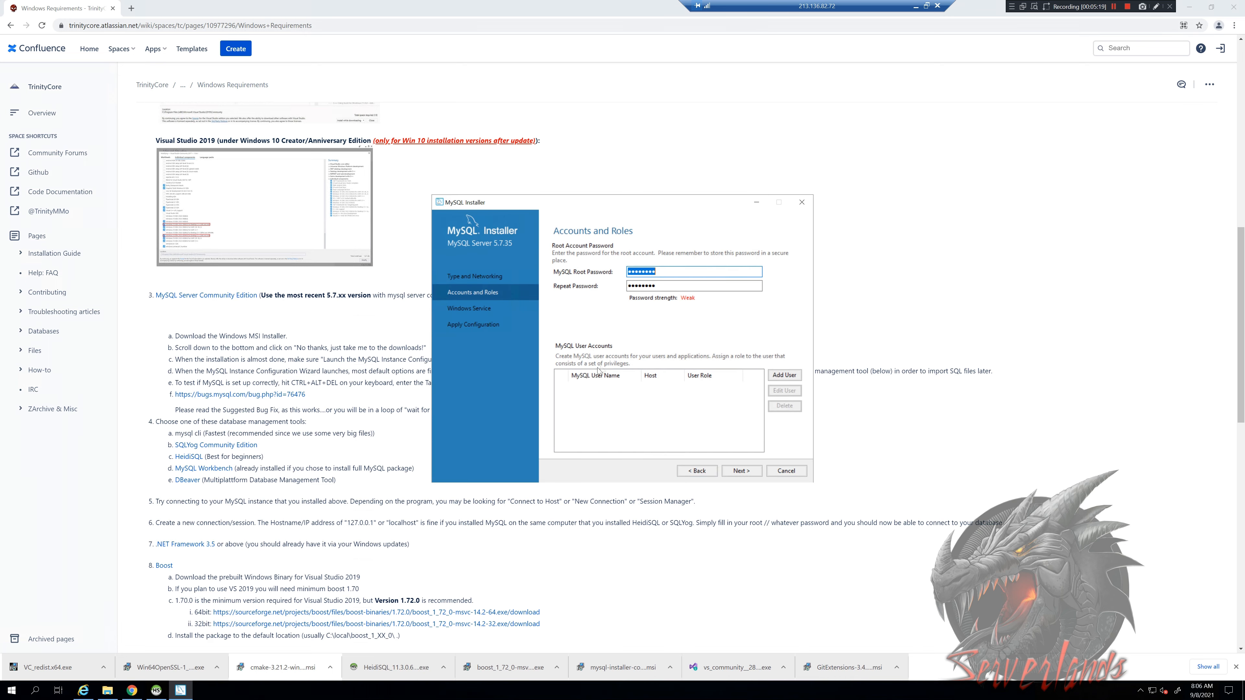
left_click(675, 285)
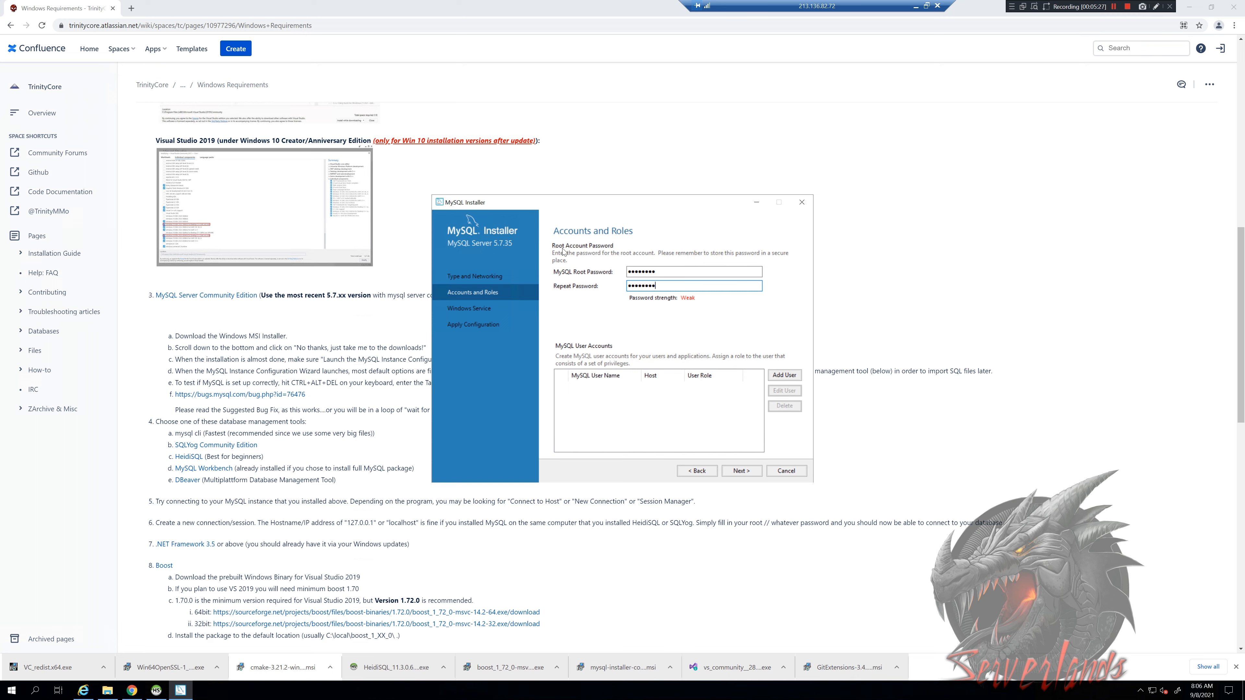
Step: Check the entered root password, then open the Add User form for a new MySQL account
left_click_drag(521, 204, 509, 205)
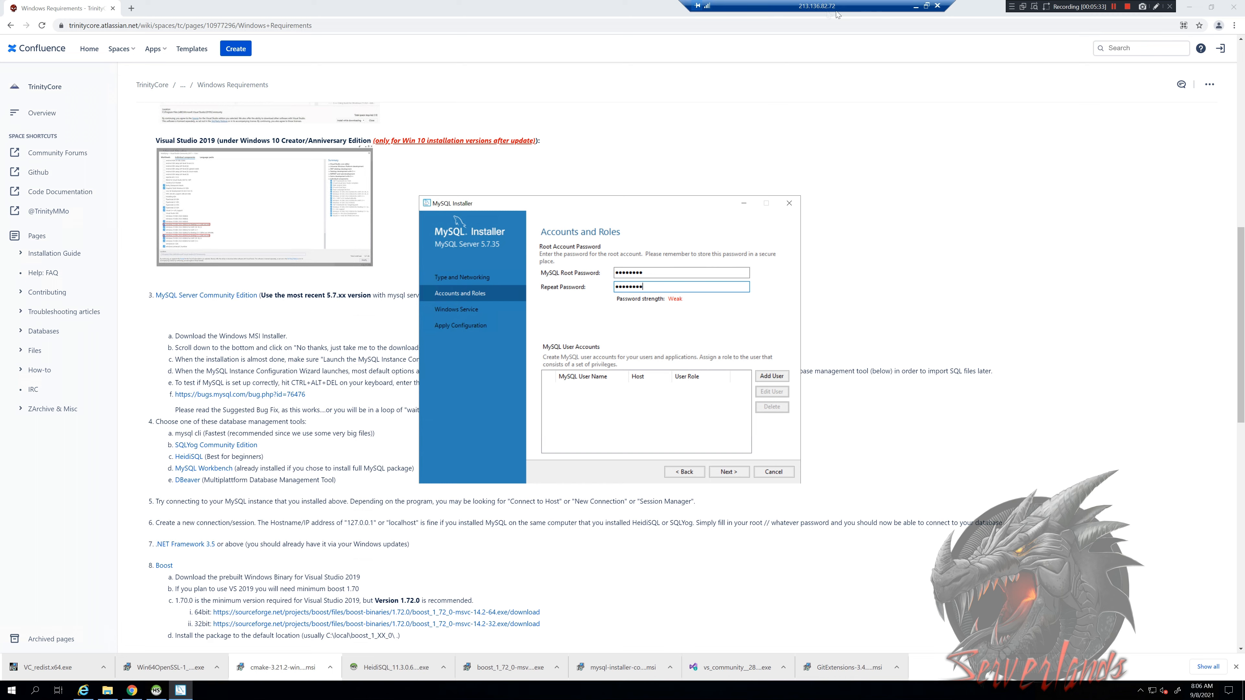
left_click_drag(642, 273, 606, 270)
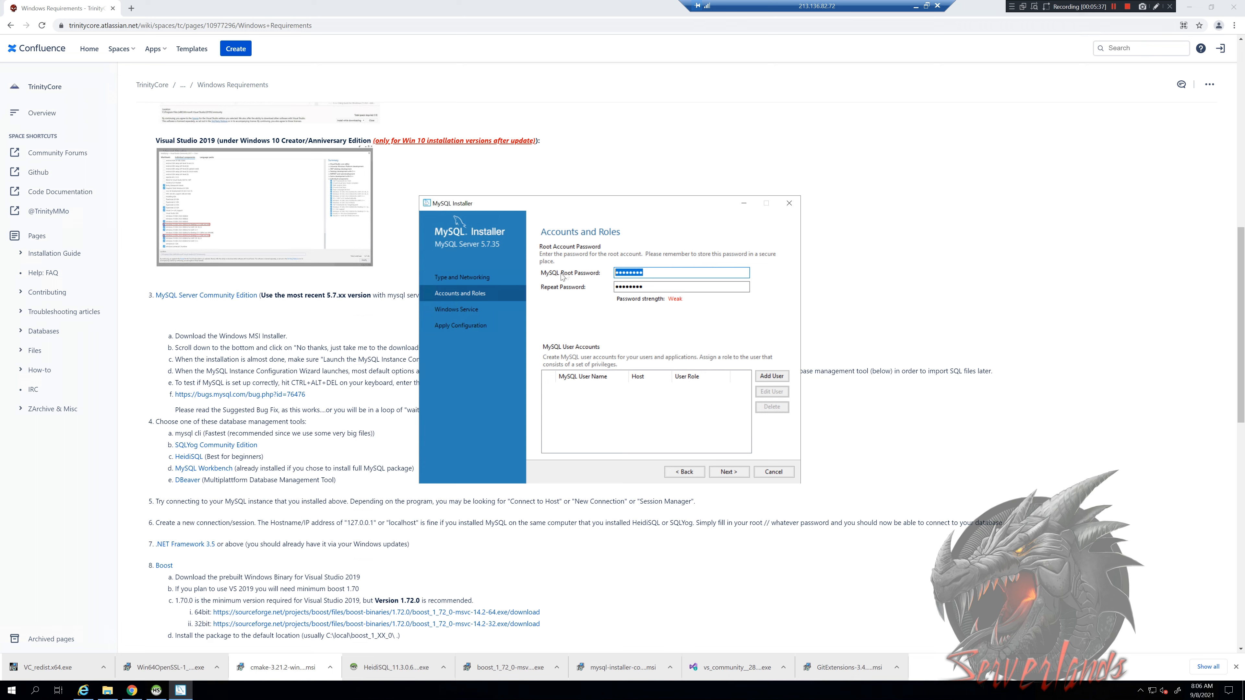
left_click_drag(660, 271, 604, 273)
mouse_move(807, 6)
left_mouse_down()
mouse_move(777, 7)
mouse_move(827, 5)
mouse_move(813, 9)
left_mouse_up()
left_click(667, 272)
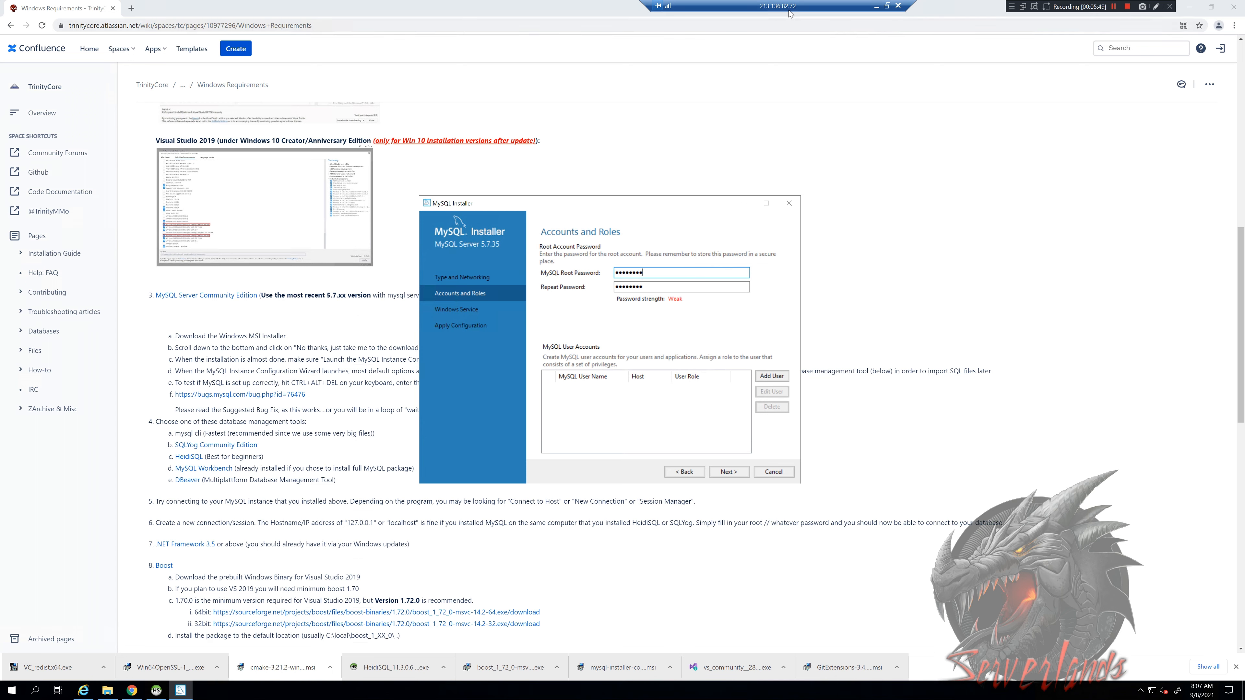
left_click(772, 9)
left_click(777, 381)
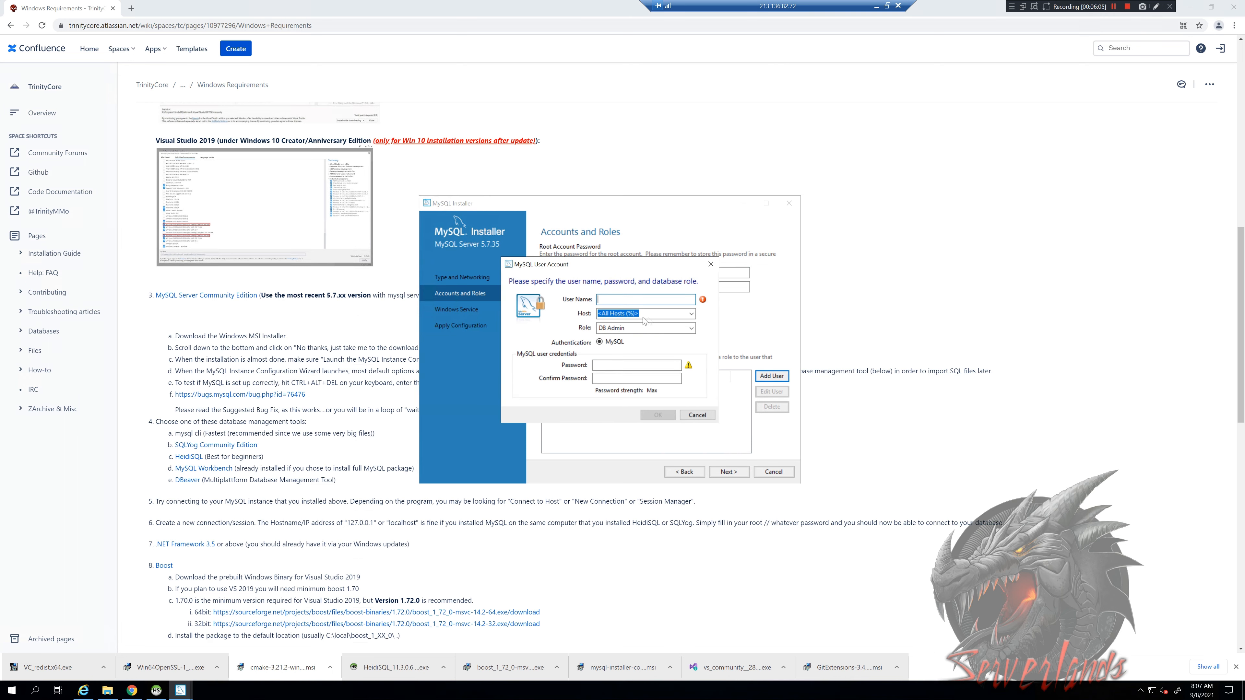
Step: Leave the new user at All Hosts and DB Admin, cancel it, and proceed to Windows Service
left_click(691, 315)
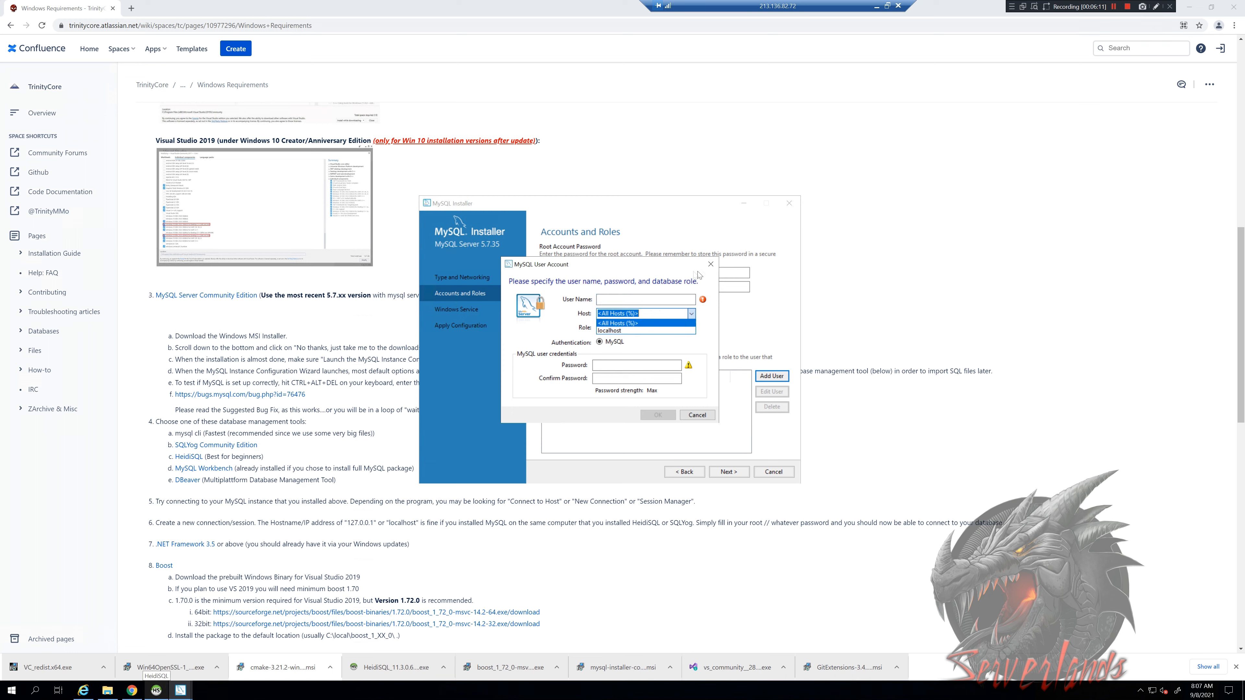
left_click(661, 264)
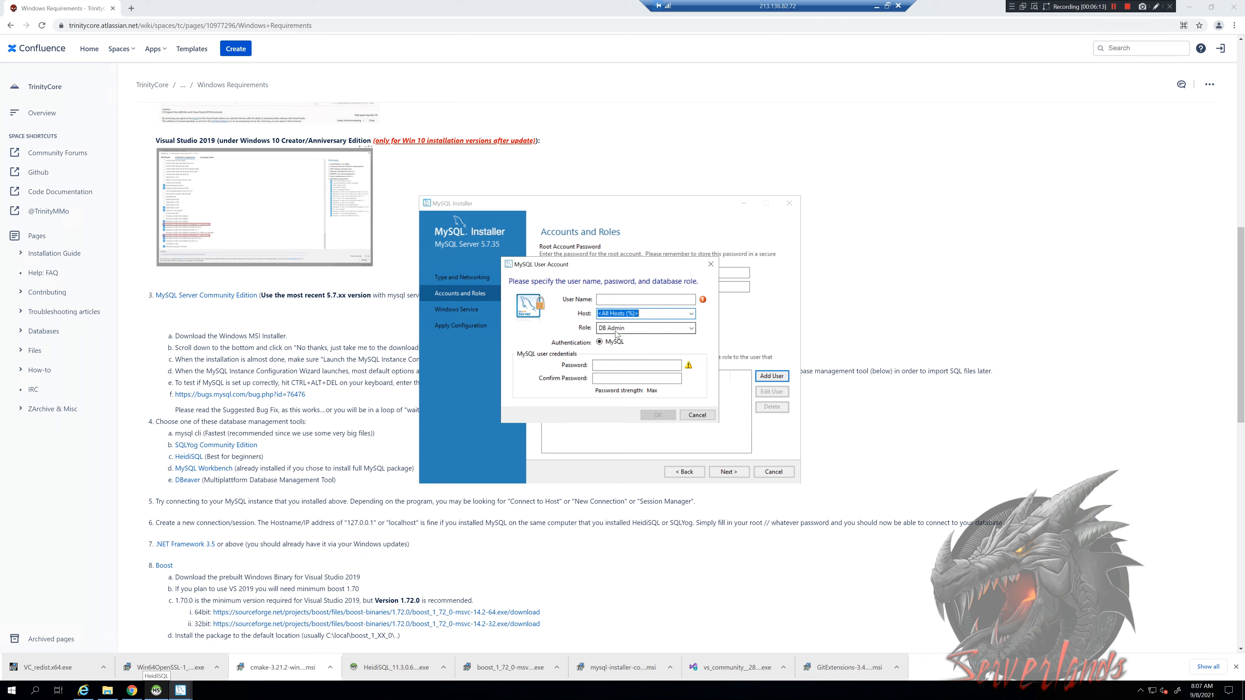
left_click(617, 331)
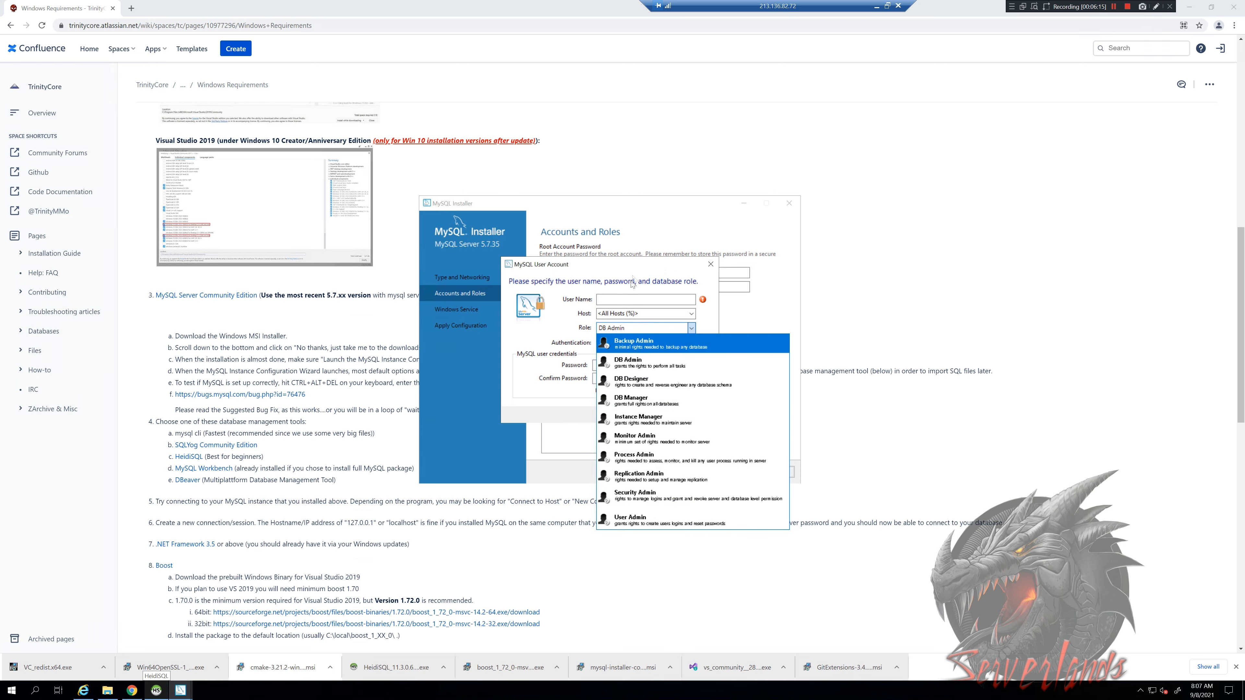
left_click(633, 267)
left_click(711, 265)
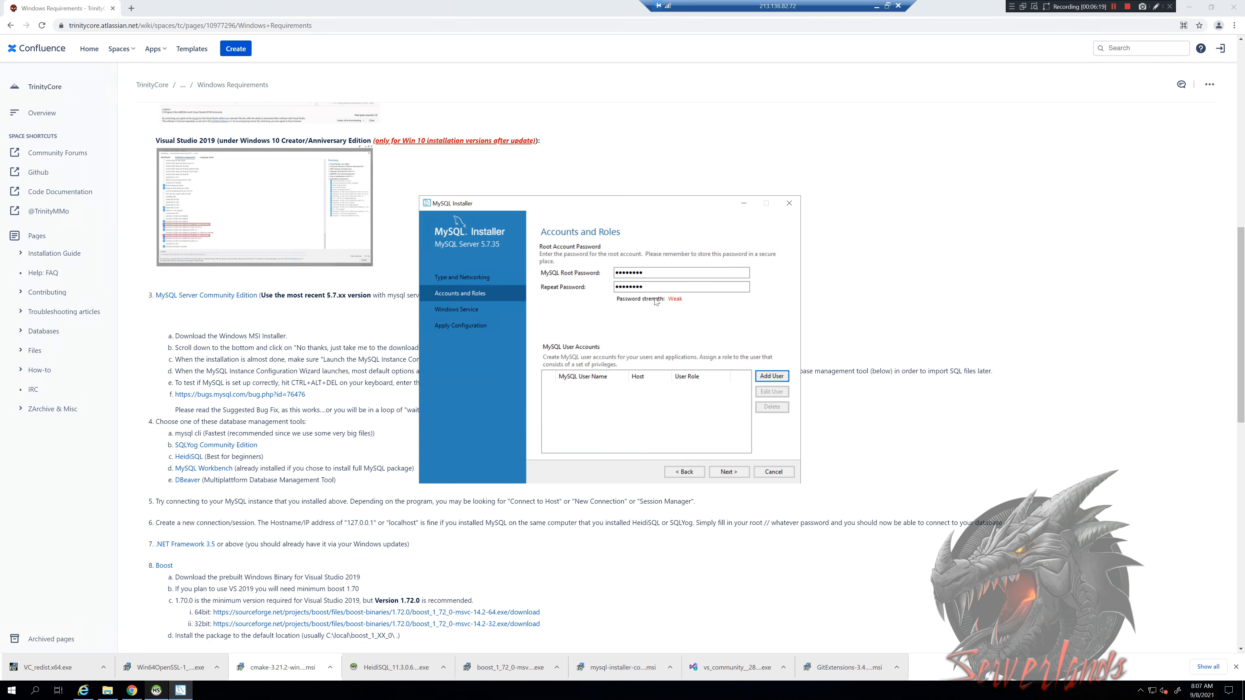
left_click(724, 471)
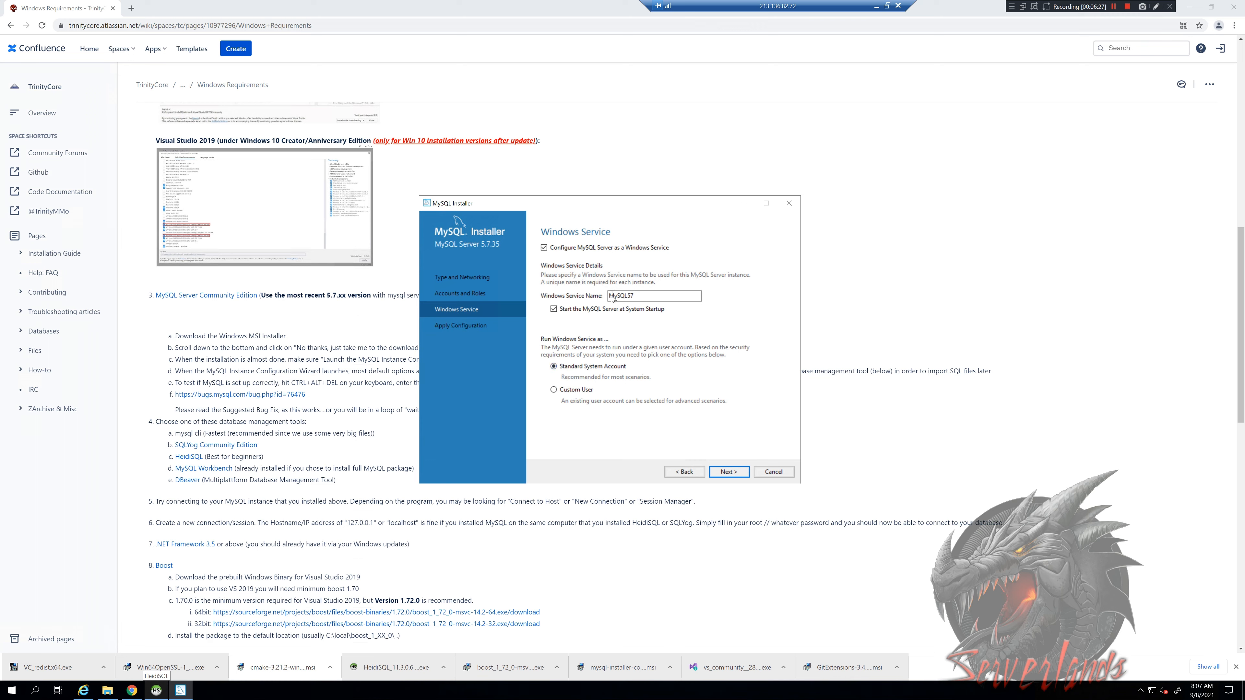
Step: Keep the MySQL57 service starting at system startup, execute the server configuration, and finish
left_click(576, 313)
left_click(575, 314)
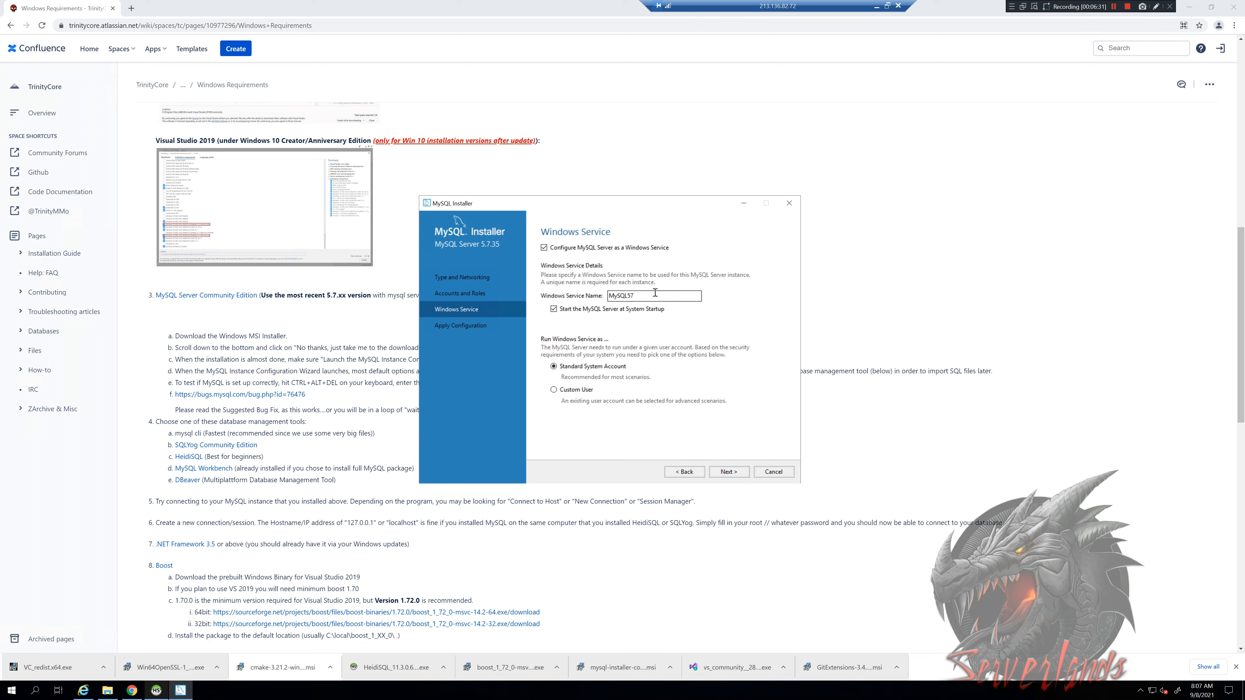
left_click_drag(649, 294, 736, 287)
left_click(728, 471)
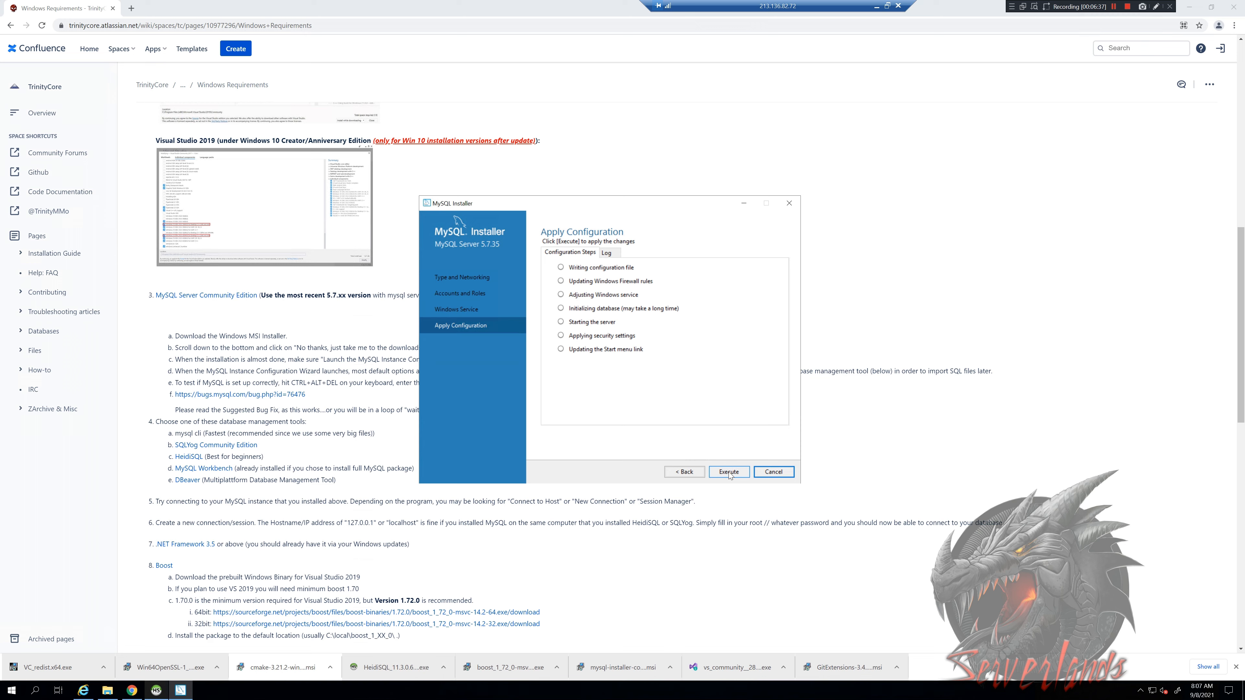
left_click(728, 472)
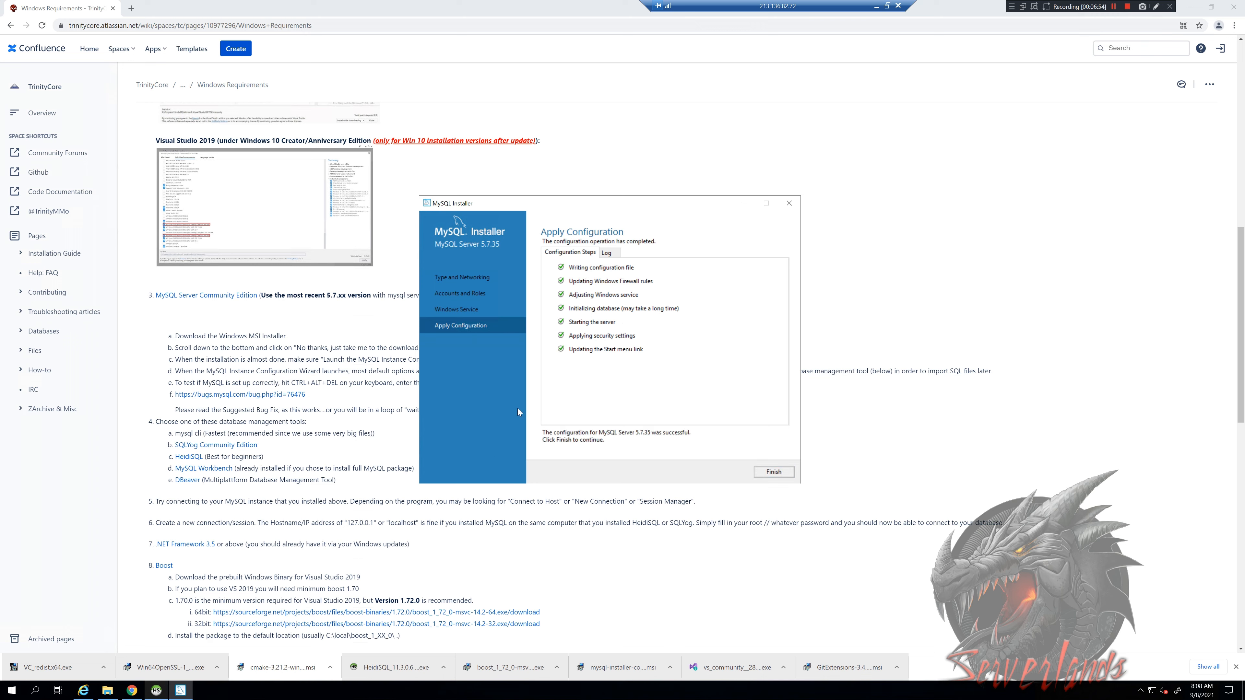
left_click(772, 472)
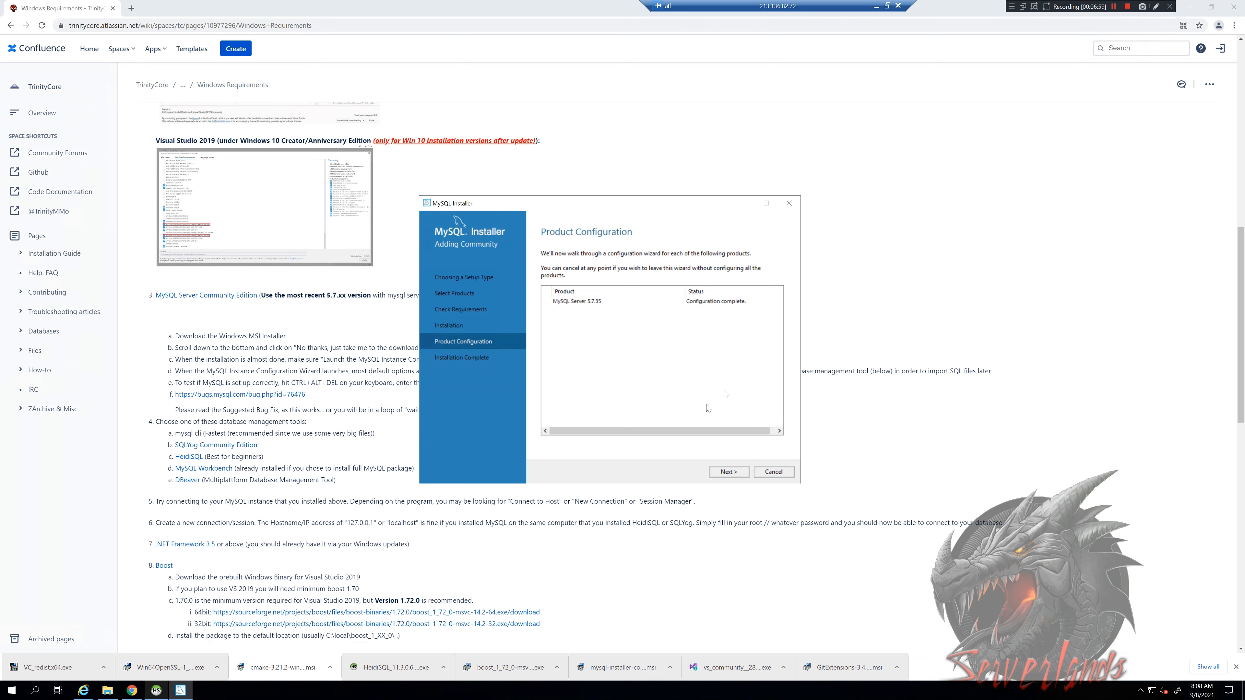
Step: Finish and close MySQL Installer, then bring the C: drive Explorer window to the front
left_click(729, 471)
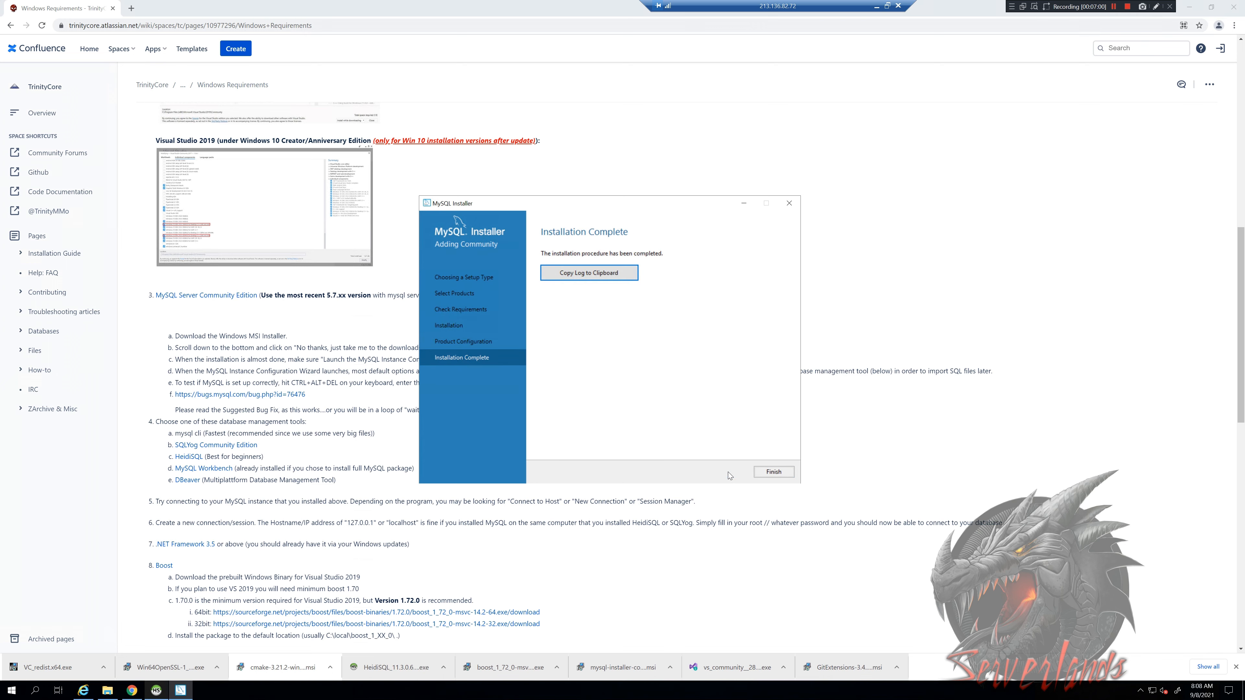
left_click(773, 472)
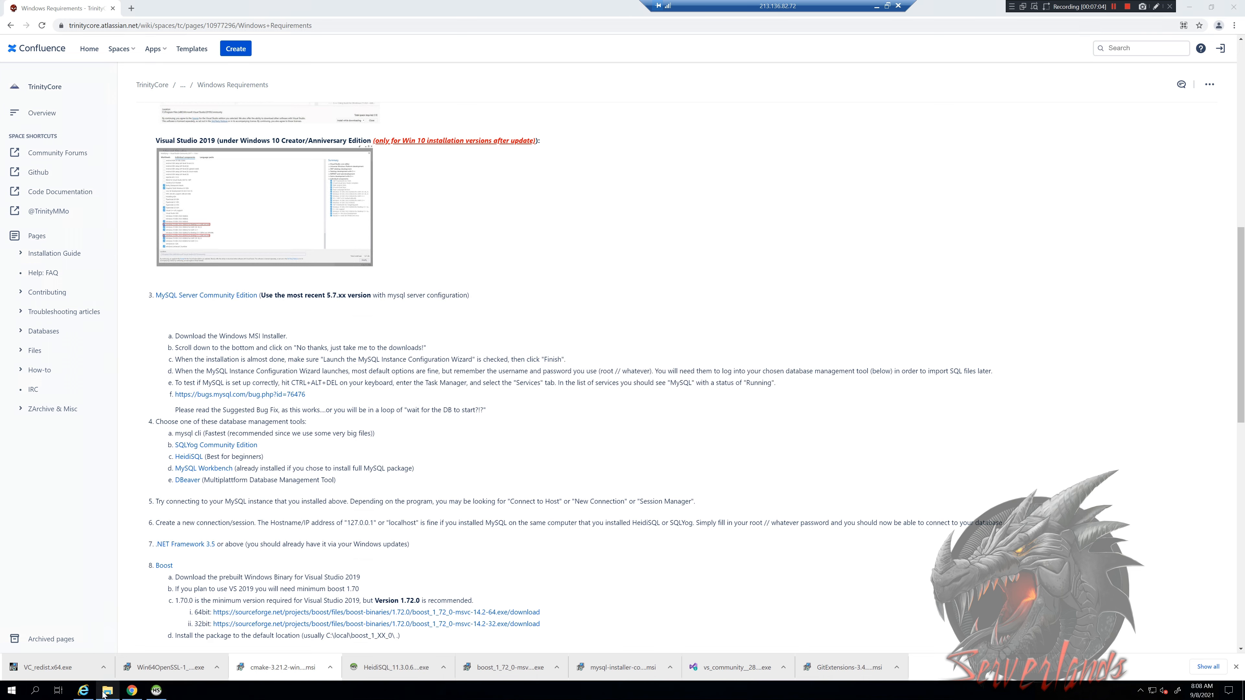
left_click(1188, 8)
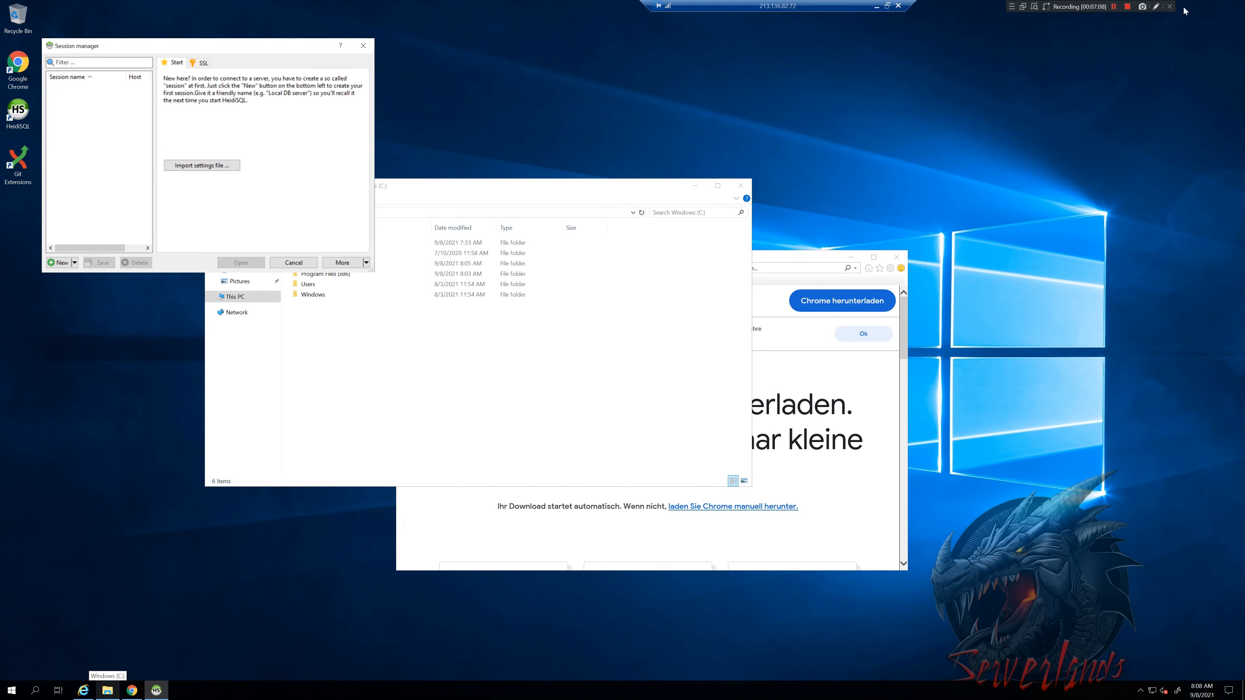
left_click(431, 398)
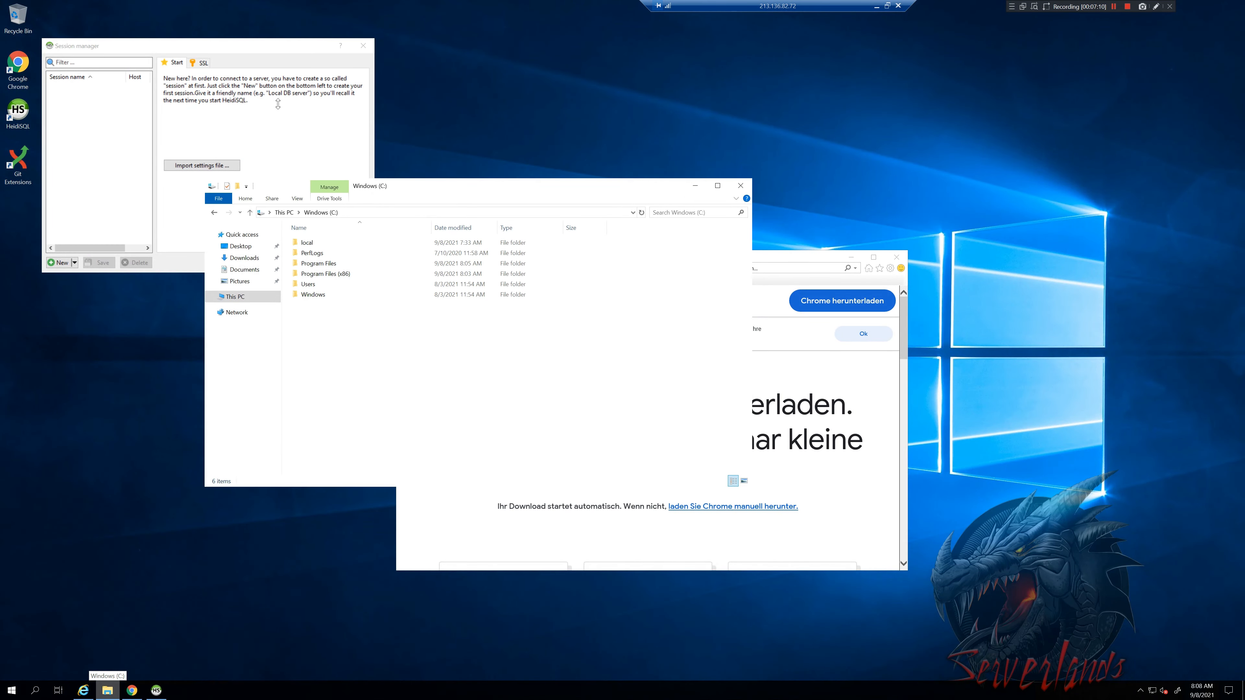
Step: Create a new folder named Serverlands on the desktop
left_click(817, 261)
left_click(896, 257)
left_click(111, 318)
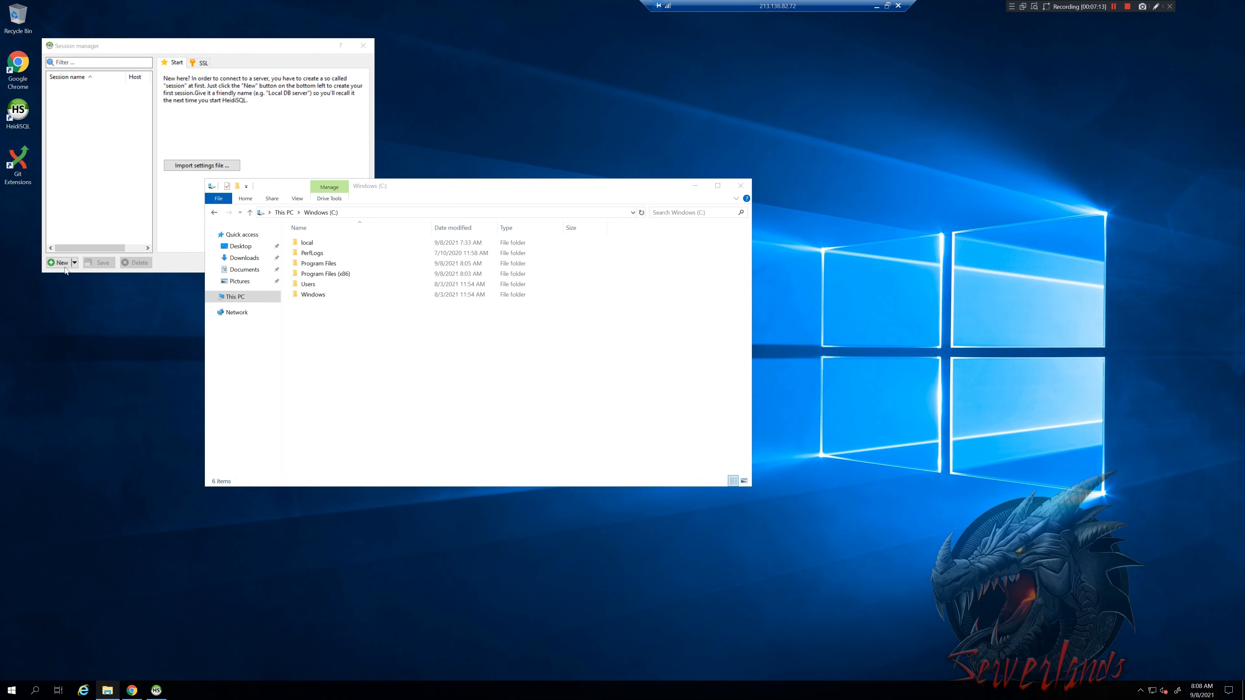
right_click(67, 329)
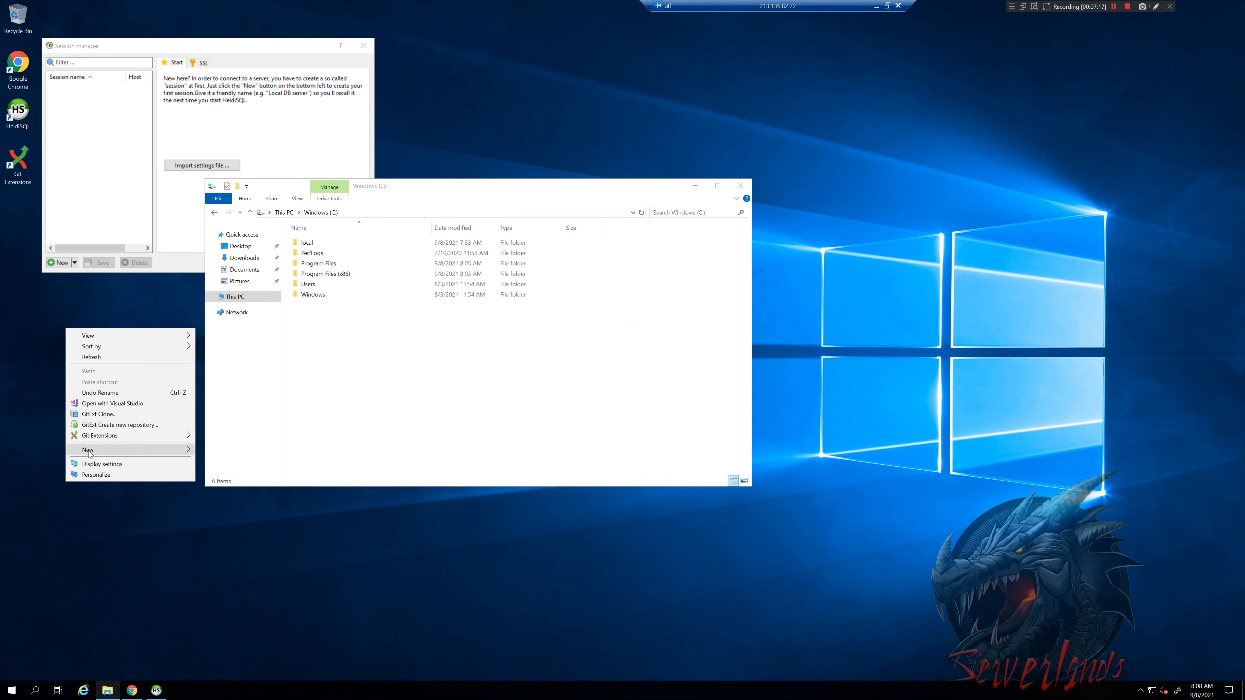
mouse_move(90, 454)
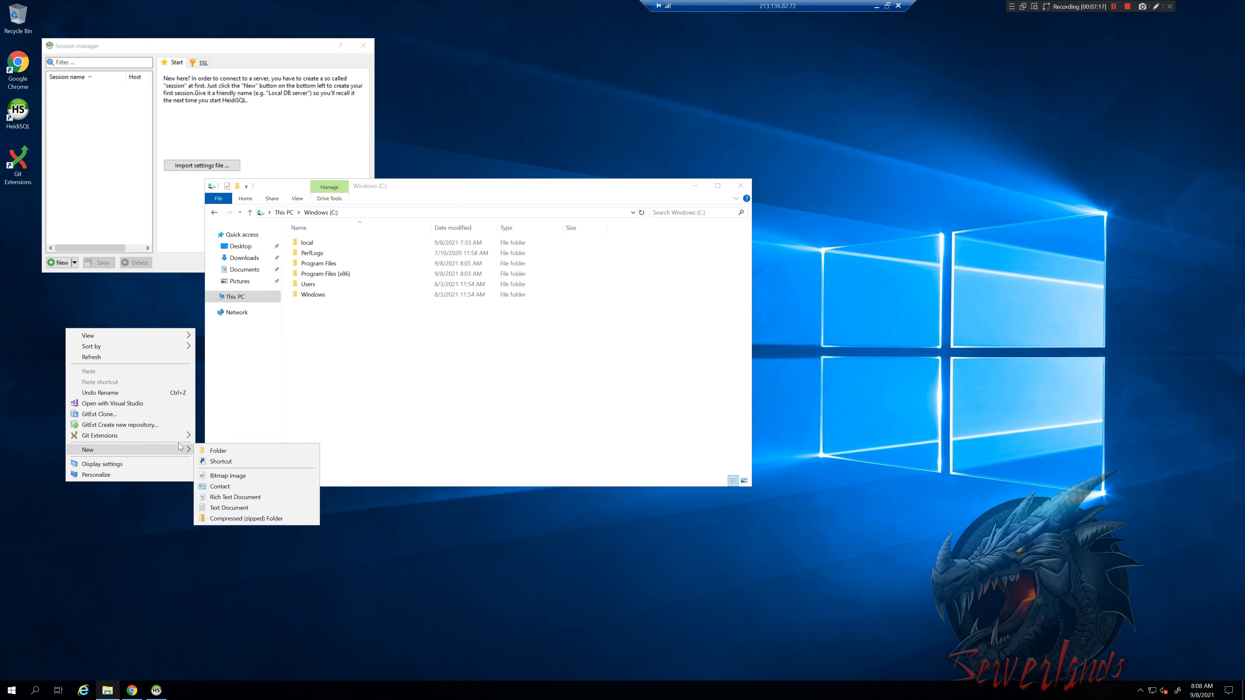
left_click(225, 453)
type("Serverl")
key("BackSpace")
key("BackSpace")
key("BackSpace")
type("erlands")
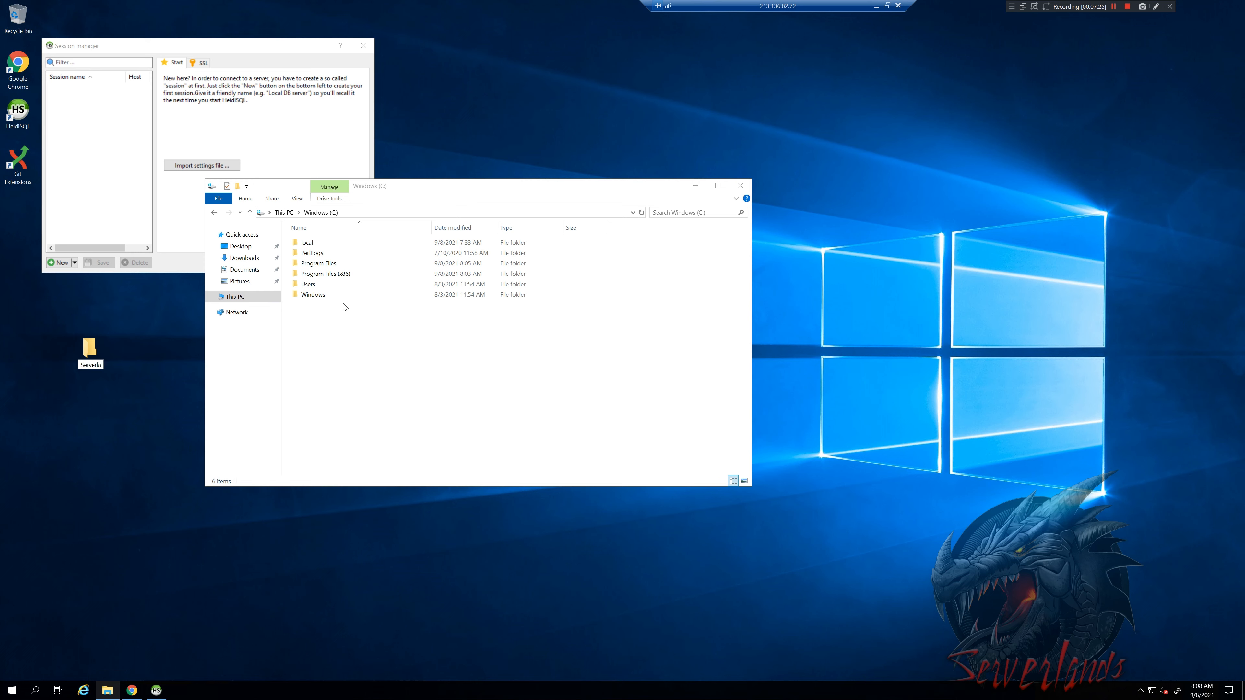
key("Return")
key("Return")
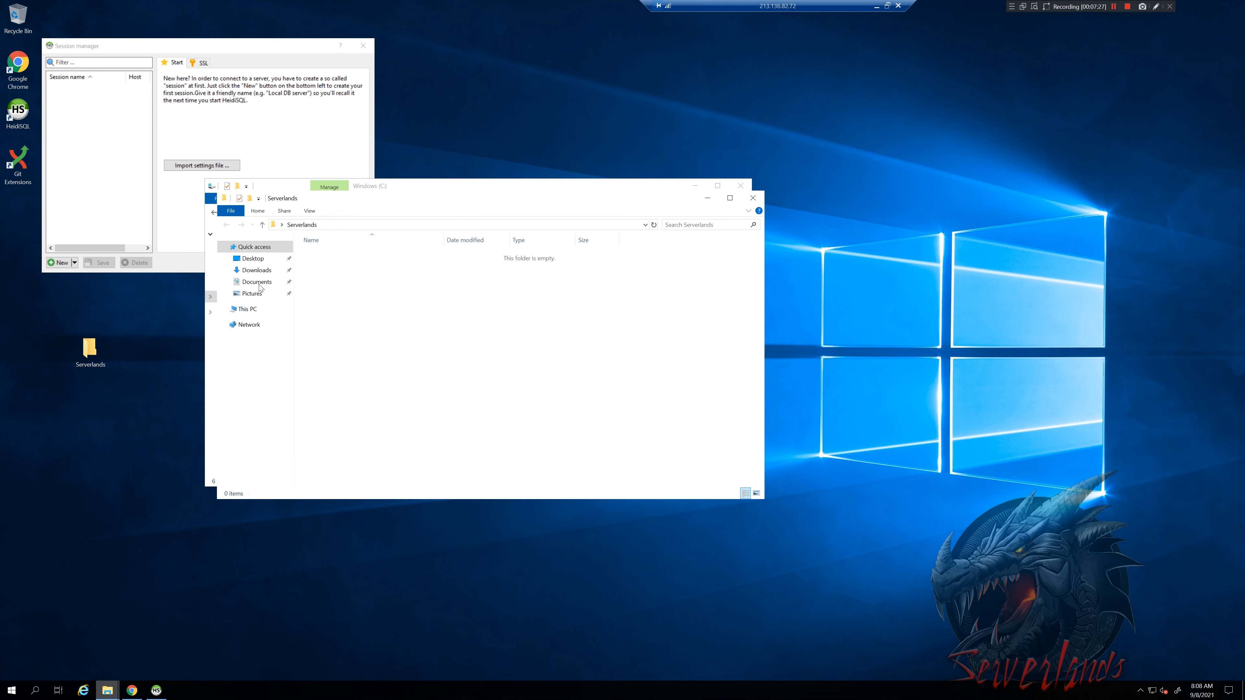
Step: Inside Serverlands, create two subfolders named core and build
right_click(341, 265)
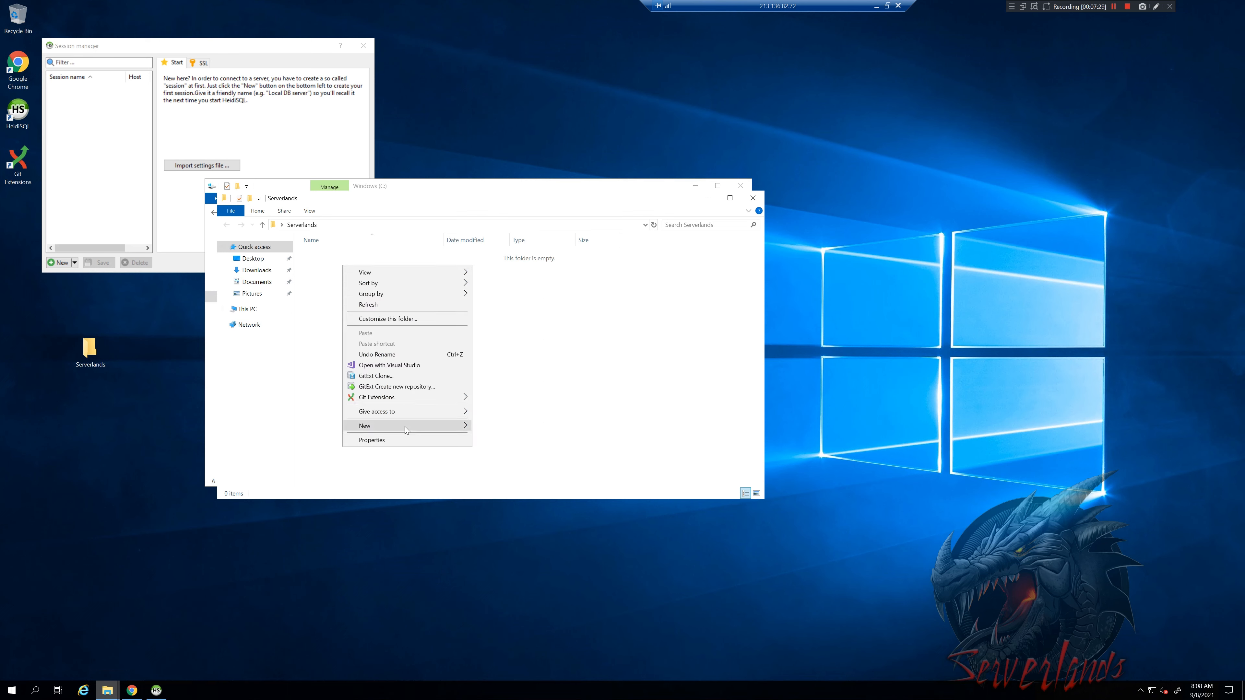
mouse_move(405, 426)
left_click(483, 429)
type("core")
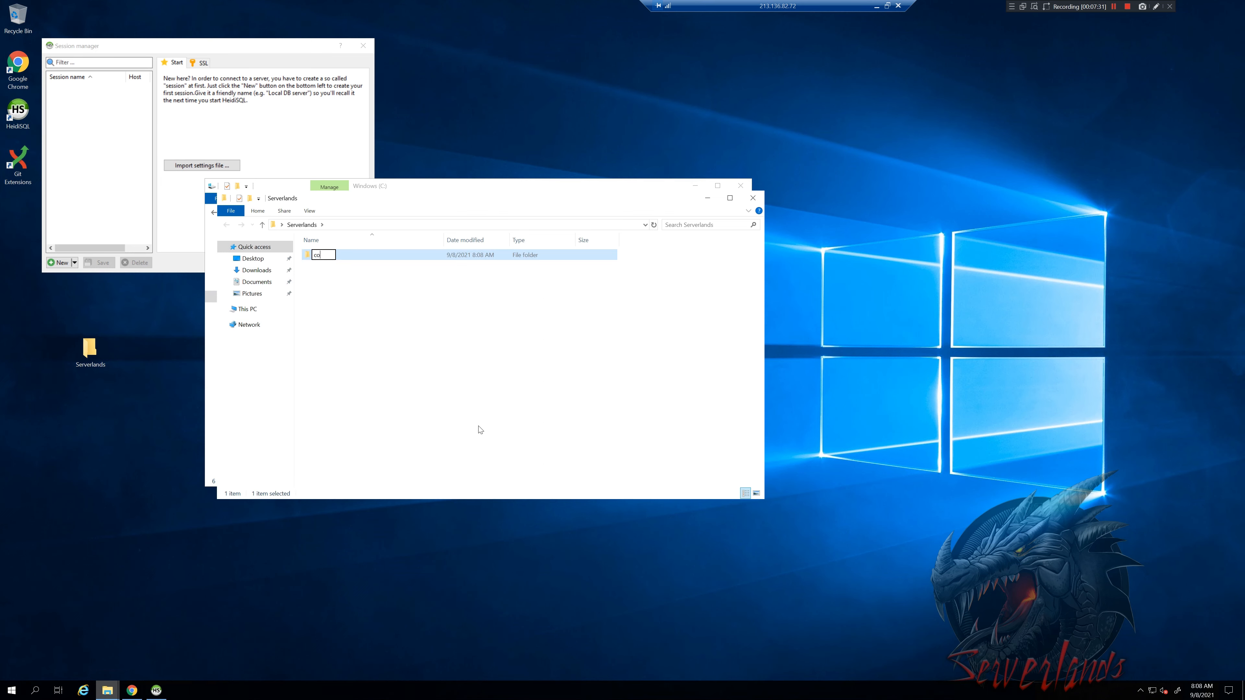
key("Return")
right_click(471, 427)
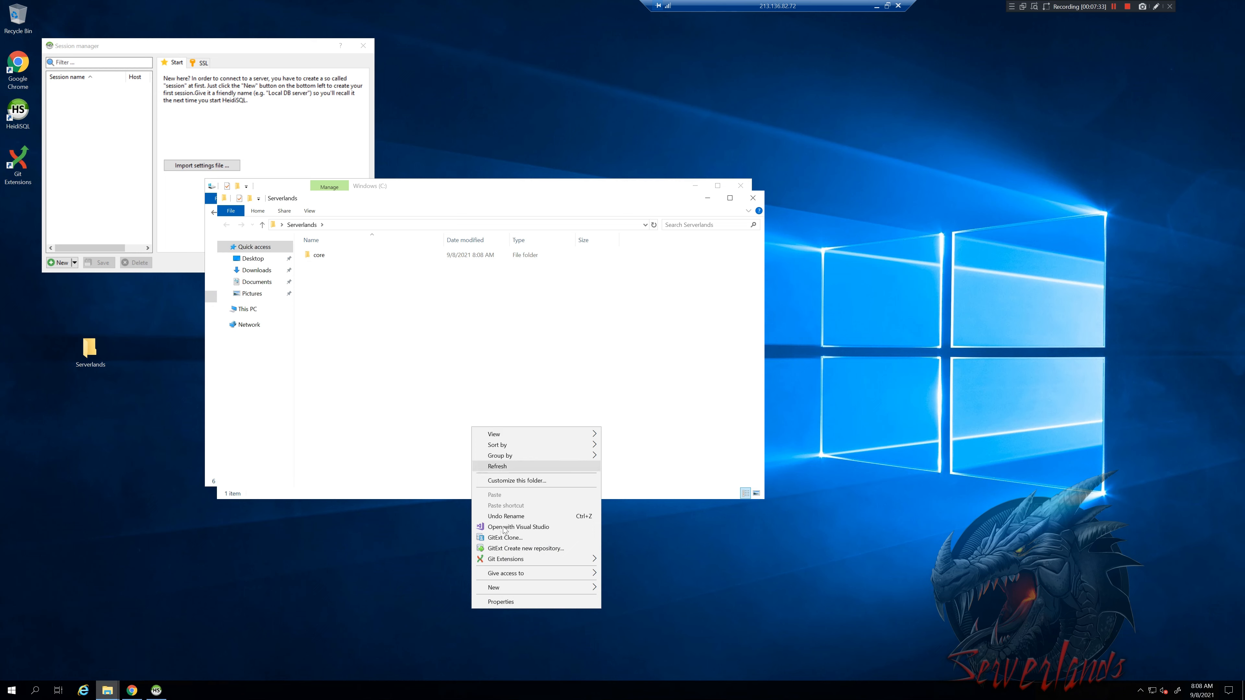
mouse_move(497, 590)
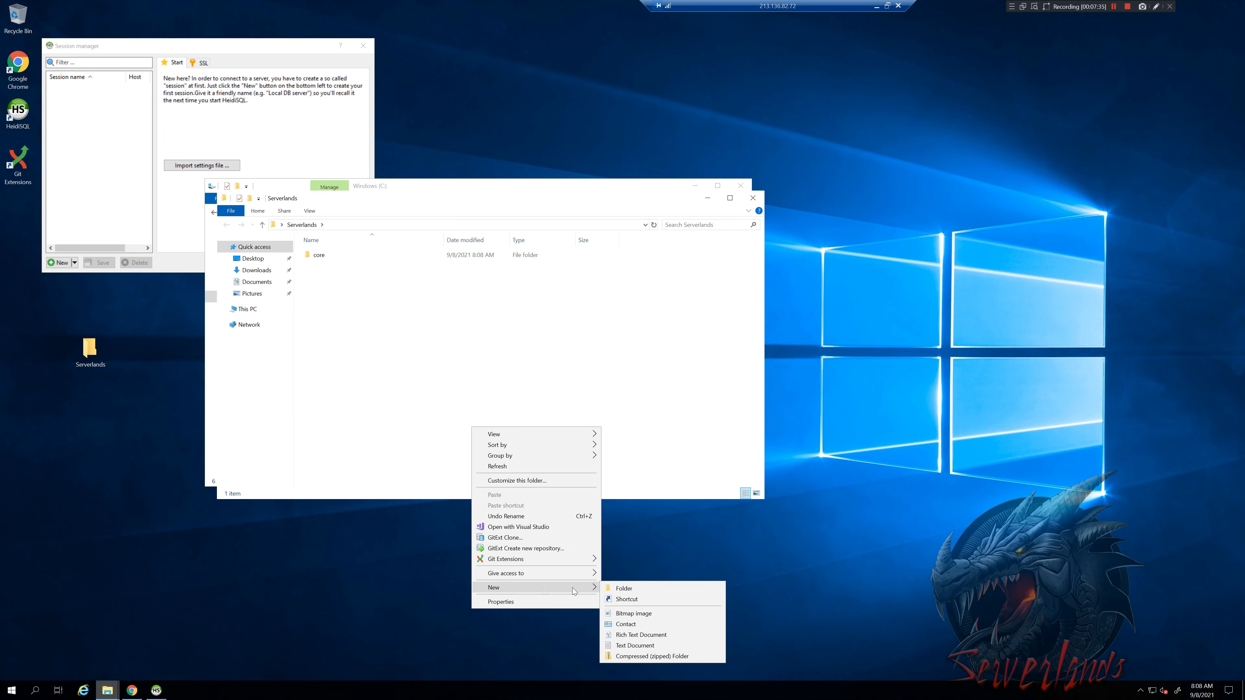
left_click(602, 587)
type("build")
key("Return")
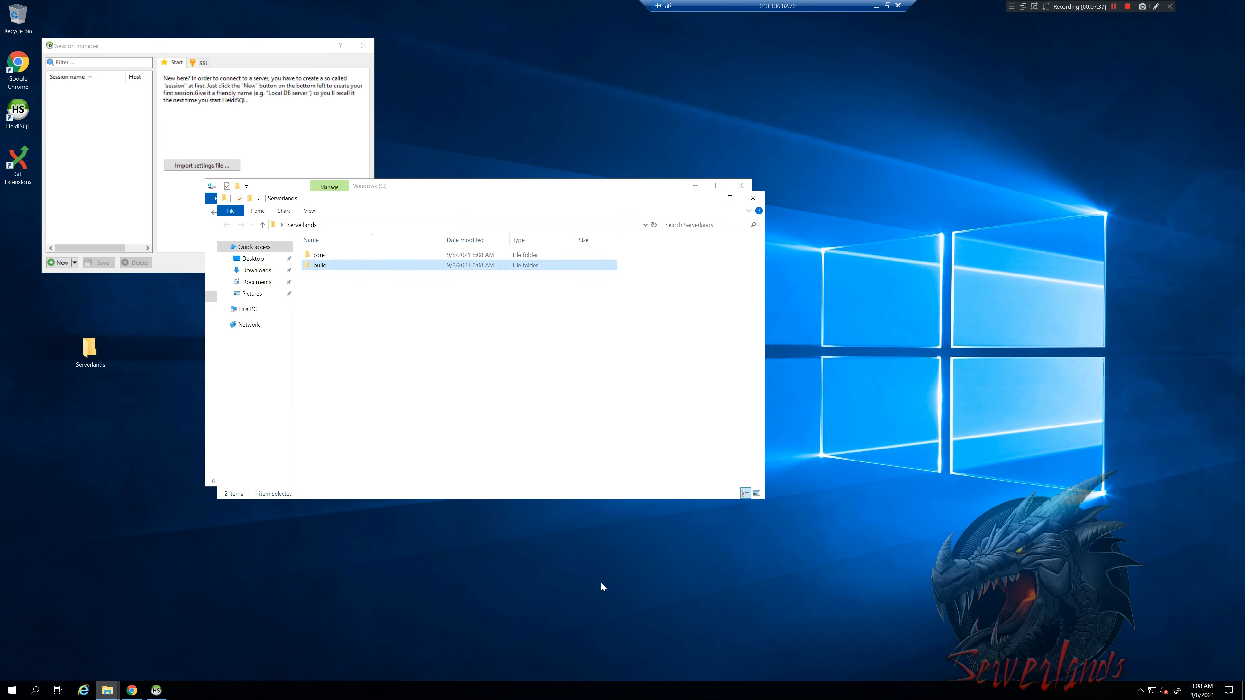
left_click(324, 267)
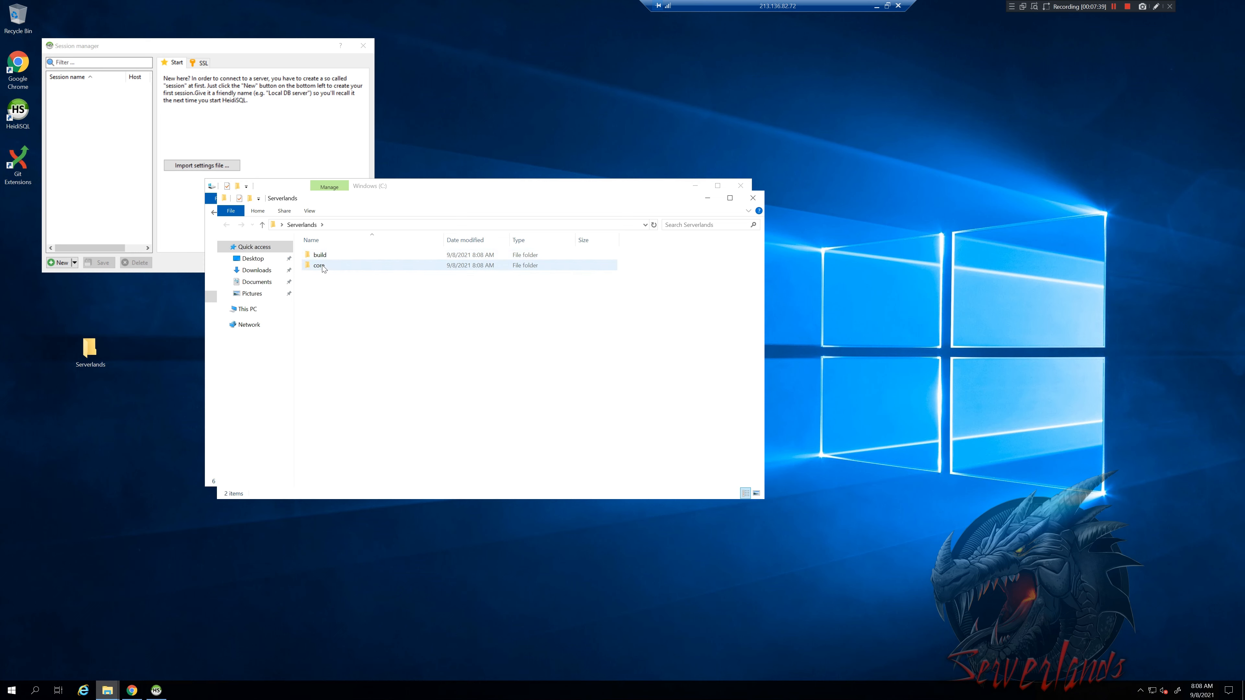
Step: Start a GitExt Clone into core with English language, then follow the Install git link
right_click(323, 267)
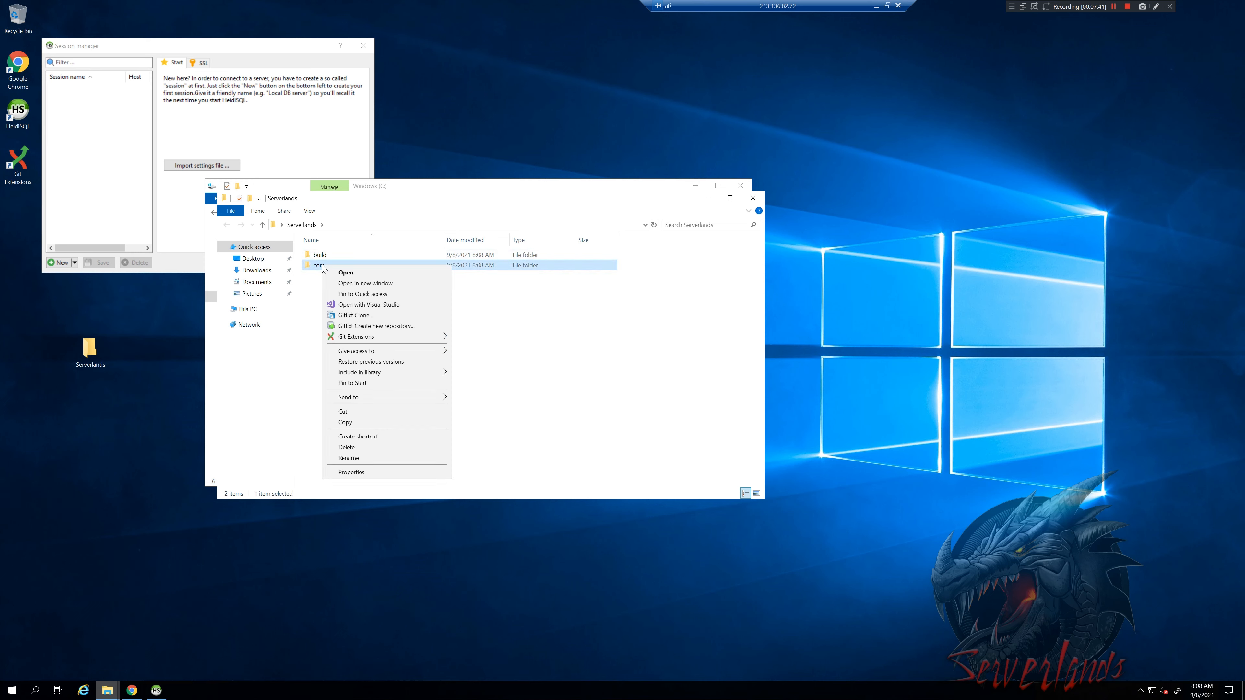
left_click(362, 317)
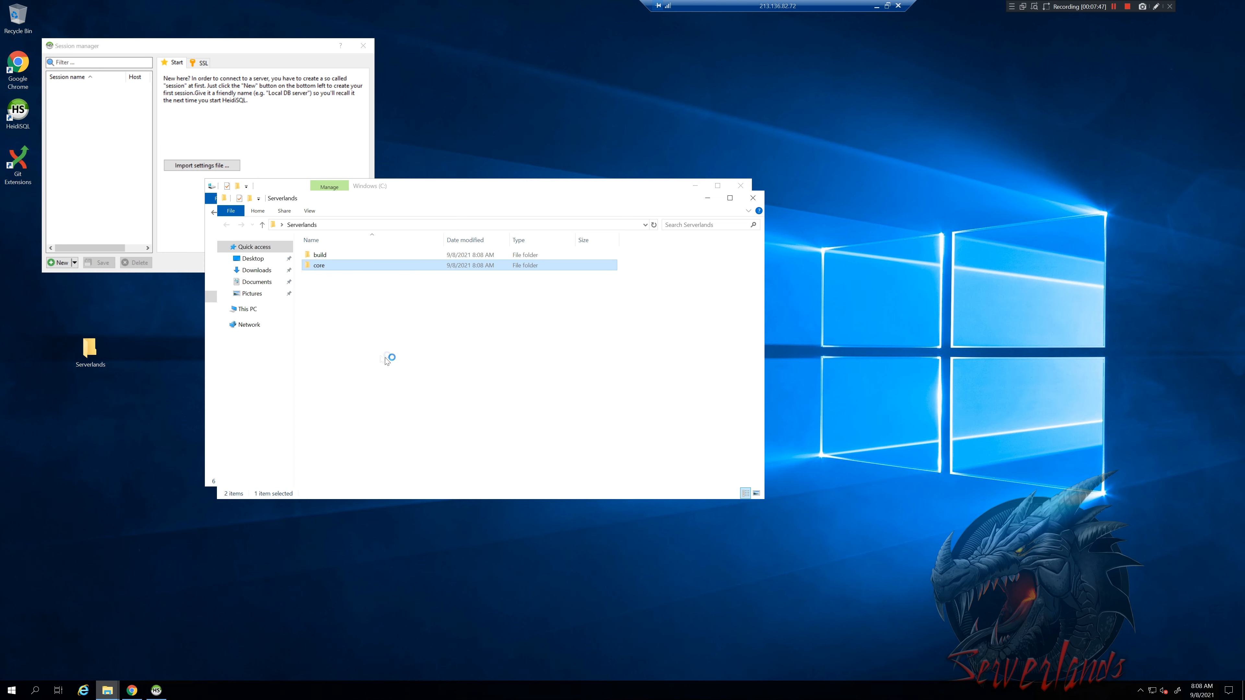
left_click(487, 267)
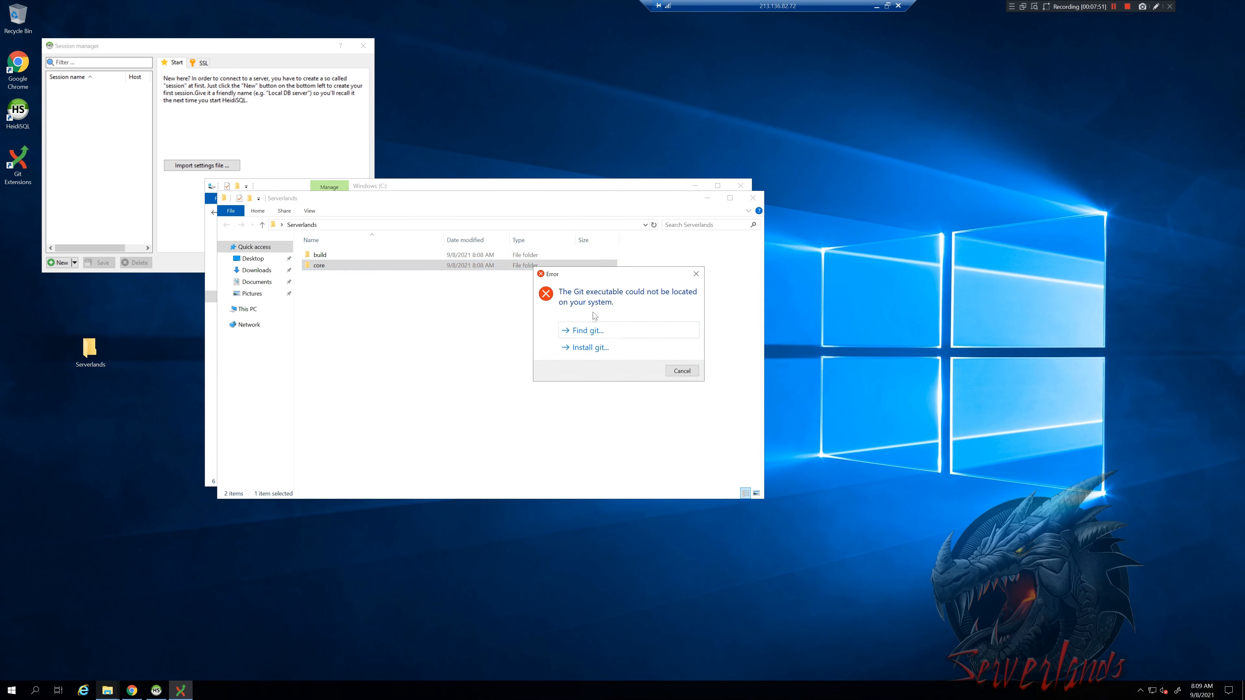
left_click(594, 348)
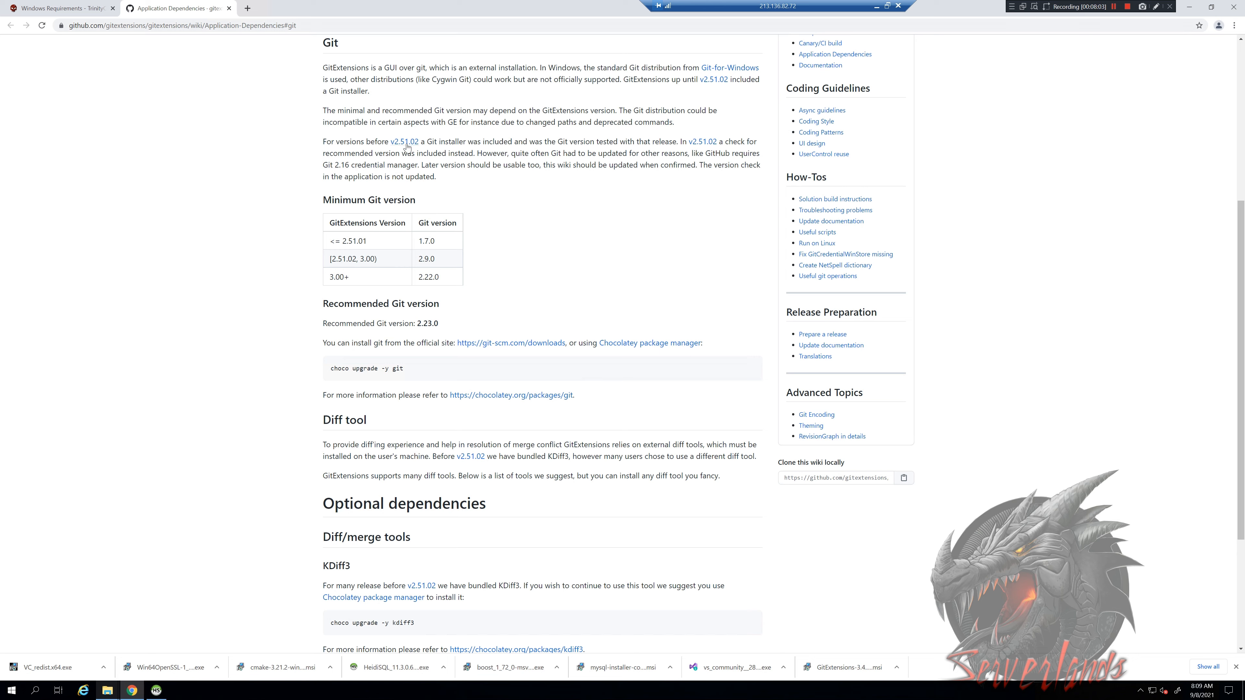
Step: Download the 64-bit Git for Windows setup from git-scm.com and run Git-2.33.0.2-64-bit.exe
left_click(486, 343)
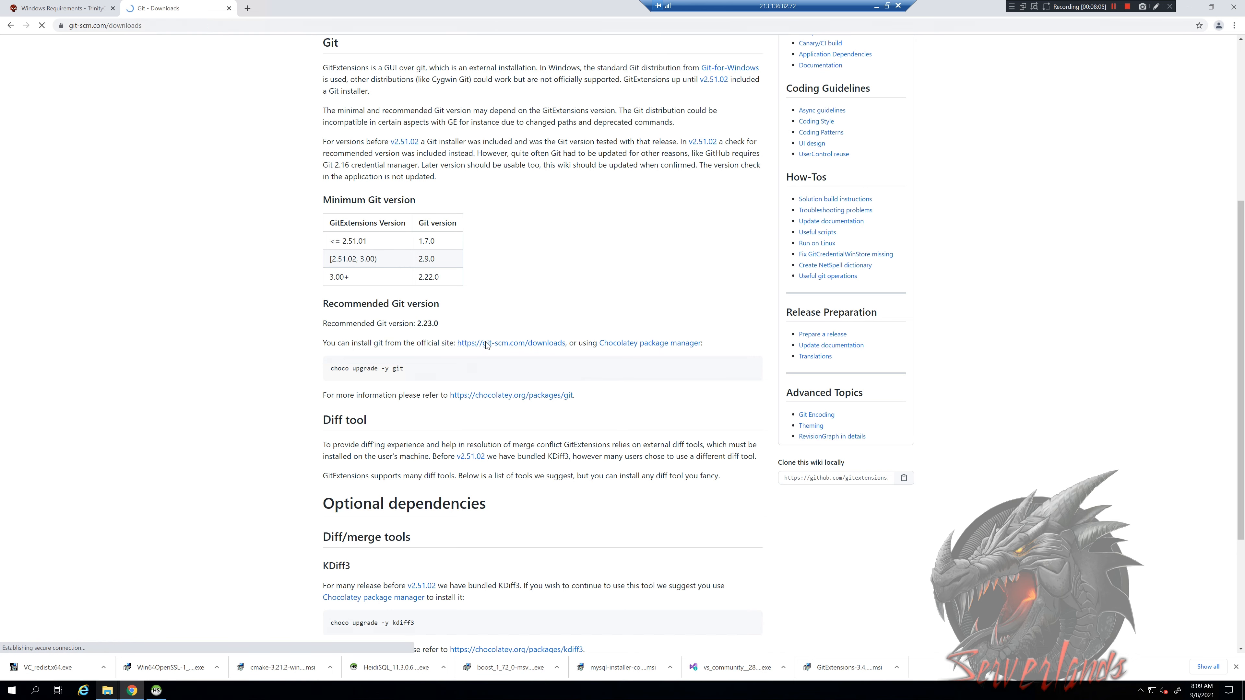
left_click(622, 142)
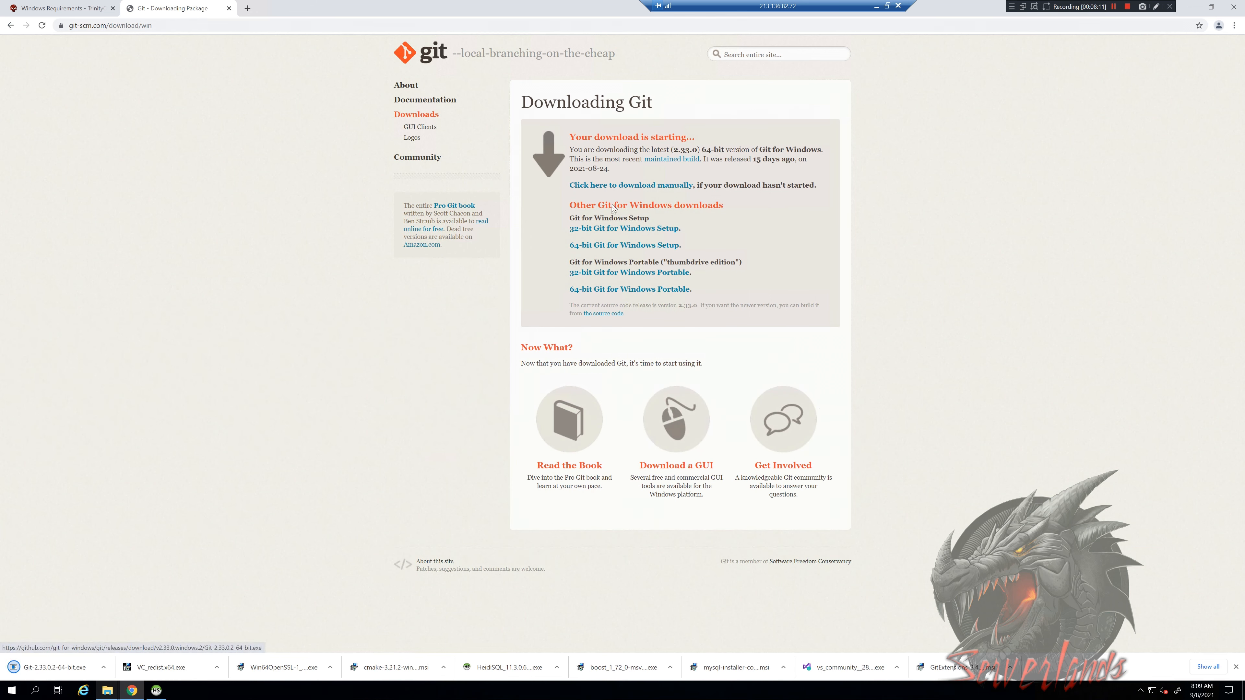
left_click(601, 245)
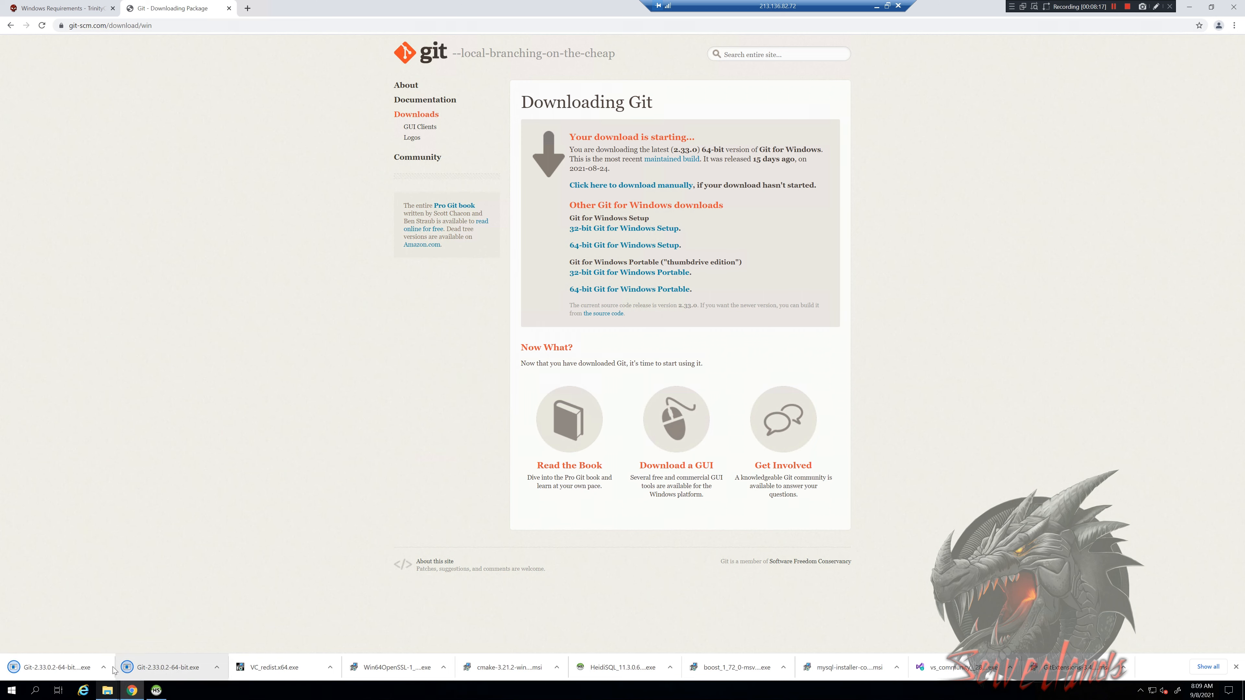
left_click(163, 668)
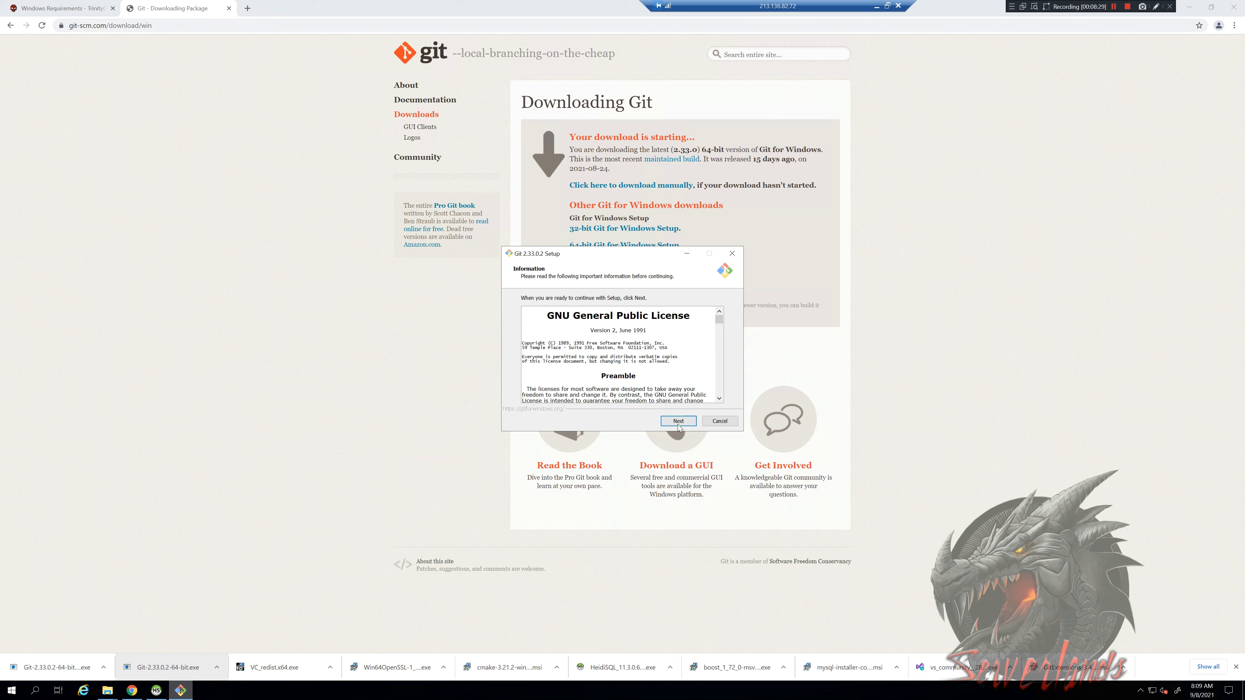
Step: Accept the license and keep default location, components, Start Menu, Vim editor, branch name and PATH
left_click(678, 422)
left_click(679, 424)
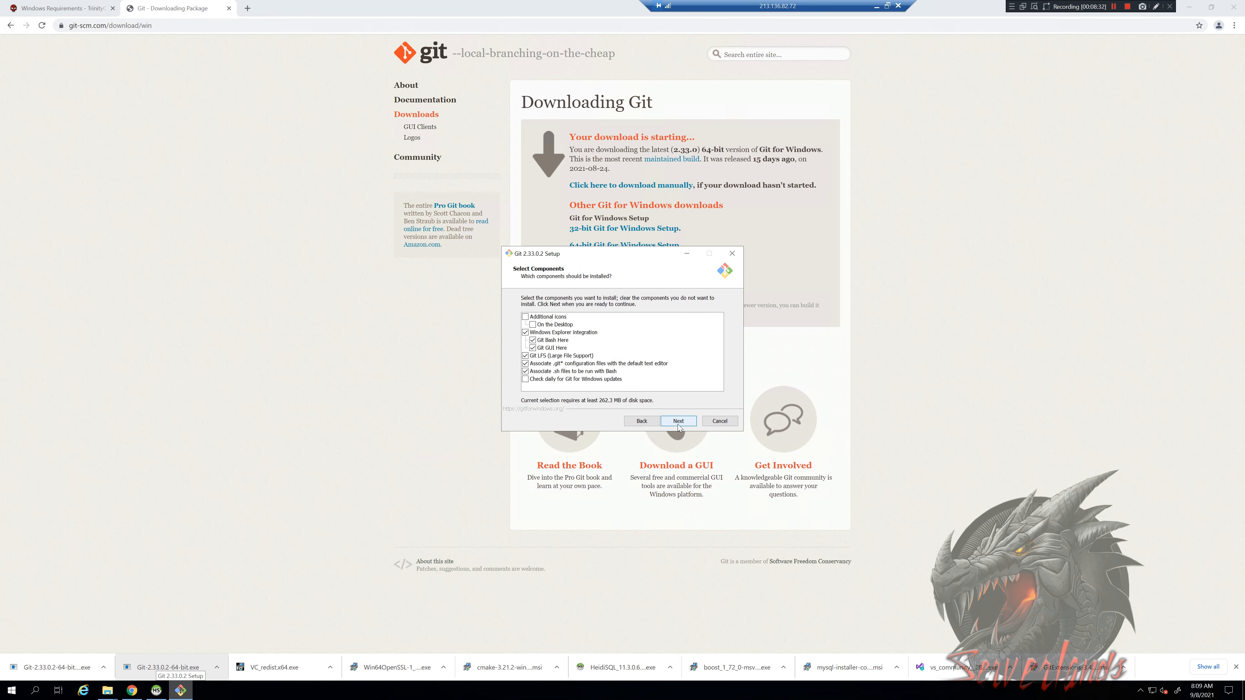
left_click(679, 423)
left_click(678, 423)
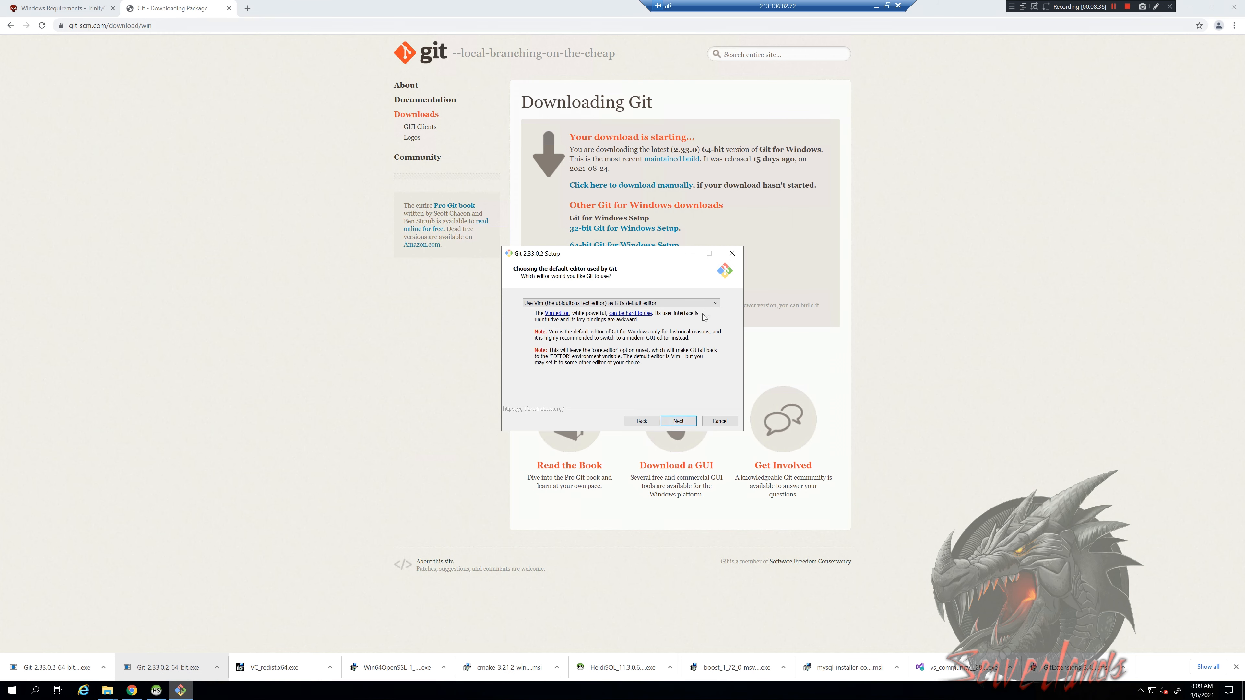
left_click(678, 422)
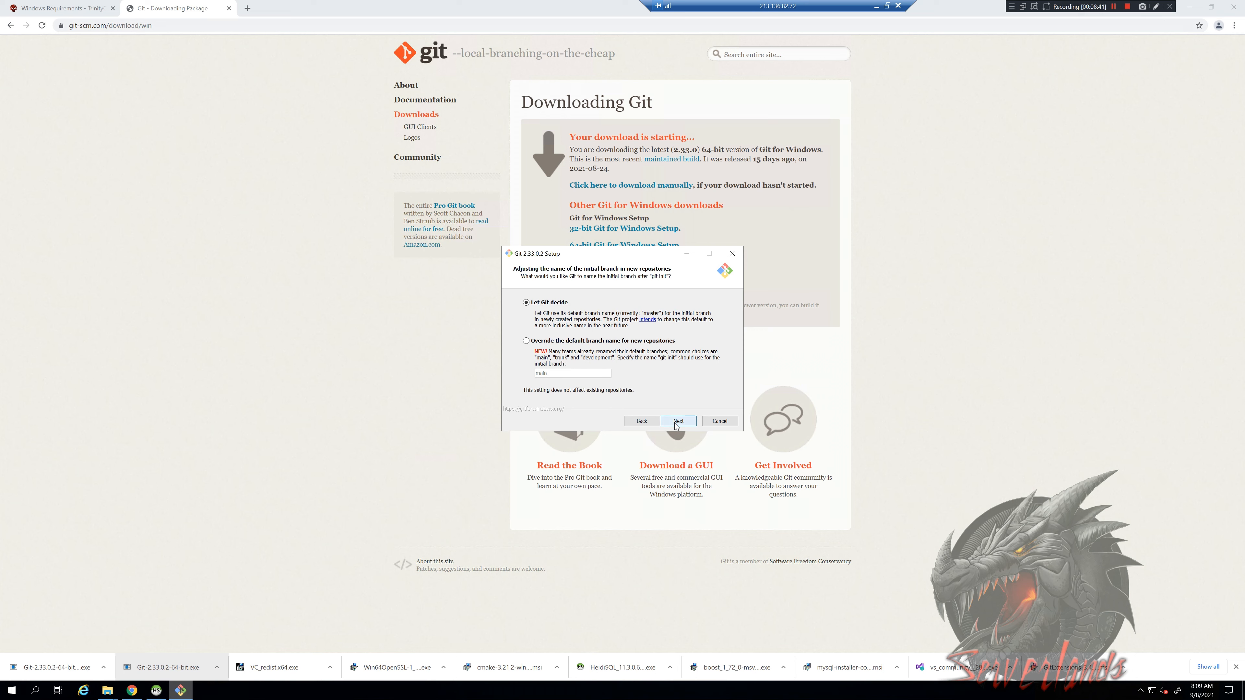
left_click(678, 422)
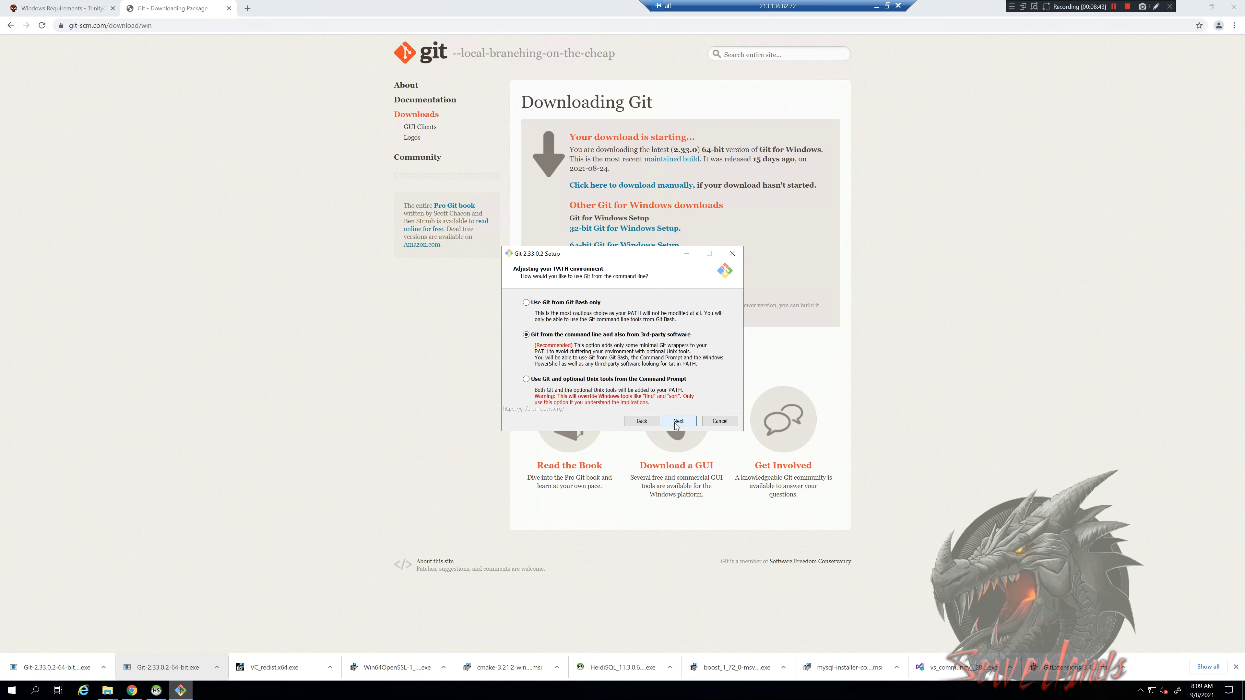
left_click(674, 423)
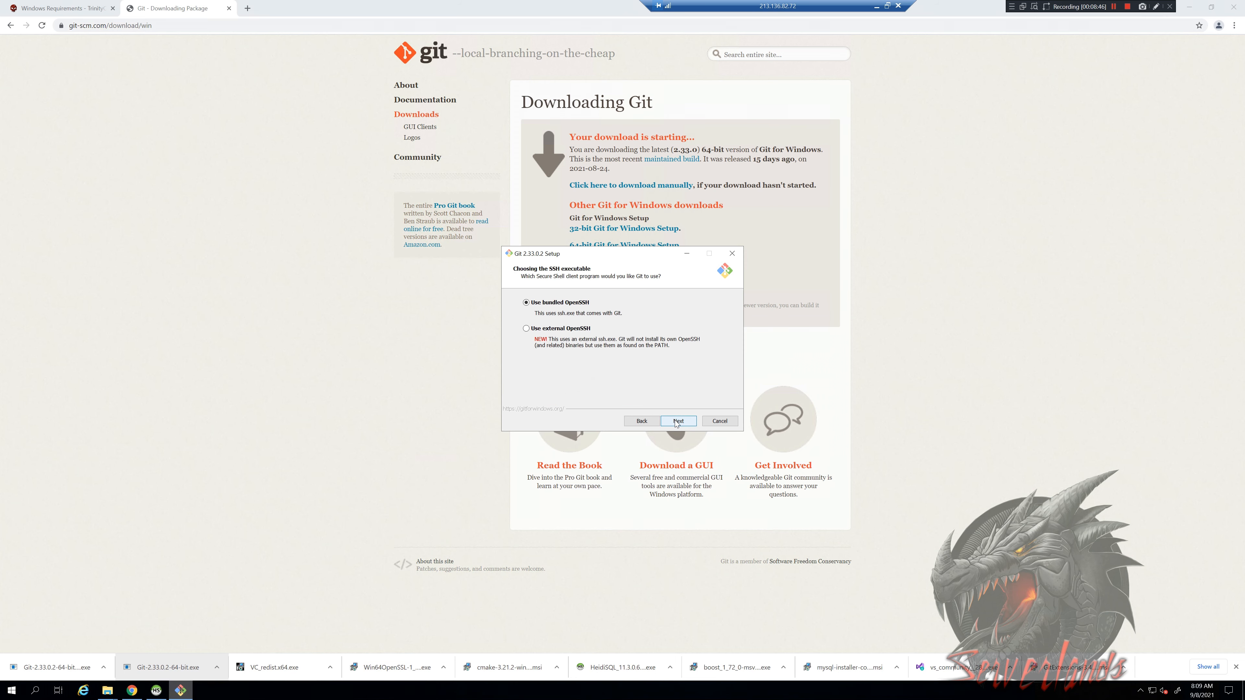
Step: Keep bundled OpenSSH, OpenSSL, Windows line endings, MinTTY, default pull, Credential Manager Core and extras
left_click(676, 423)
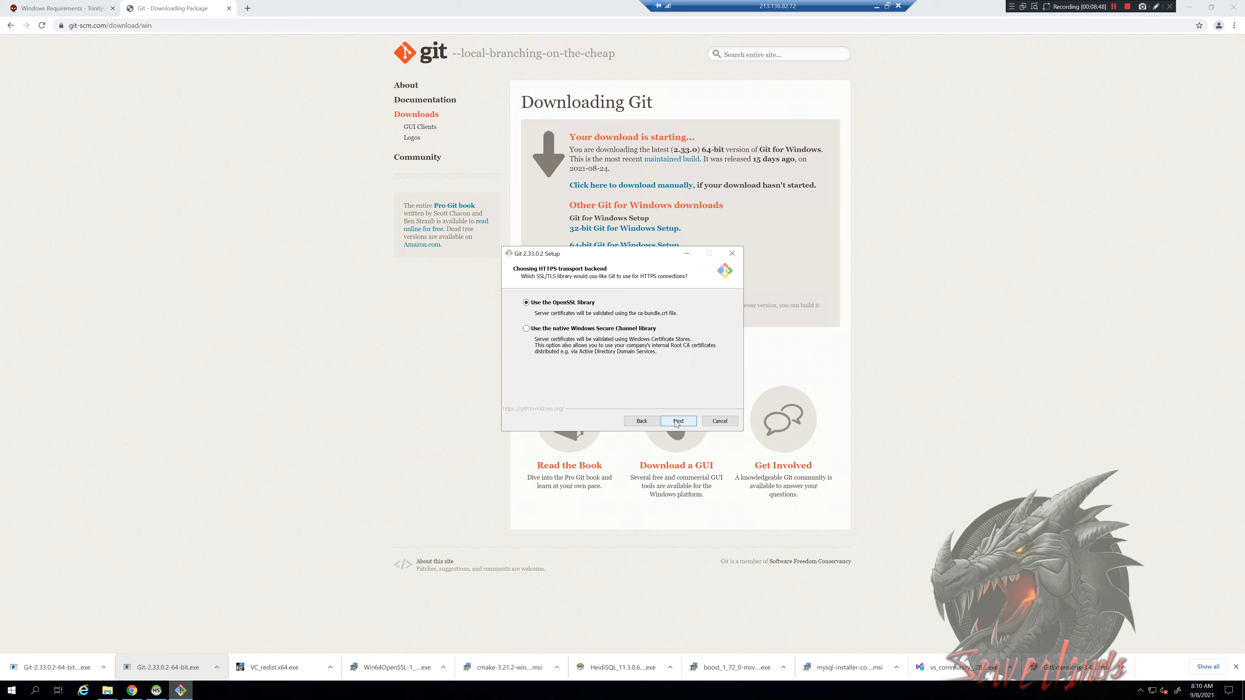
left_click(677, 423)
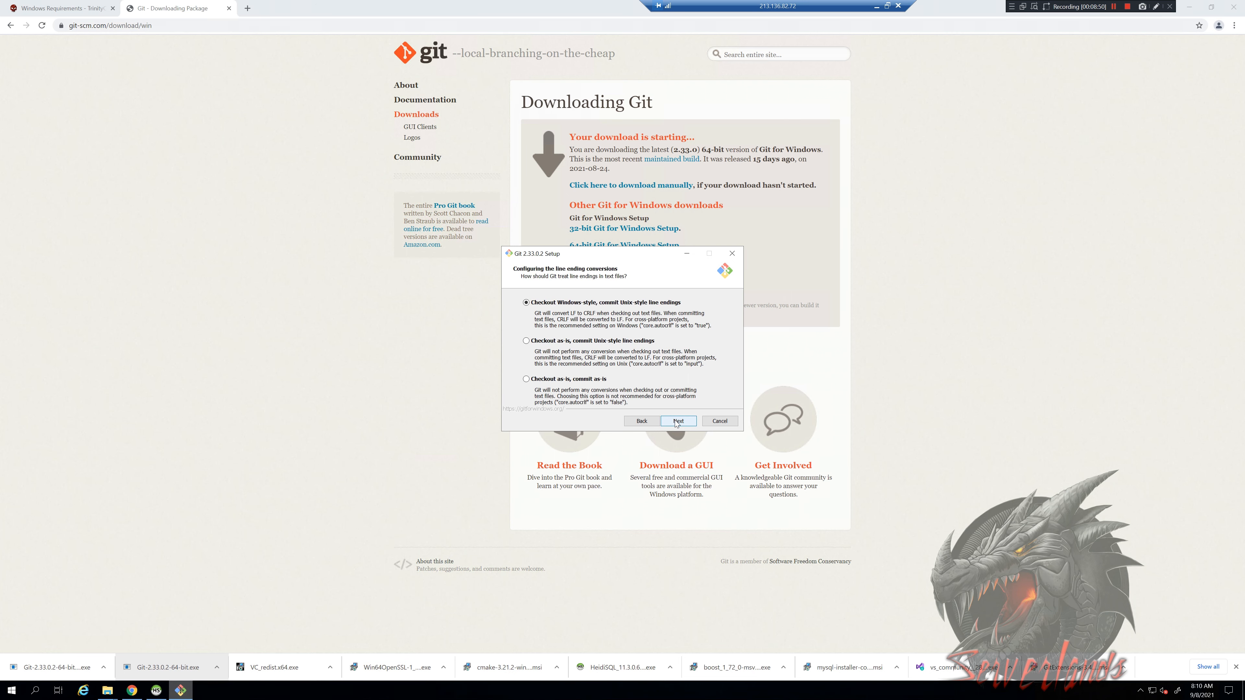
left_click(677, 423)
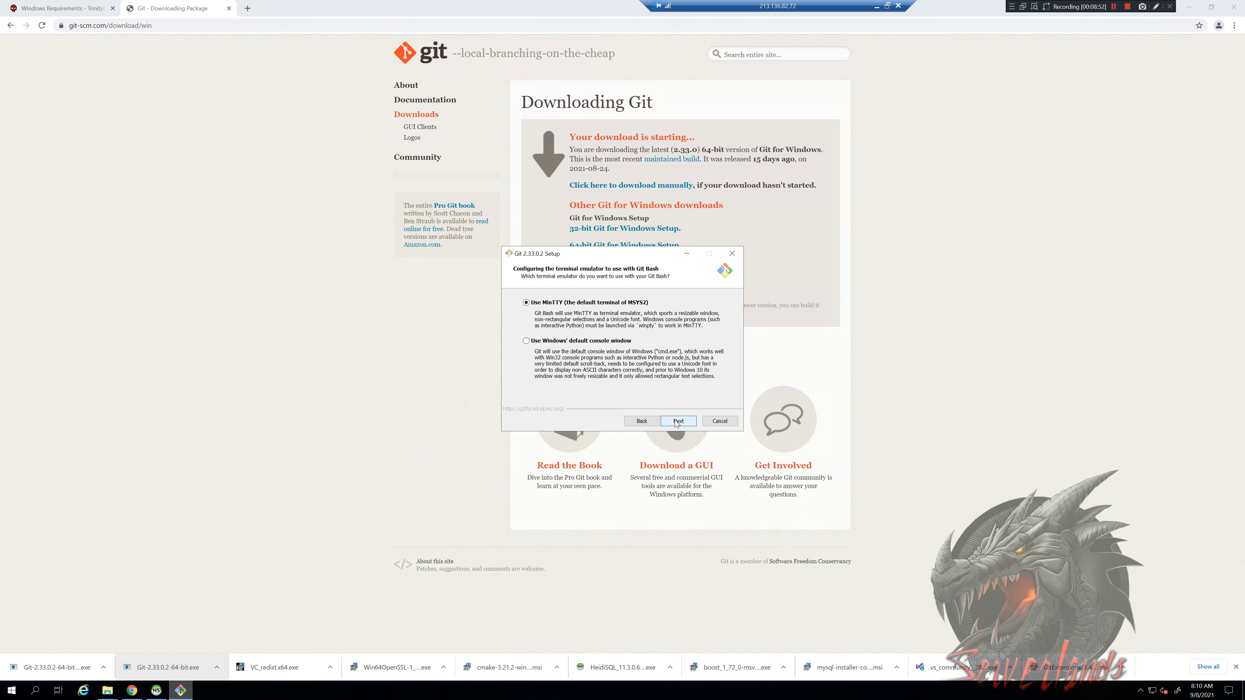
left_click(677, 423)
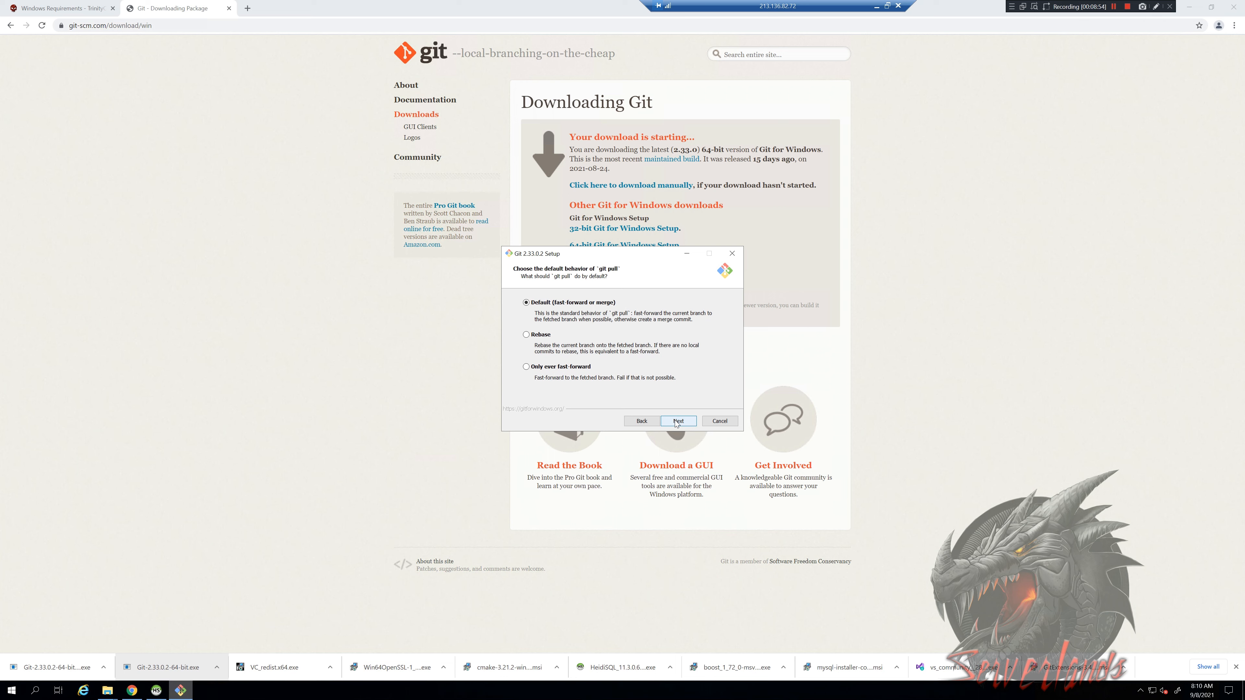
left_click(677, 423)
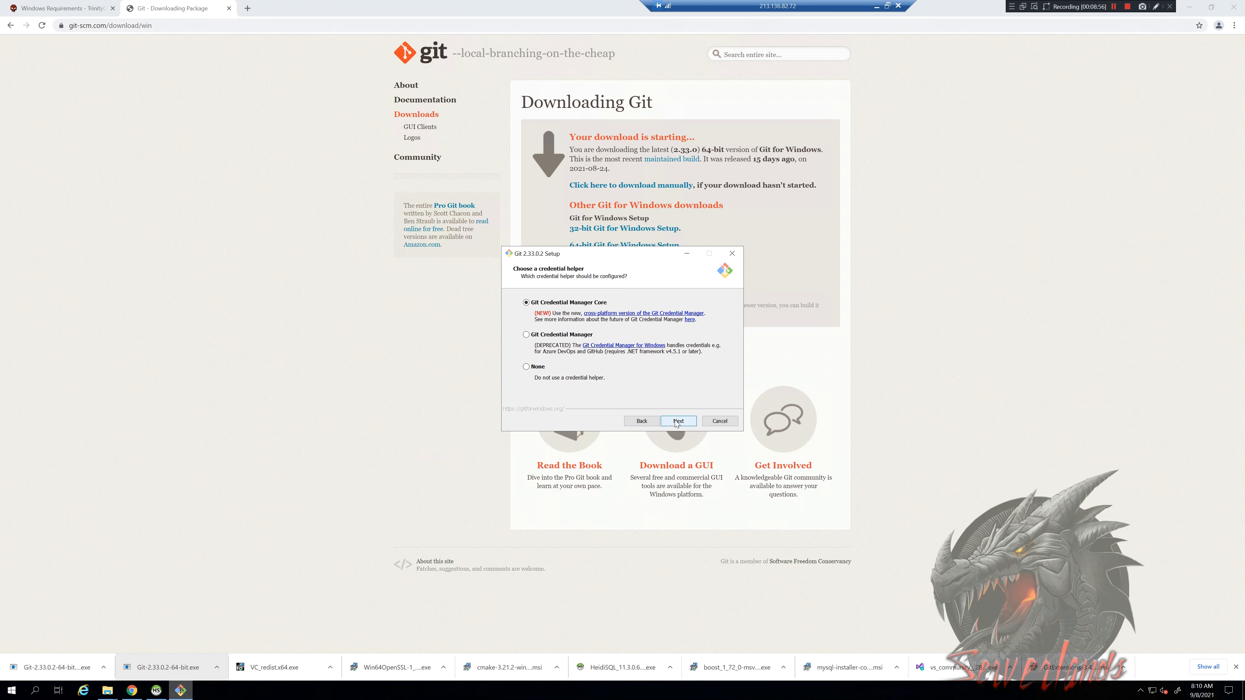
left_click(676, 423)
left_click(676, 423)
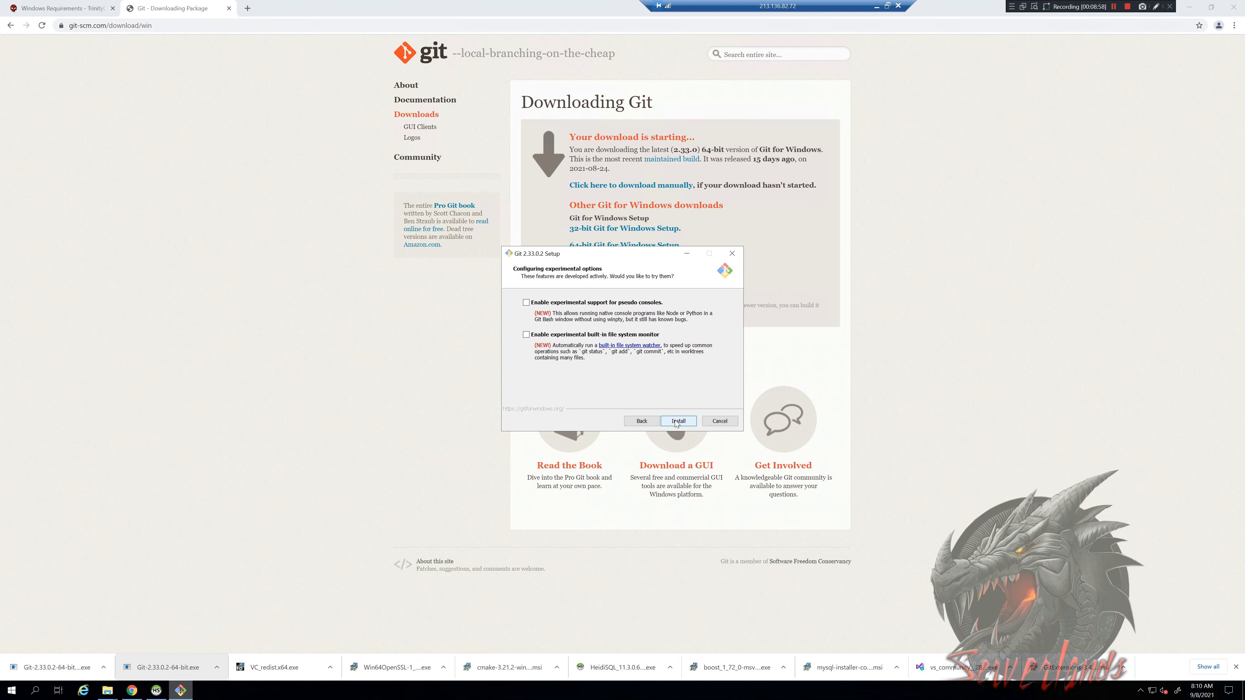
Step: Install Git 2.33.0.2 and wait until the wizard shows Completing the Git Setup Wizard
left_click(677, 421)
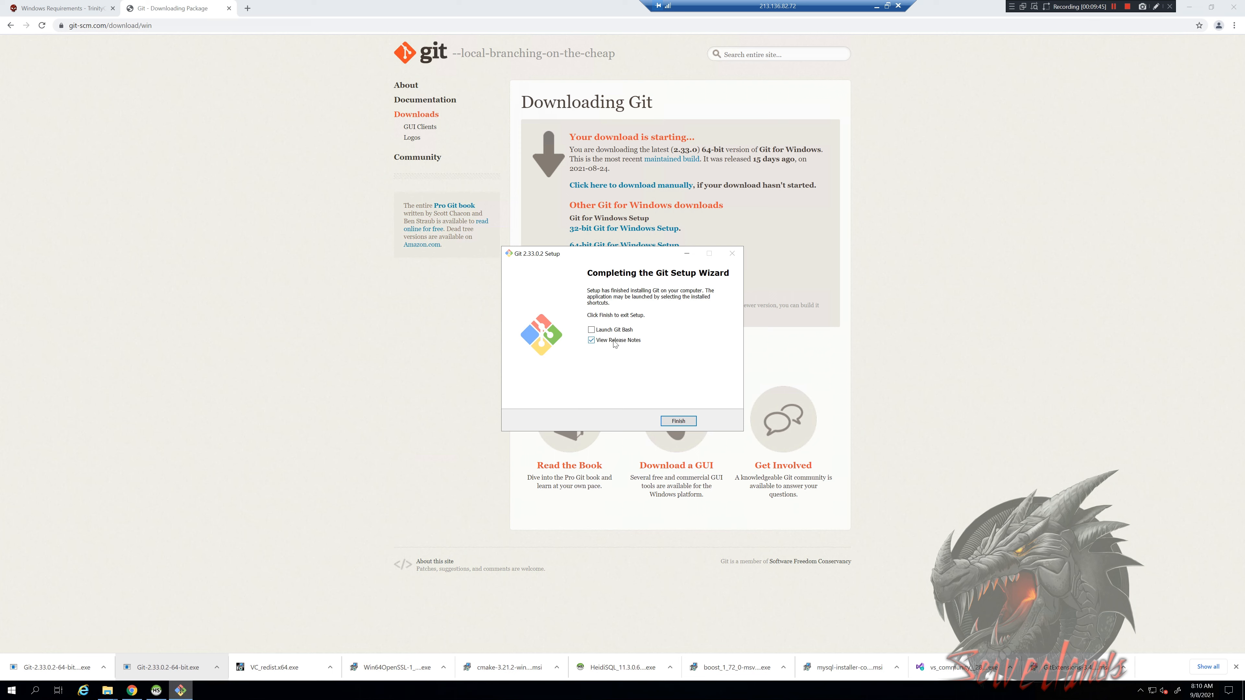
Step: Close the Git installer, relaunch GitExt Clone on Serverlands\core, and open a new Chrome tab
left_click(674, 421)
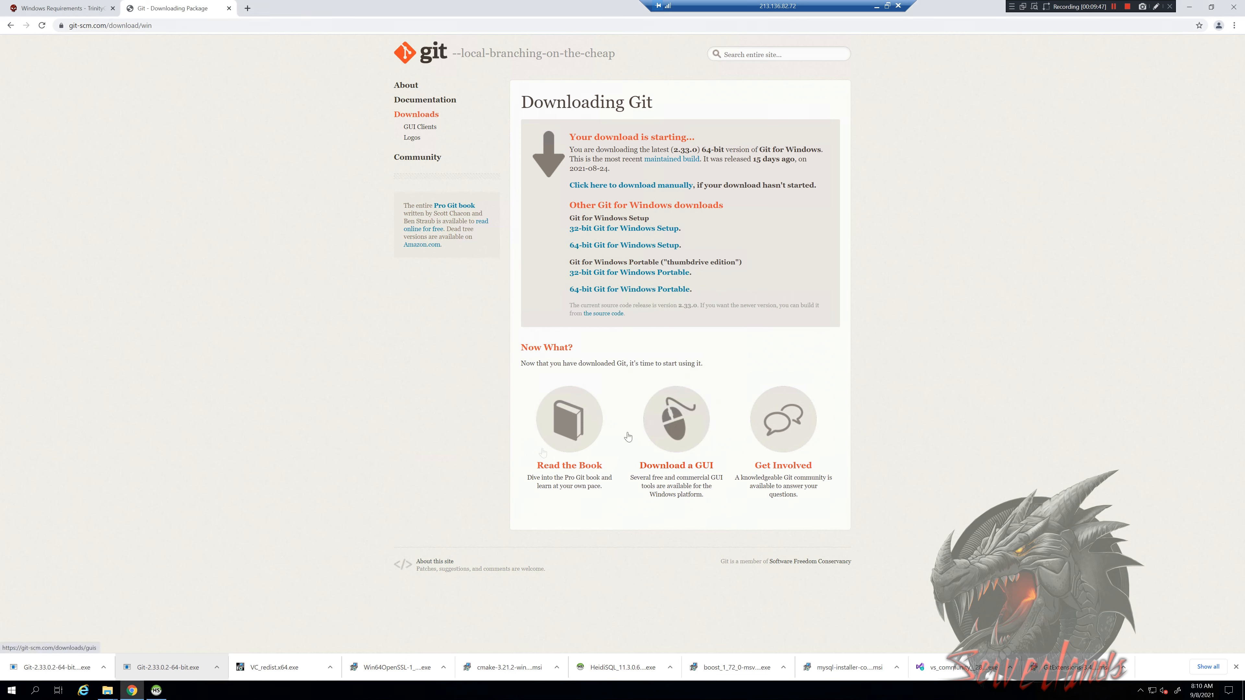
mouse_move(107, 691)
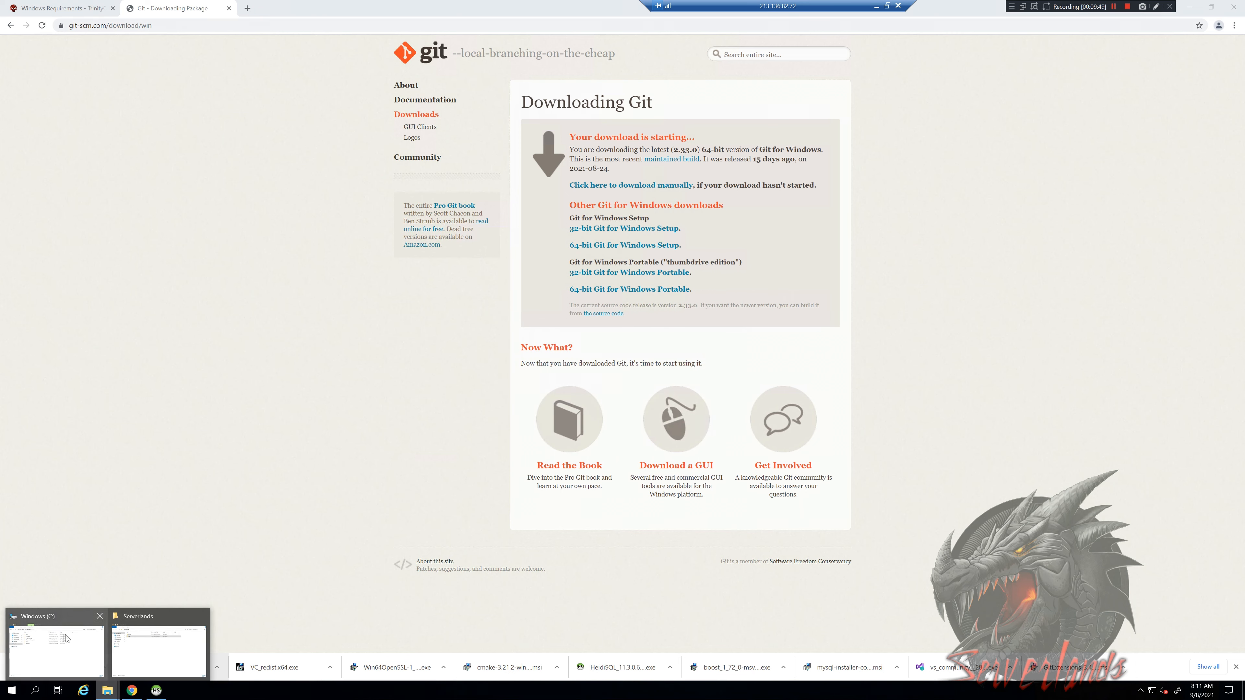
left_click(159, 644)
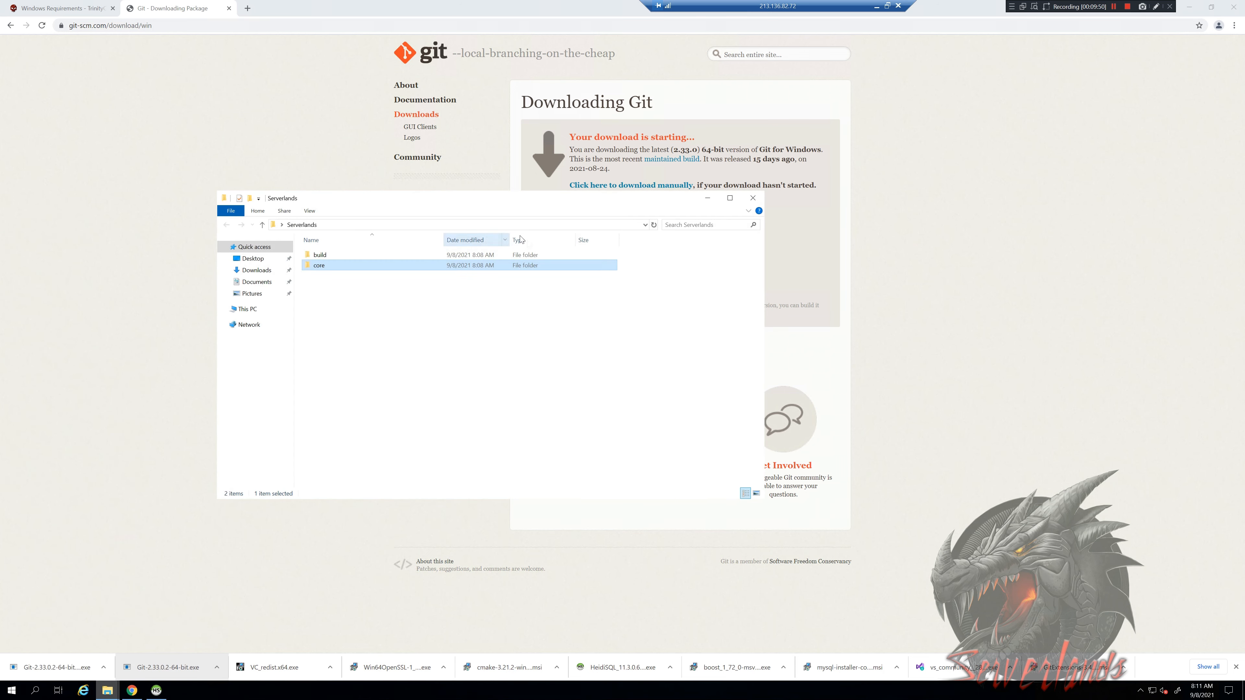
right_click(316, 267)
left_click(361, 339)
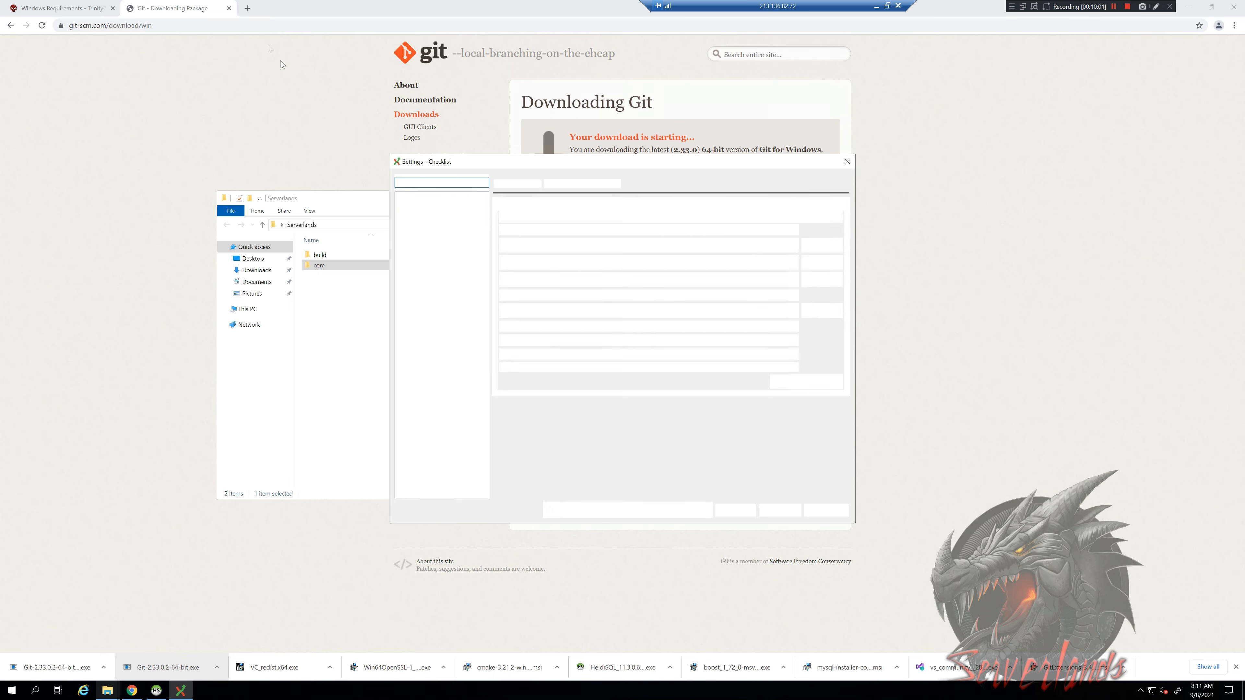
left_click(248, 7)
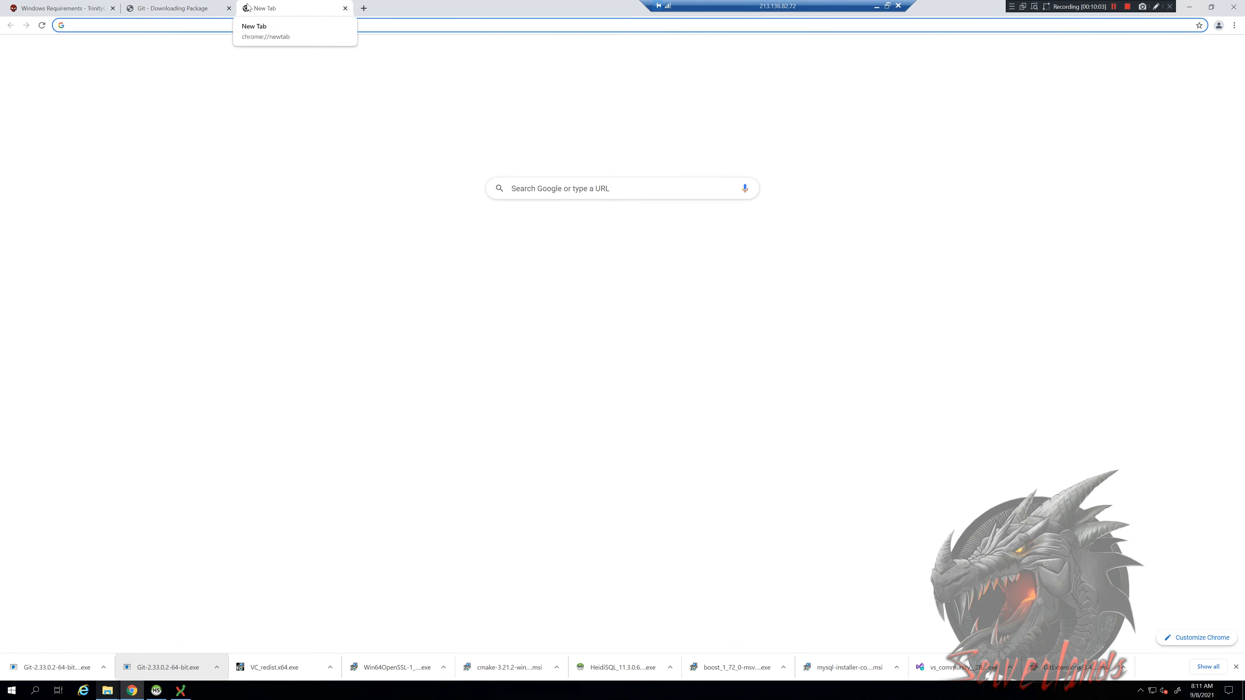
Step: Search 'trinitycore github', open TrinityCore/TrinityCore and switch it to the 3.3.5 branch
type("trinitycore github")
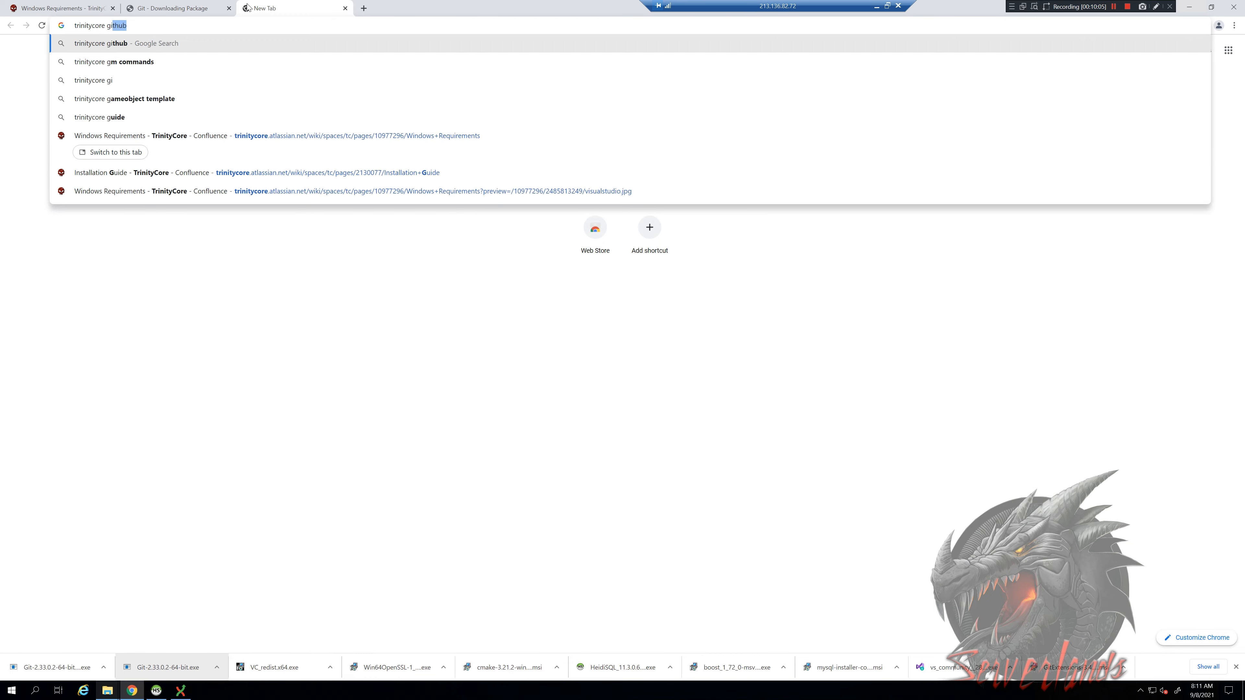
key("Return")
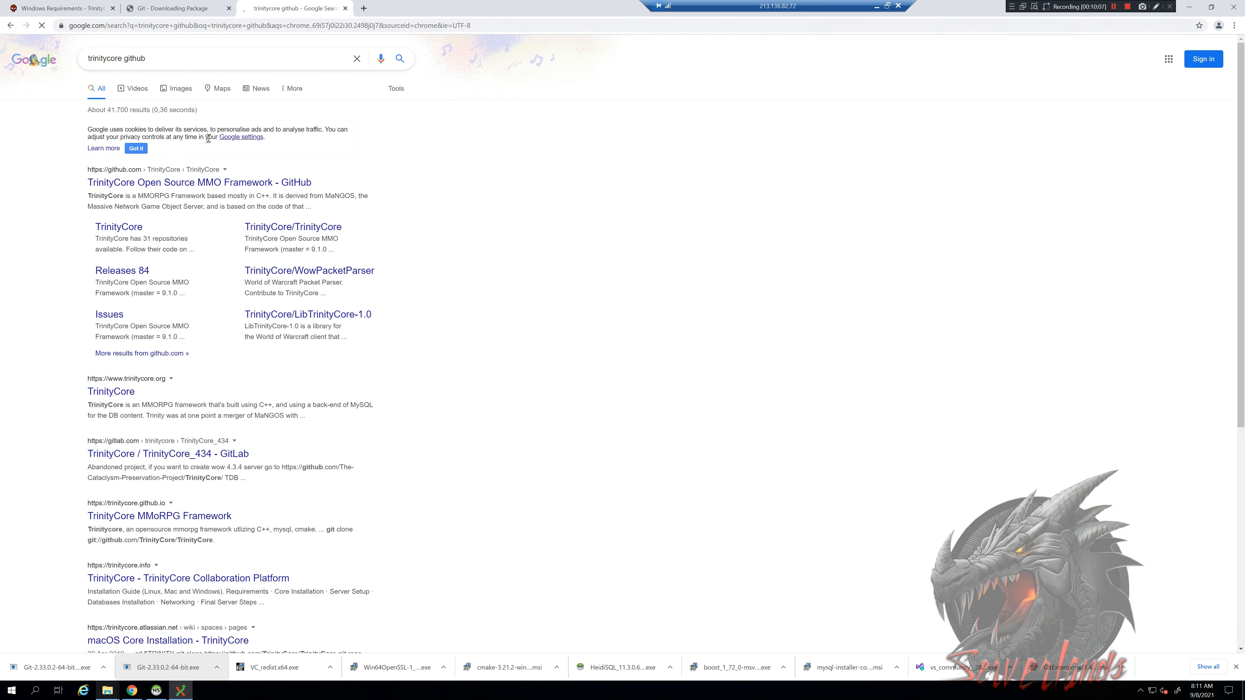
left_click(156, 184)
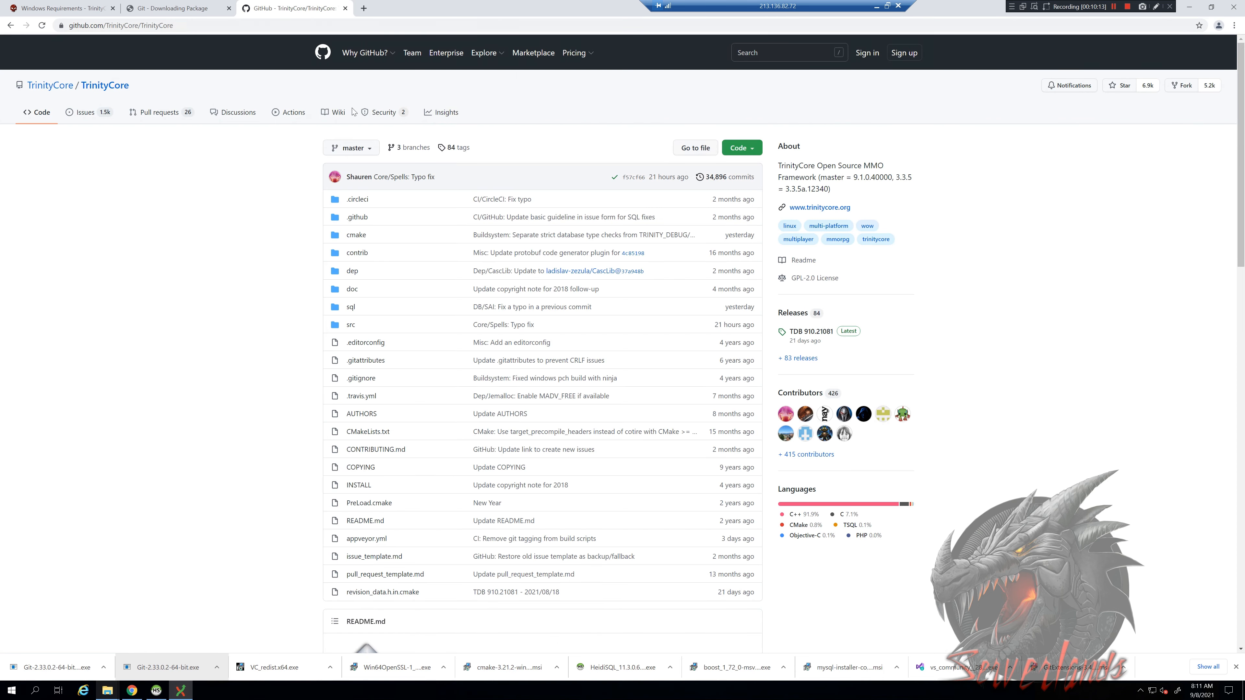
left_click(342, 148)
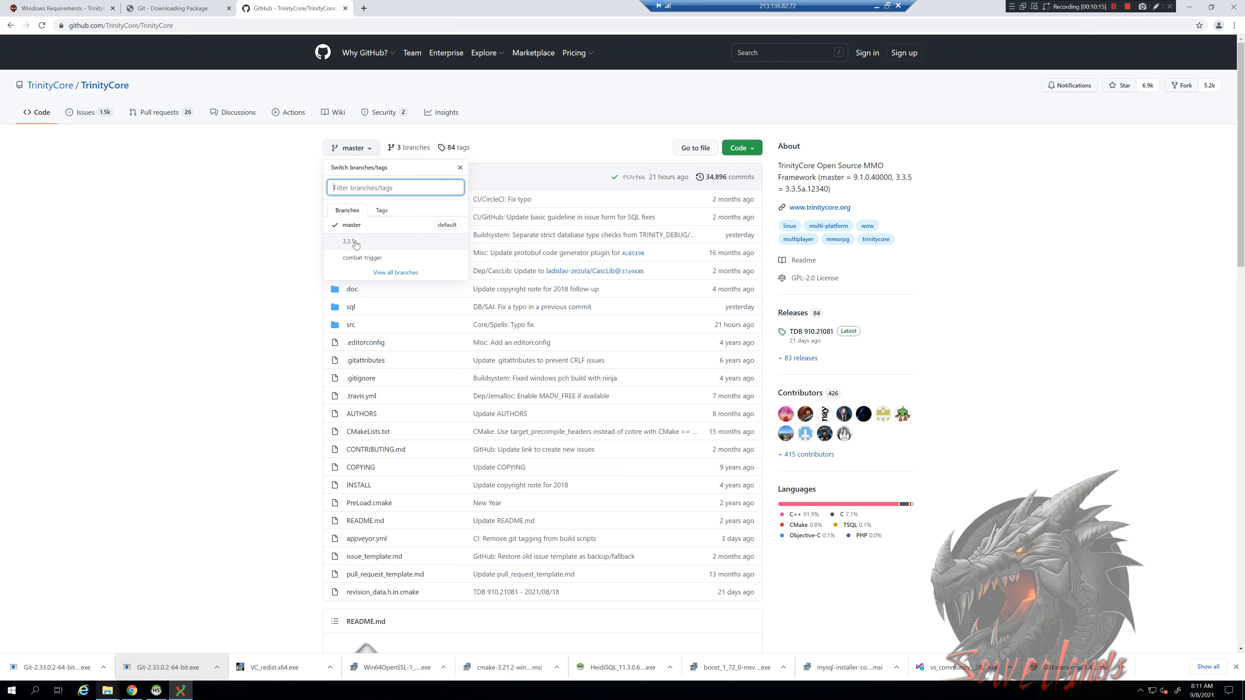
left_click(380, 245)
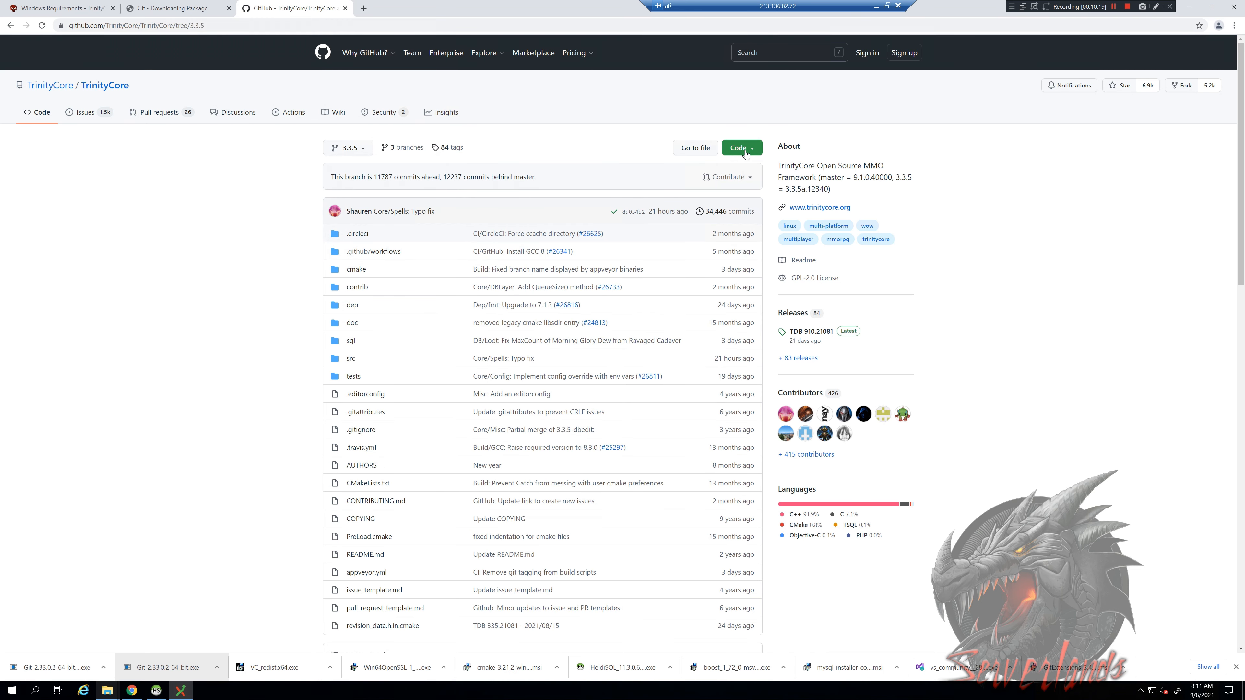
left_click(359, 149)
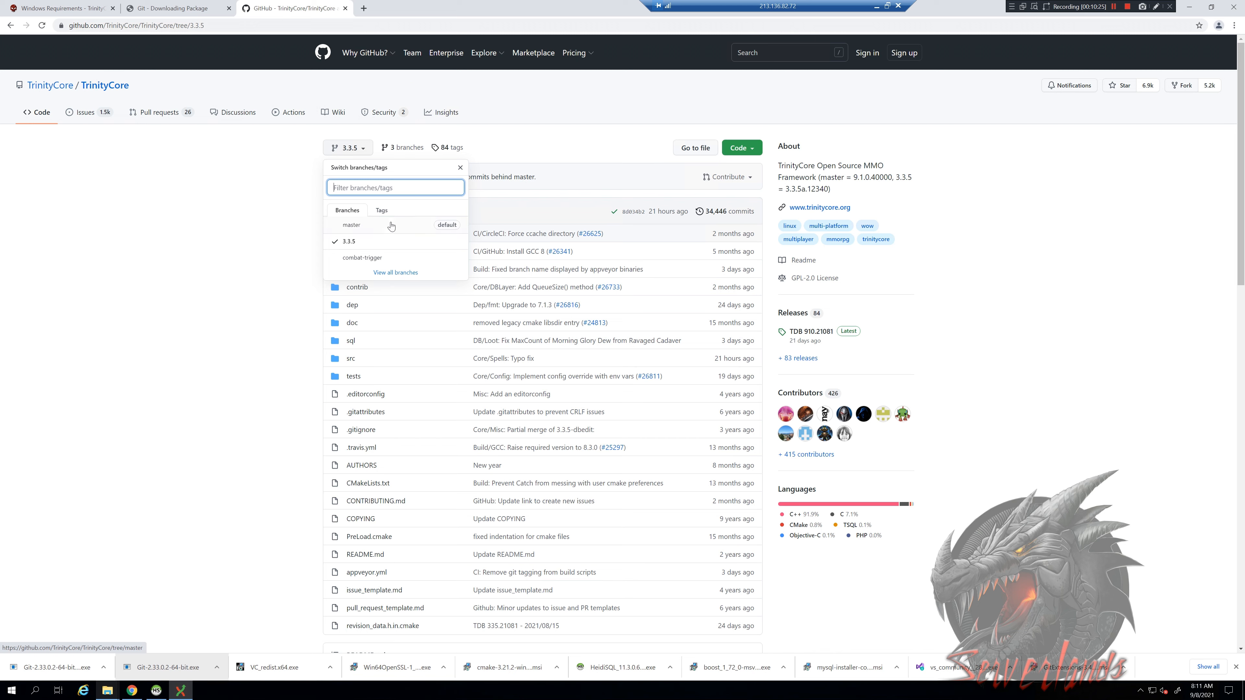
left_click(248, 193)
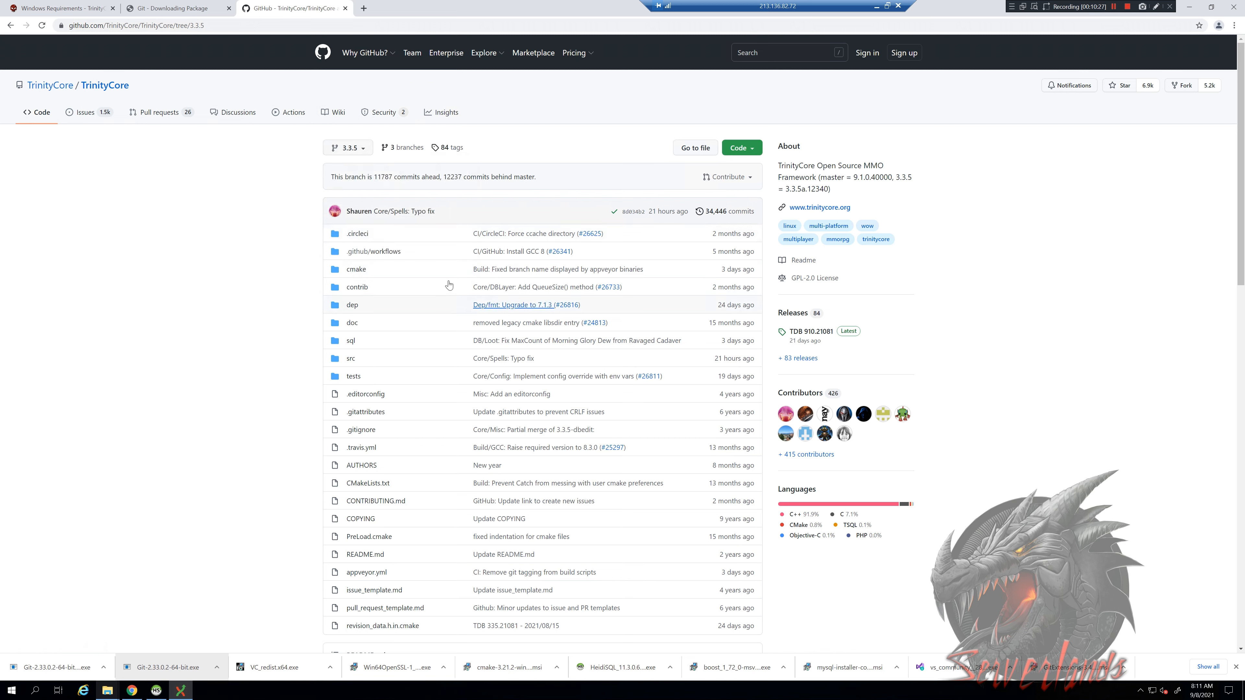
Step: Copy the repository's HTTPS clone address from the Code menu
left_click(752, 148)
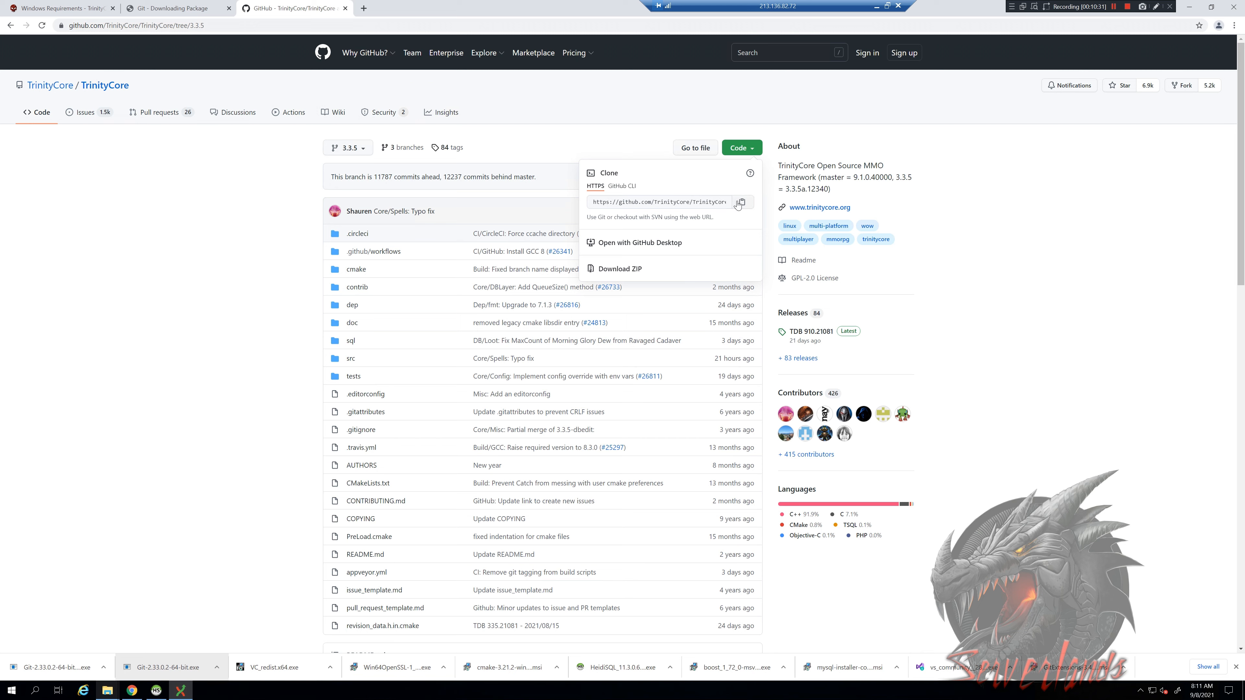
left_click(710, 197)
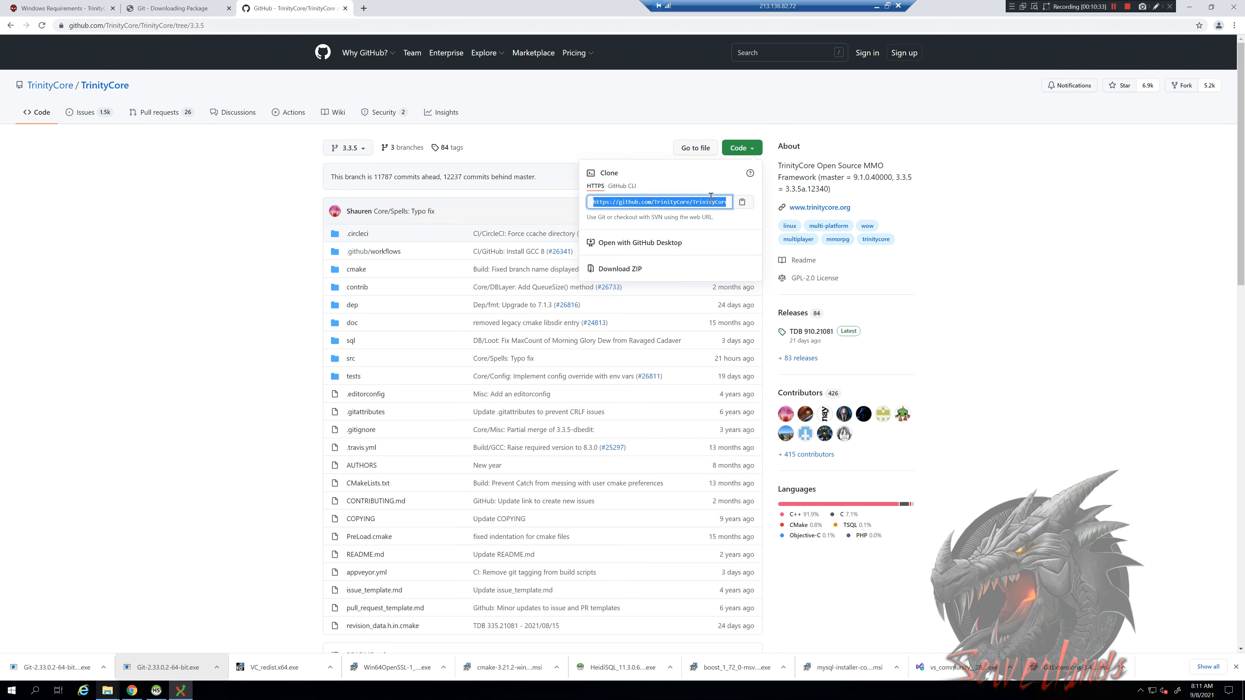
left_click(283, 207)
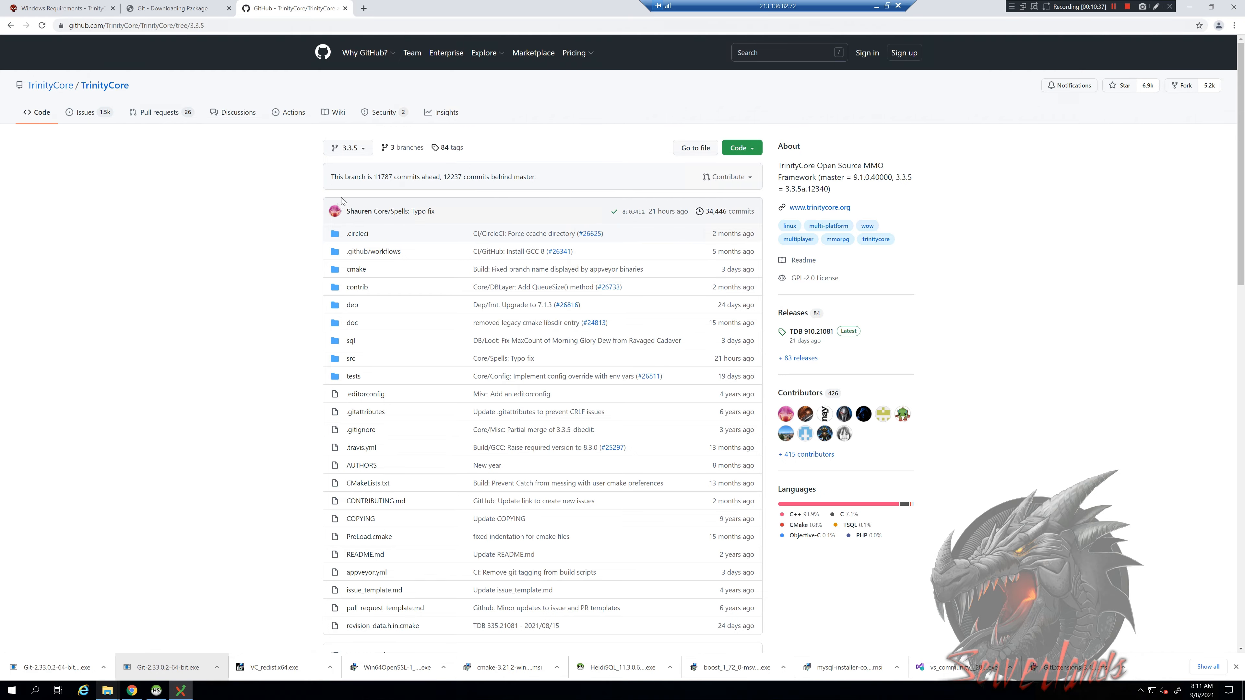
scroll(321, 234, "down", 3)
scroll(319, 235, "up", 3)
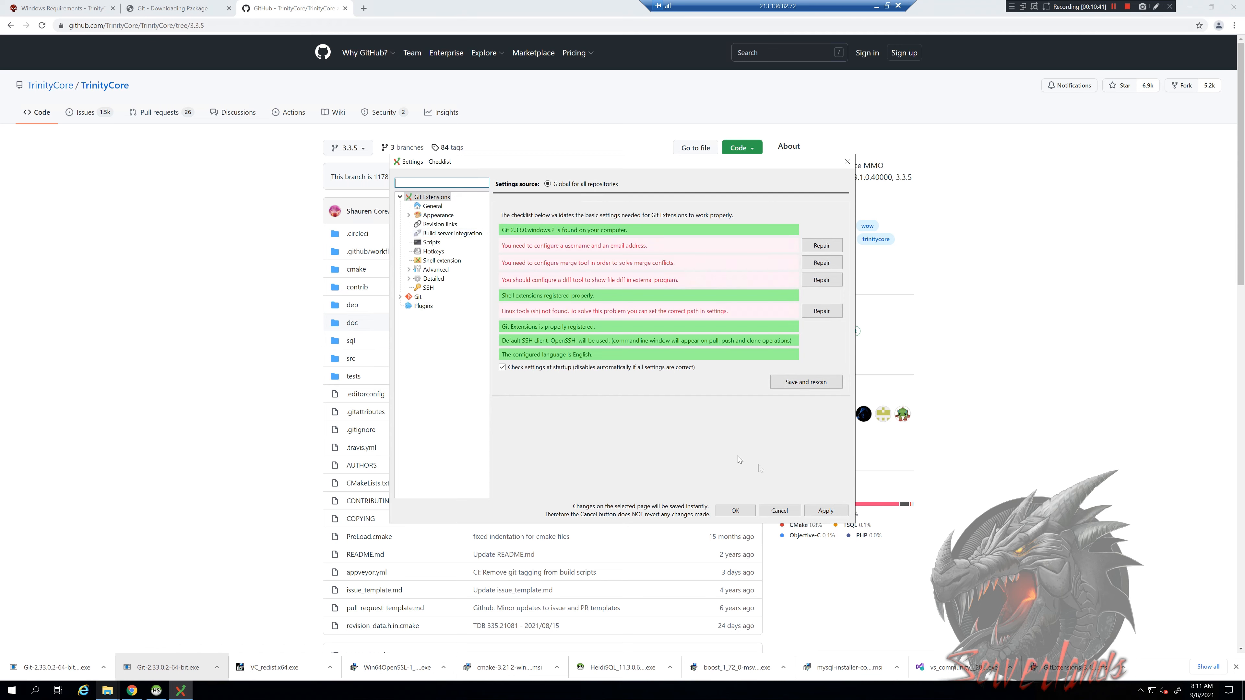
Step: Accept the settings checklist, check the TrinityCore.git URL and core destination, then bring up Serverlands
left_click(734, 511)
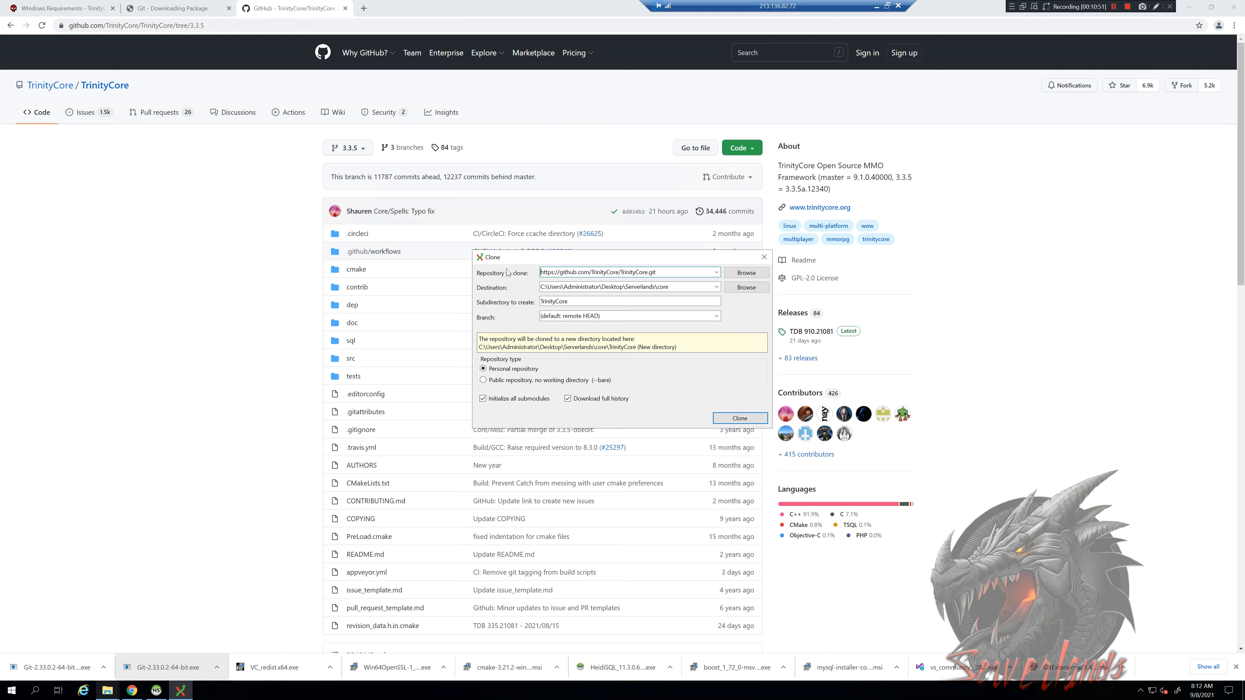
left_click_drag(664, 271, 461, 252)
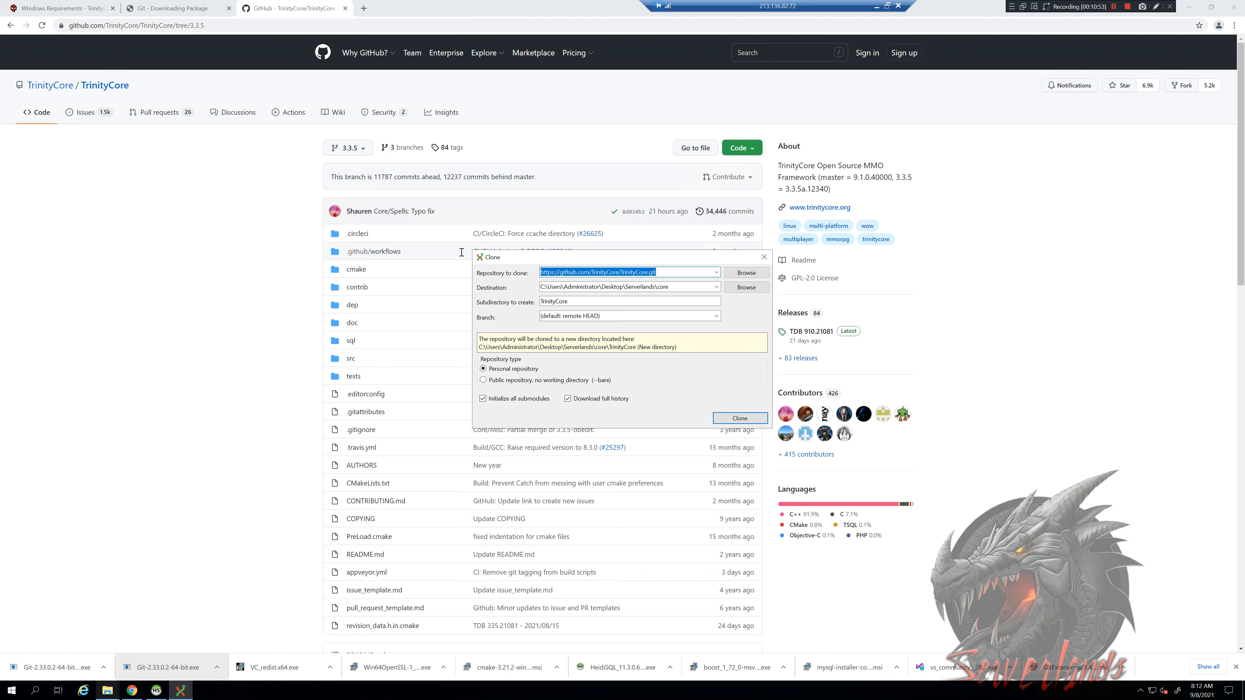
left_click(664, 272)
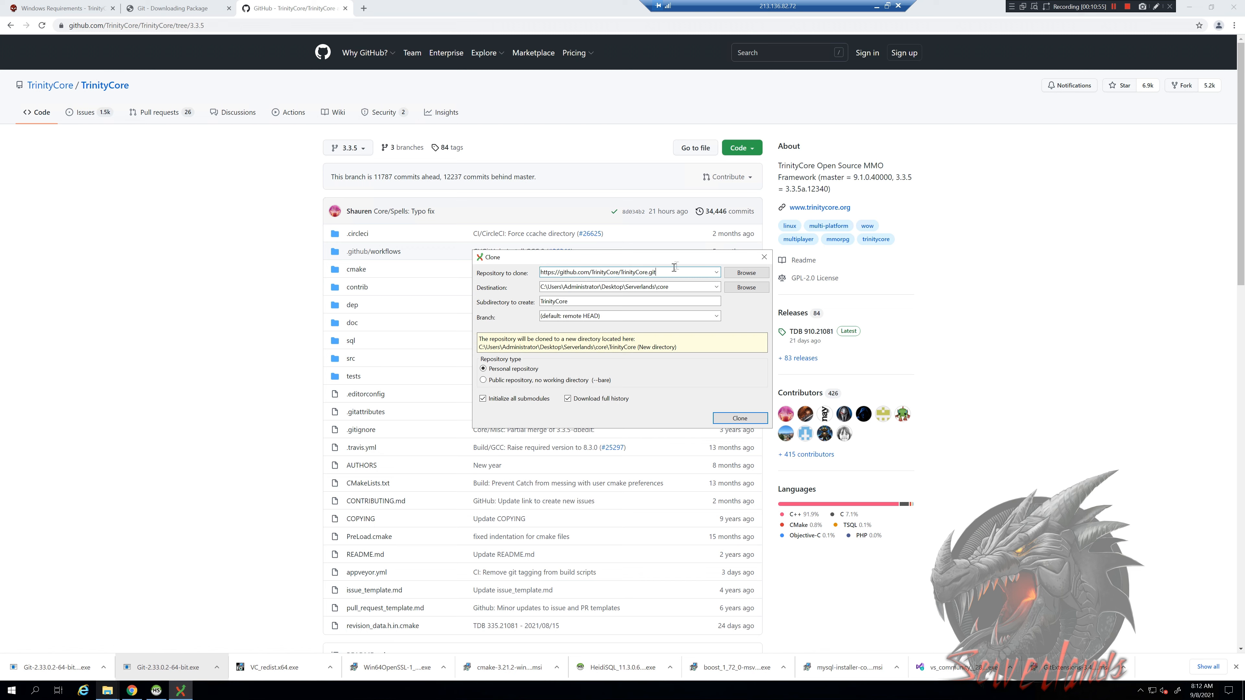
left_click(683, 286)
left_click(561, 287)
mouse_move(115, 684)
left_click(159, 645)
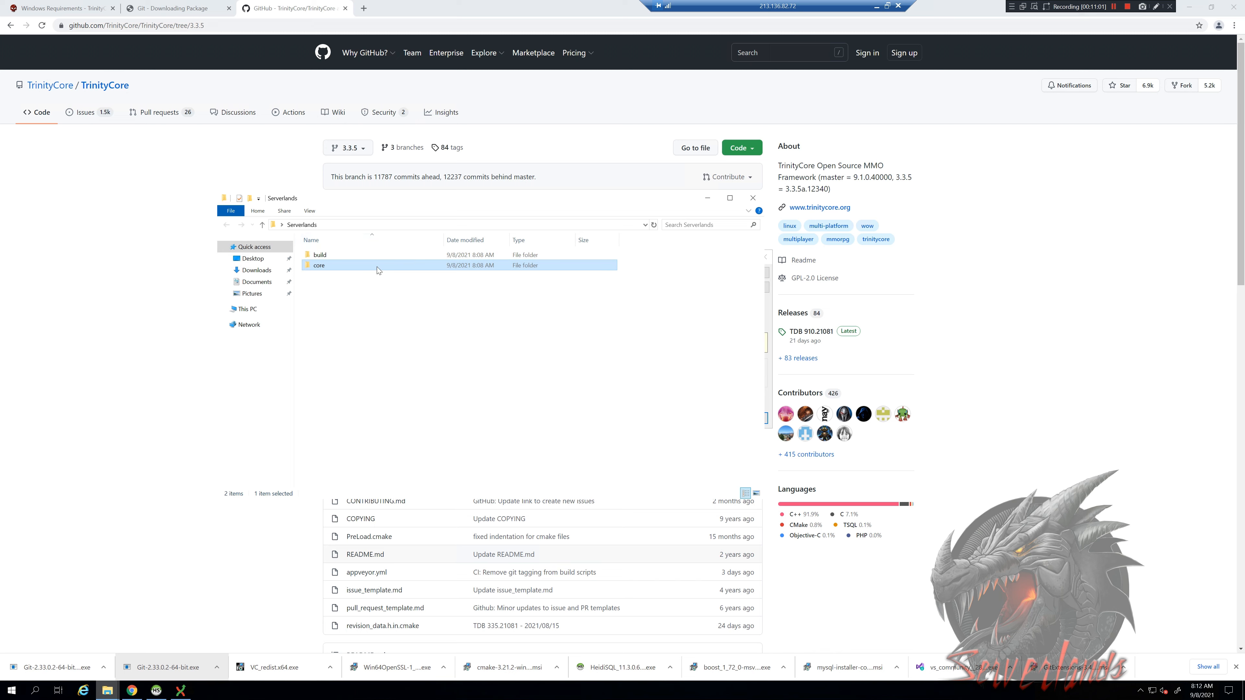
Step: Start a GitExt Clone on the core folder and clear the TrinityCore subdirectory name
right_click(376, 266)
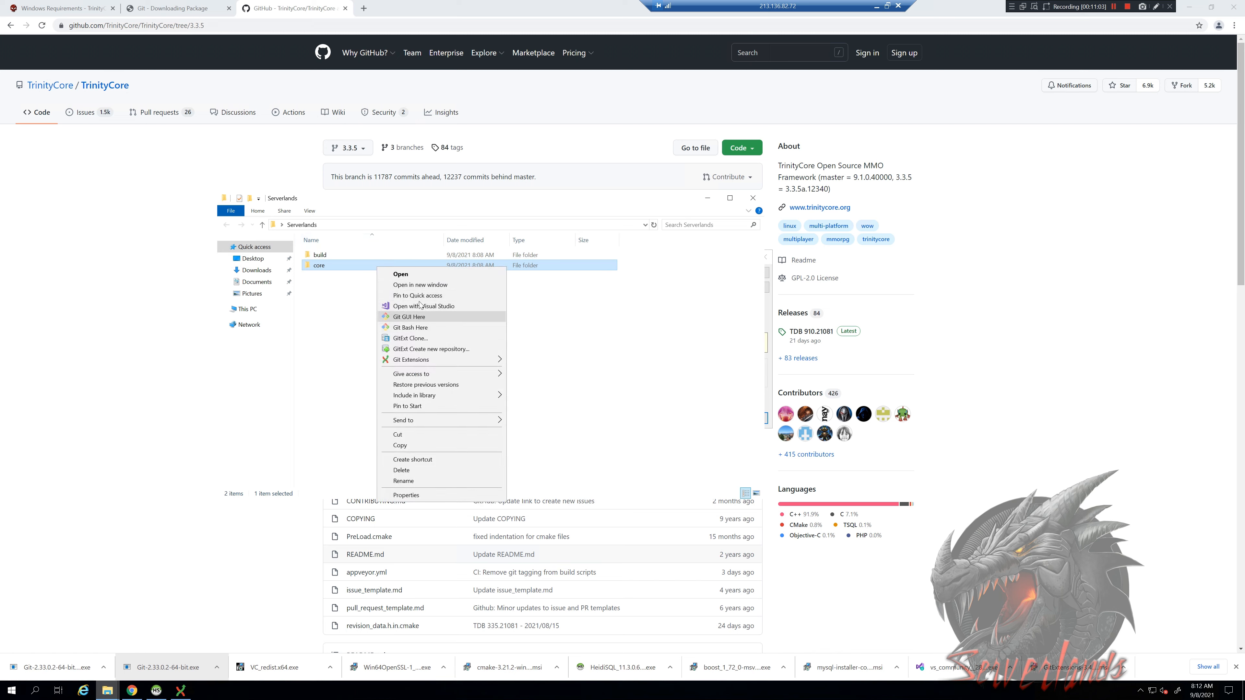
left_click(411, 338)
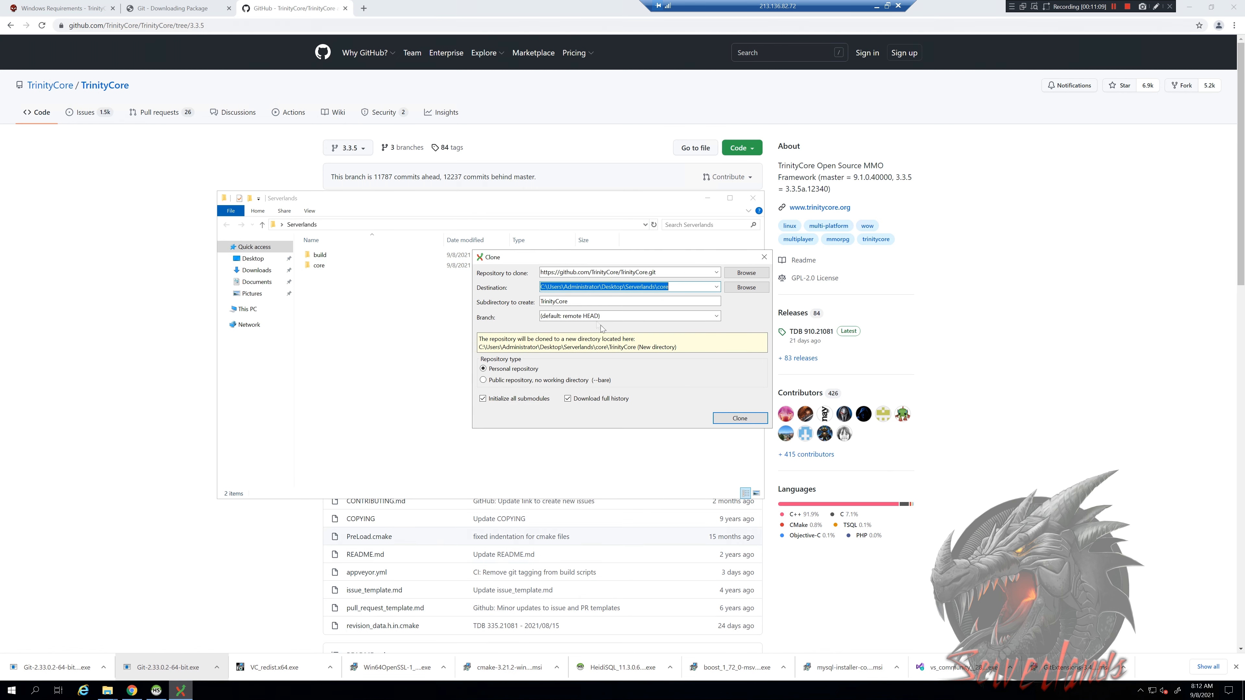
left_click(590, 302)
double_click(564, 302)
key("BackSpace")
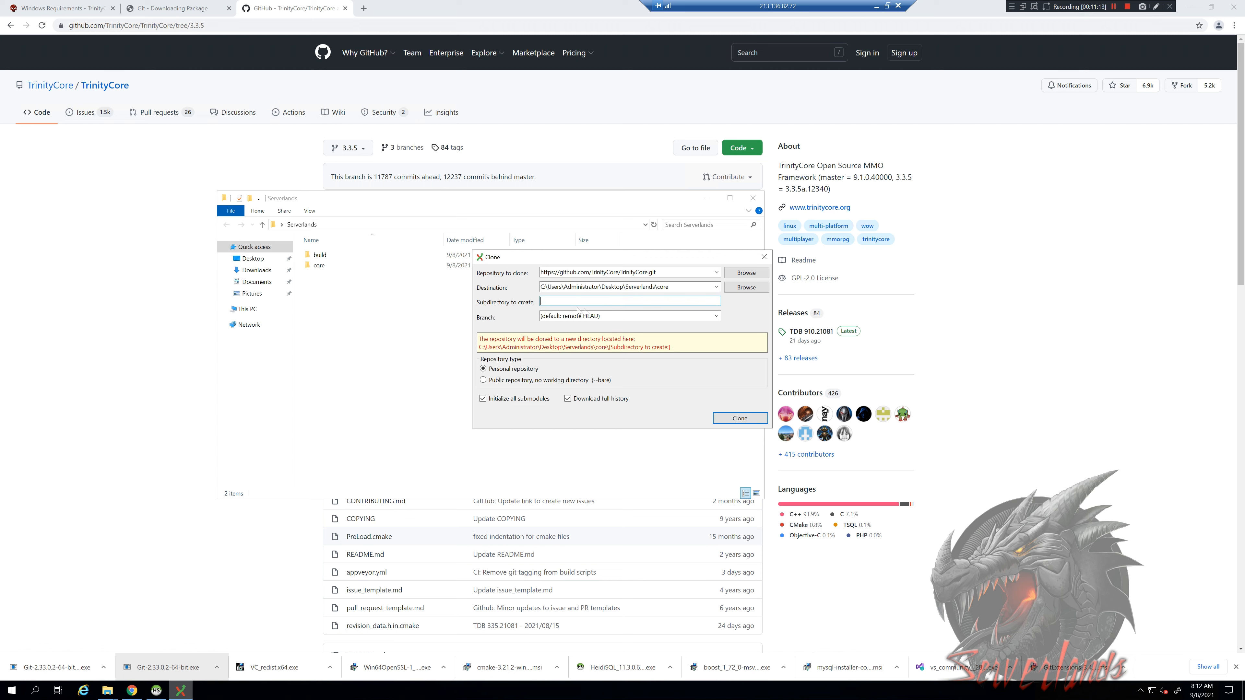
Step: Choose the 3.3.5 branch and start cloning into core
left_click(645, 316)
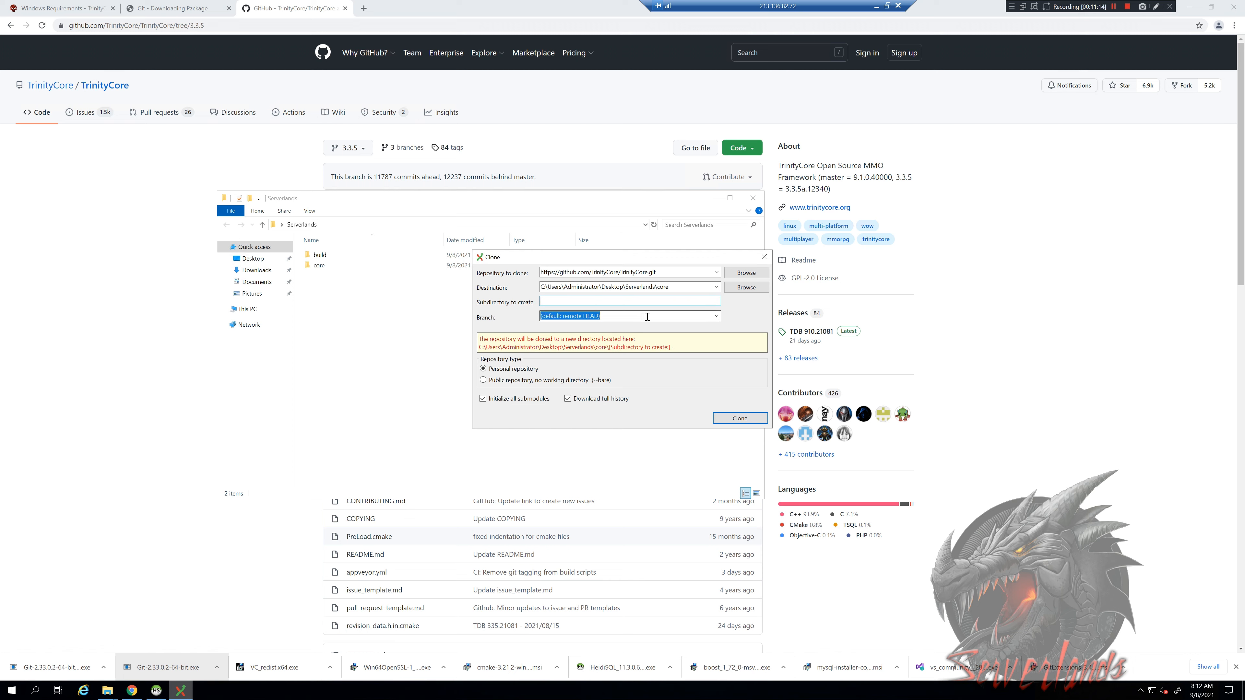
left_click(717, 317)
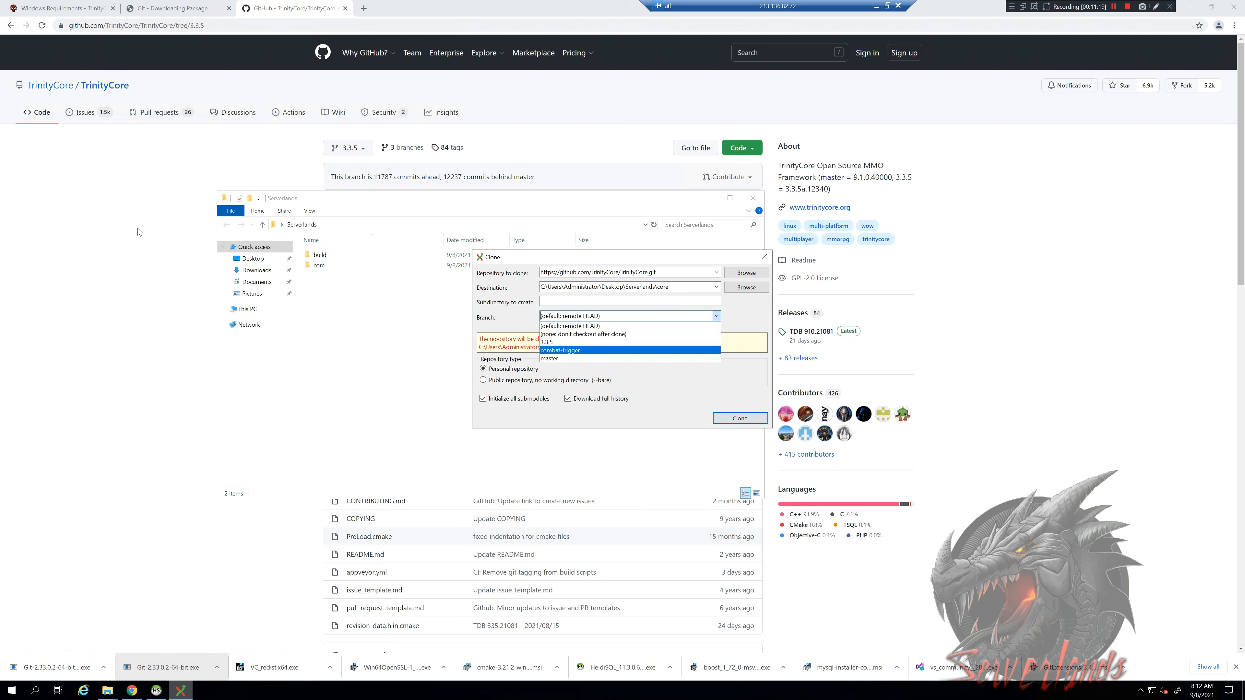
left_click(165, 233)
left_click(361, 148)
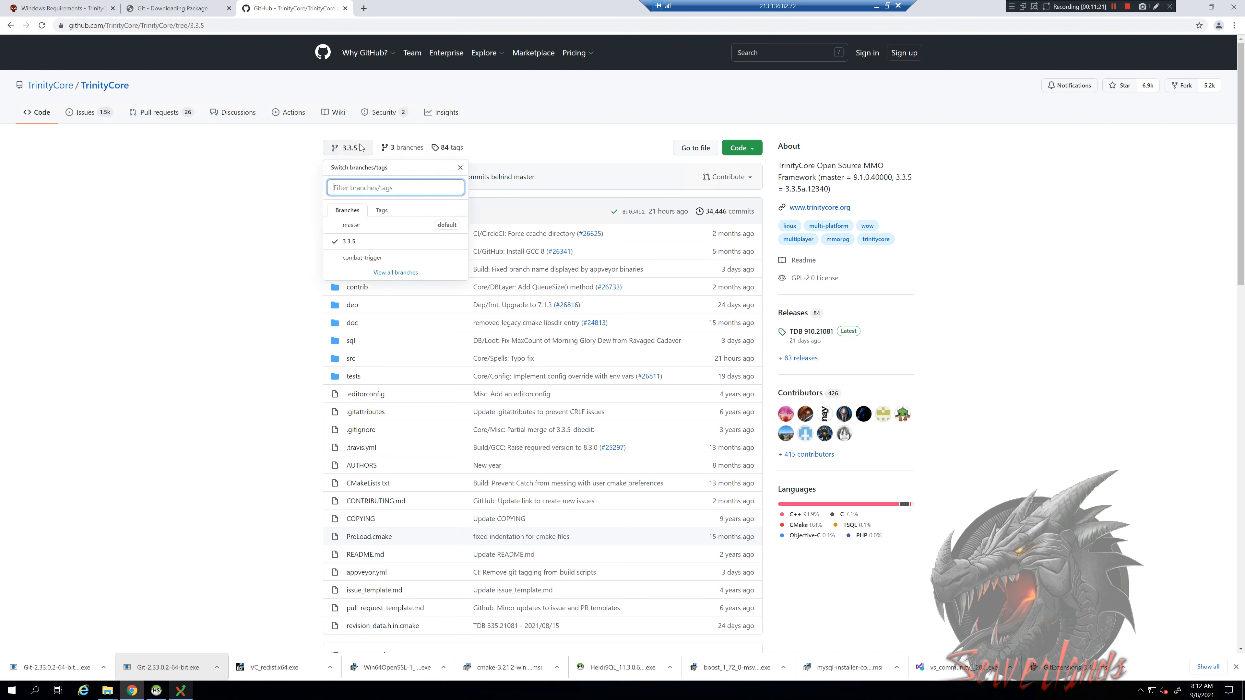
key("alt+Tab")
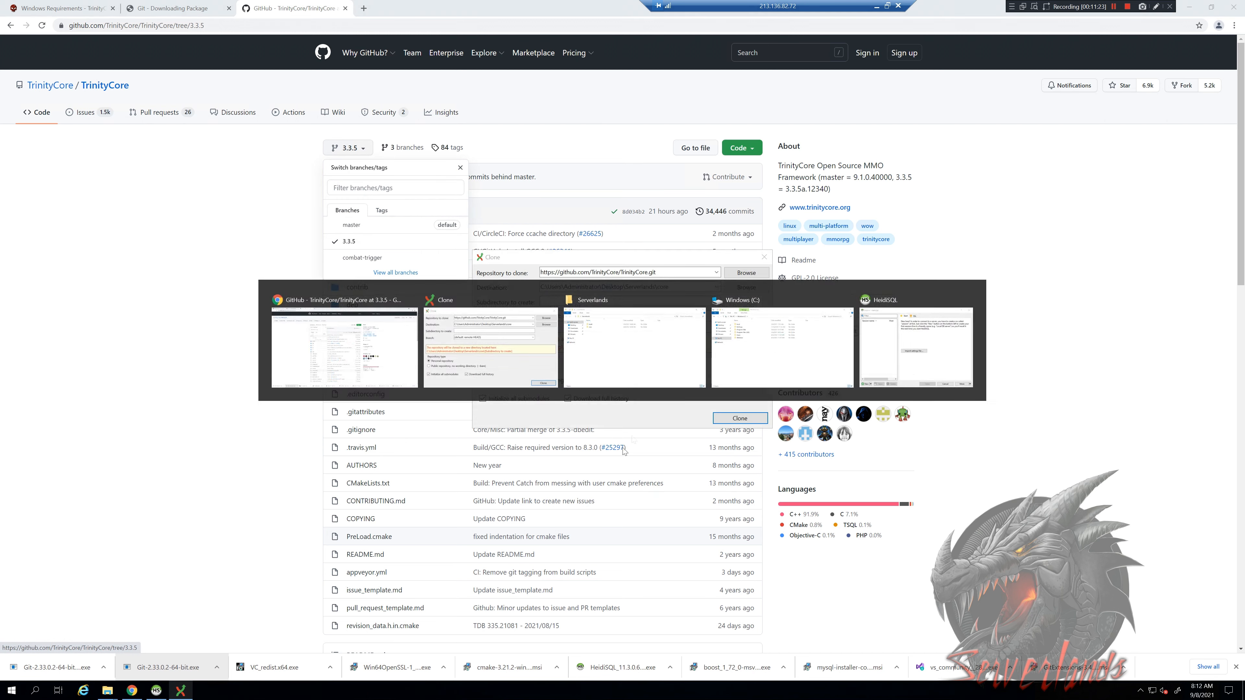
left_click(716, 315)
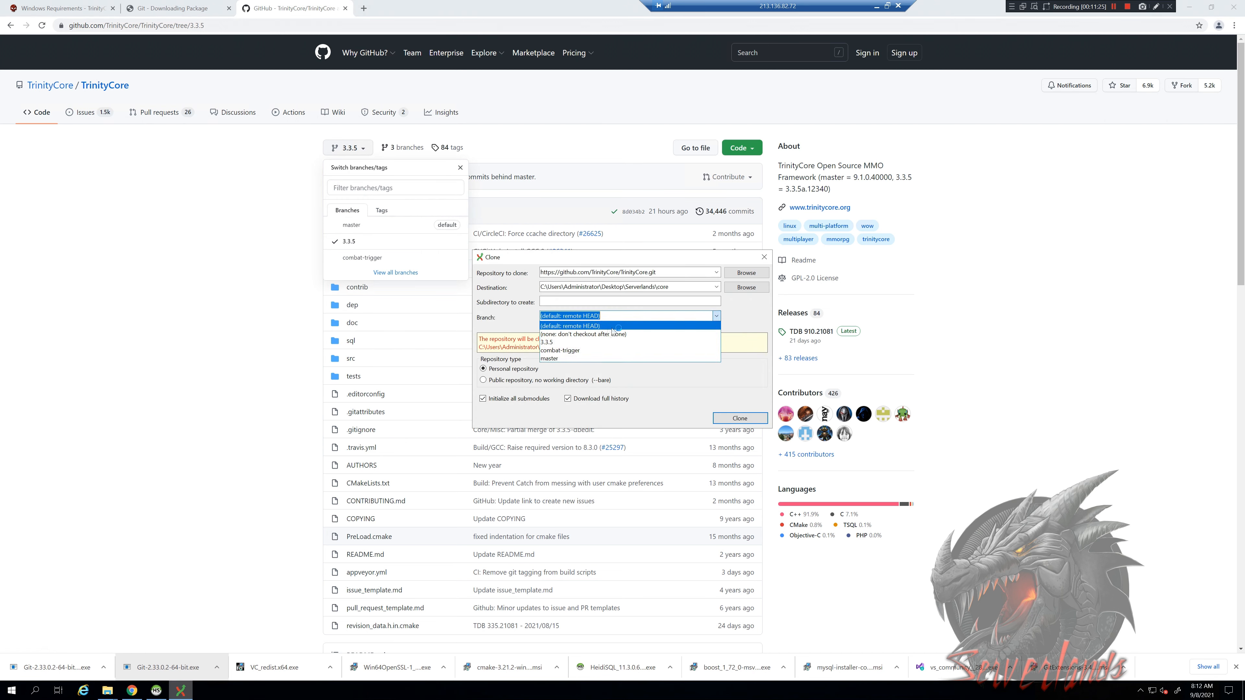
left_click(573, 344)
left_click(736, 420)
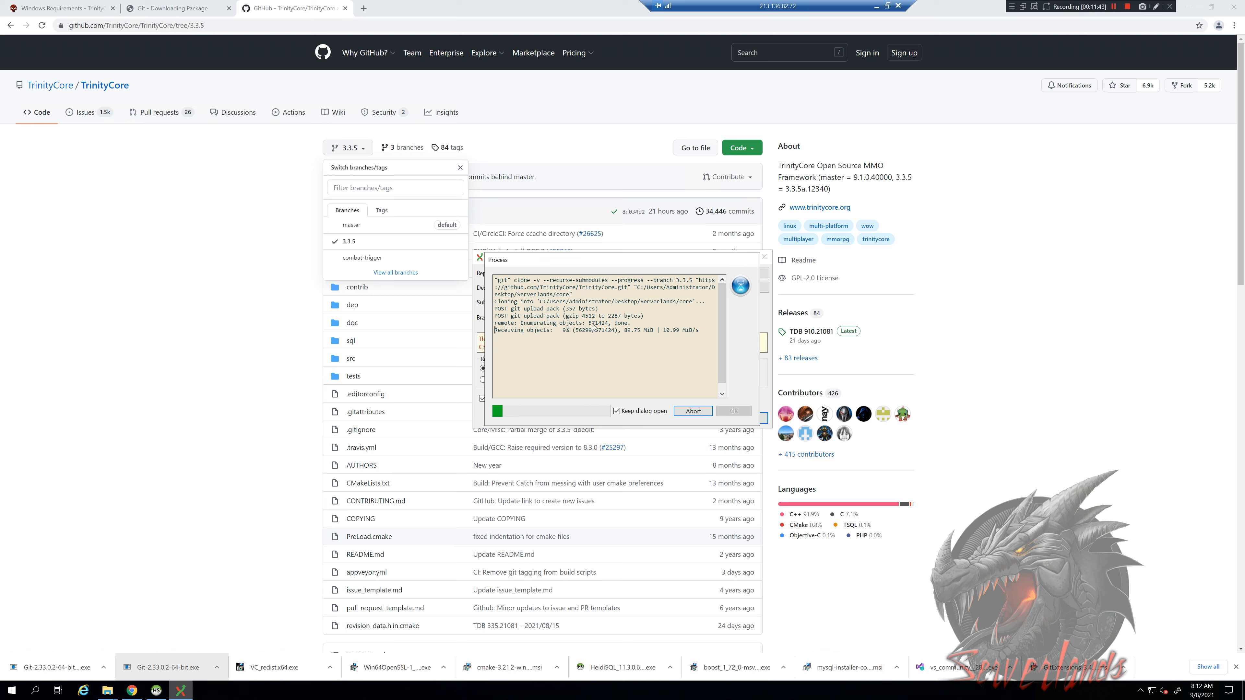
left_click(180, 240)
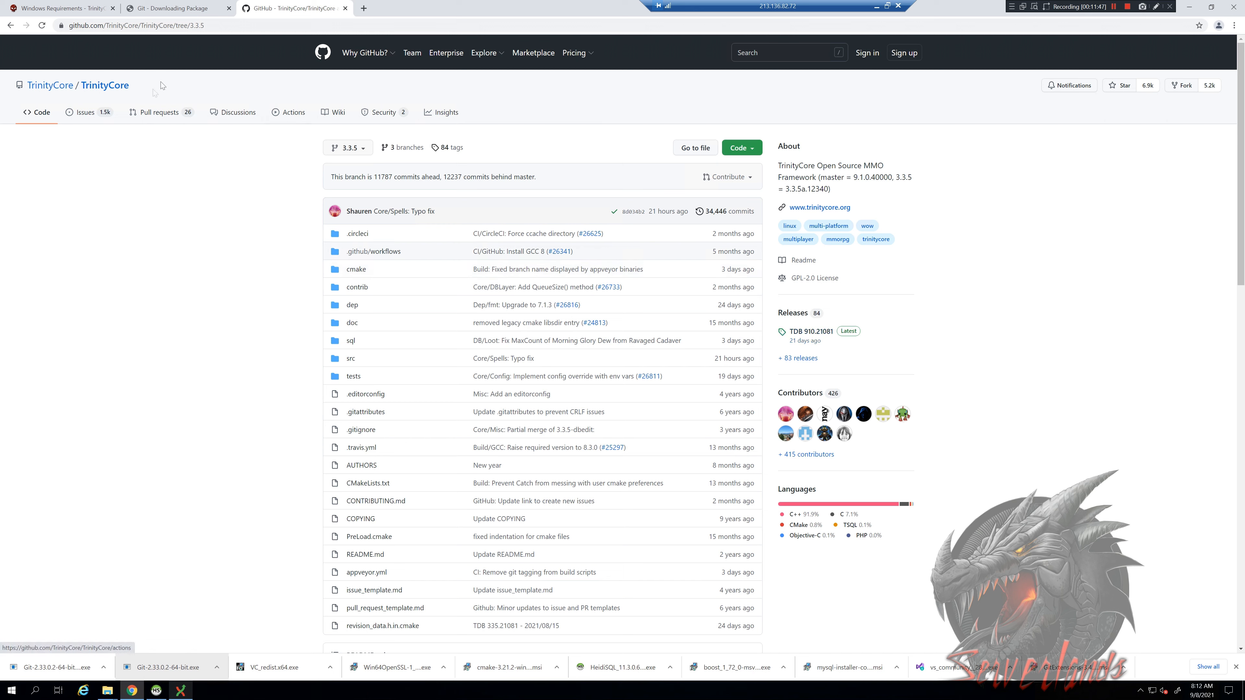
Step: Open the TrinityCore releases page and look over the TDB releases
left_click(794, 316)
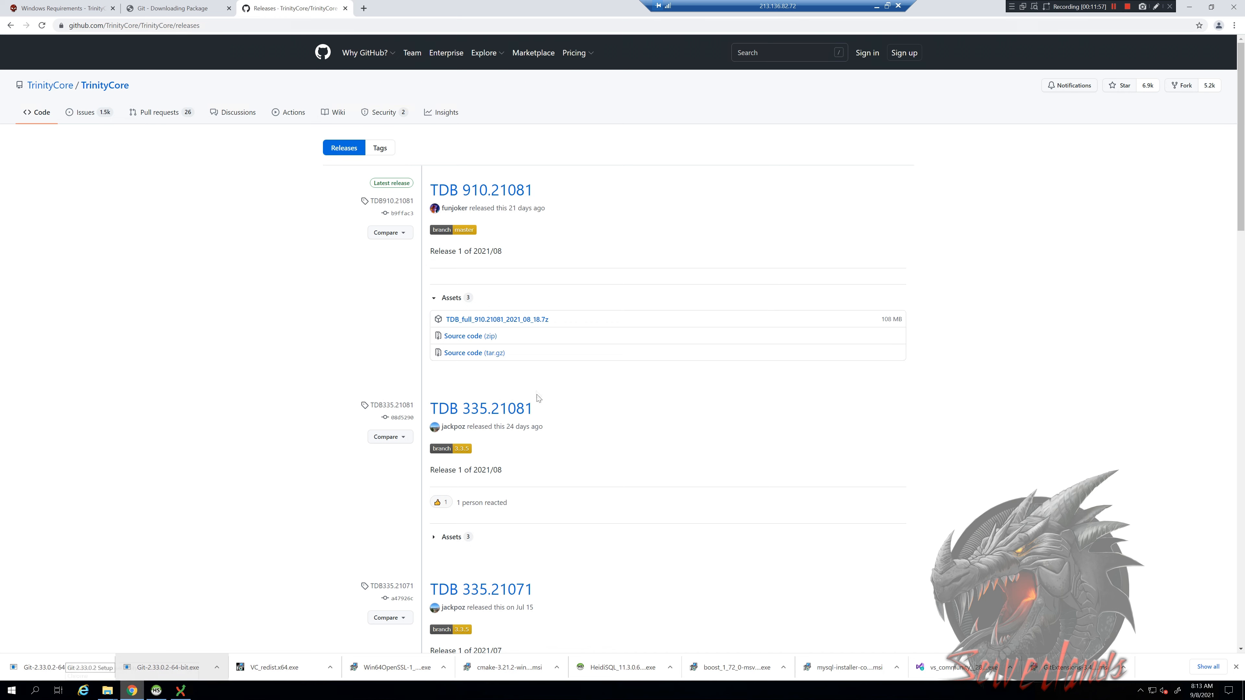
scroll(537, 397, "down", 1)
scroll(207, 185, "up", 1)
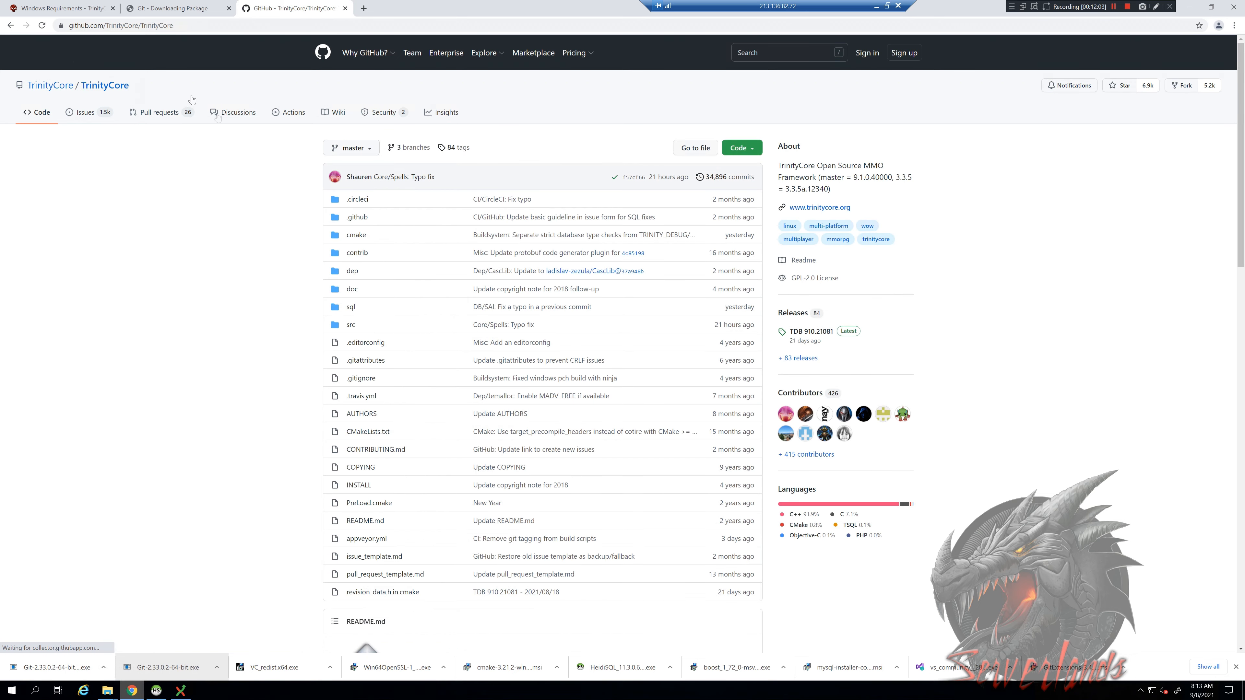
left_click(795, 313)
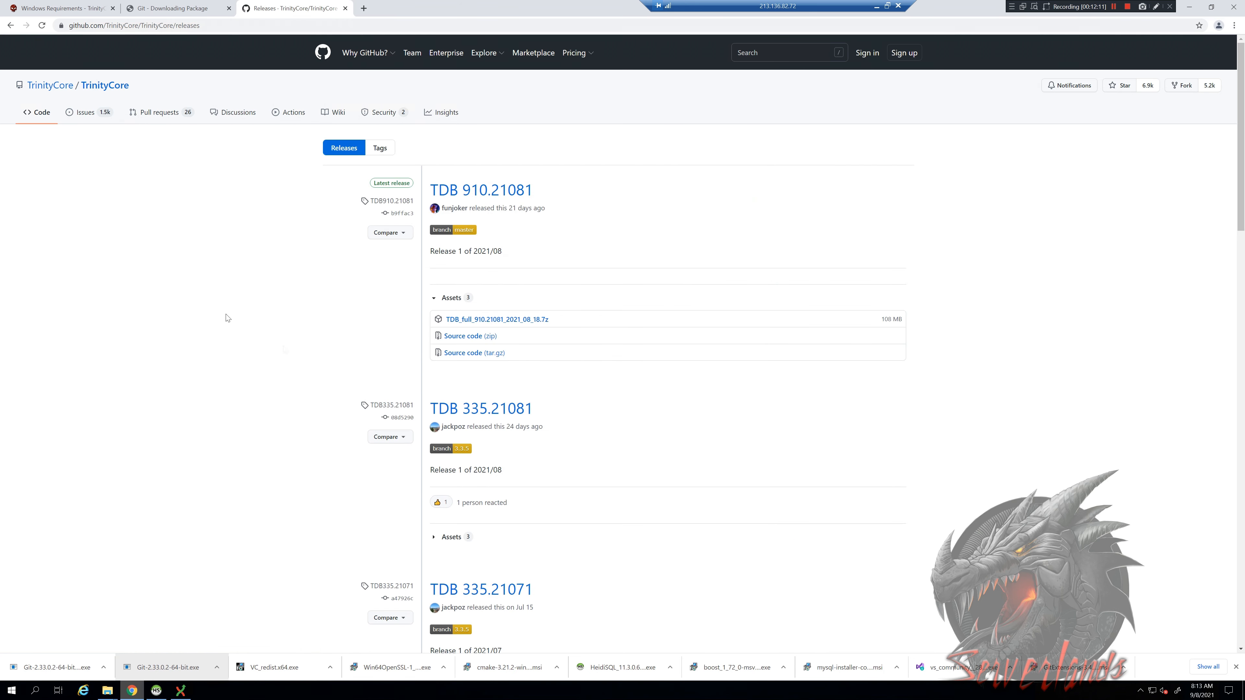
scroll(284, 372, "down", 2)
left_click_drag(547, 512, 478, 511)
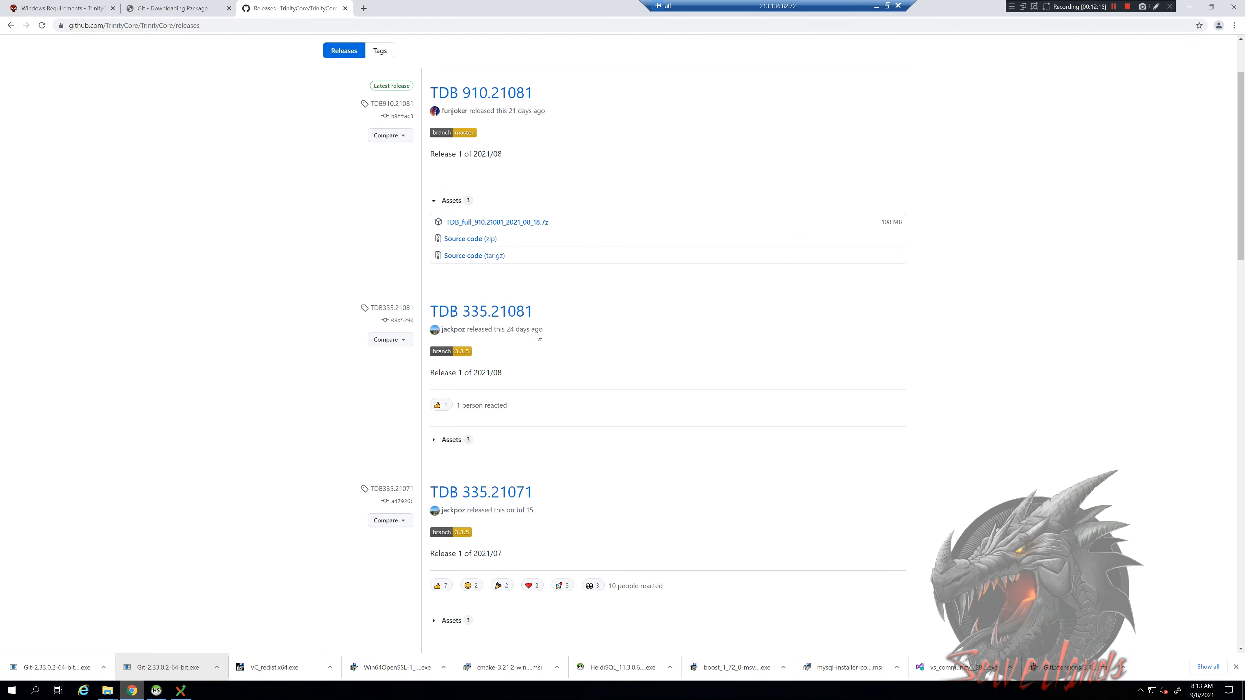
left_click_drag(542, 337, 484, 337)
left_click(571, 333)
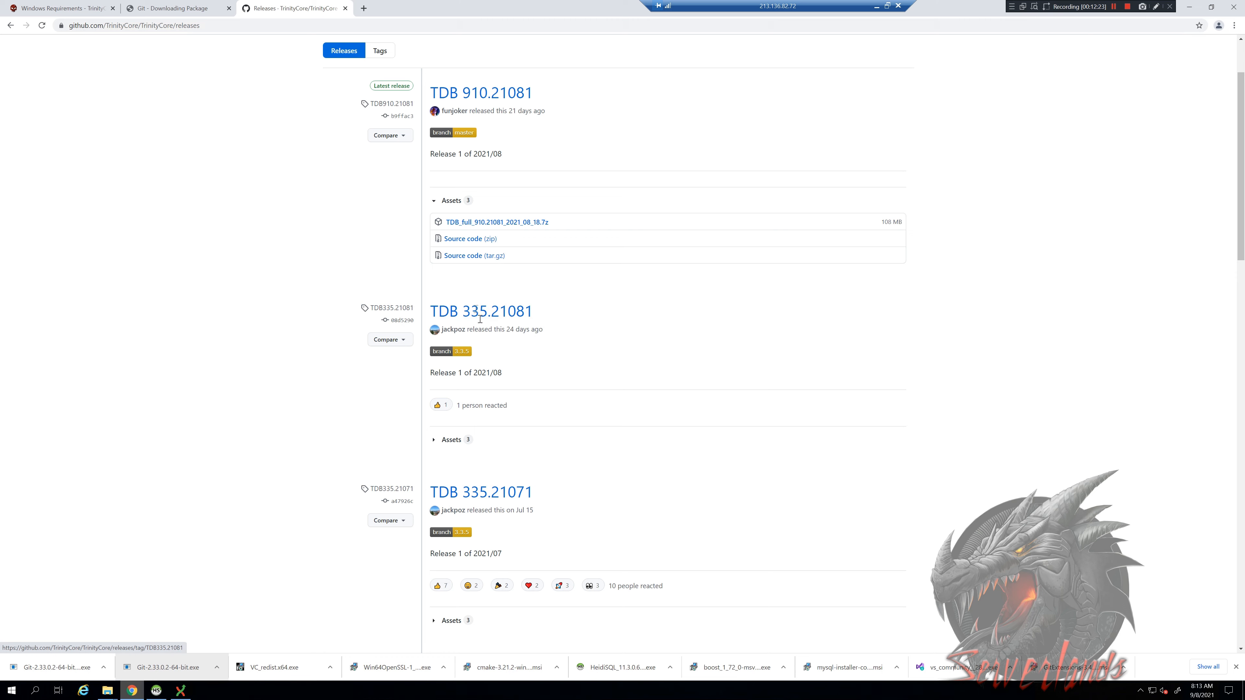
scroll(500, 311, "up", 2)
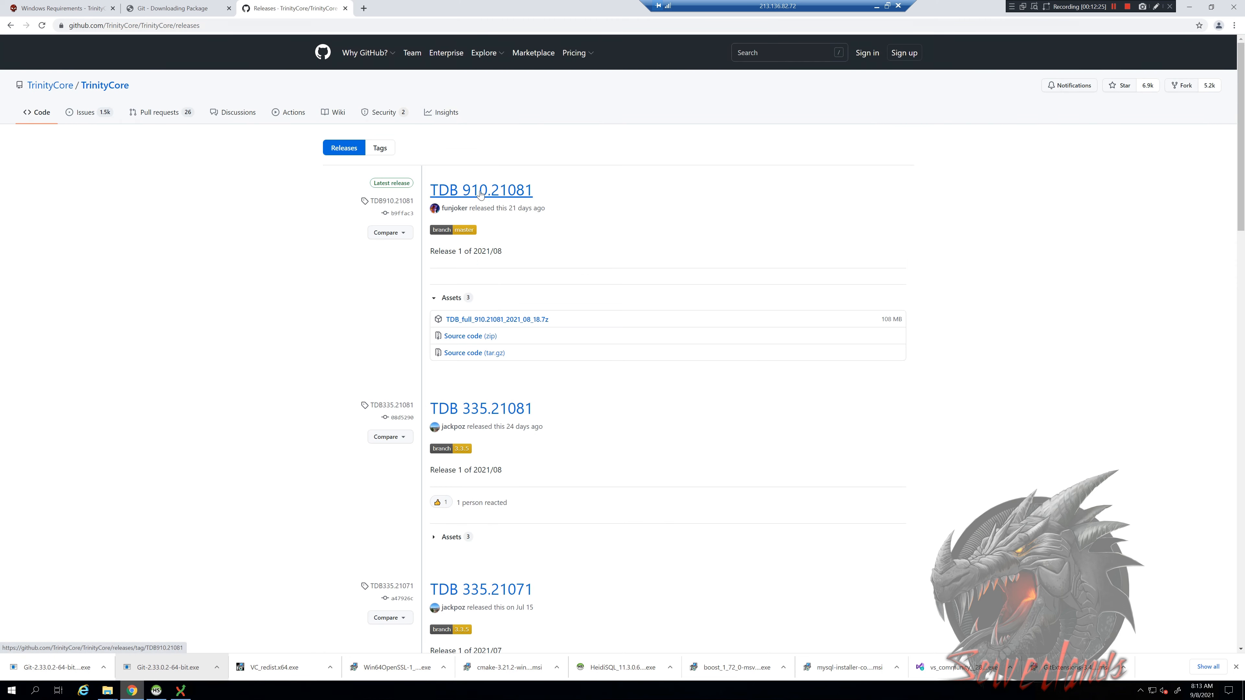
Step: Open the TDB 335.21081 release and download TDB_full_world_335.21081_2021_08_15.7z
mouse_move(555, 192)
left_mouse_down()
mouse_move(468, 192)
mouse_move(545, 197)
left_mouse_up()
mouse_move(551, 409)
left_mouse_down()
mouse_move(461, 408)
mouse_move(551, 409)
left_mouse_up()
left_click(520, 410)
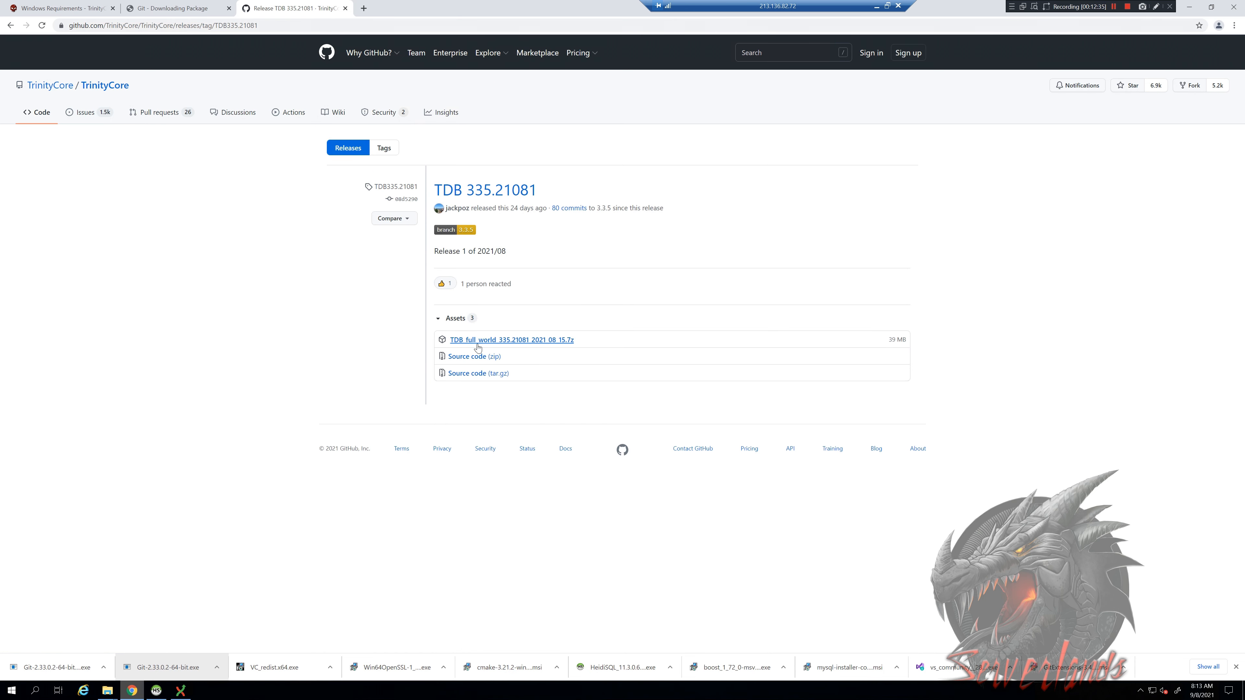
left_click(493, 341)
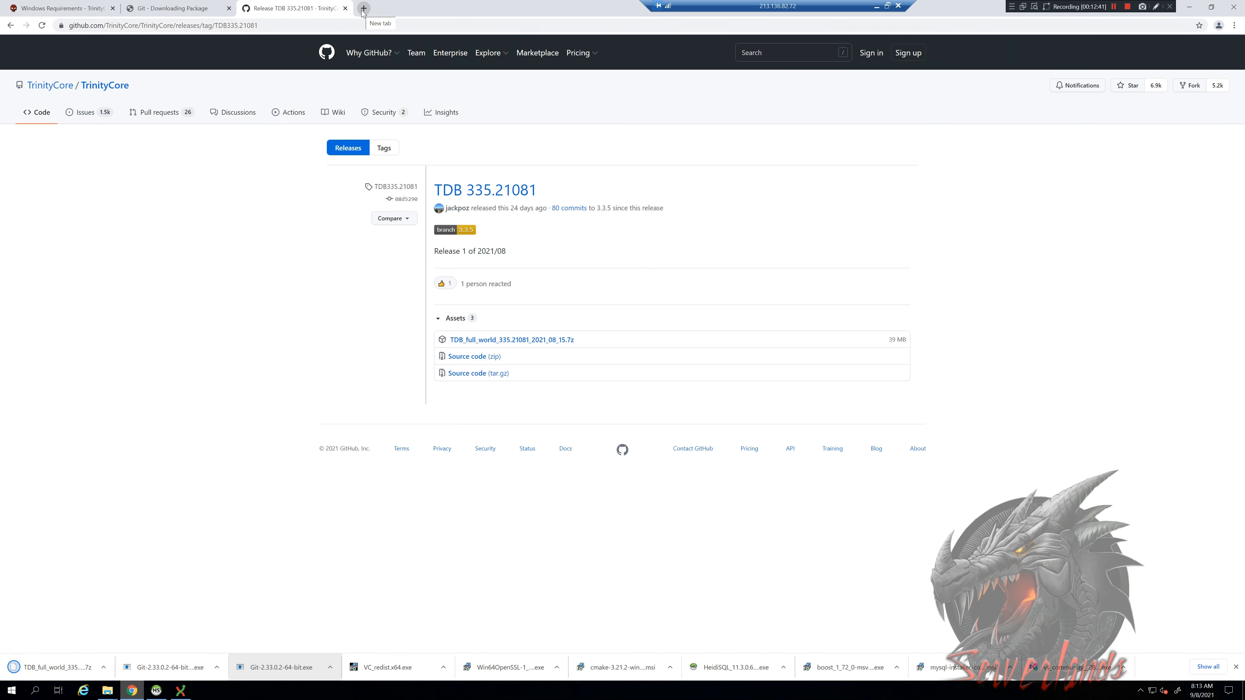
Step: Search 'winrar' in a new tab, go to win-rar.com downloads and get WinRAR 6.02 English 64 bit
left_click(363, 8)
type("w")
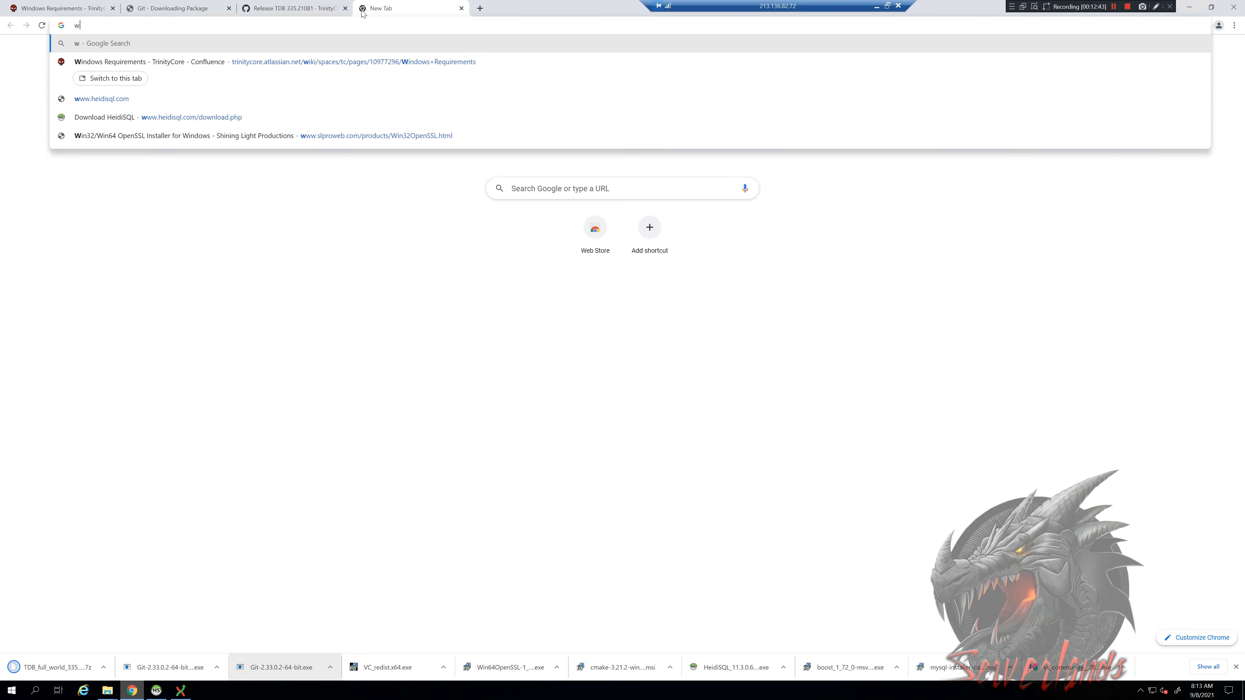
type("inrar")
key("Return")
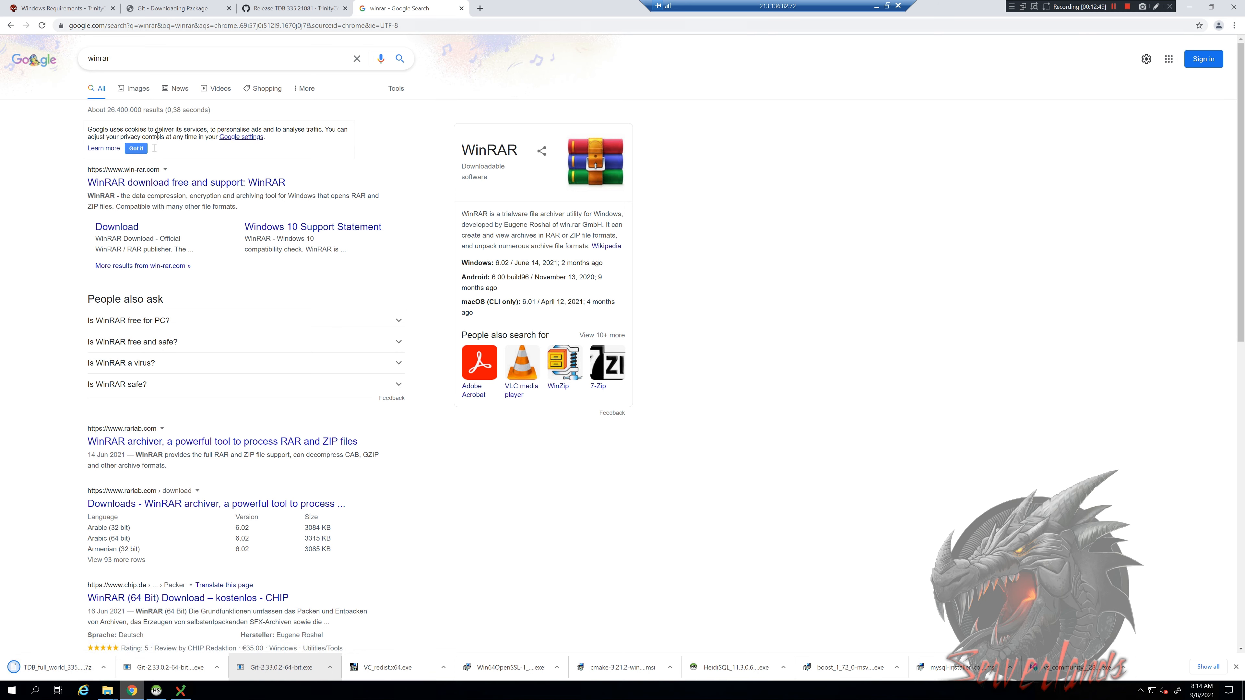
left_click(146, 185)
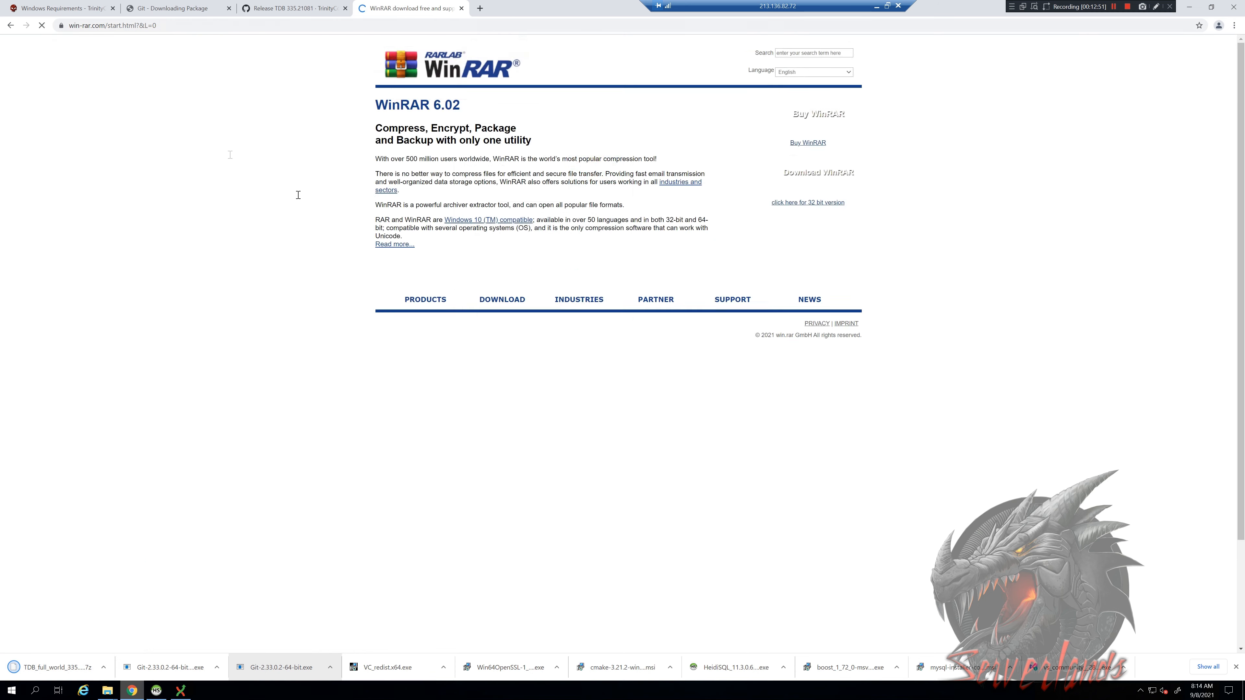
left_click(512, 337)
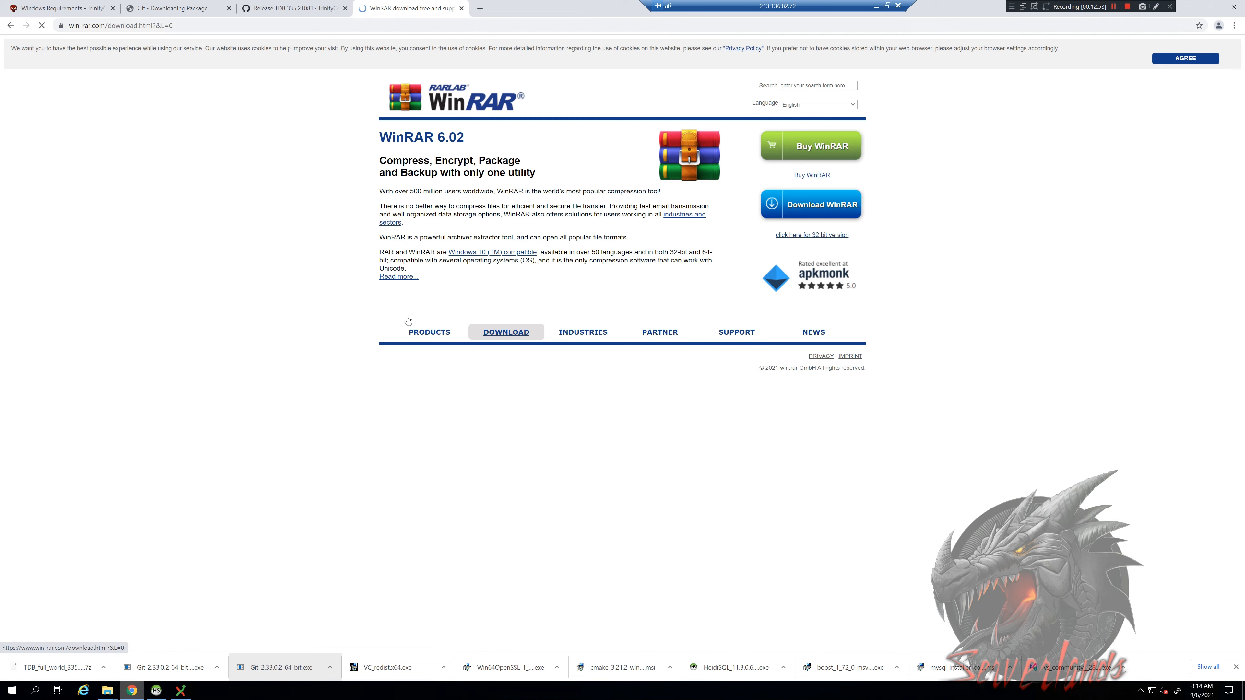
scroll(386, 327, "down", 1)
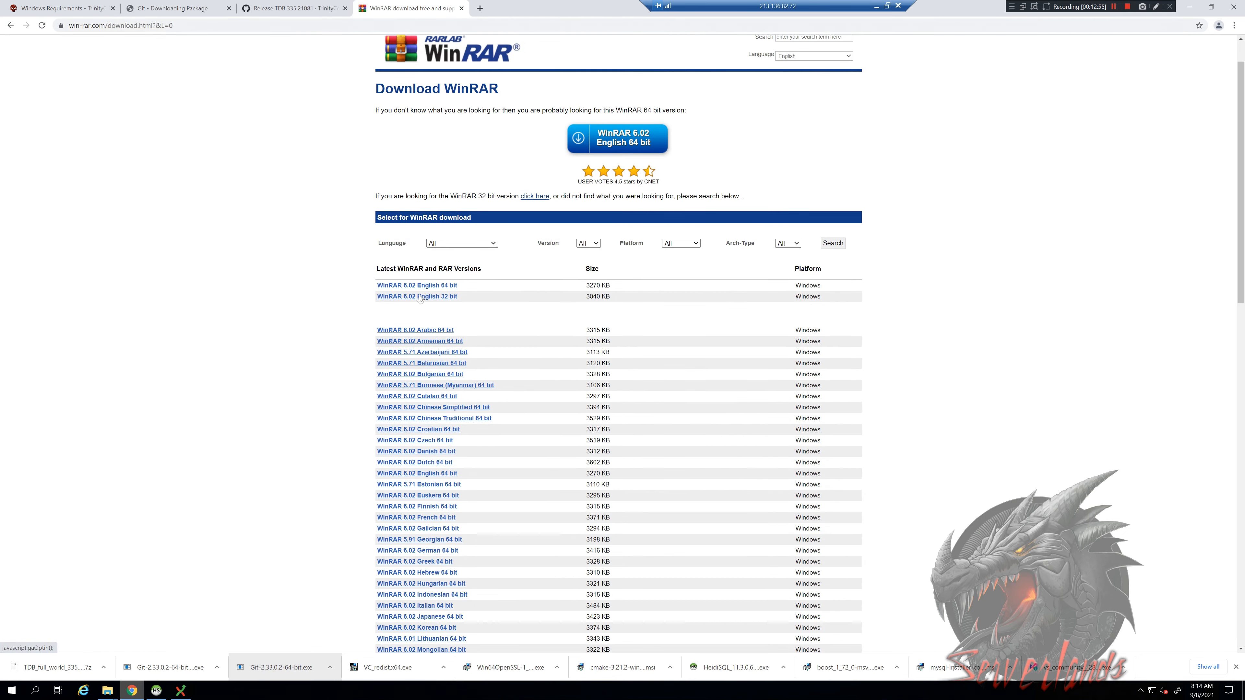
left_click(444, 286)
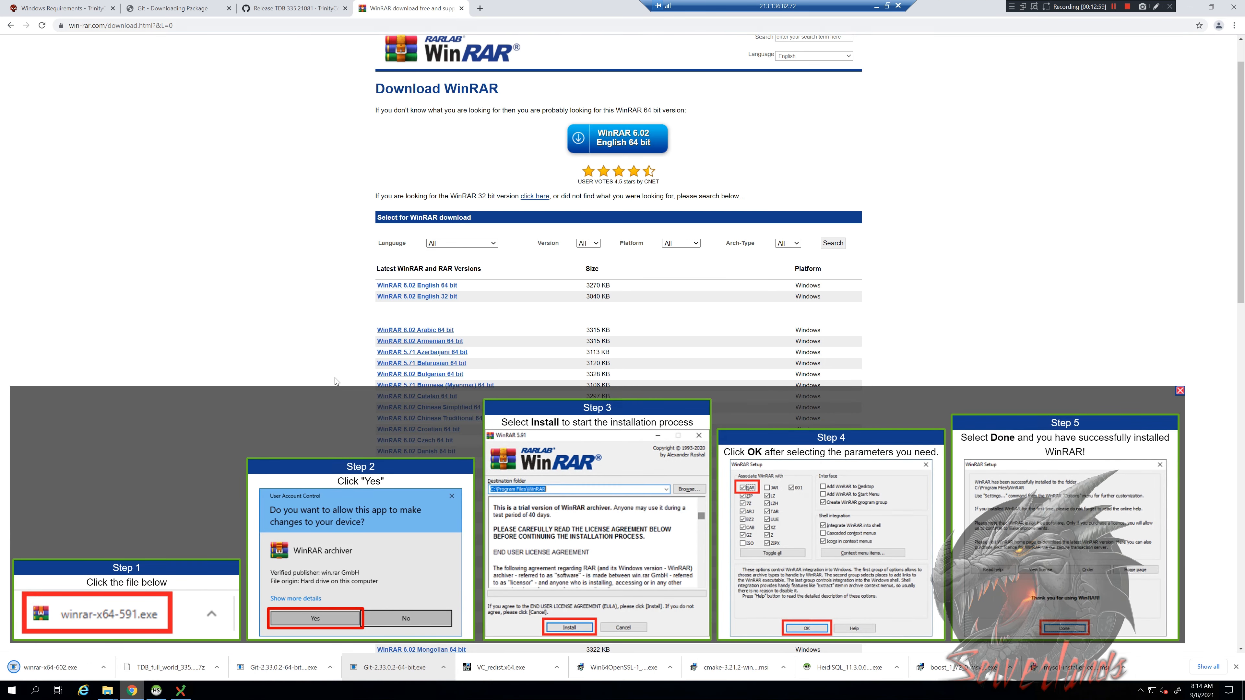
Step: Install winrar-x64-602.exe with default options, check the clone, and open the TDB .7z archive
left_click(58, 673)
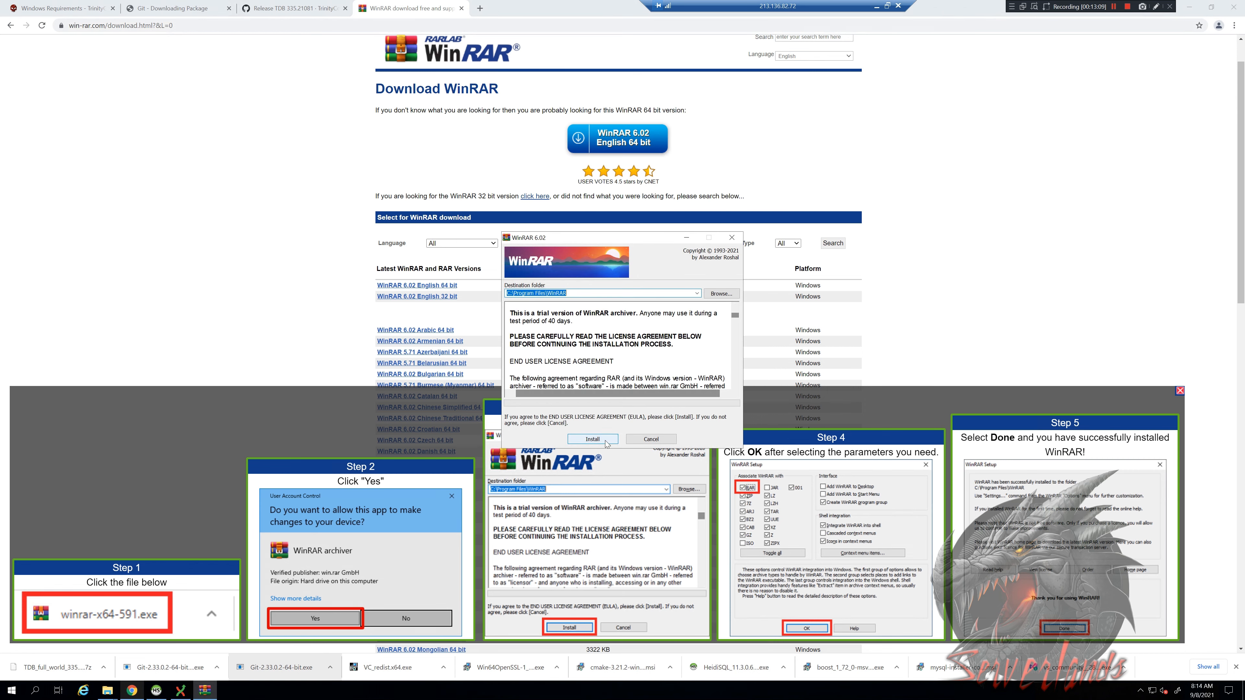
left_click(606, 442)
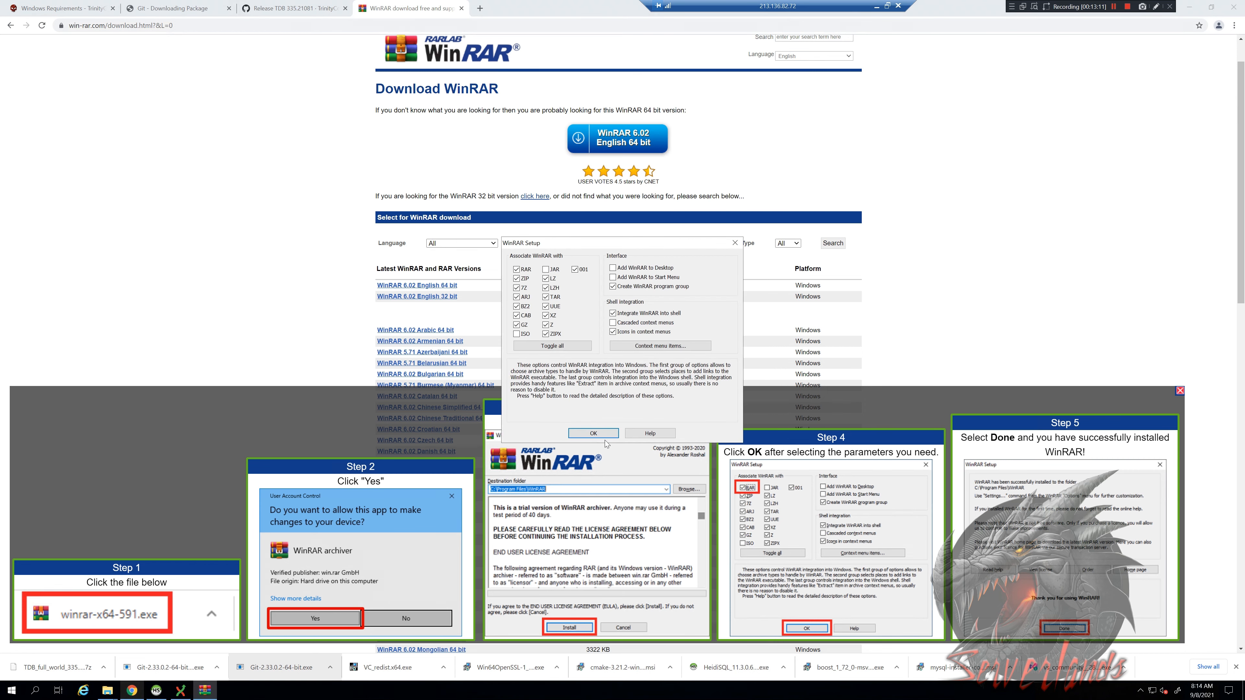
left_click(612, 435)
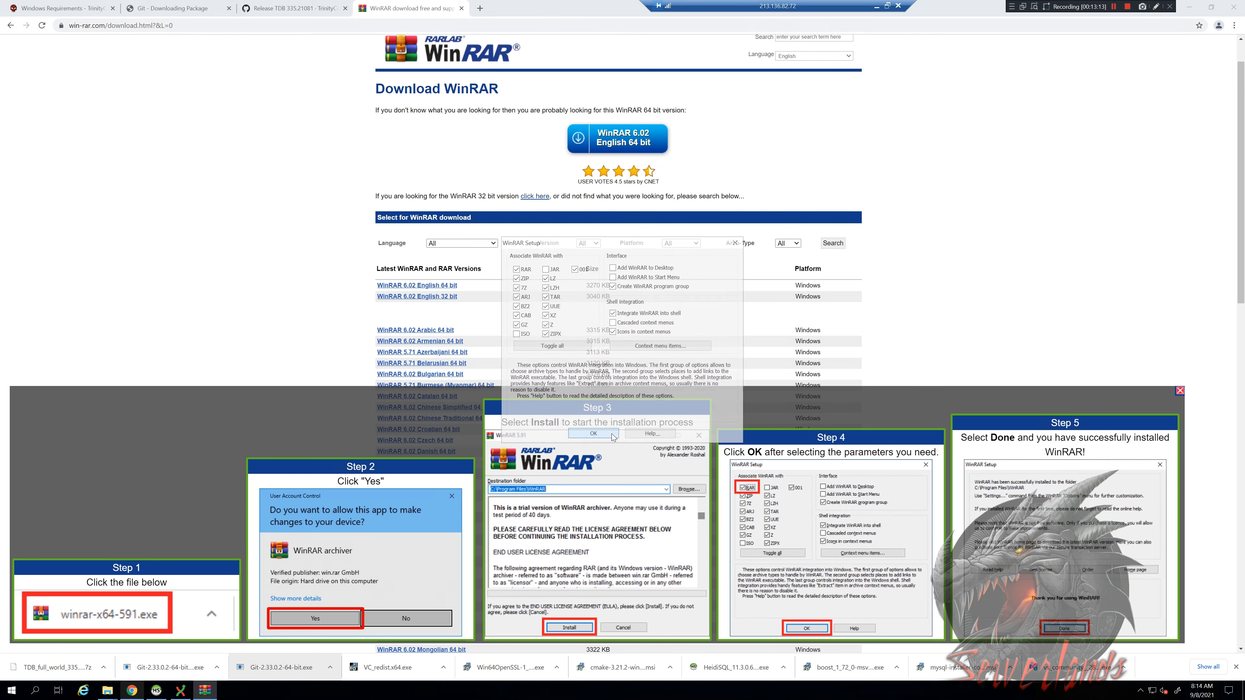
left_click(622, 433)
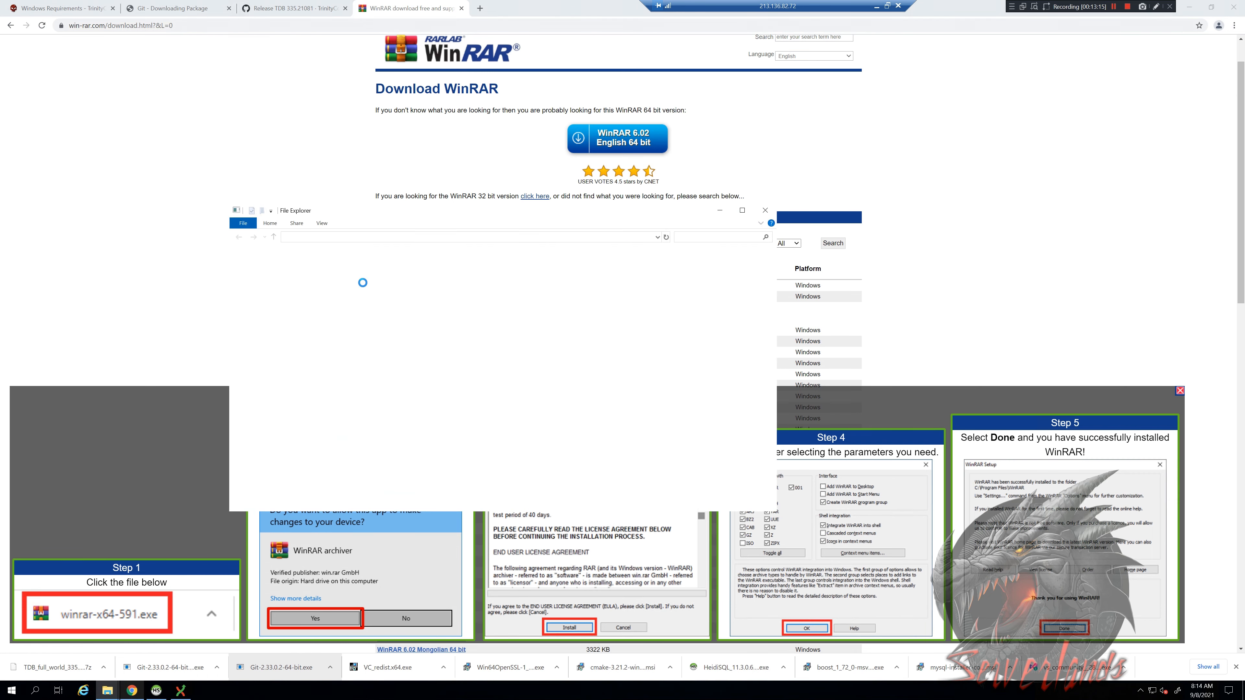
left_click(765, 210)
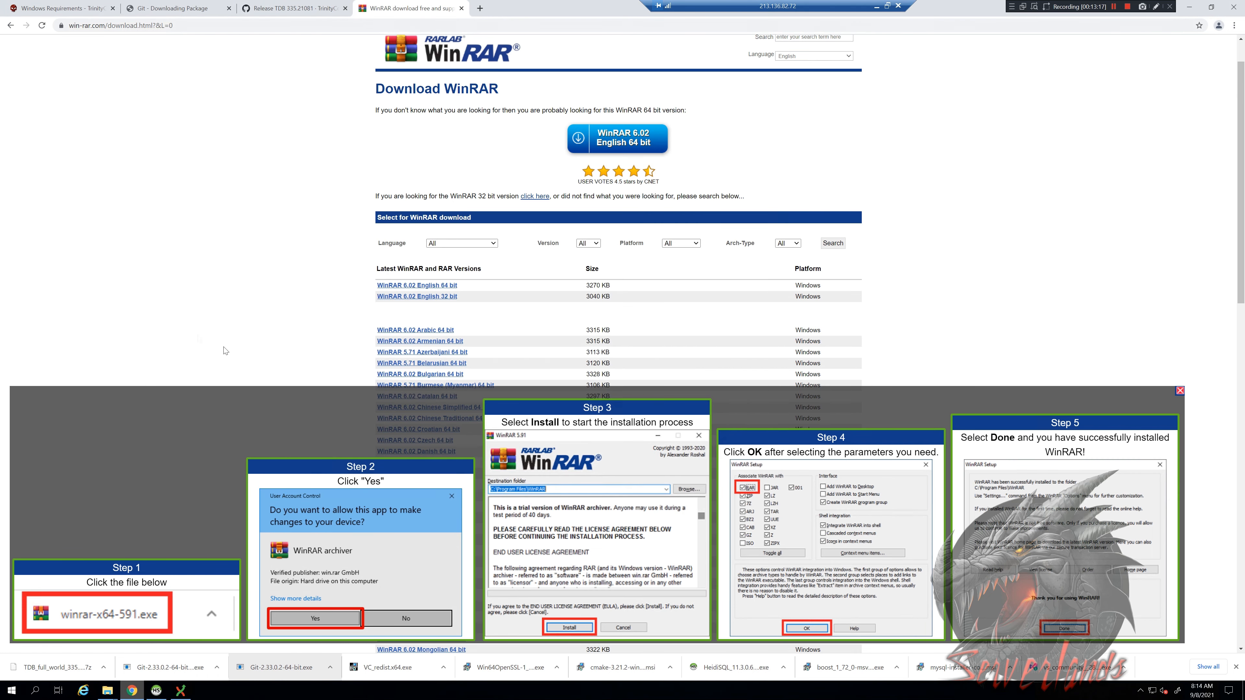
left_click(180, 690)
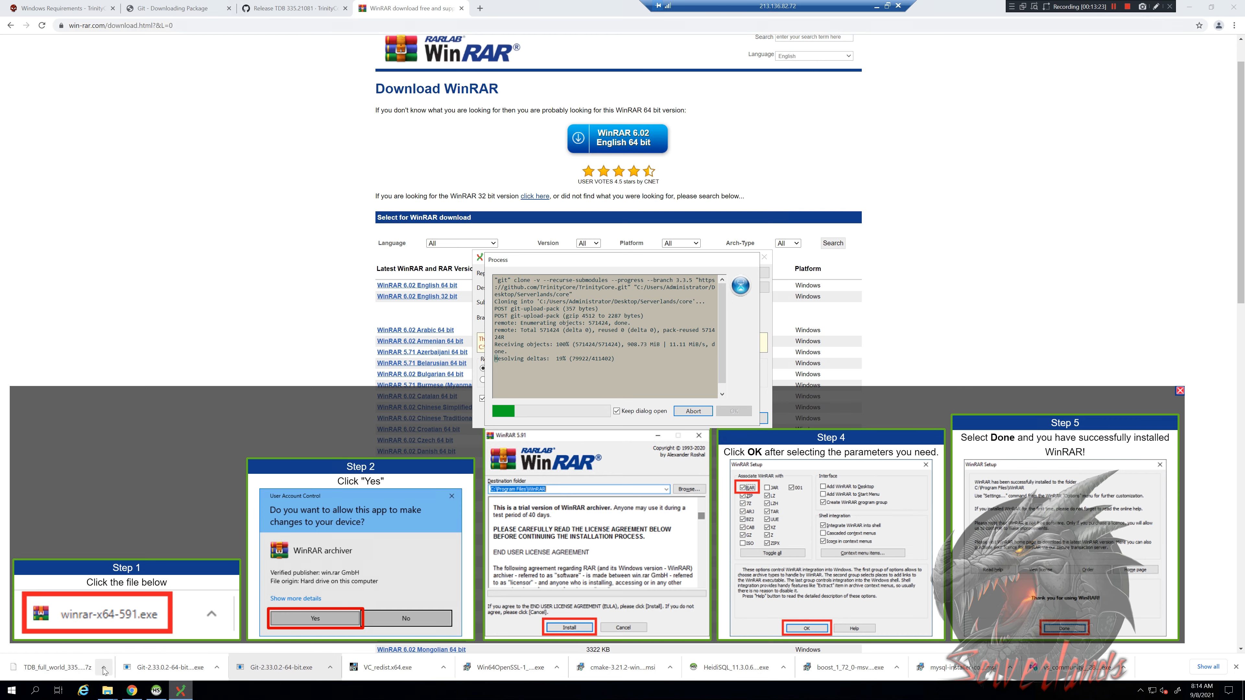
left_click(55, 668)
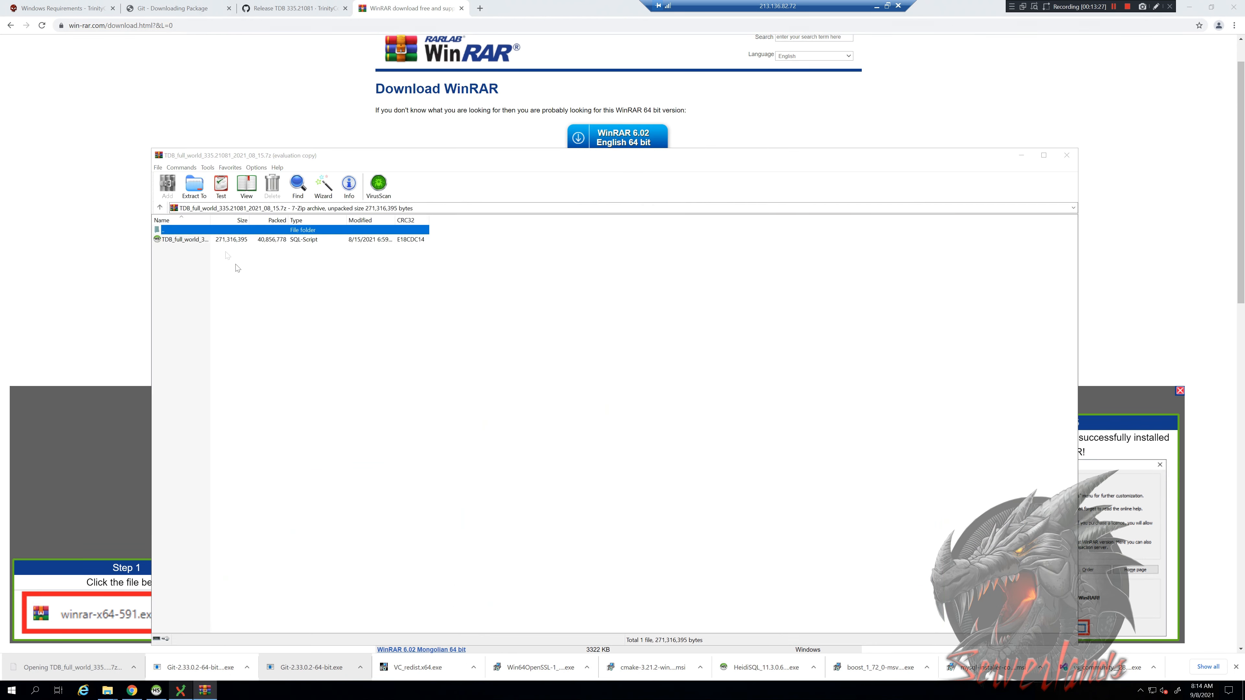
Step: Dismiss the WinRAR popup, open the core folder, and keep checking the clone's progress
left_click(815, 193)
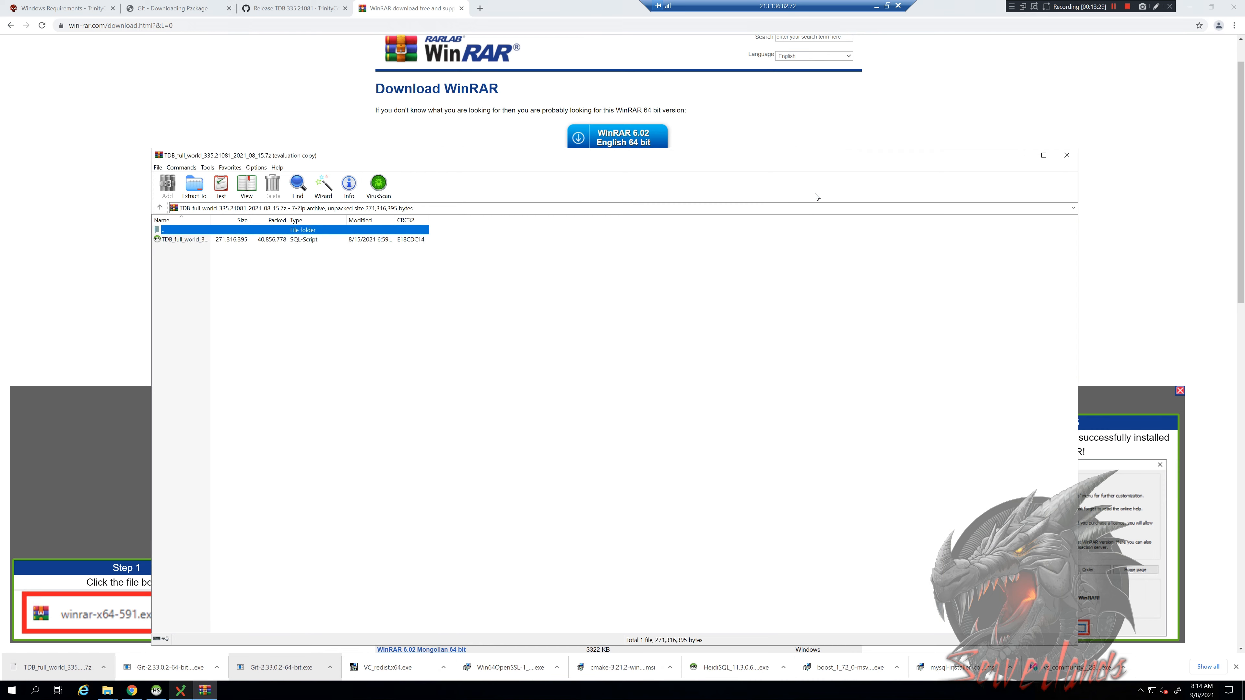
left_click(110, 690)
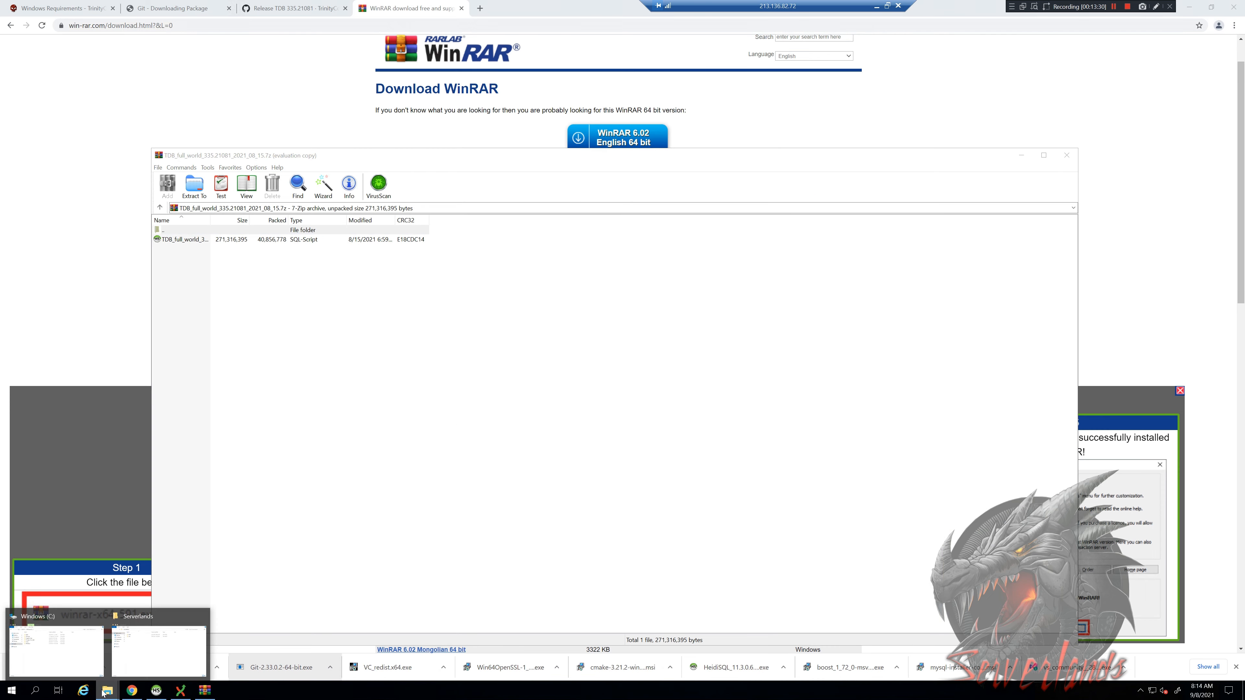
left_click(144, 666)
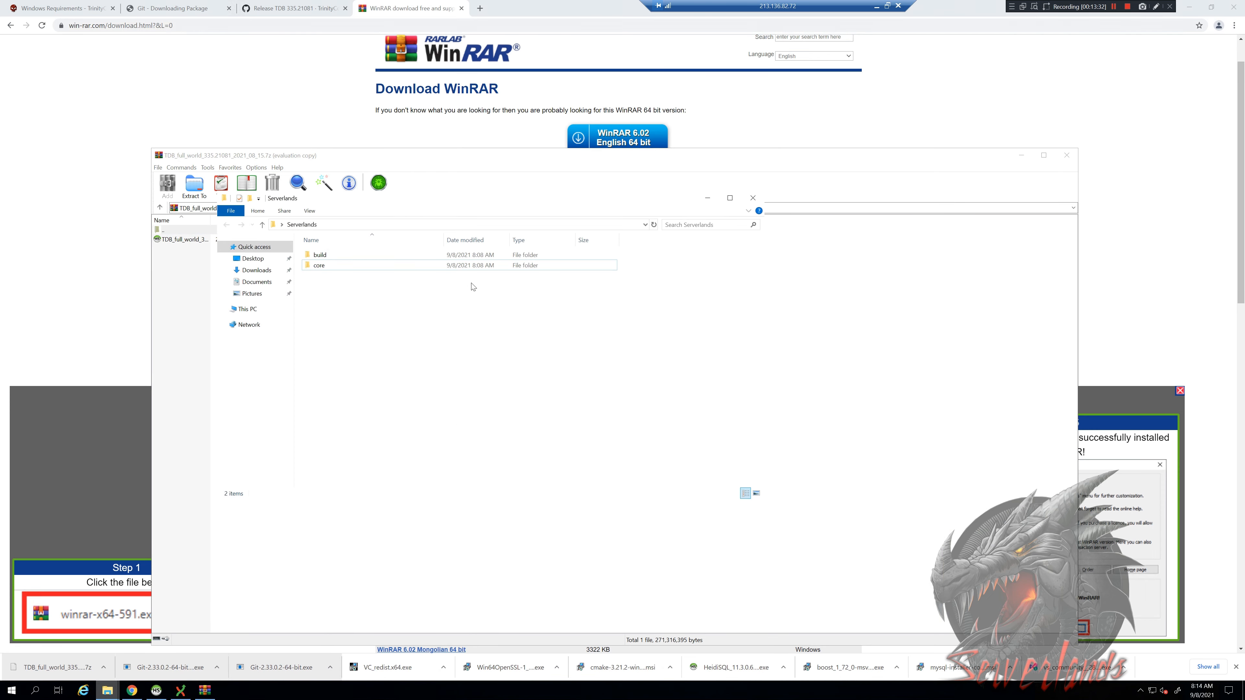
double_click(349, 266)
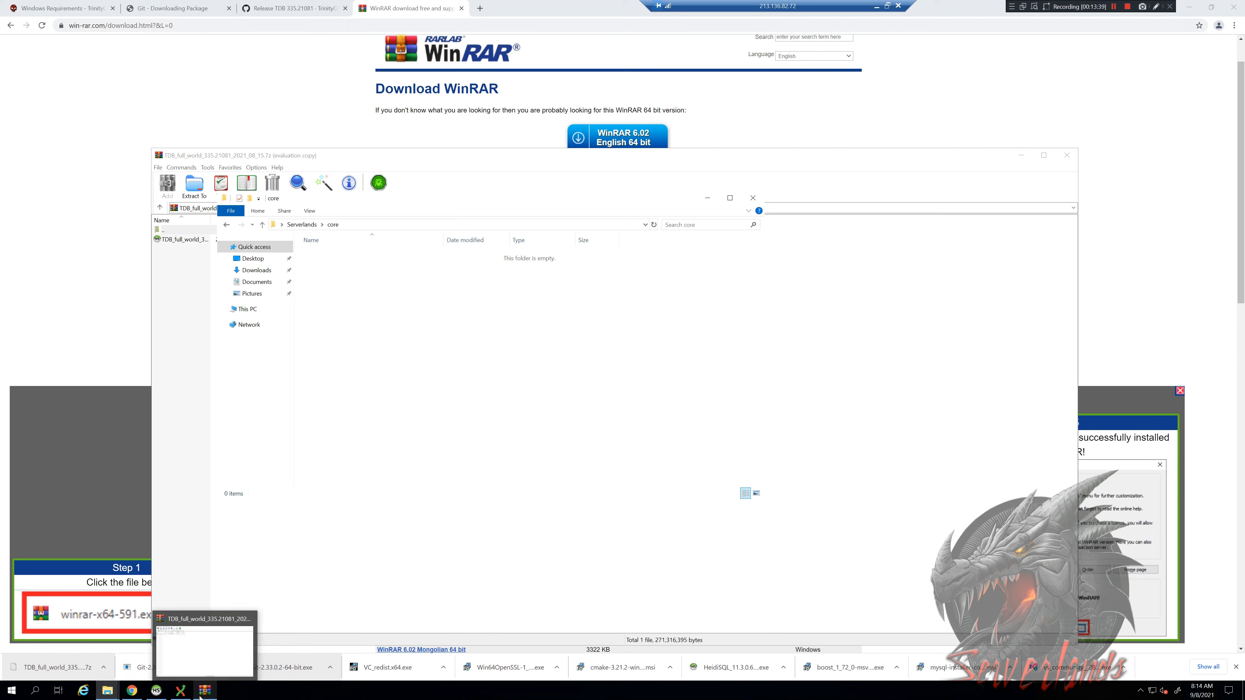
left_click(180, 690)
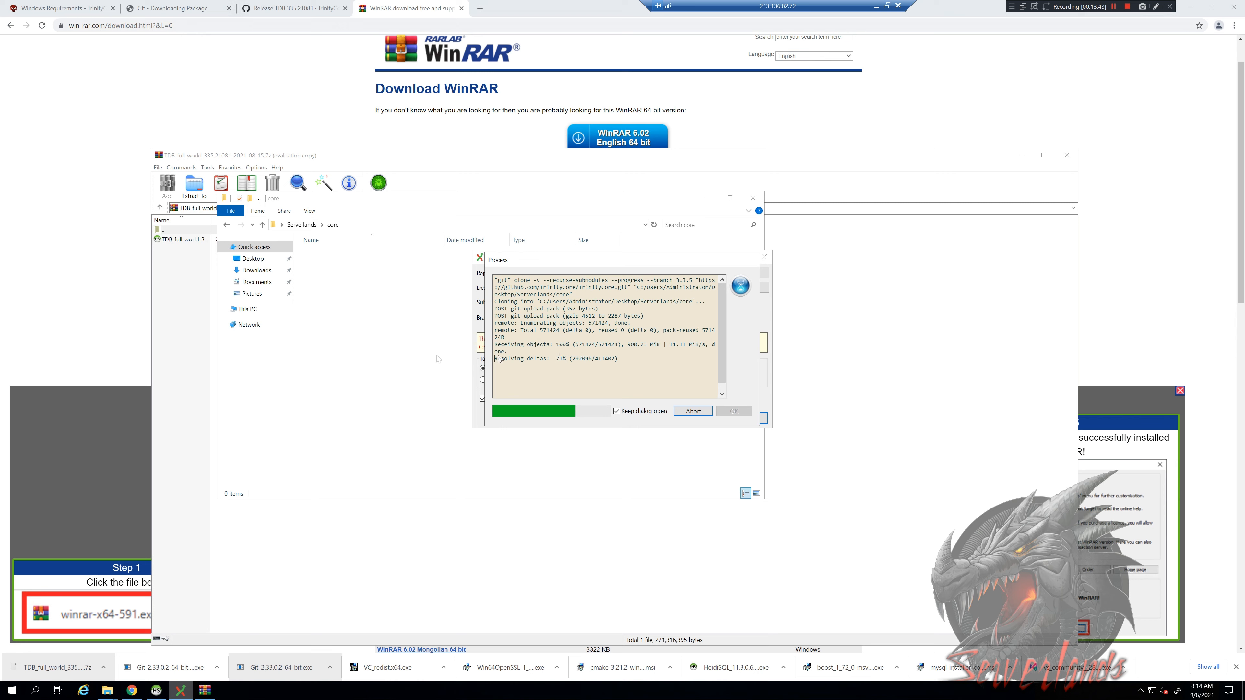
left_click(319, 243)
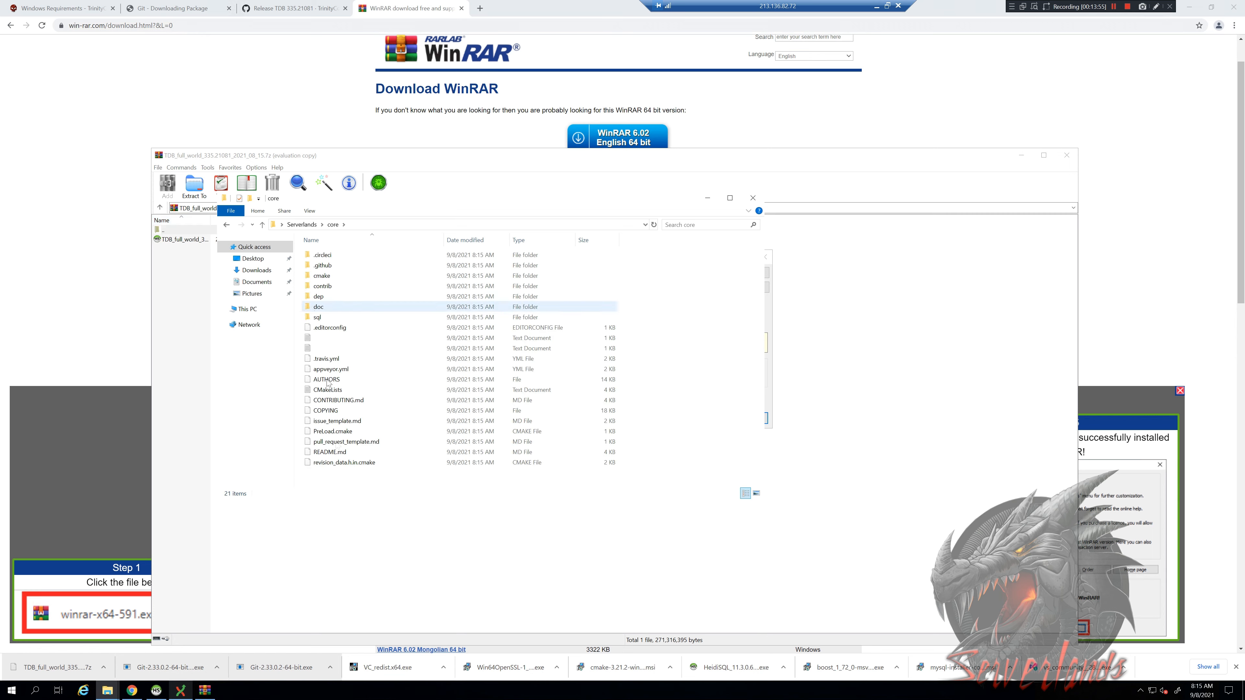
left_click(180, 690)
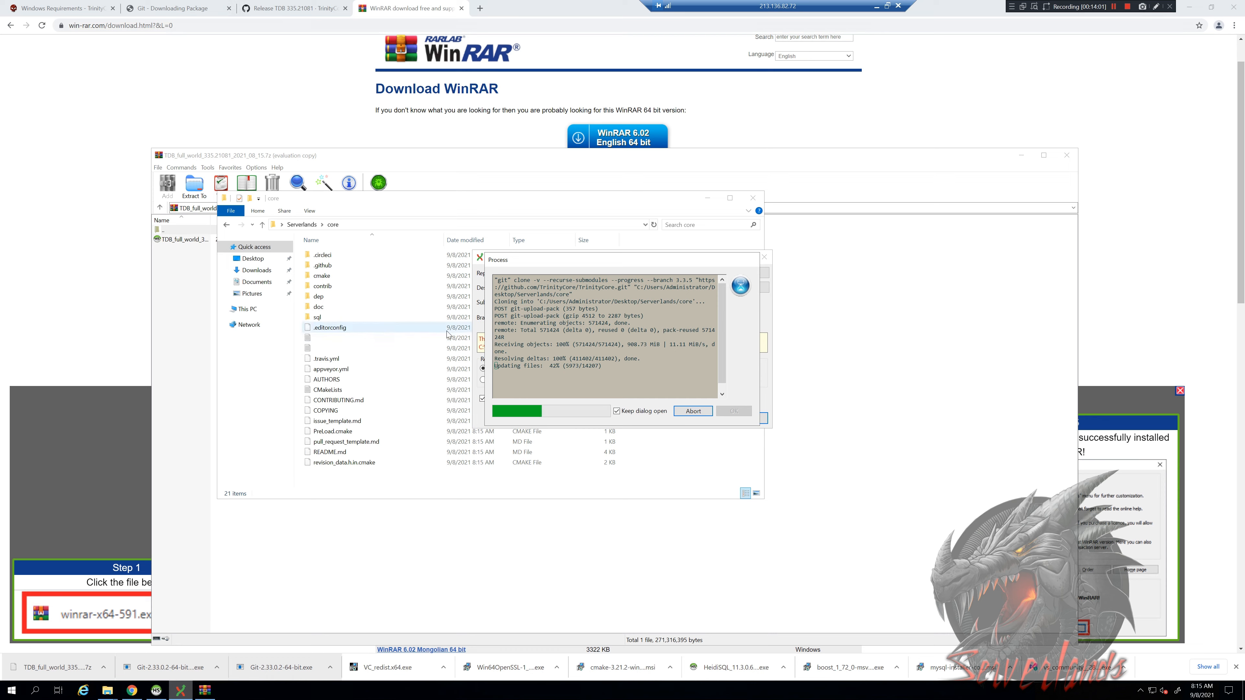
left_click(196, 239)
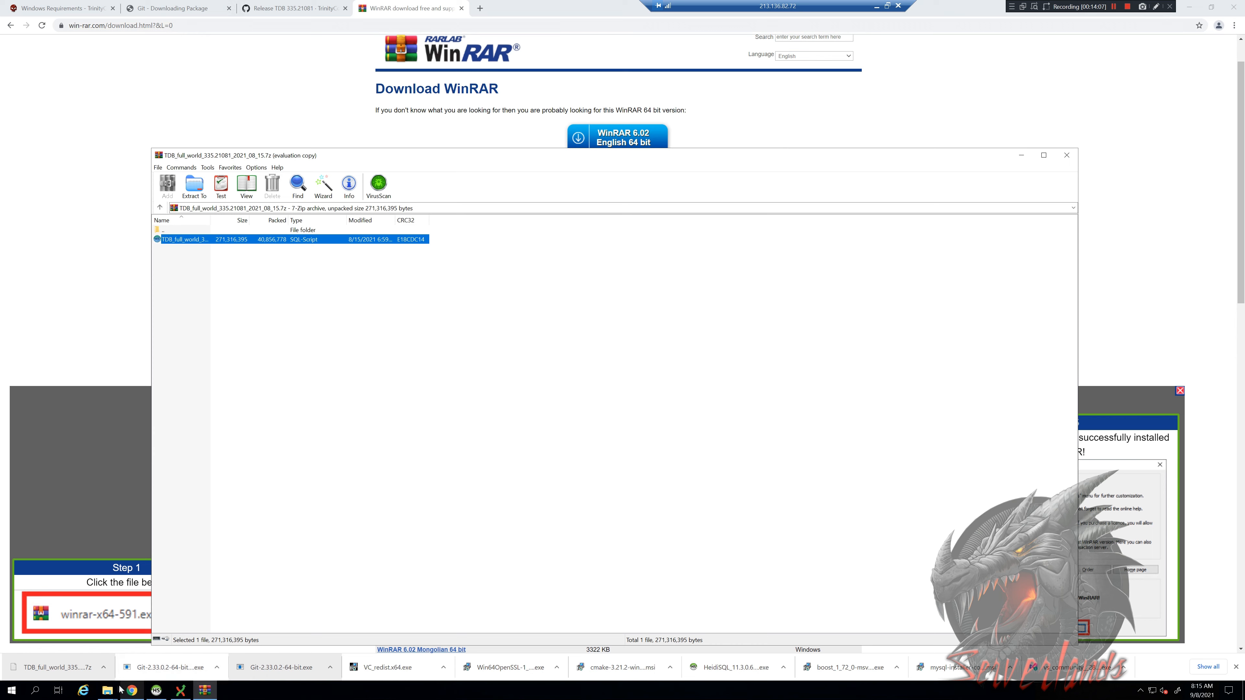
mouse_move(110, 691)
left_click(159, 645)
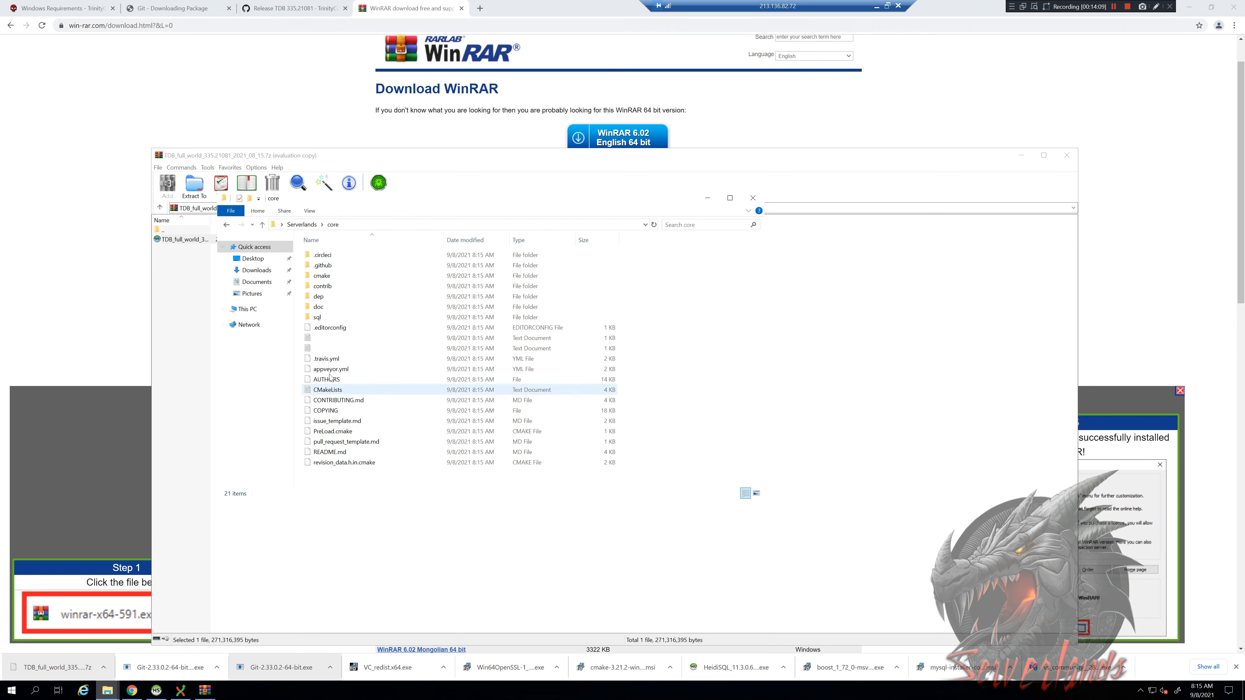
Step: Browse core\sql\updates\world\3.3.5 and select the TDB full world SQL file in the archive
double_click(330, 318)
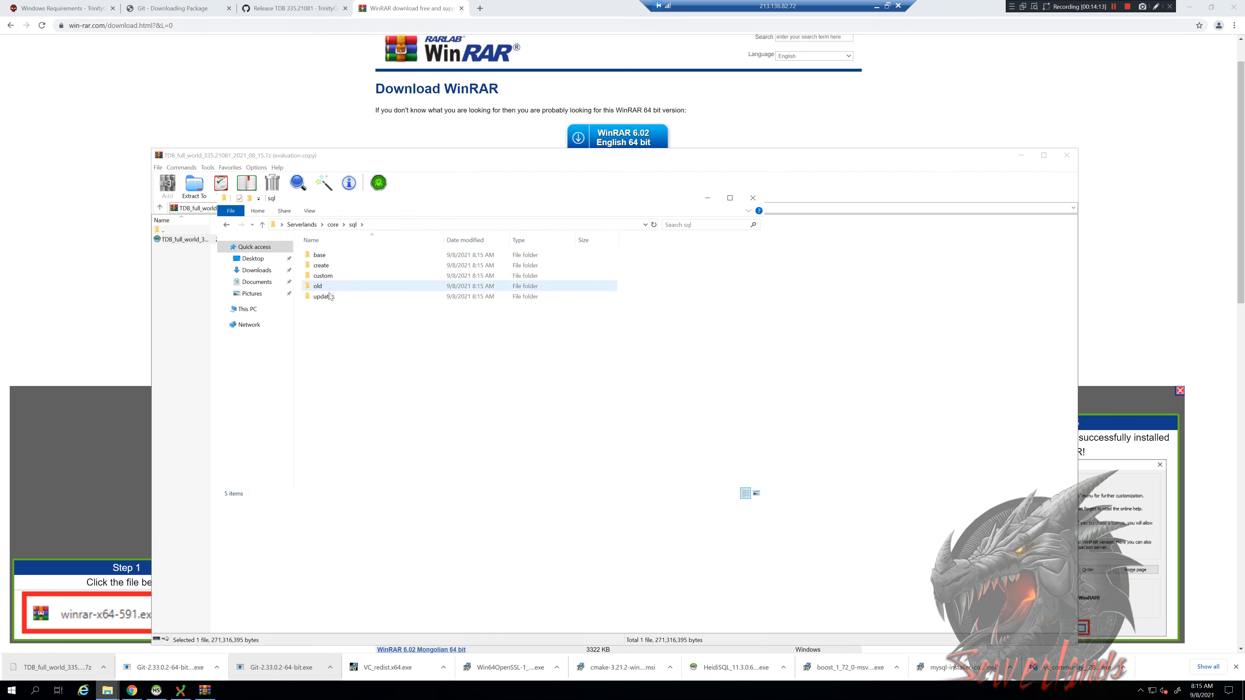
double_click(345, 297)
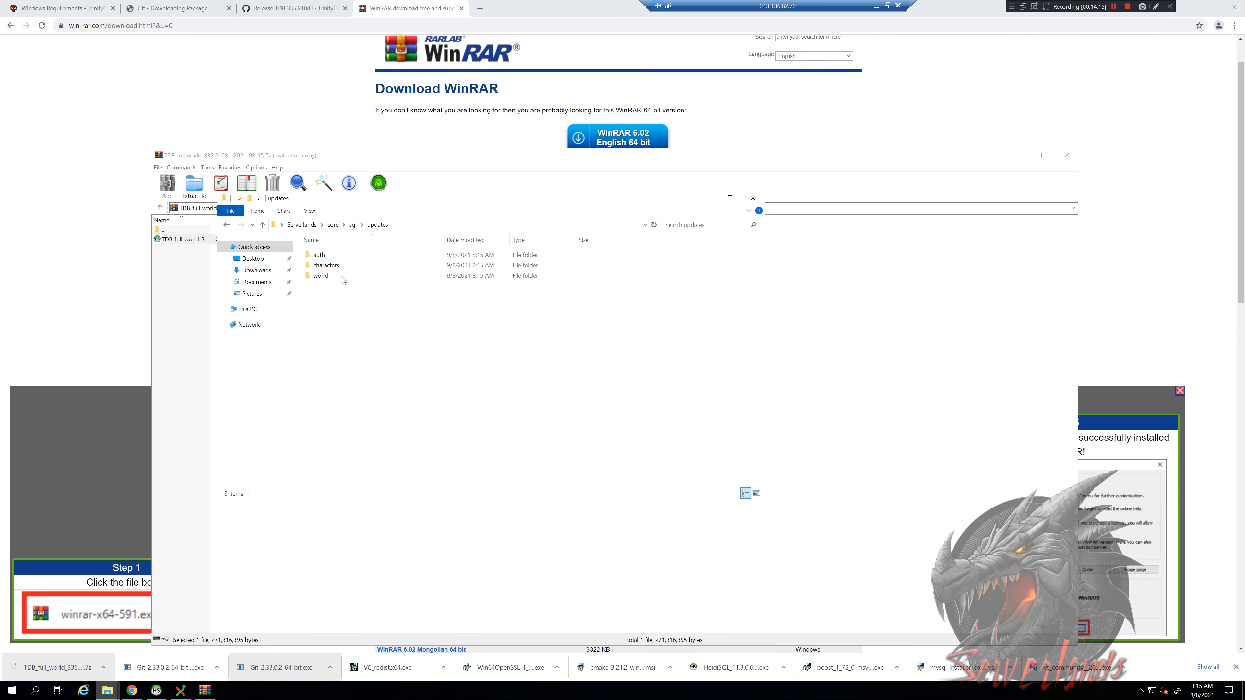
double_click(341, 276)
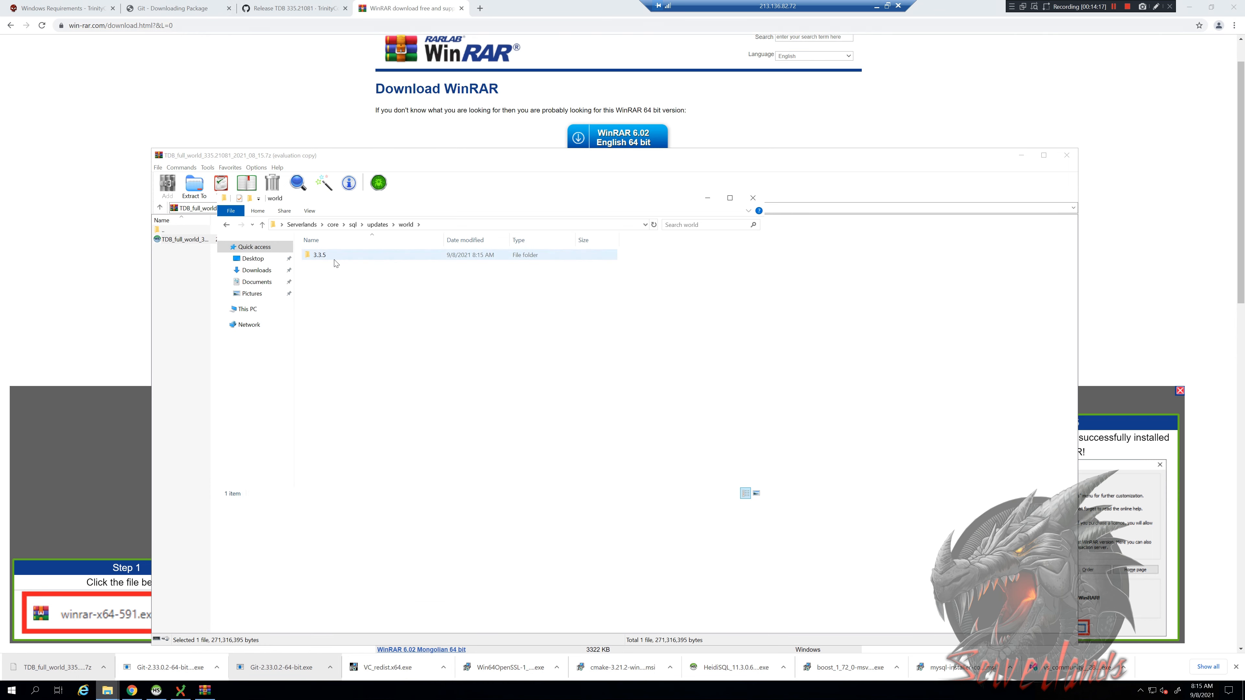
left_click(345, 264)
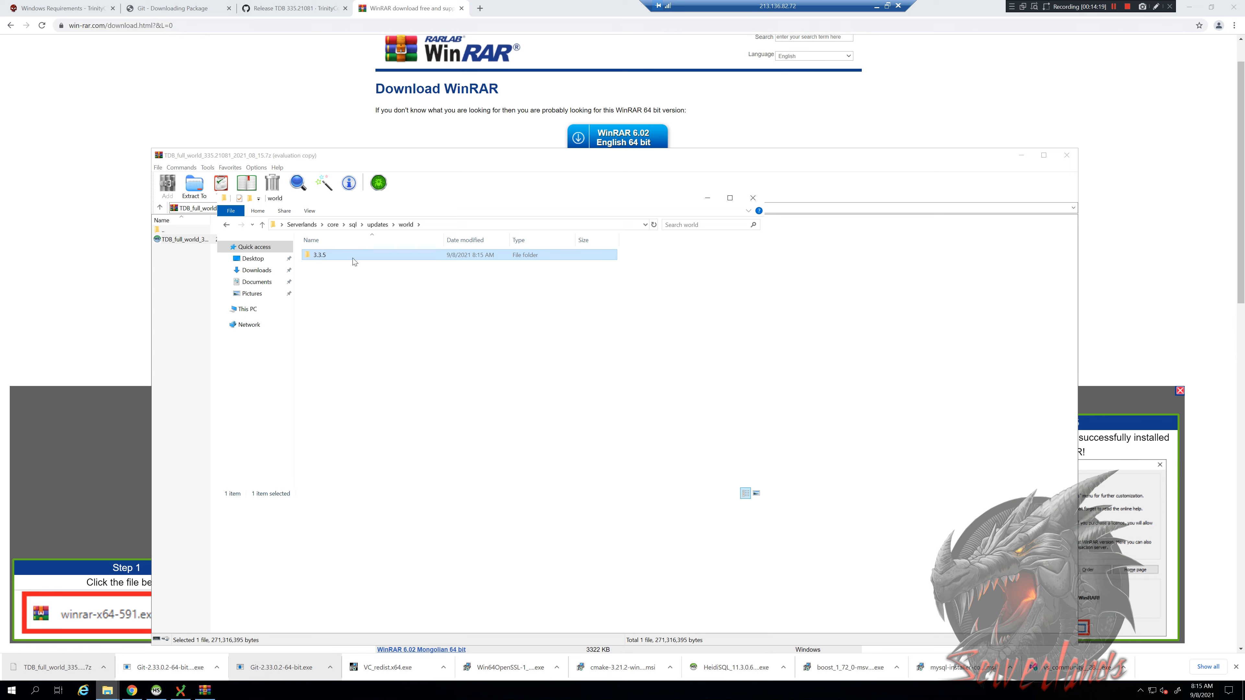
double_click(354, 257)
left_click_drag(434, 514, 413, 335)
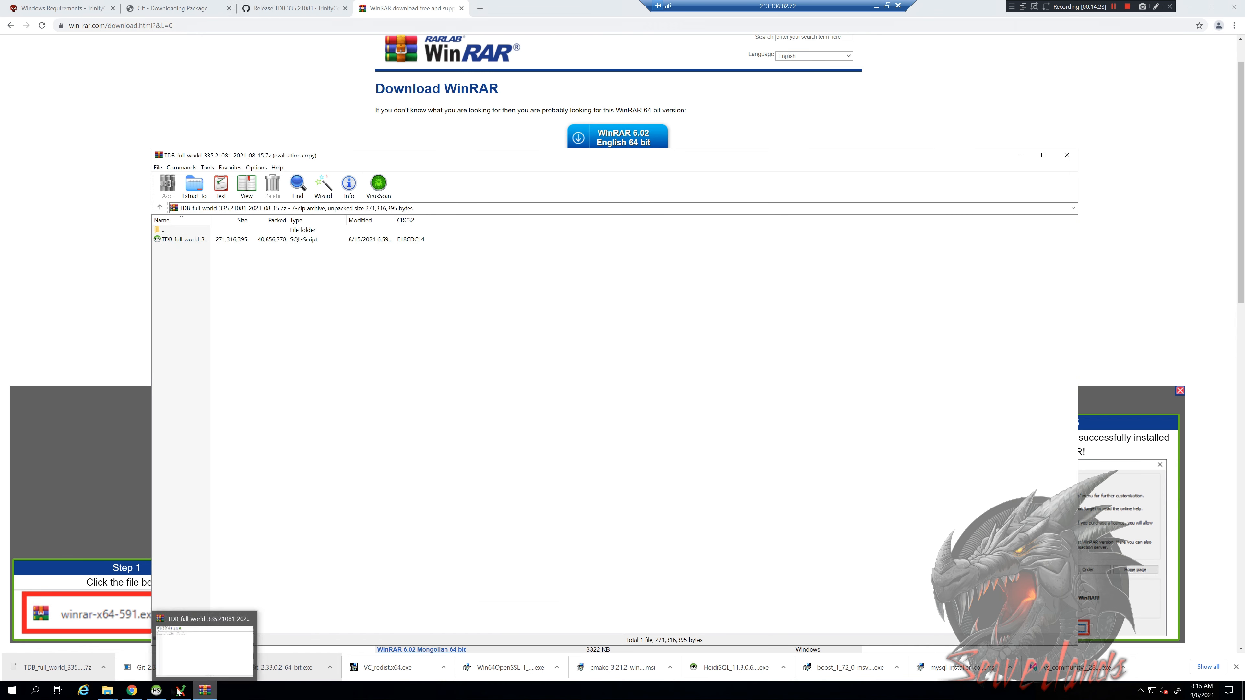
left_click(190, 240)
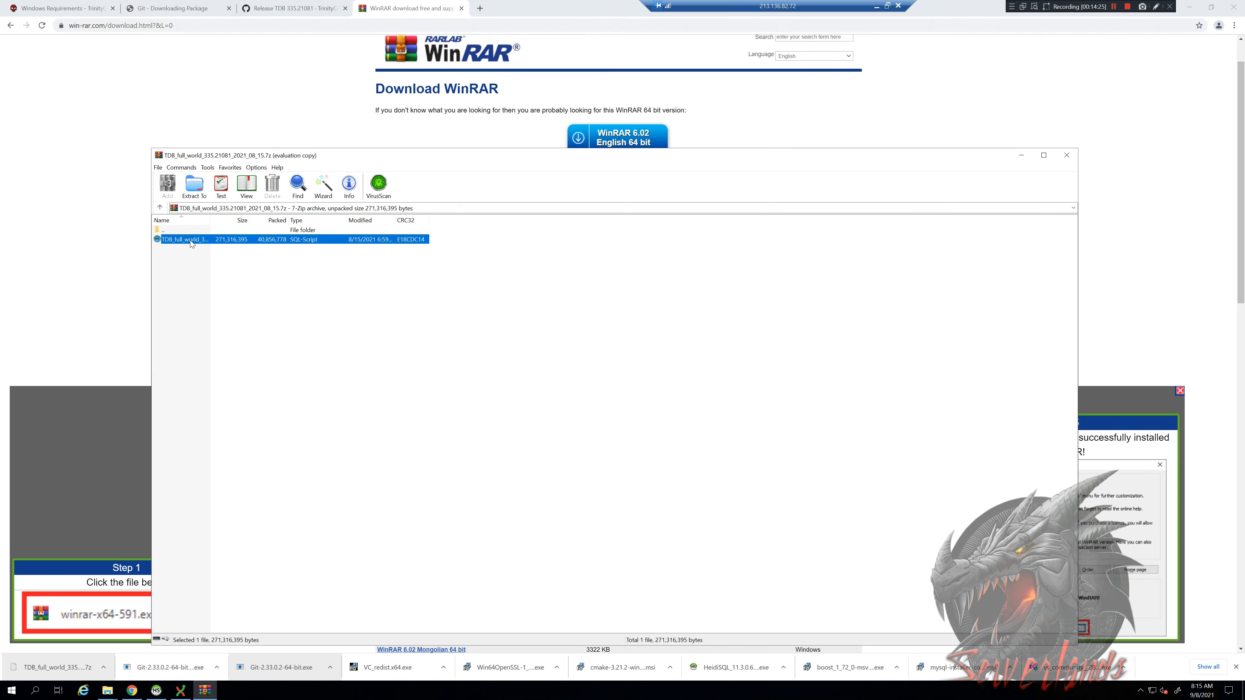
Step: Close the WinRAR download tab with Ctrl+W and close the finished clone dialog
left_click(104, 229)
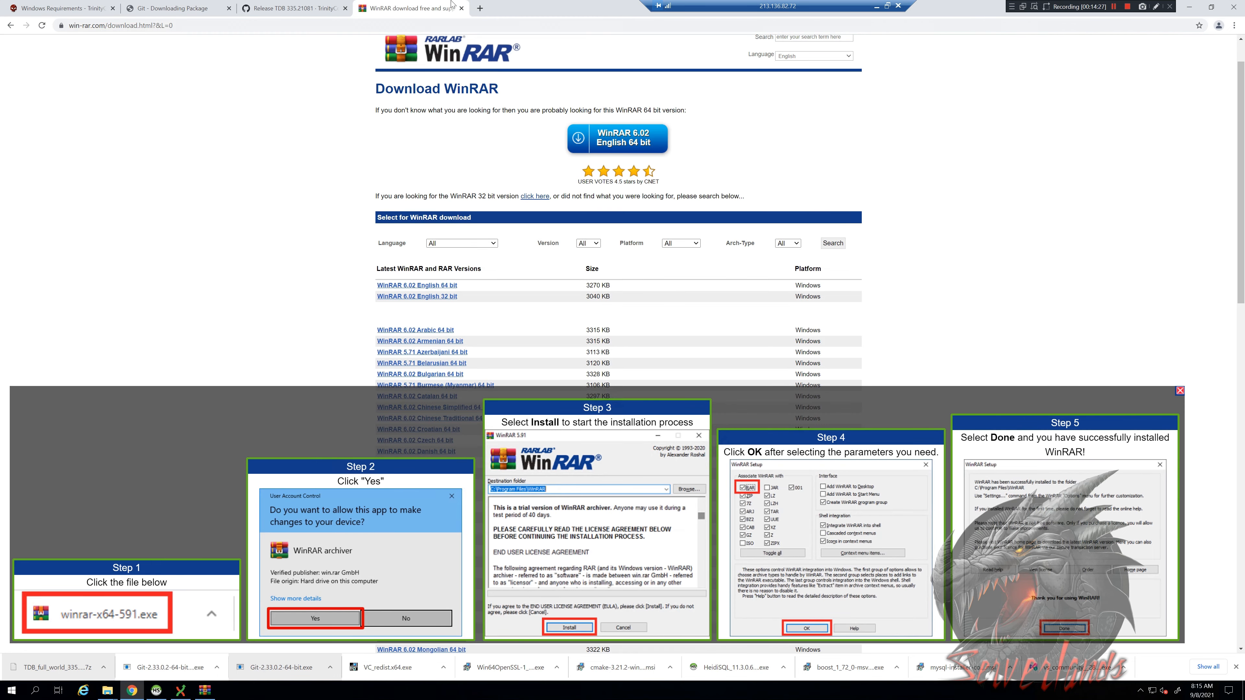
key("ctrl+w")
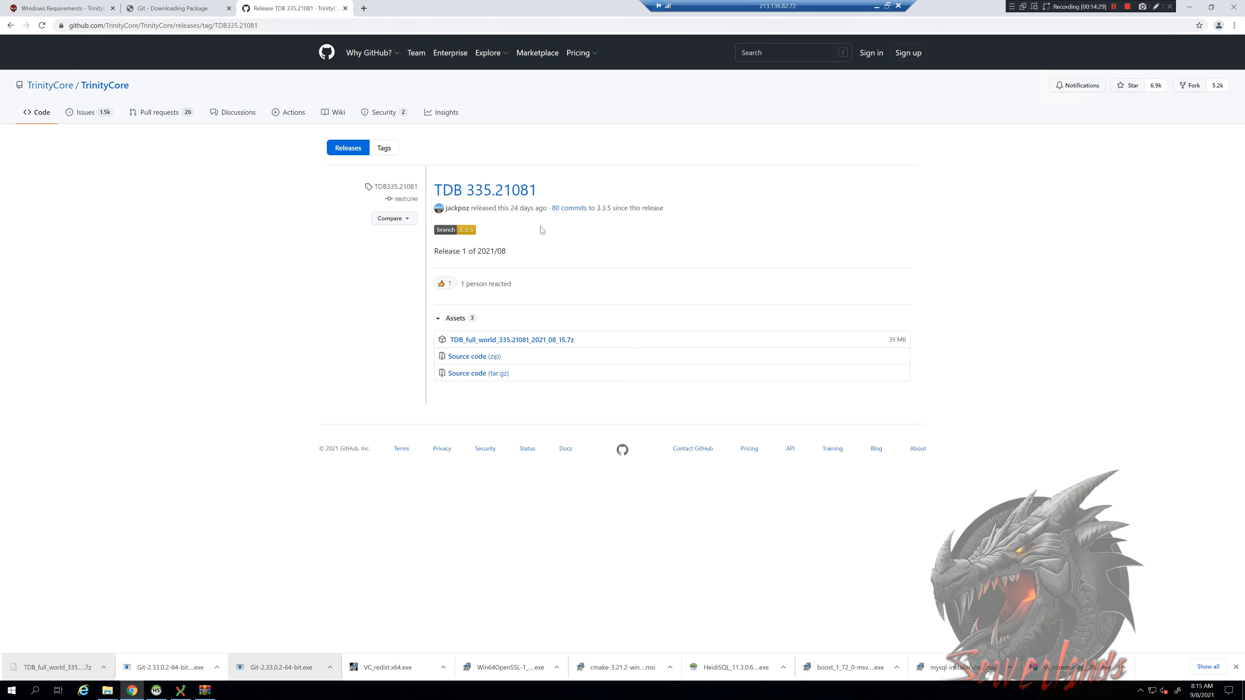
left_click_drag(542, 207, 507, 209)
left_click(315, 501)
mouse_move(156, 691)
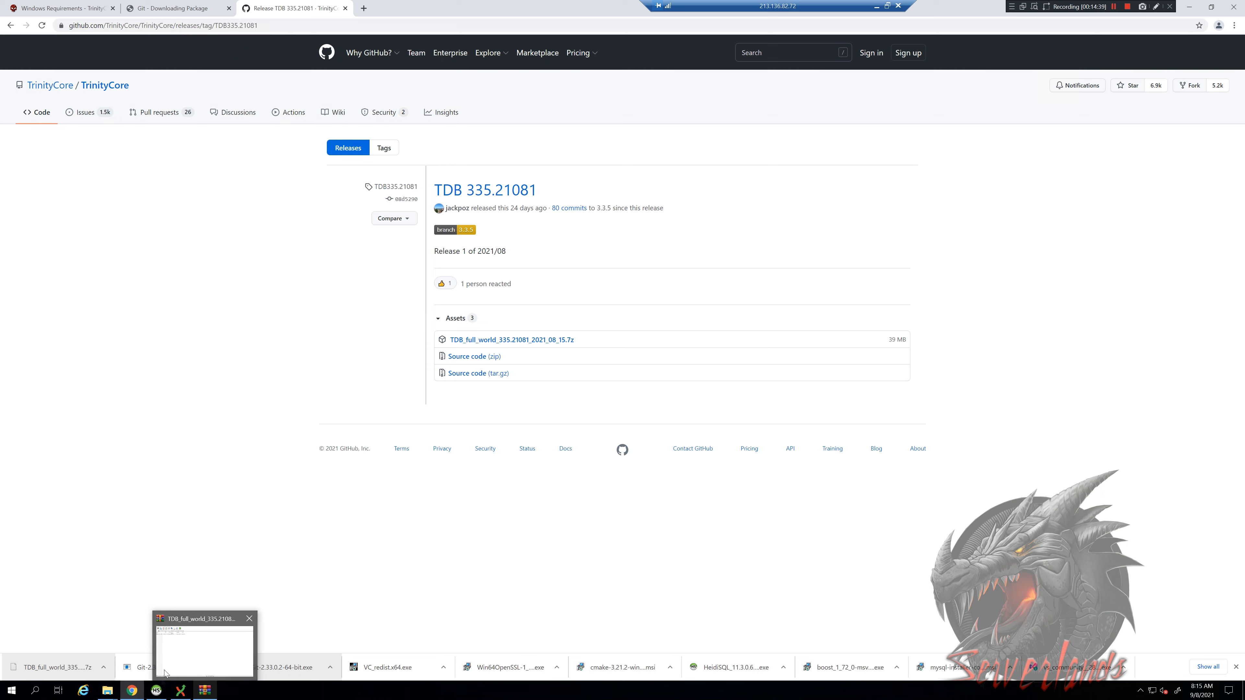
left_click(189, 650)
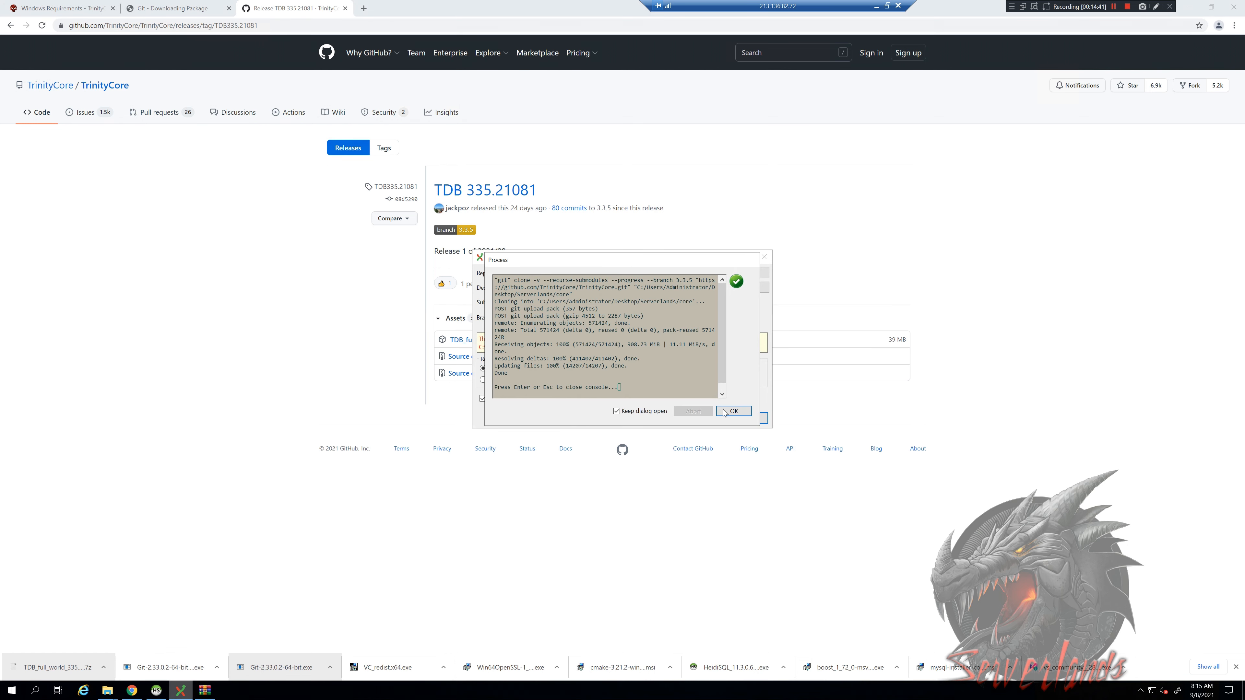
mouse_move(542, 191)
left_mouse_down()
mouse_move(445, 184)
mouse_move(524, 191)
left_mouse_up()
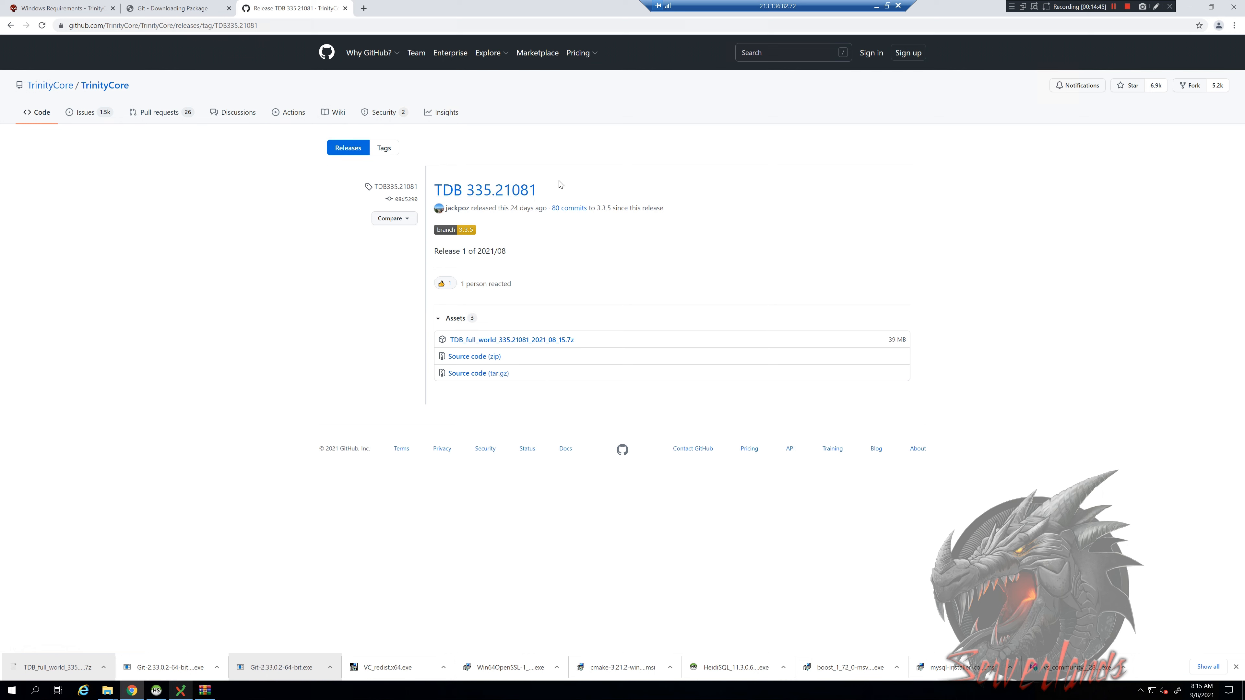
key("alt+Tab")
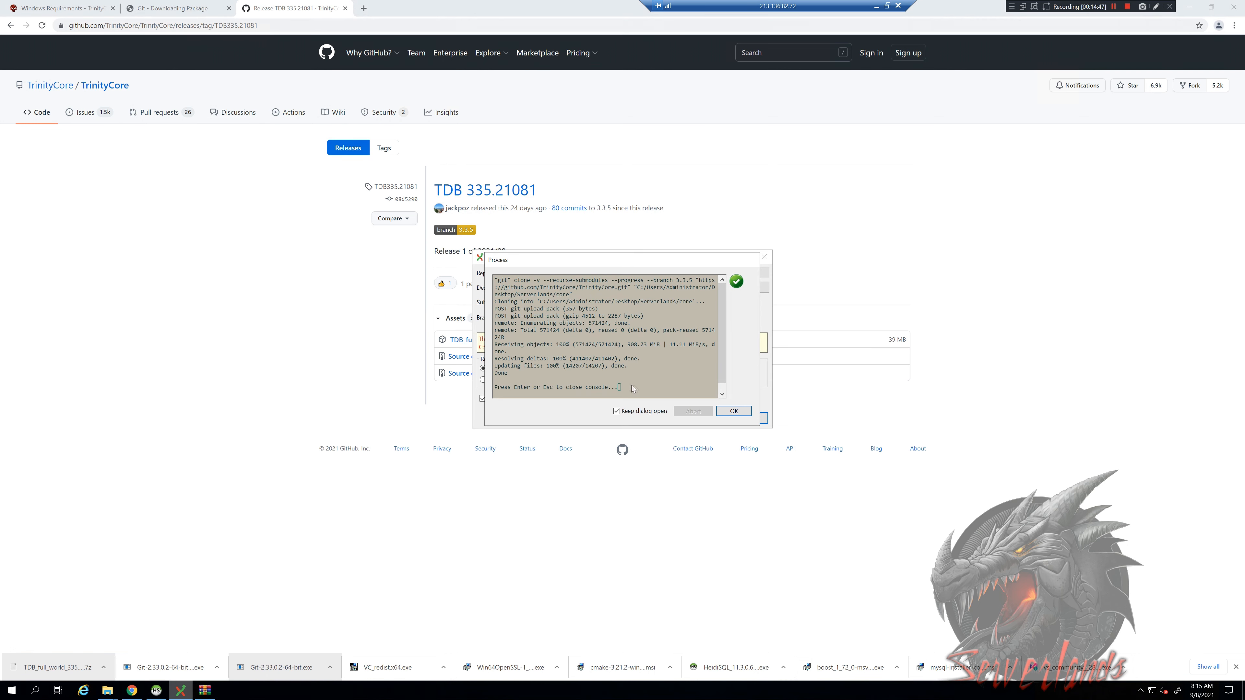
left_click(734, 411)
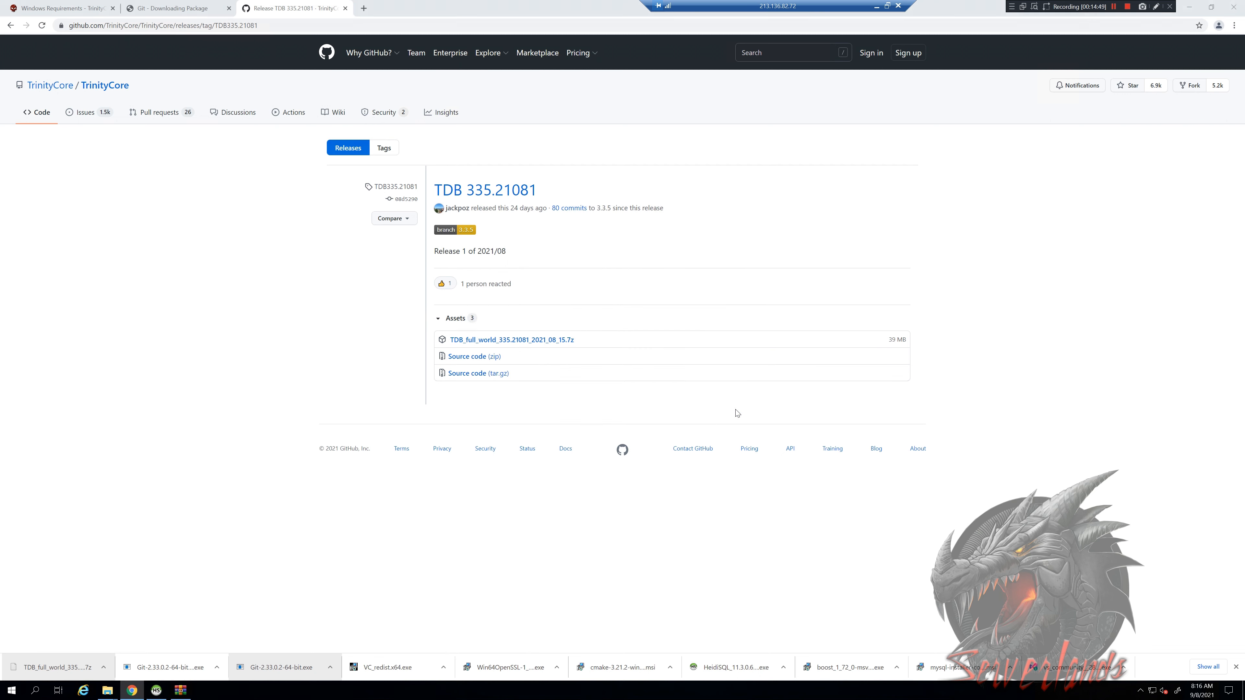
Step: Go from the 3.3.5 folder back up to the cloned core folder
mouse_move(108, 696)
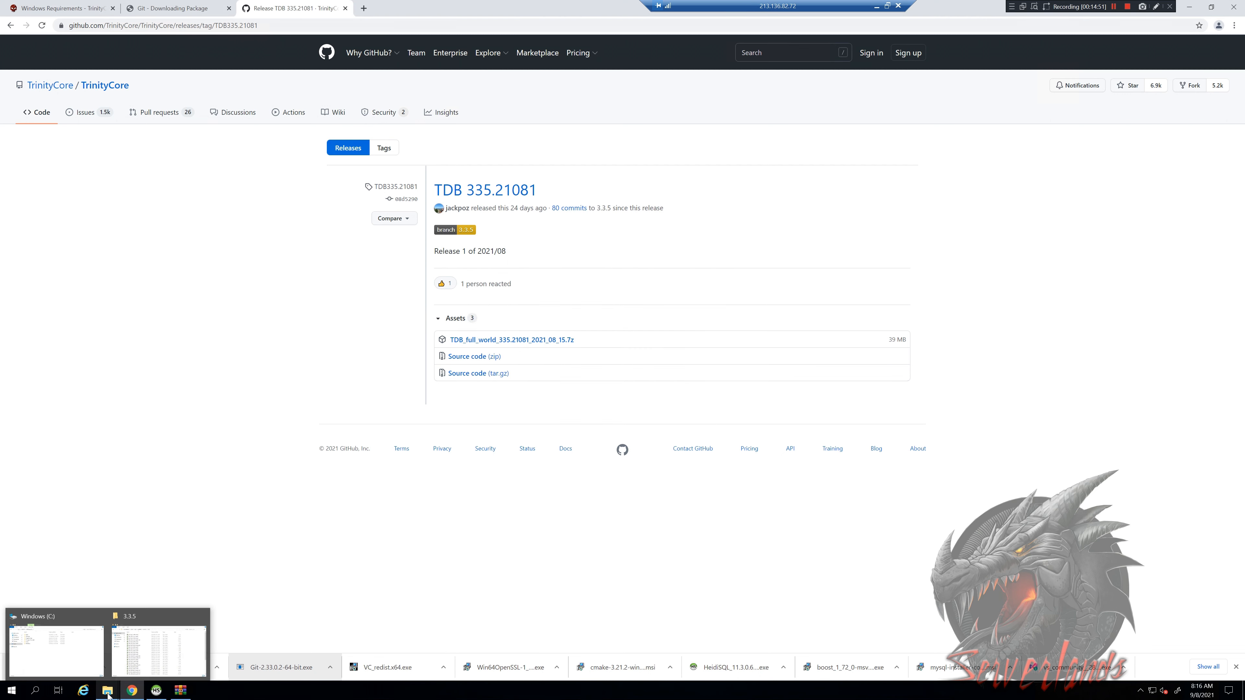
left_click(157, 637)
scroll(585, 358, "down", 3)
left_click_drag(630, 474, 406, 296)
left_click(670, 325)
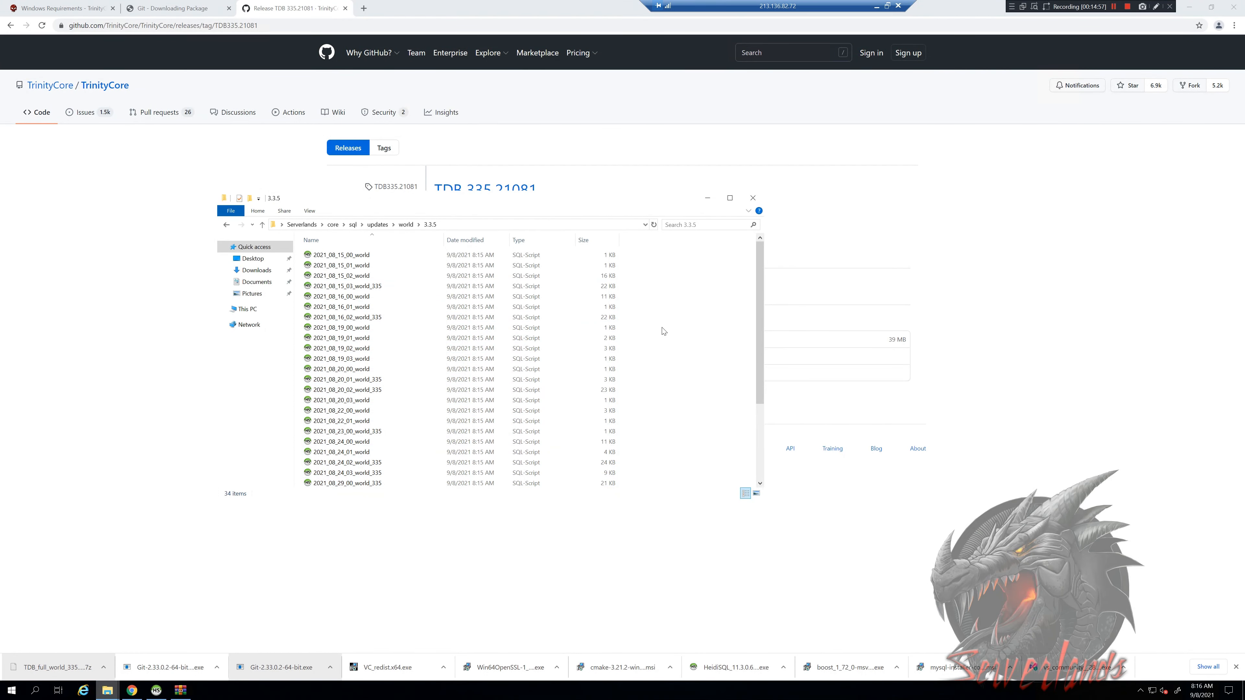
key("BackSpace")
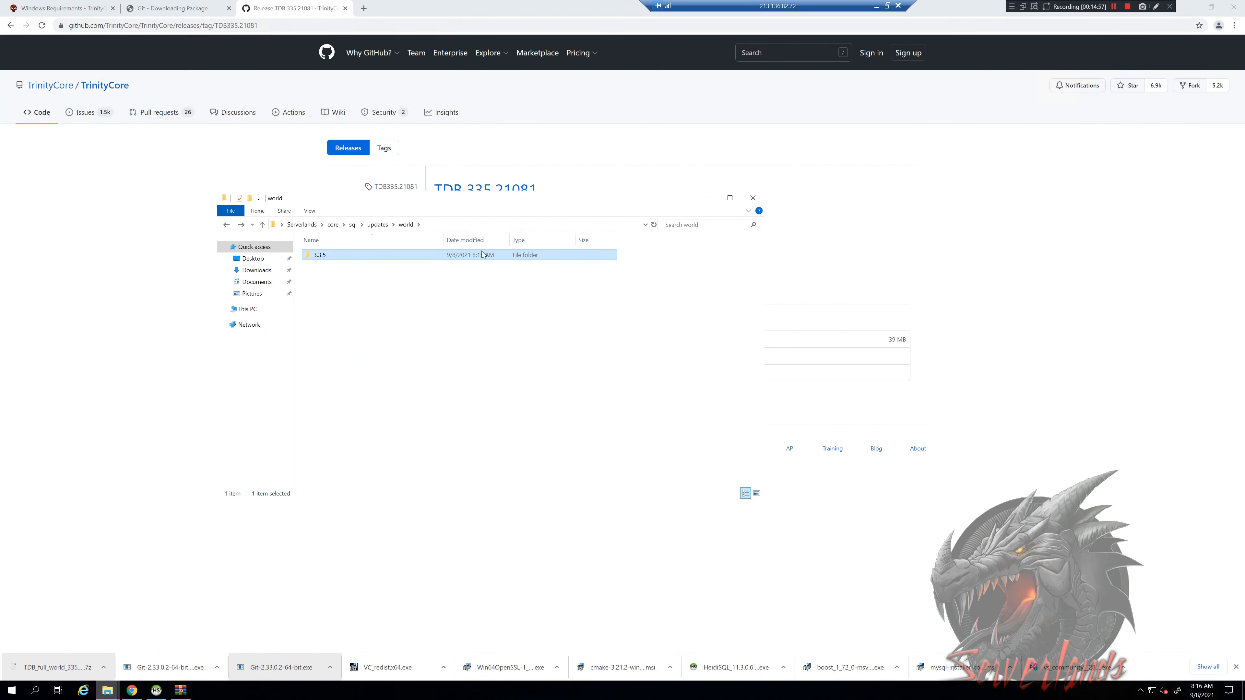
left_click(332, 225)
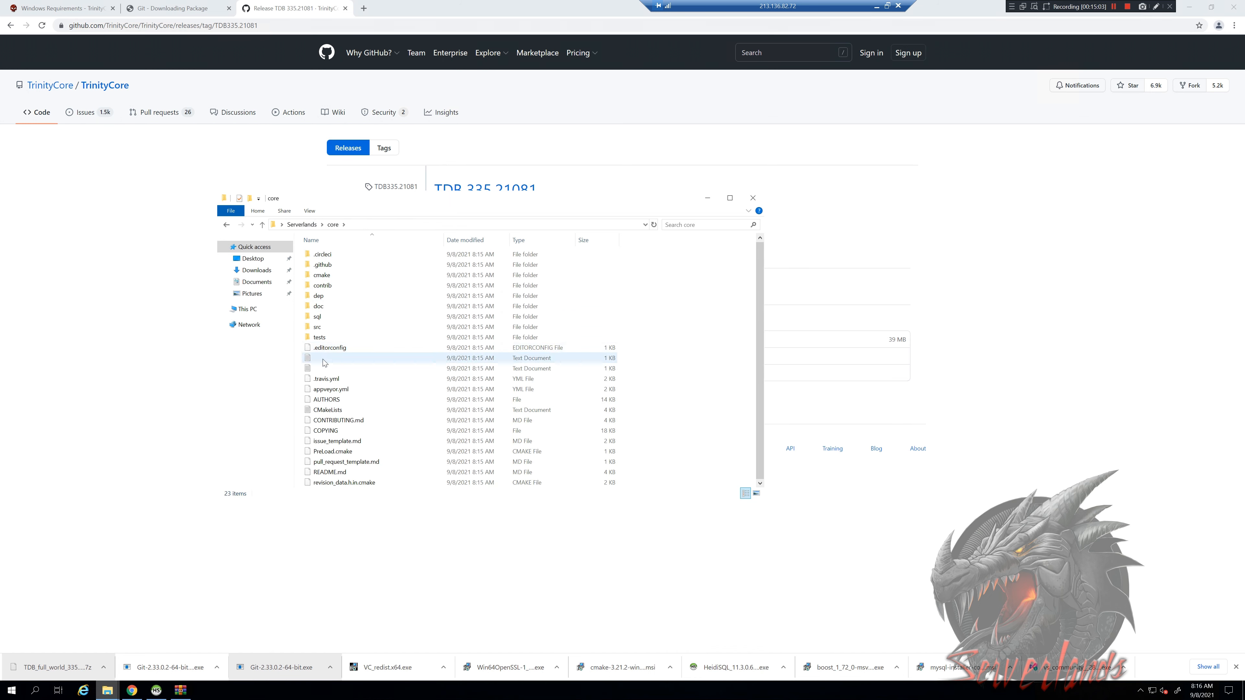
left_click(326, 361)
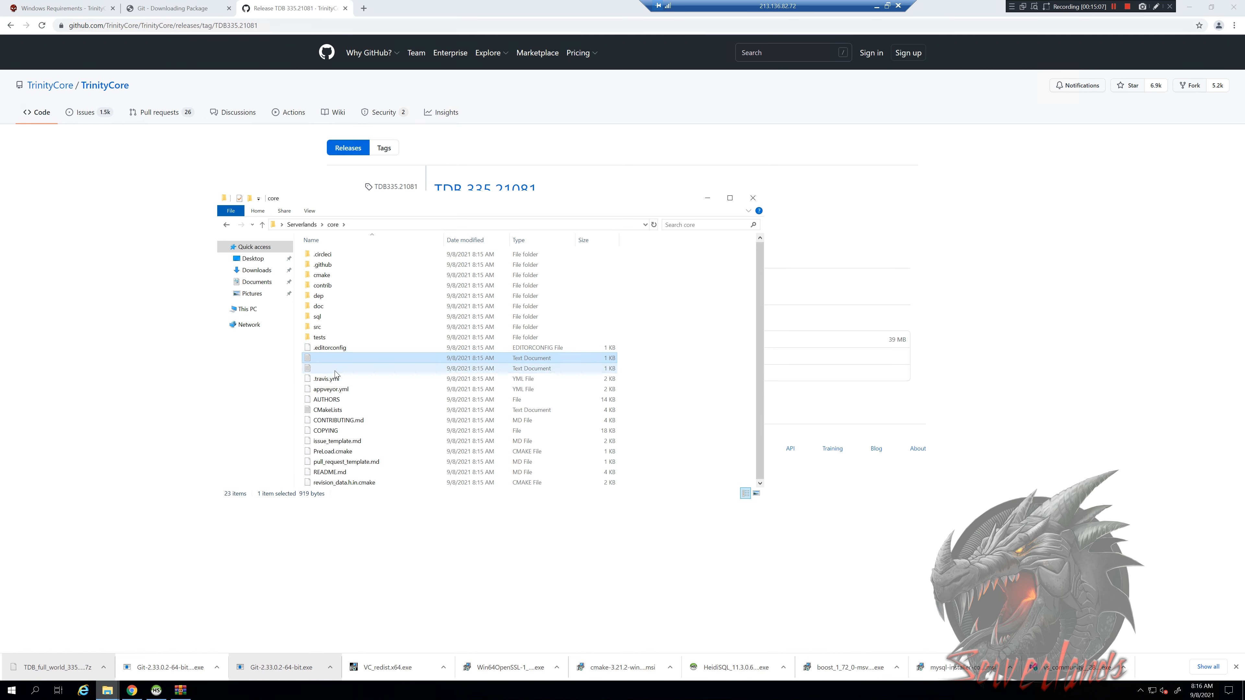
Step: Open sql > updates > world > 3.3.5 and cancel the accidental rename of 2021_08_15_00_world
double_click(342, 319)
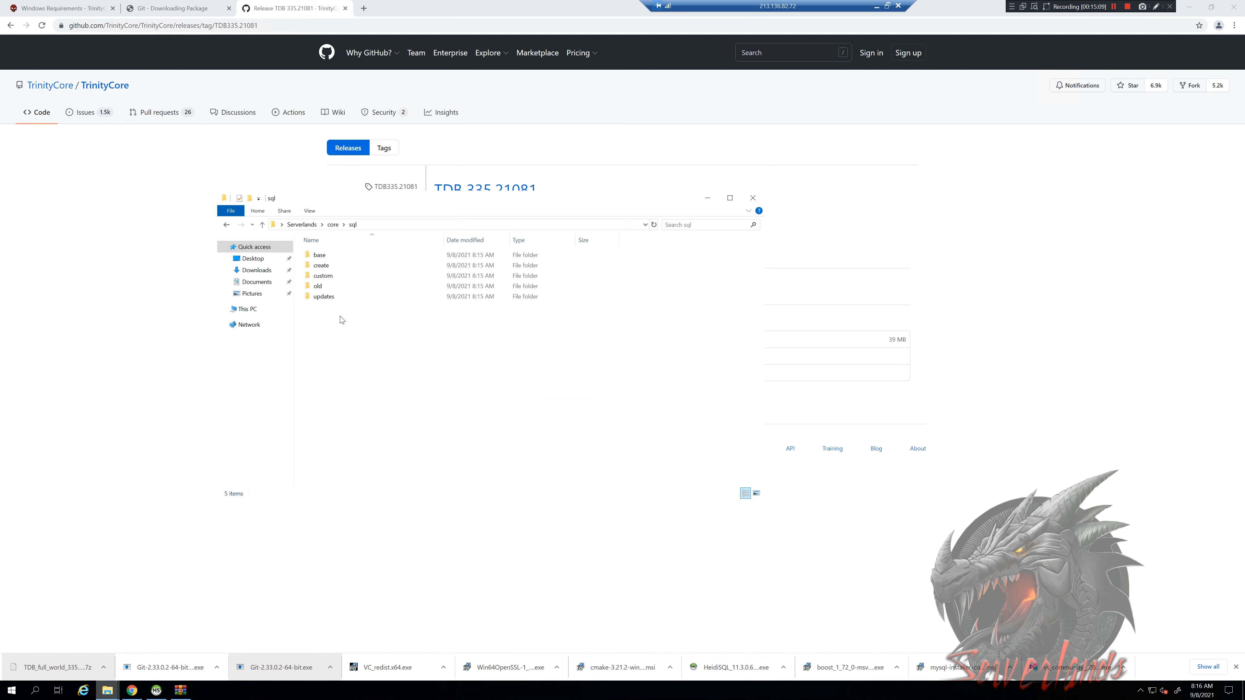
double_click(326, 297)
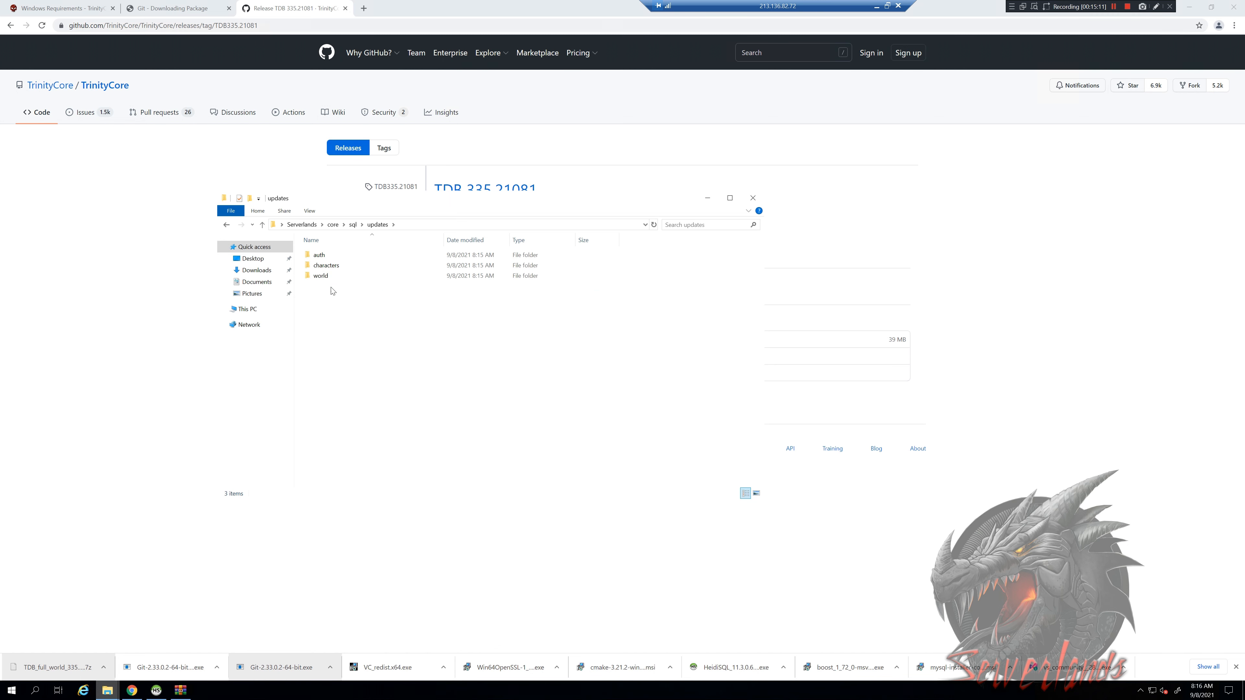
double_click(338, 275)
double_click(354, 260)
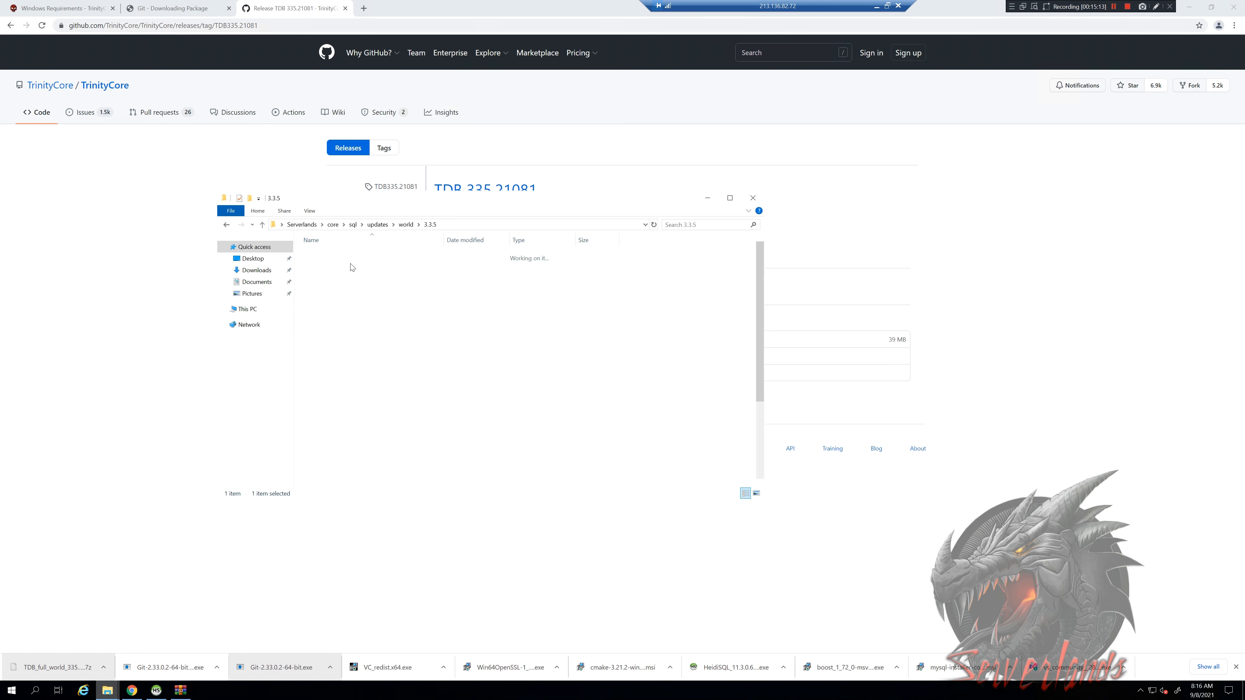
left_click(378, 257)
left_click(374, 257)
left_click(384, 255)
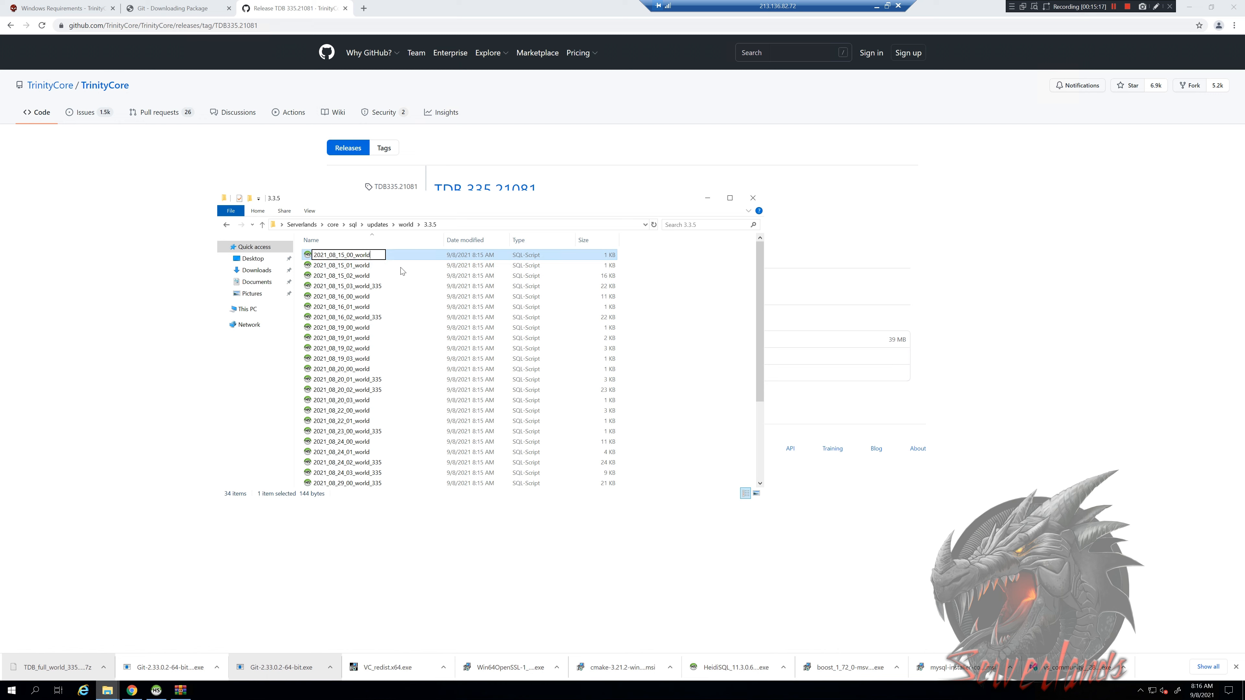
left_click(719, 291)
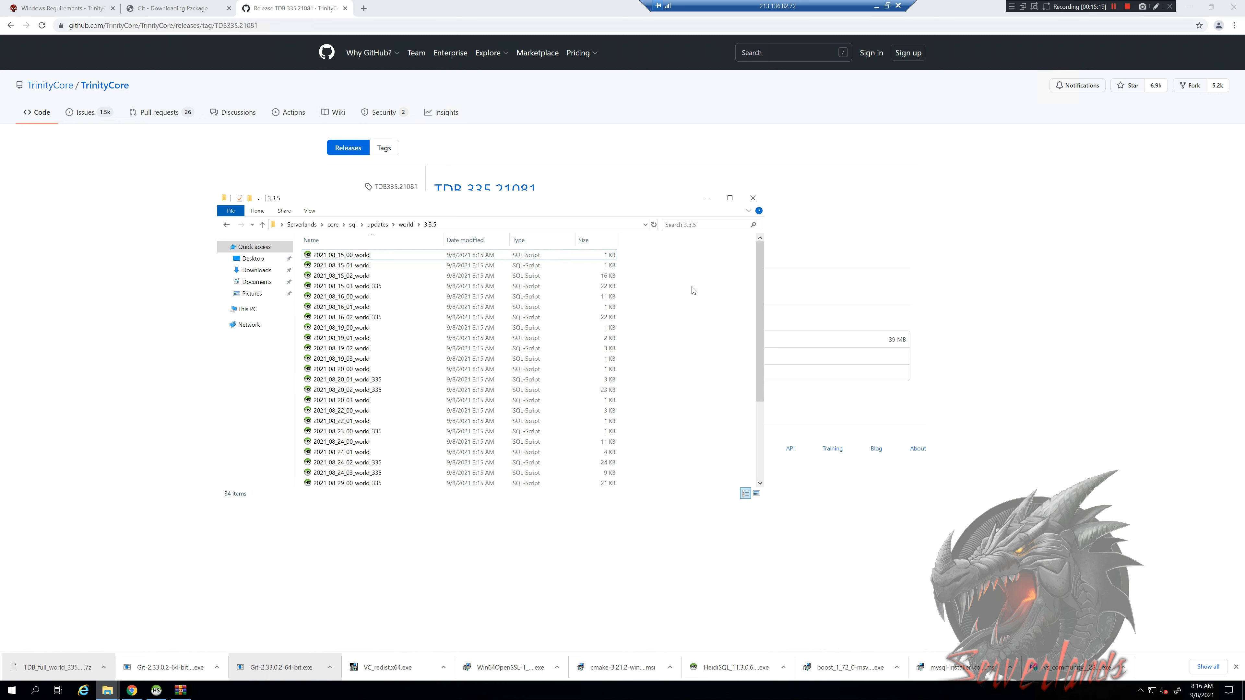
Step: Launch Control Panel, view it by Large icons, and open File Explorer Options
key("super")
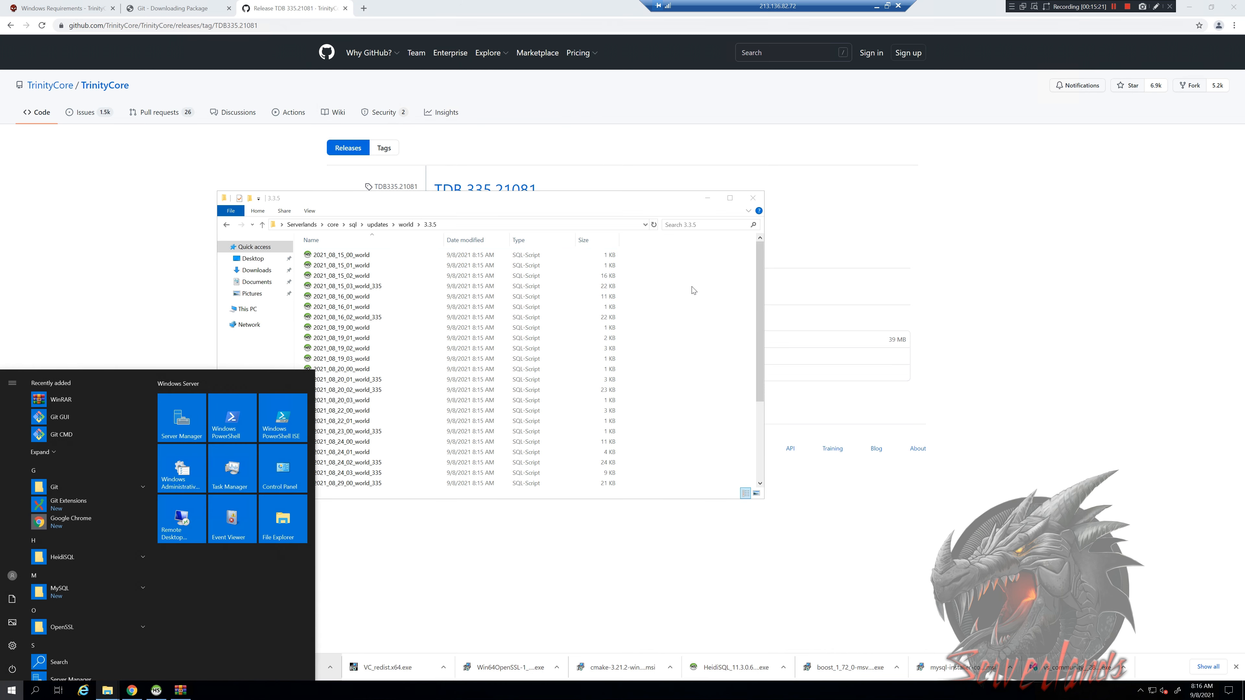
type("control panel")
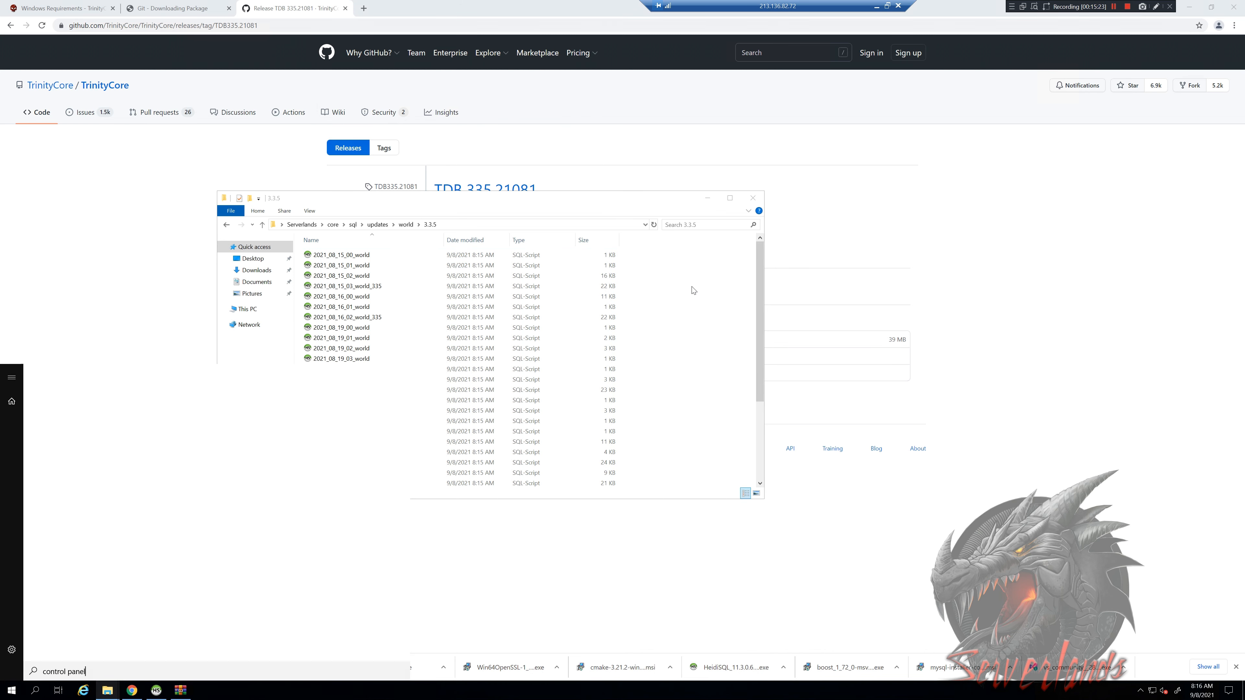
key("Return")
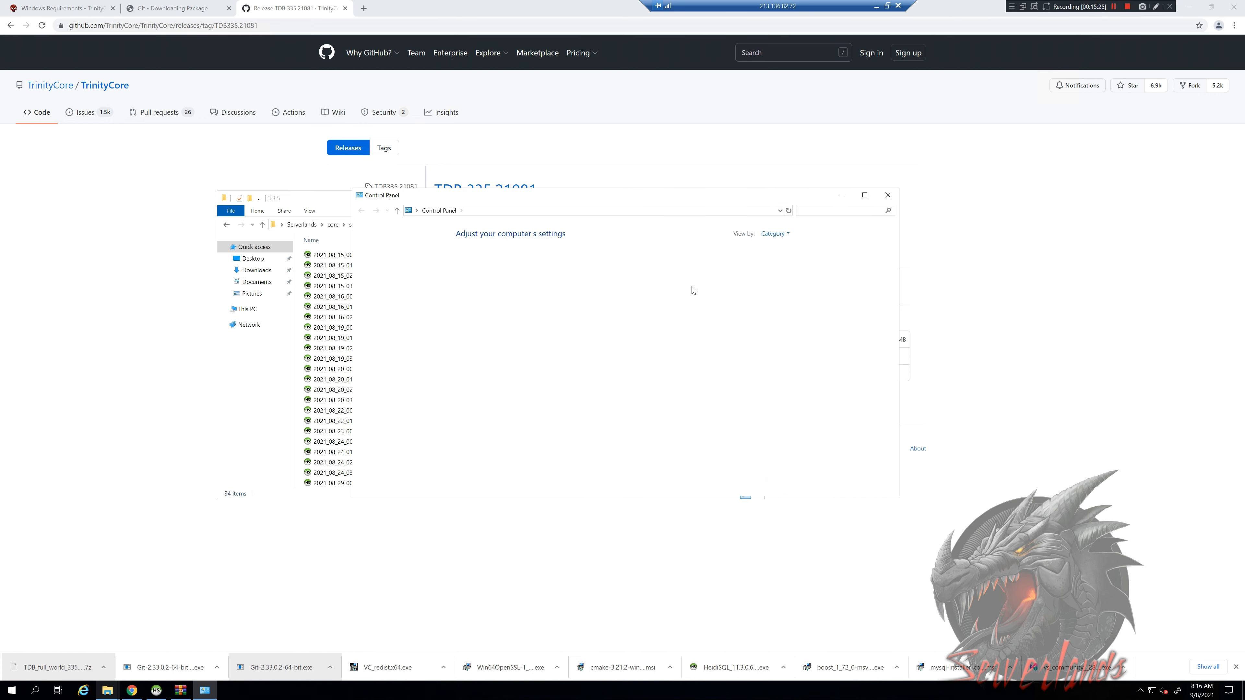
left_click(775, 234)
left_click(784, 258)
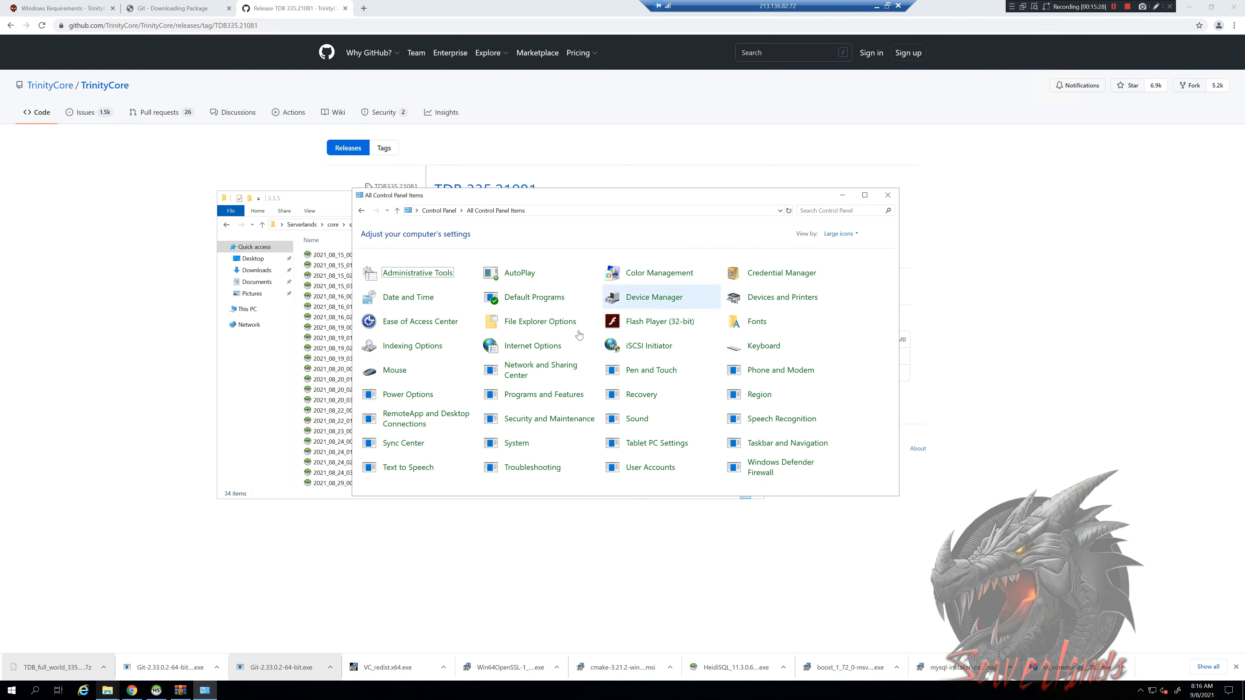
left_click(534, 323)
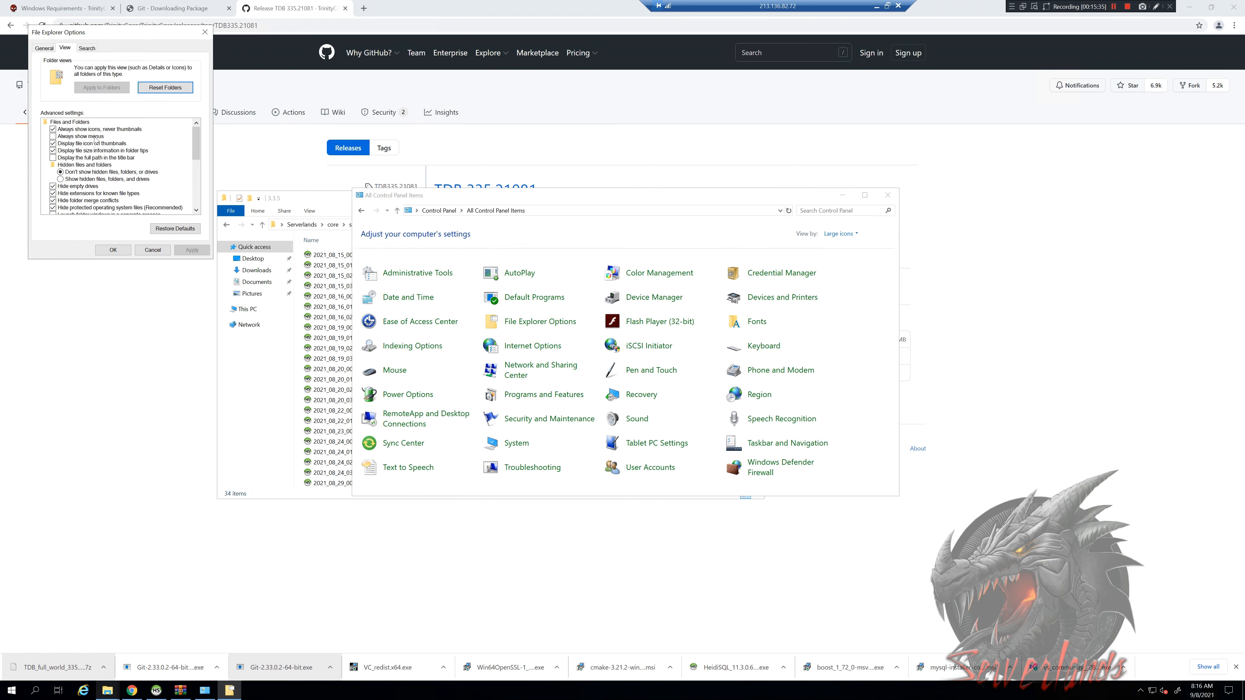
Step: Select Show hidden files, folders and drives, uncheck Hide extensions for known file types, and apply
left_click(87, 180)
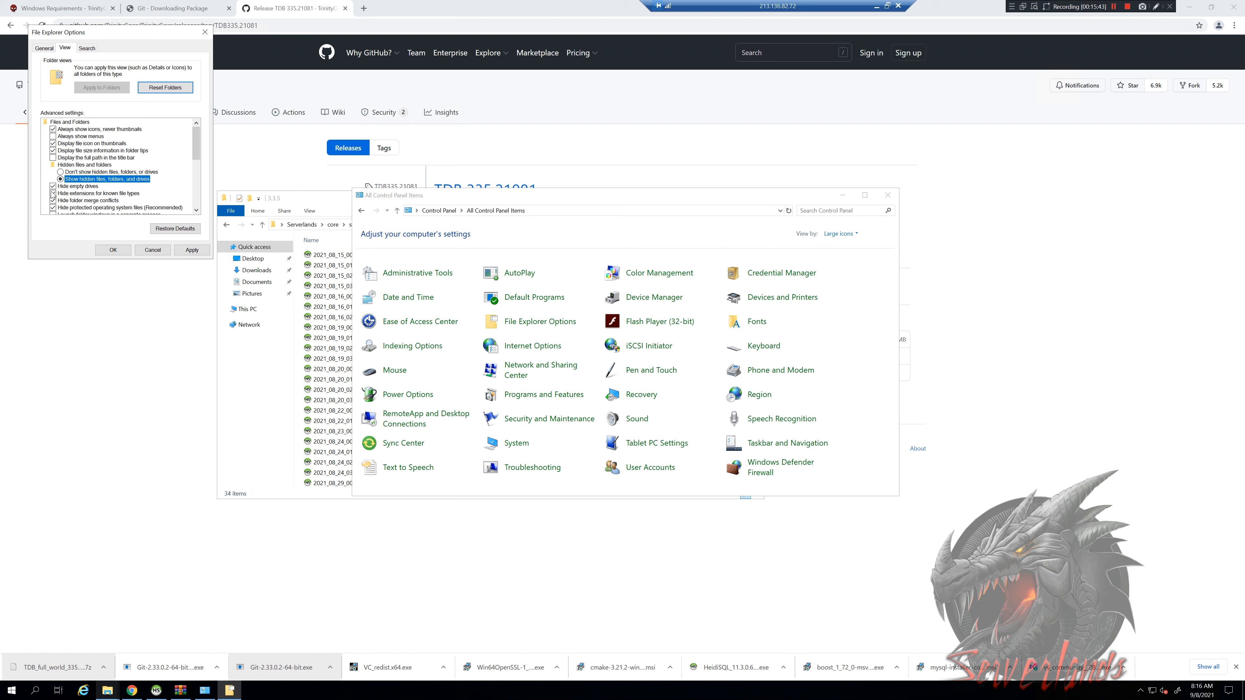
left_click(81, 199)
left_click(80, 194)
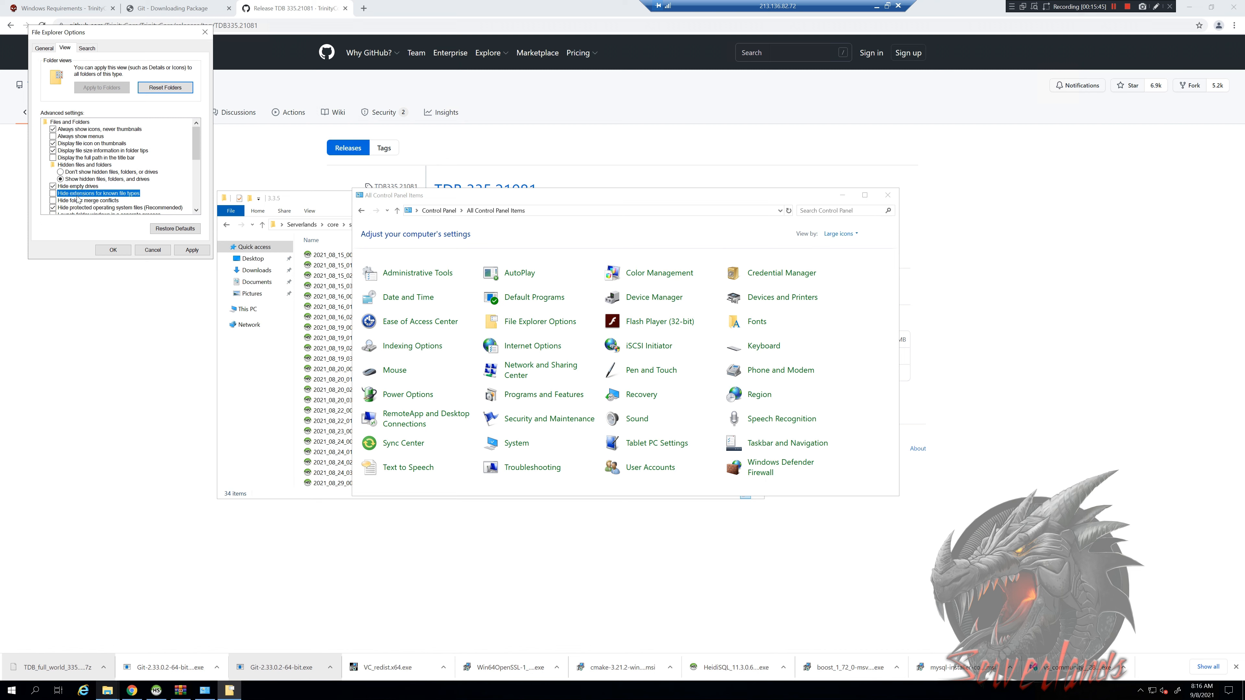
left_click(71, 200)
left_click(69, 194)
left_click(54, 194)
left_click(202, 250)
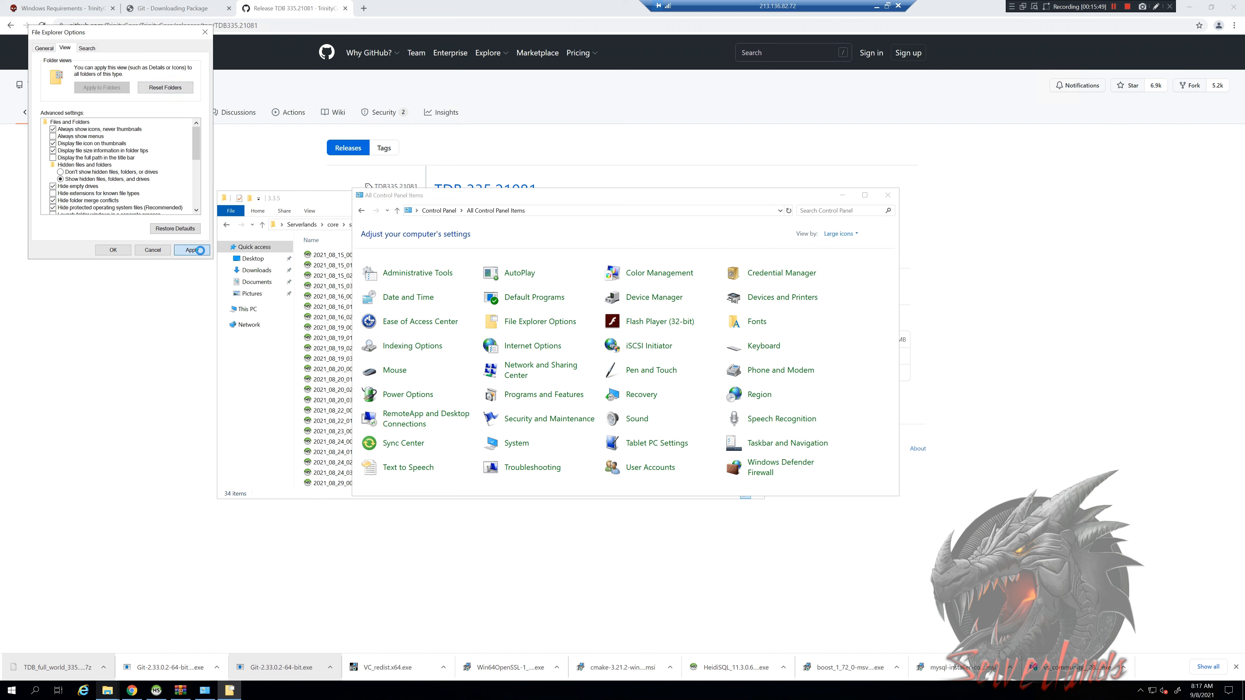
left_click(327, 328)
Step: Toggle Hide extensions for known file types off and on to compare, leaving extensions shown
left_click(375, 328)
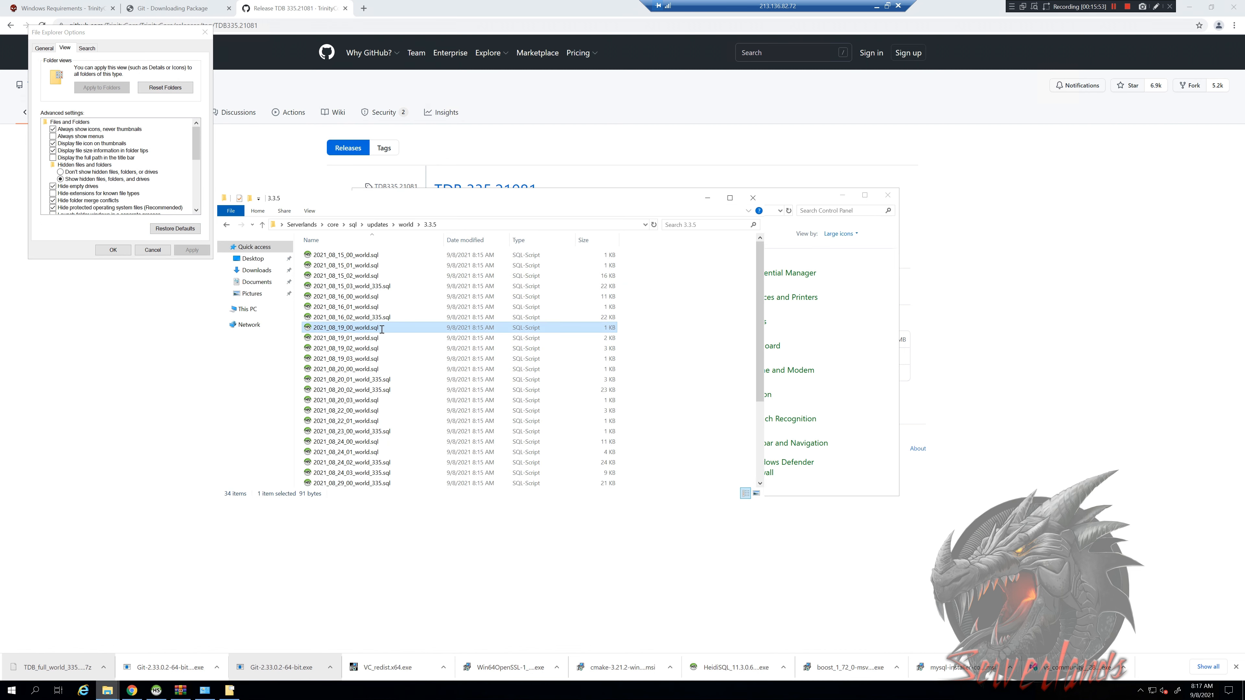
left_click(384, 327)
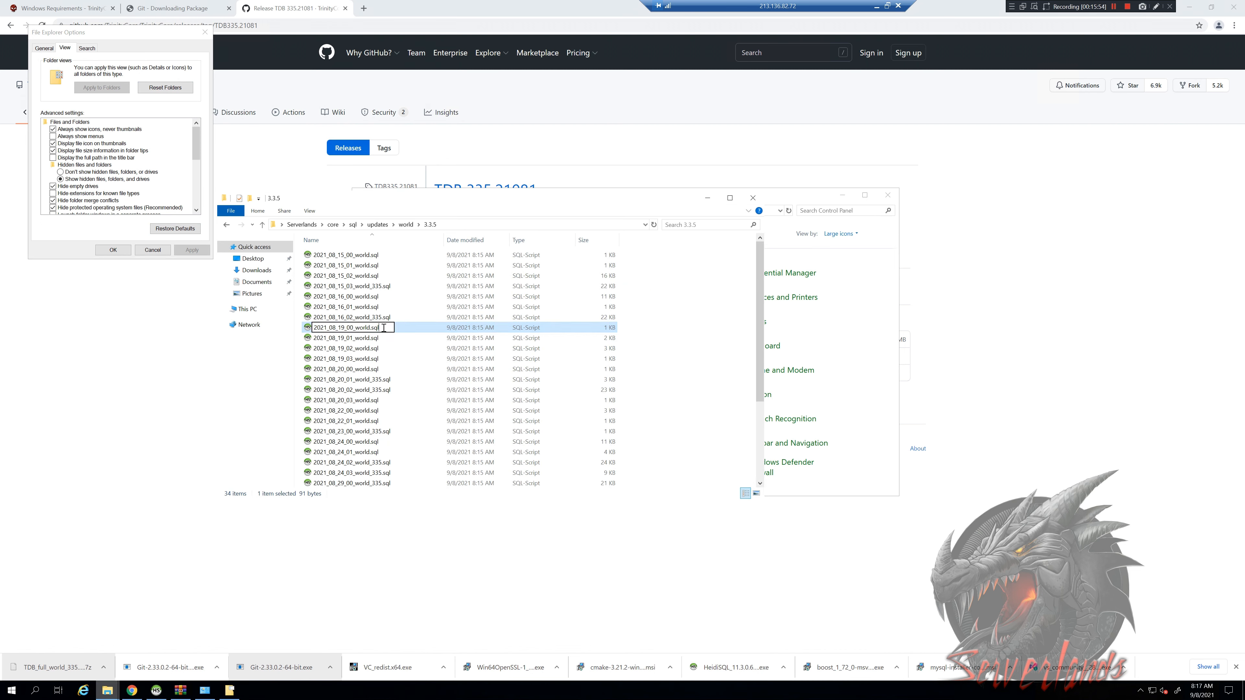
left_click(82, 198)
left_click(185, 250)
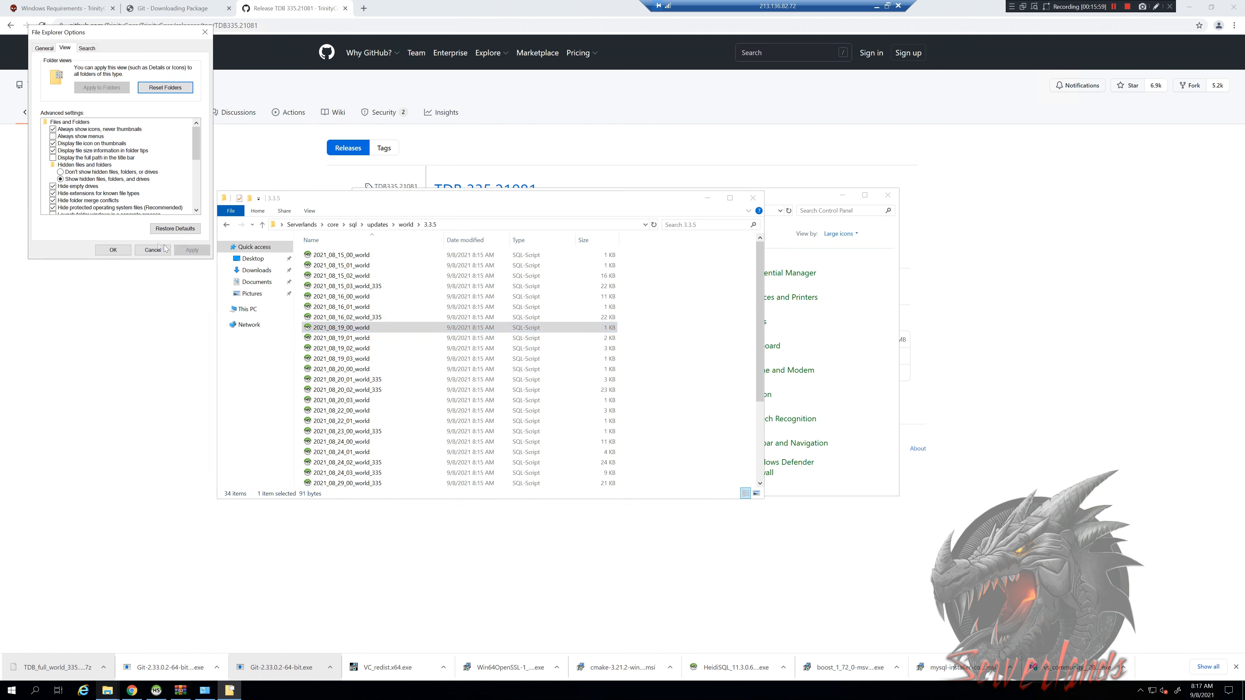
left_click(81, 194)
left_click(190, 250)
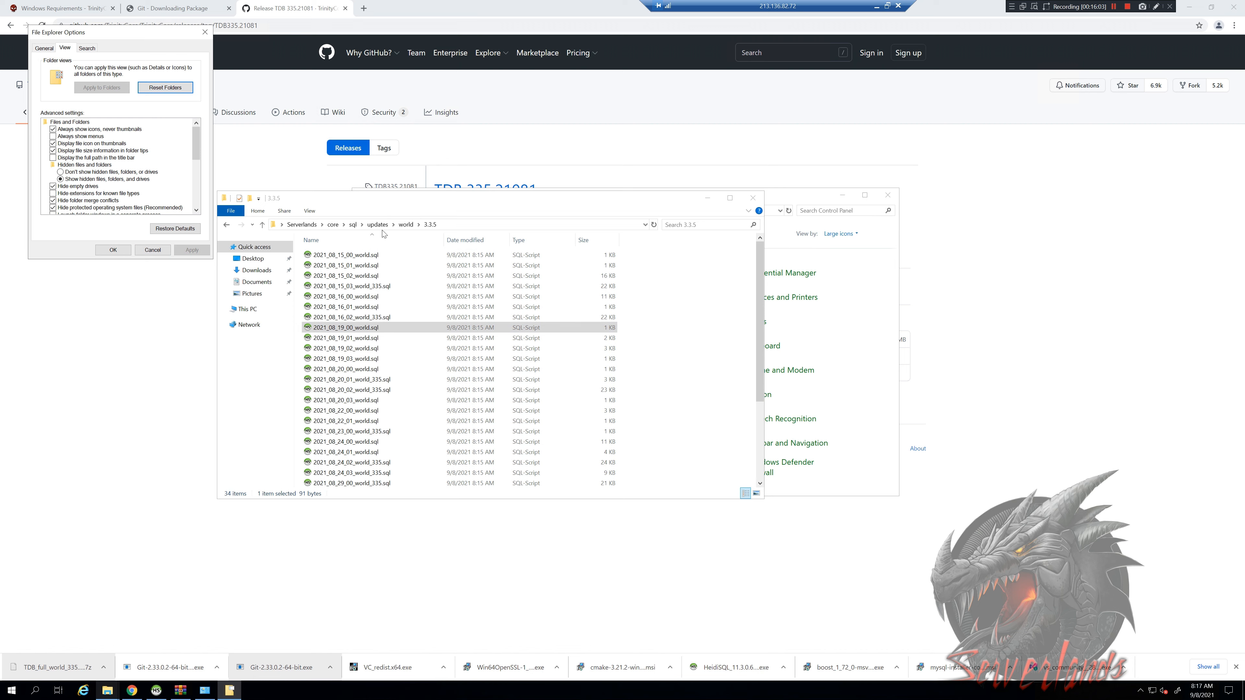
Step: Go up to the Serverlands folder and open the core folder
left_click(301, 225)
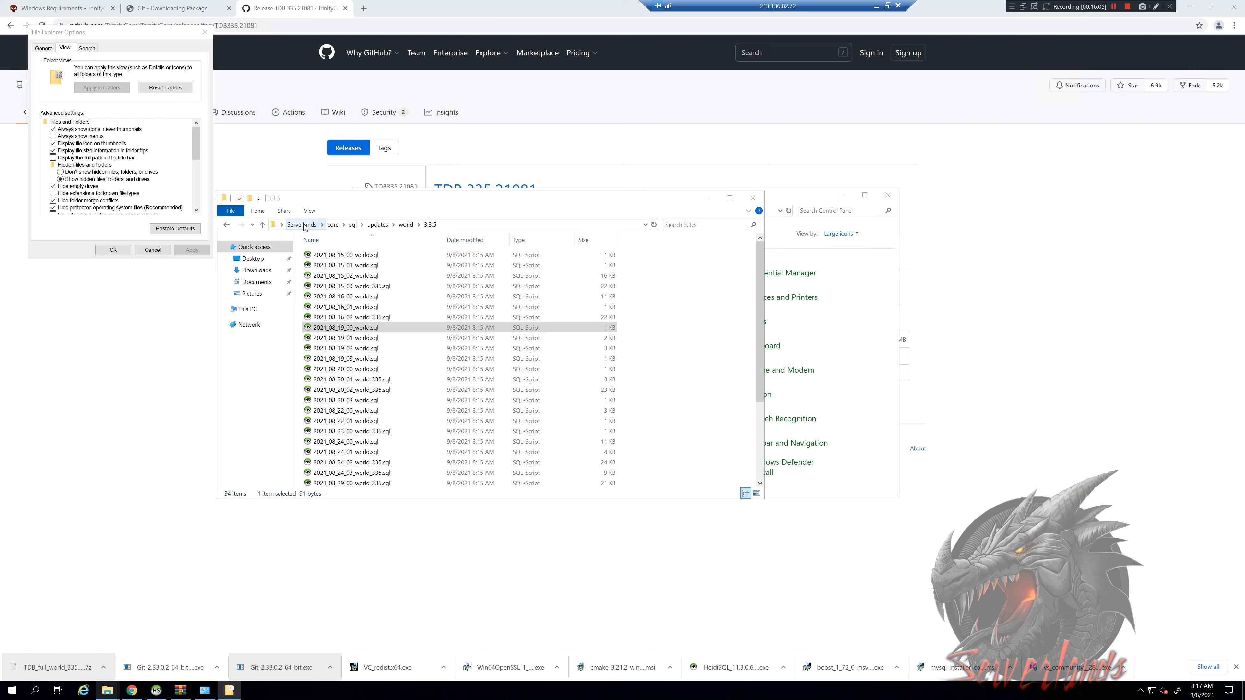
left_click(334, 254)
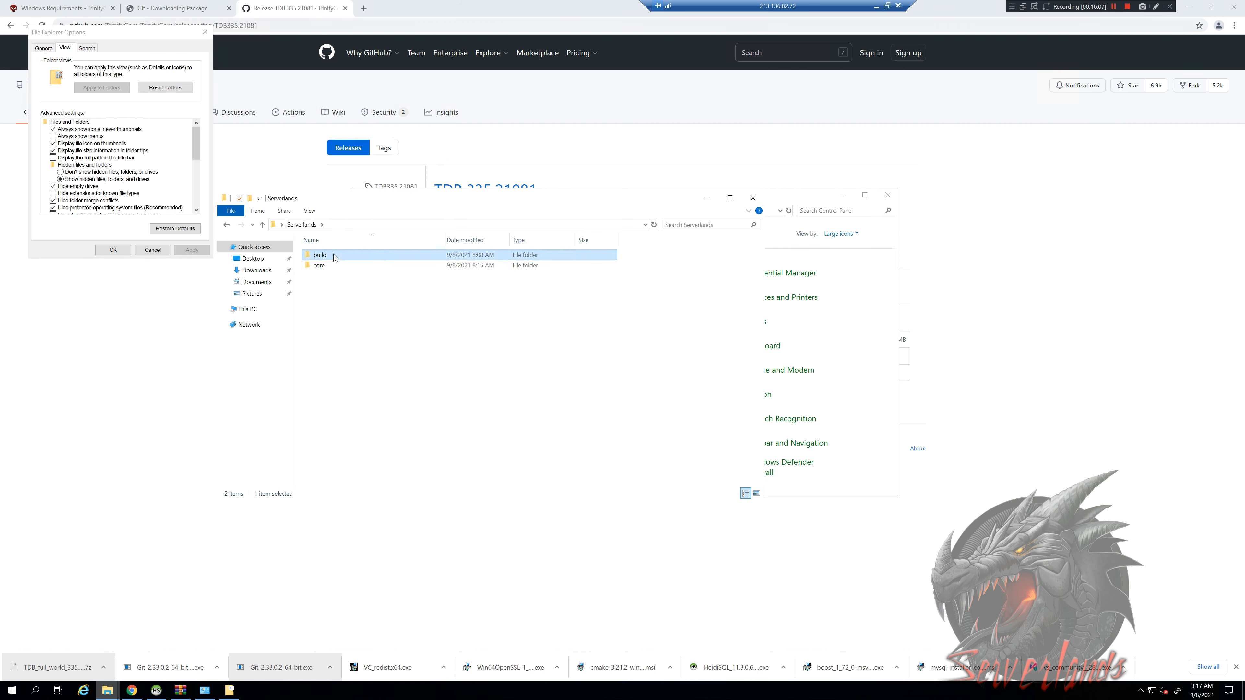
double_click(319, 266)
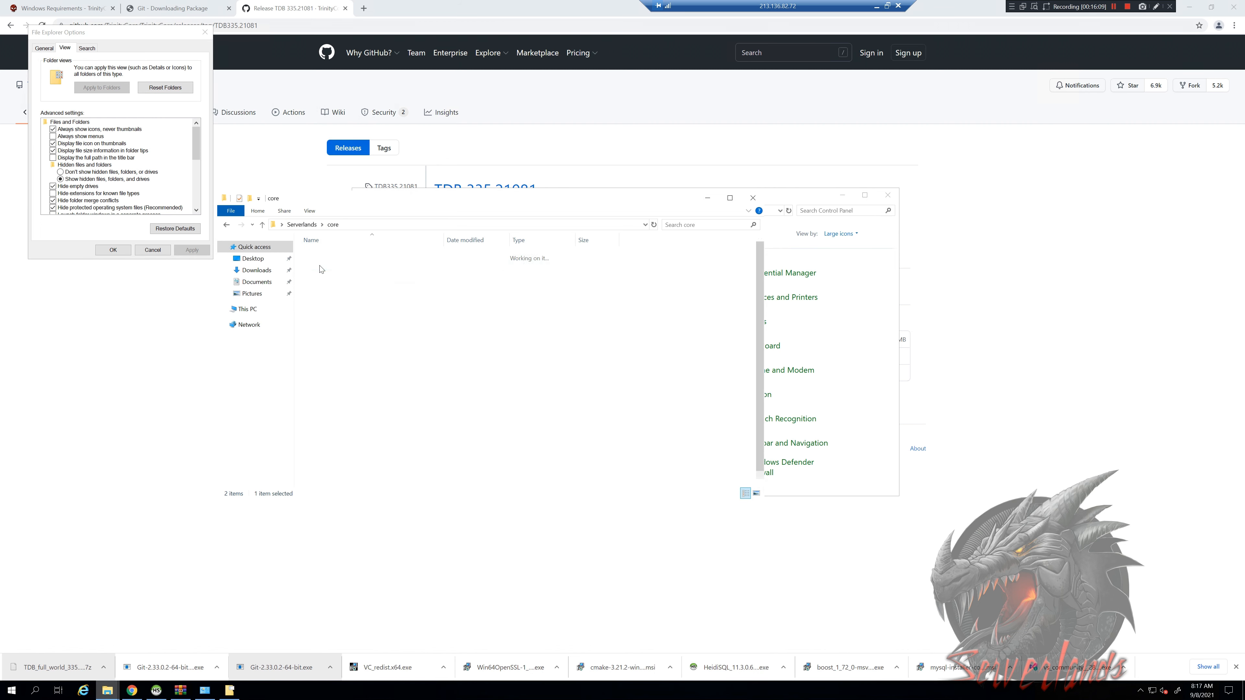
left_click_drag(328, 518, 363, 293)
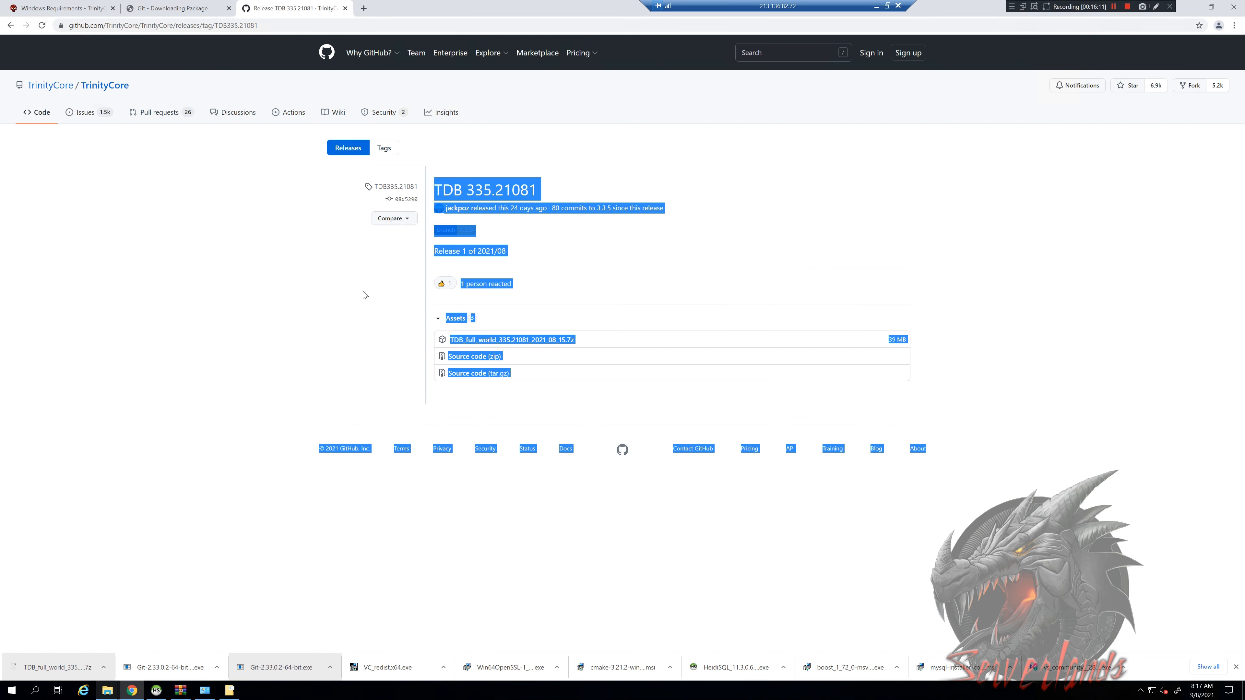
left_click(359, 297)
key("alt+Tab")
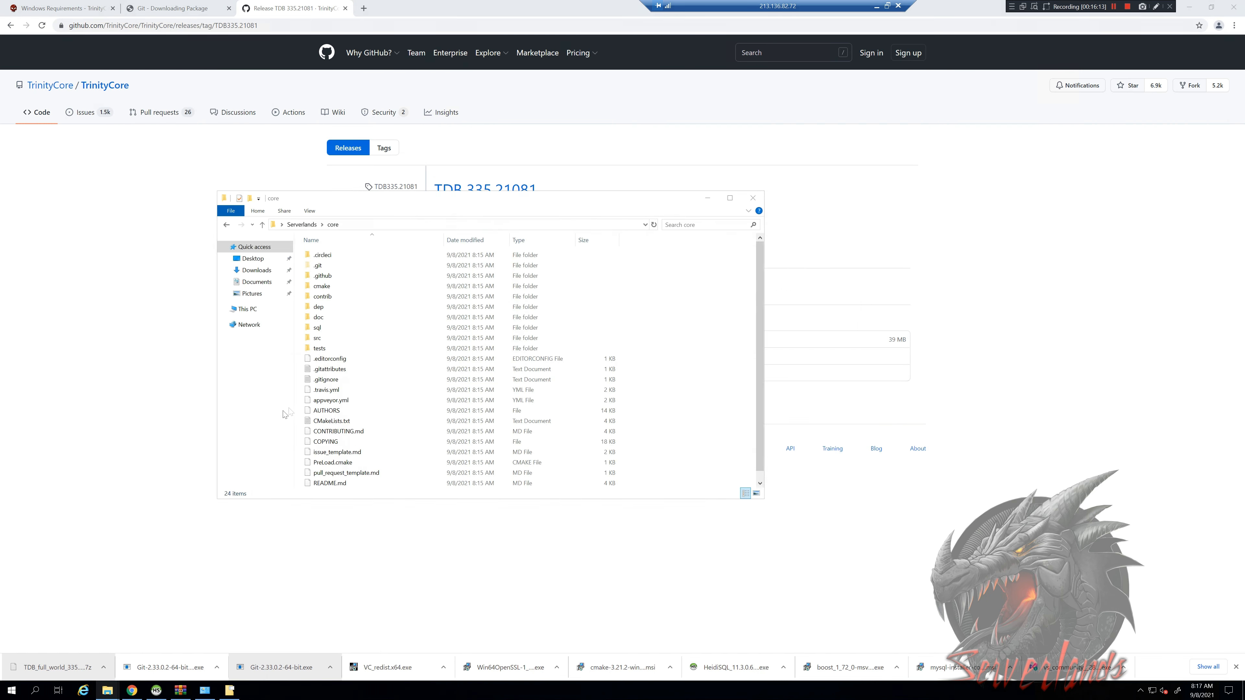
left_click(333, 513)
key("alt+Tab")
left_click_drag(666, 479, 698, 306)
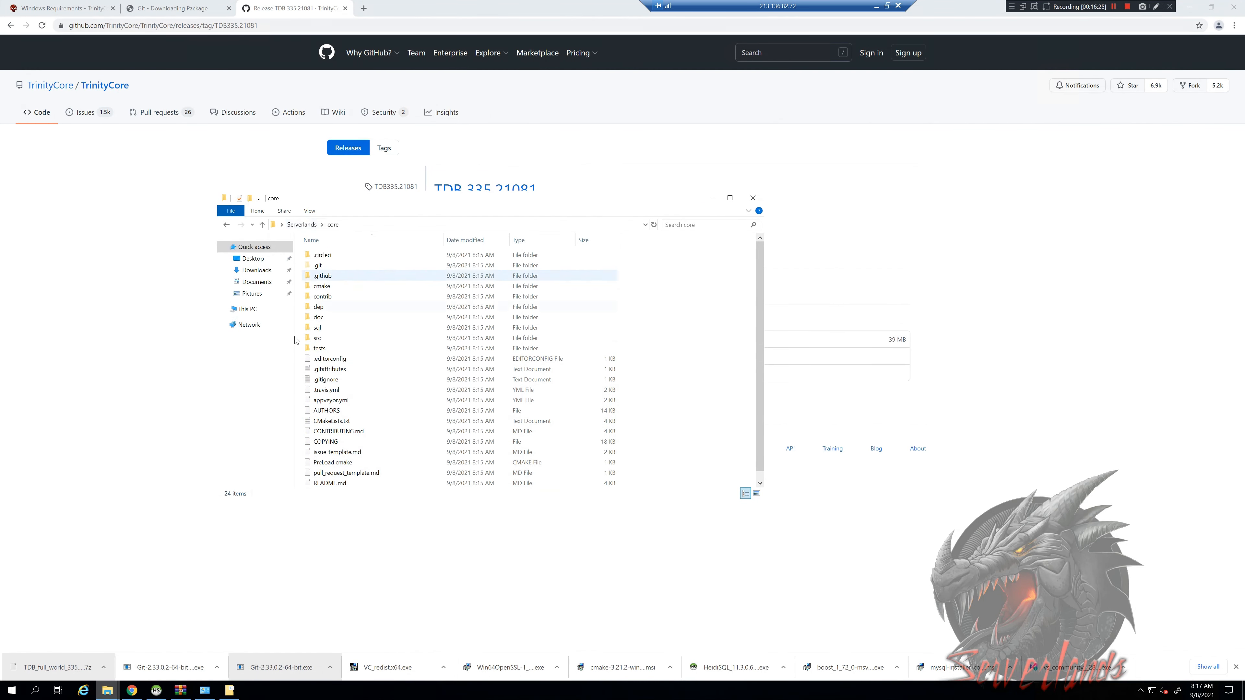
Step: Return to Serverlands, showing build and core, and reveal its full path in the address bar
key("BackSpace")
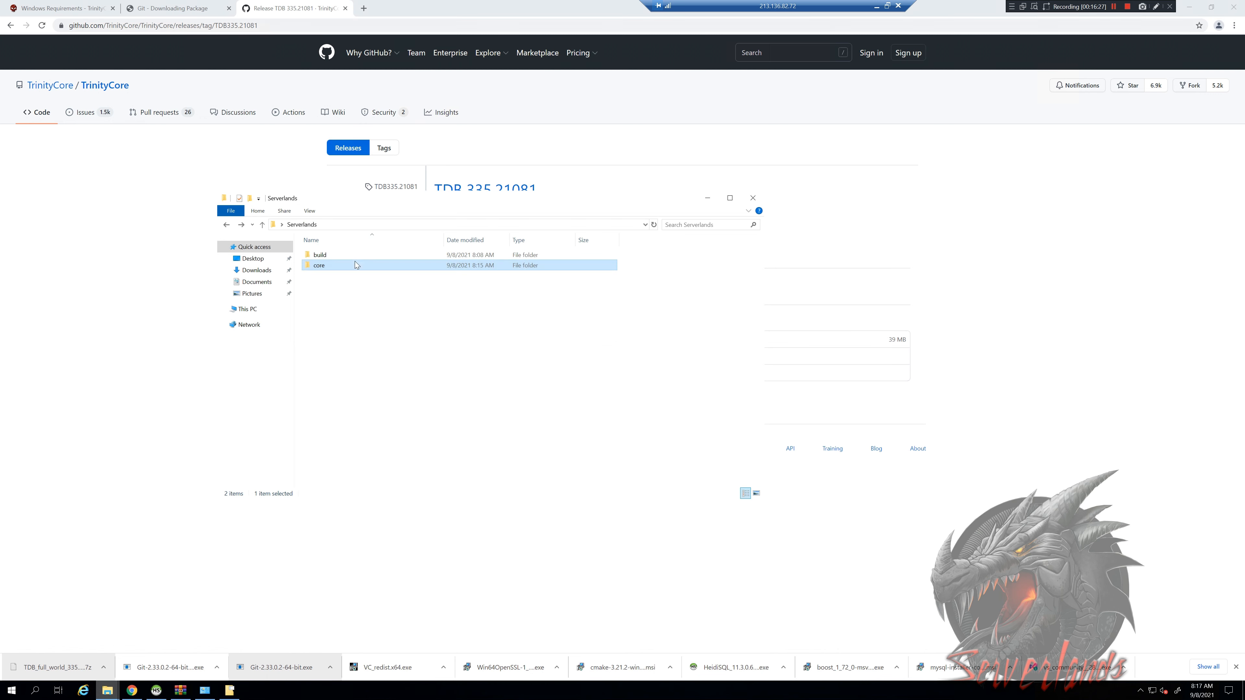
left_click(329, 255)
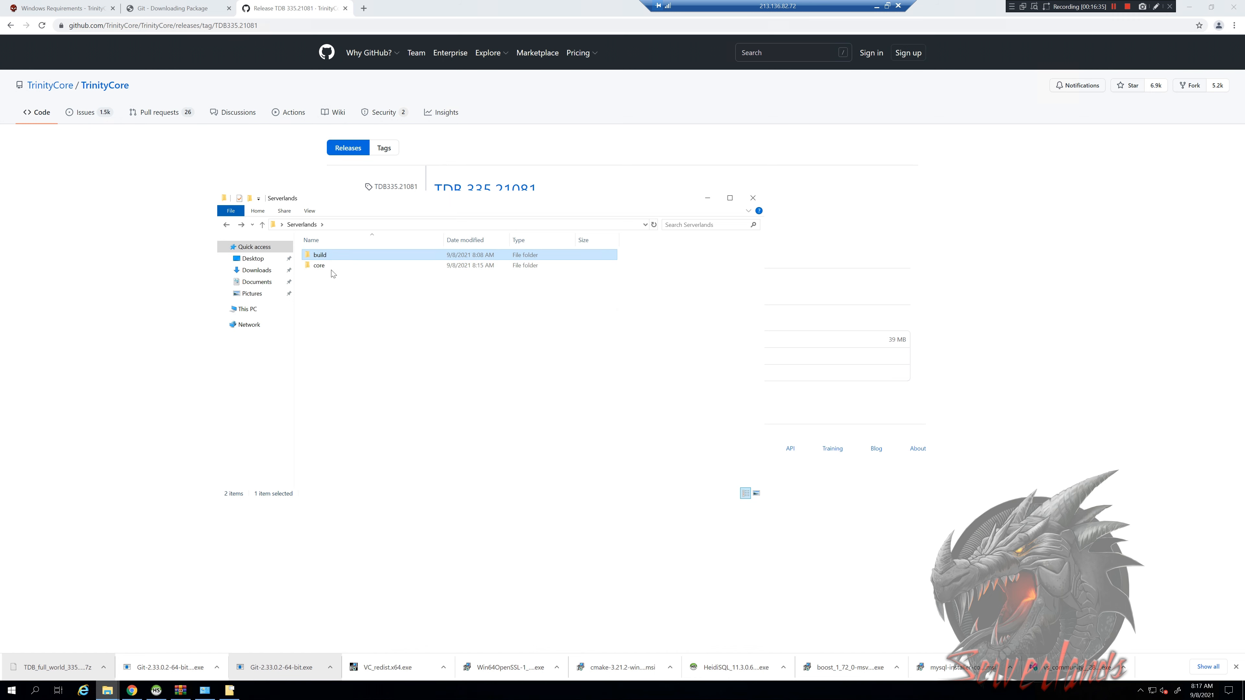
left_click(351, 334)
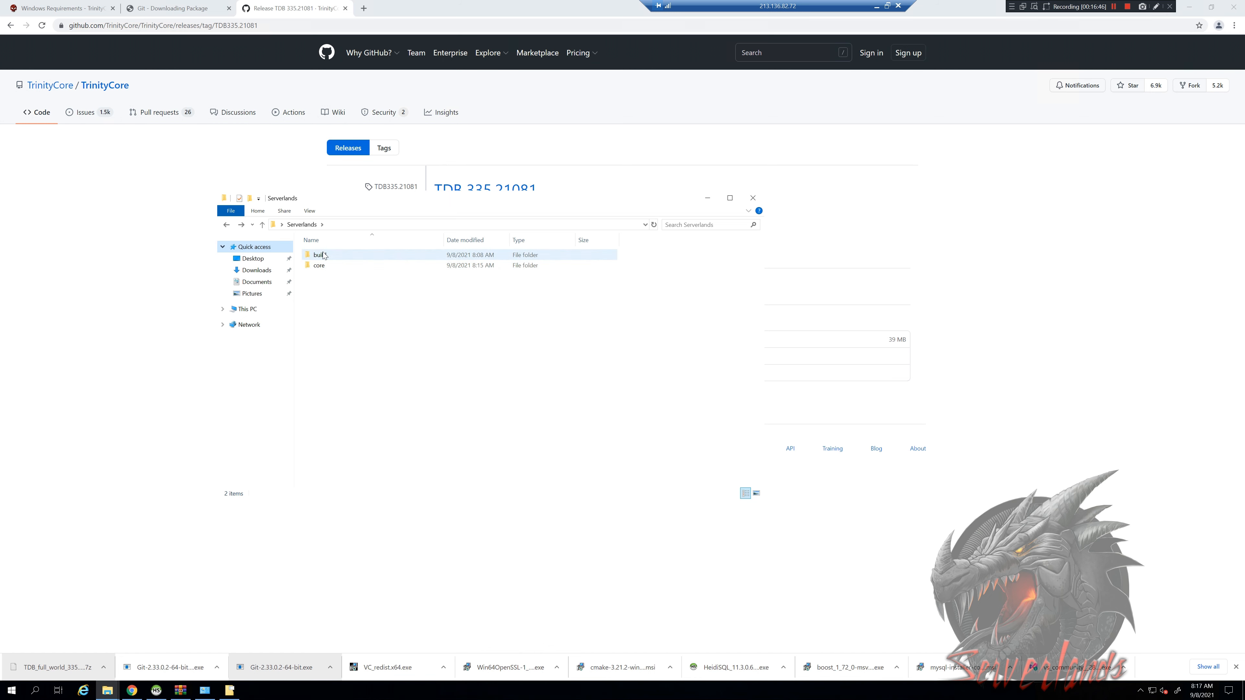
left_click(346, 225)
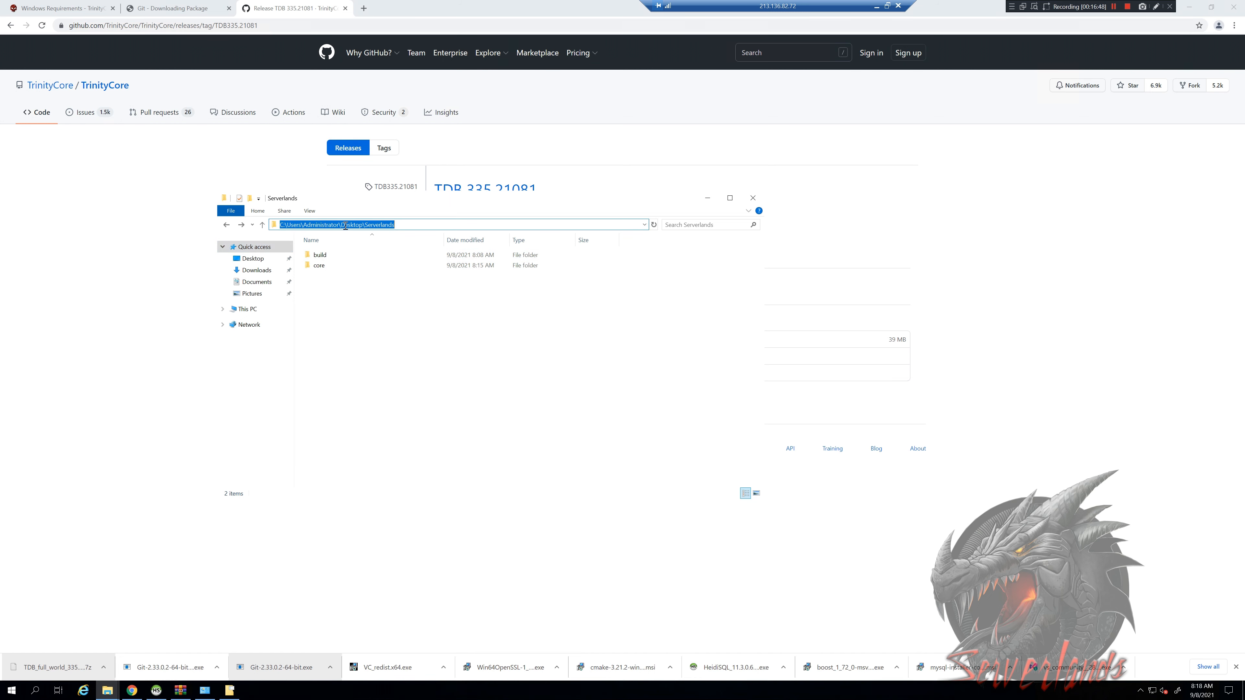
left_click(378, 225)
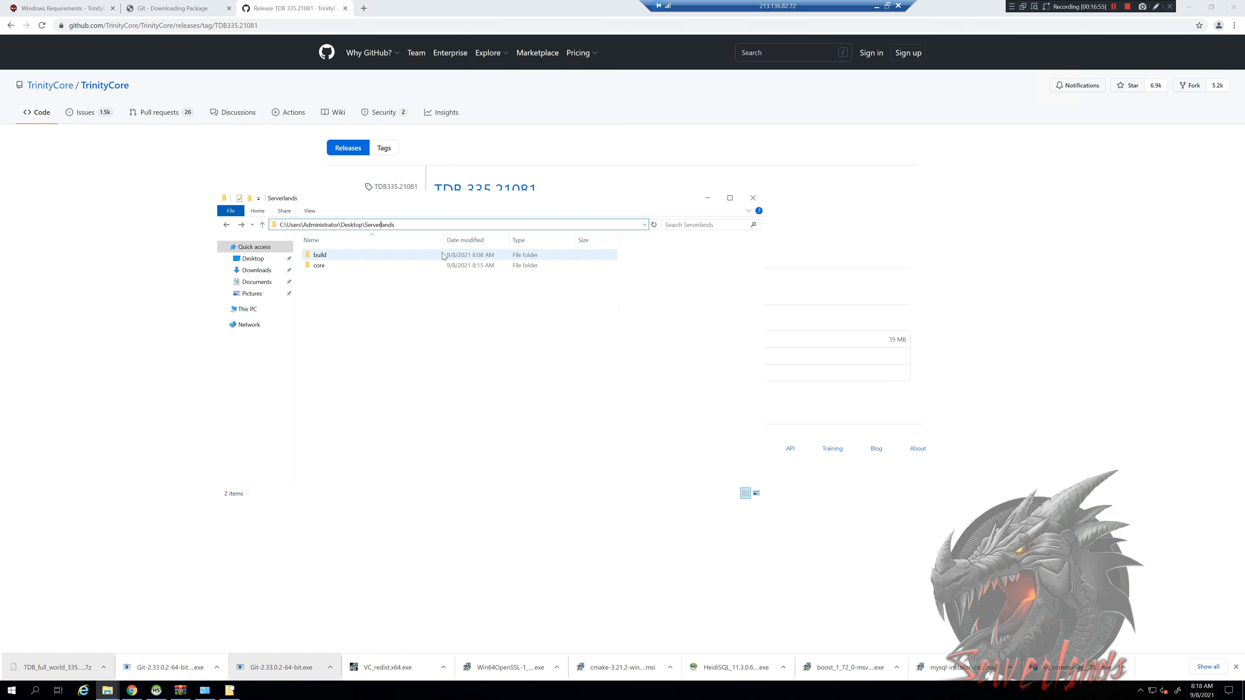
key("BackSpace")
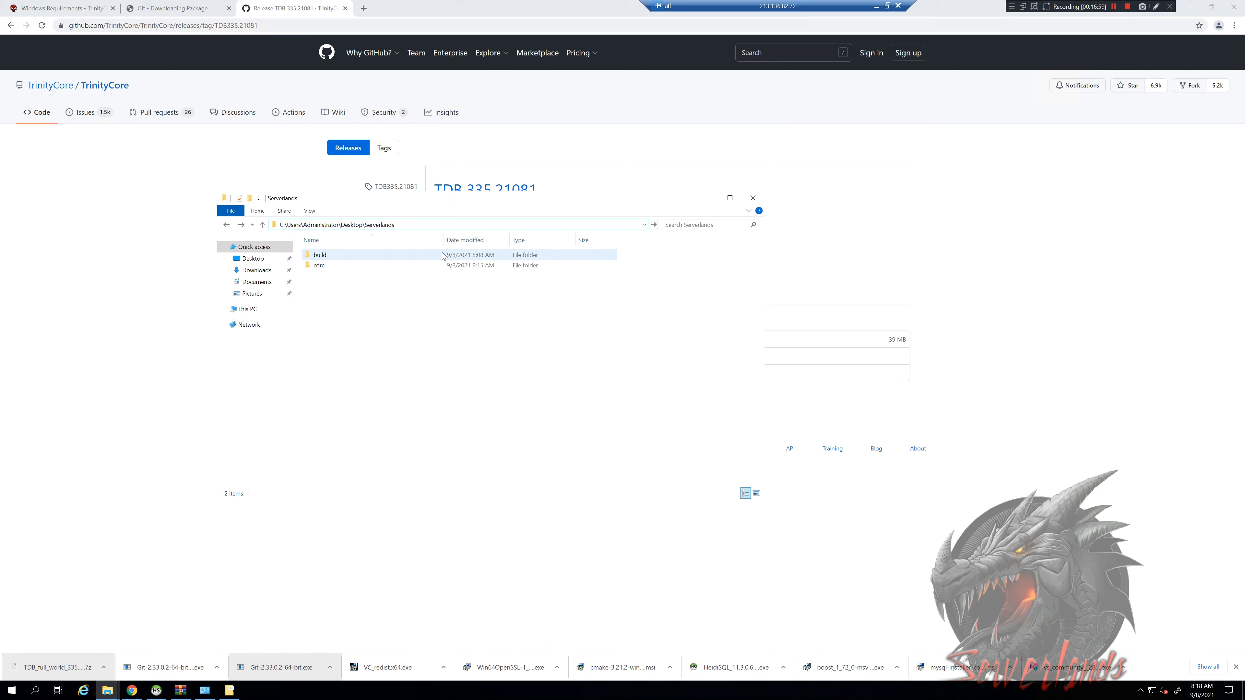
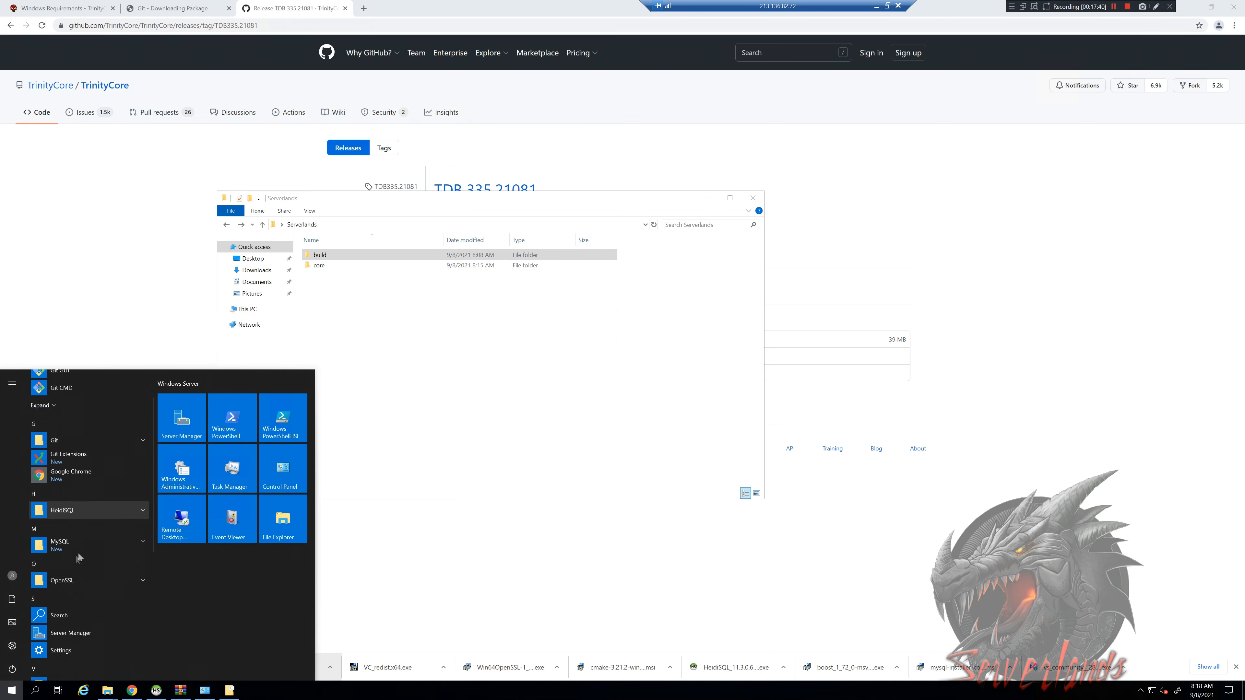
Step: Search for cmake, then close the Display settings window that opened by mistake
scroll(79, 570, "down", 5)
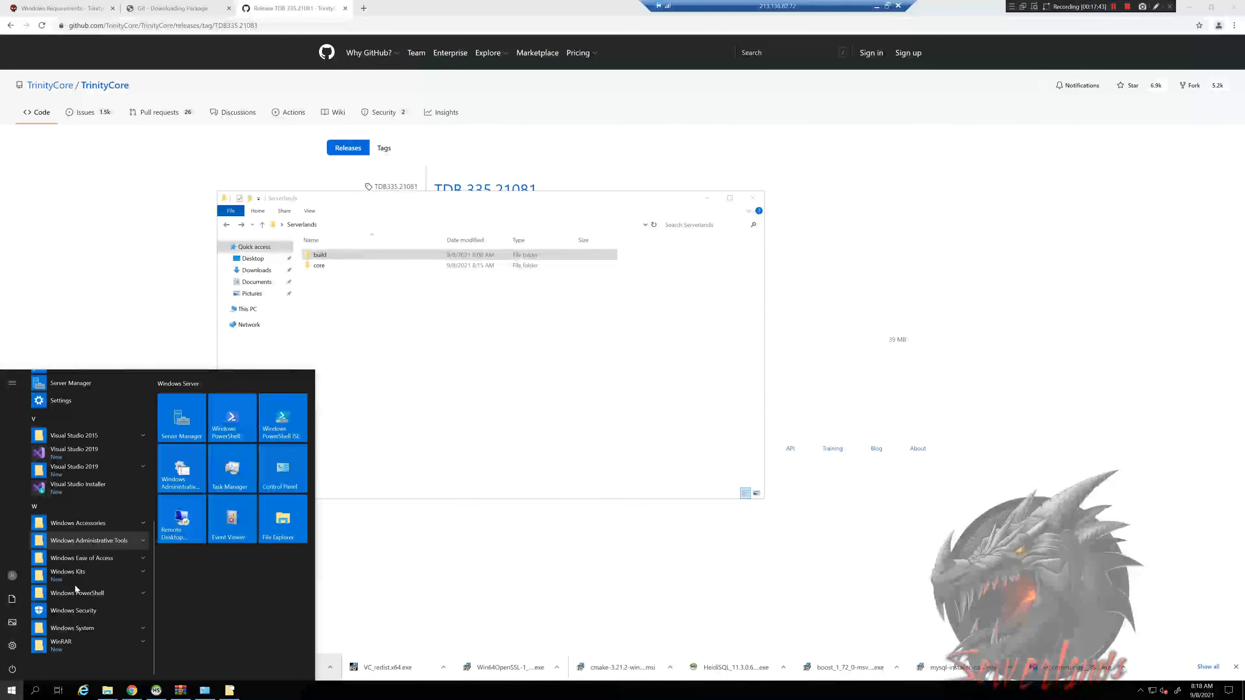
scroll(75, 540, "up", 2)
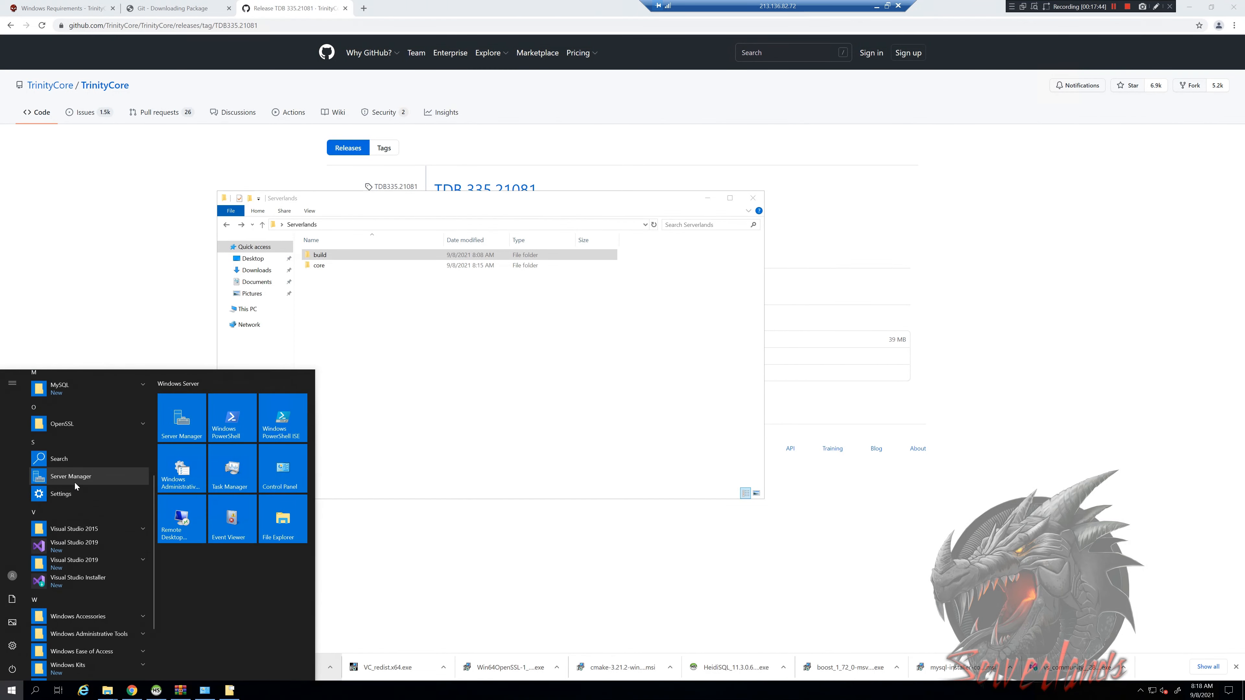
type("cmake")
key("Return")
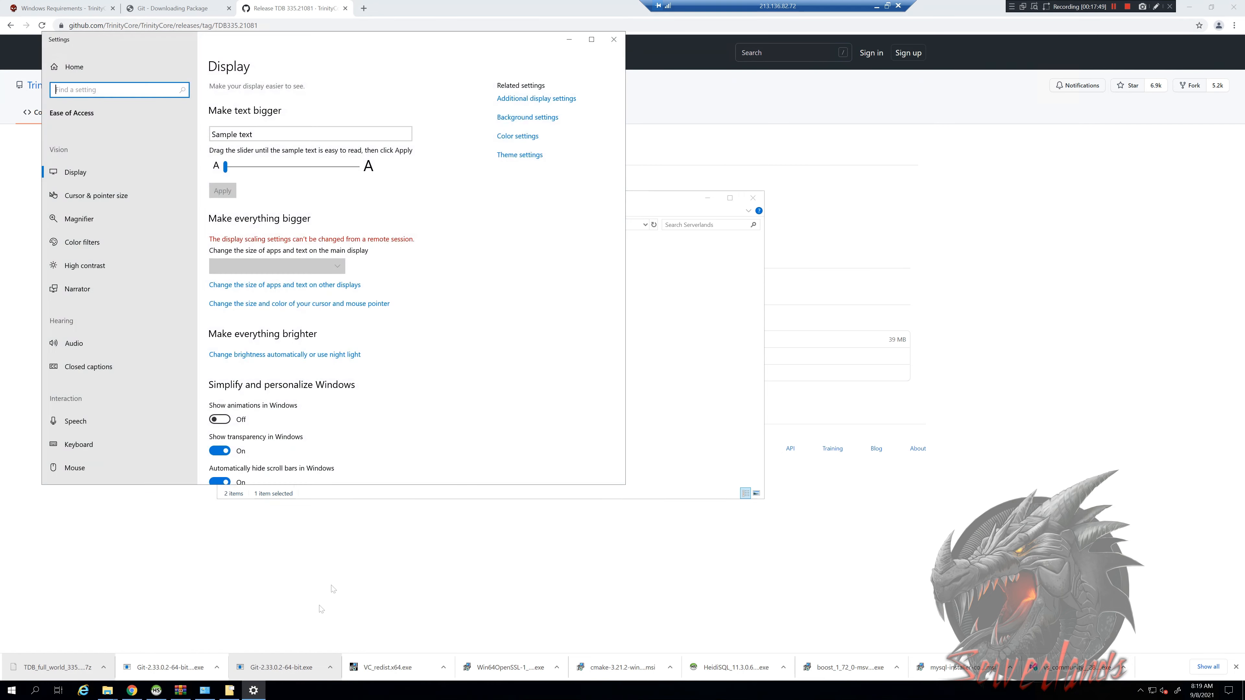
left_click(614, 40)
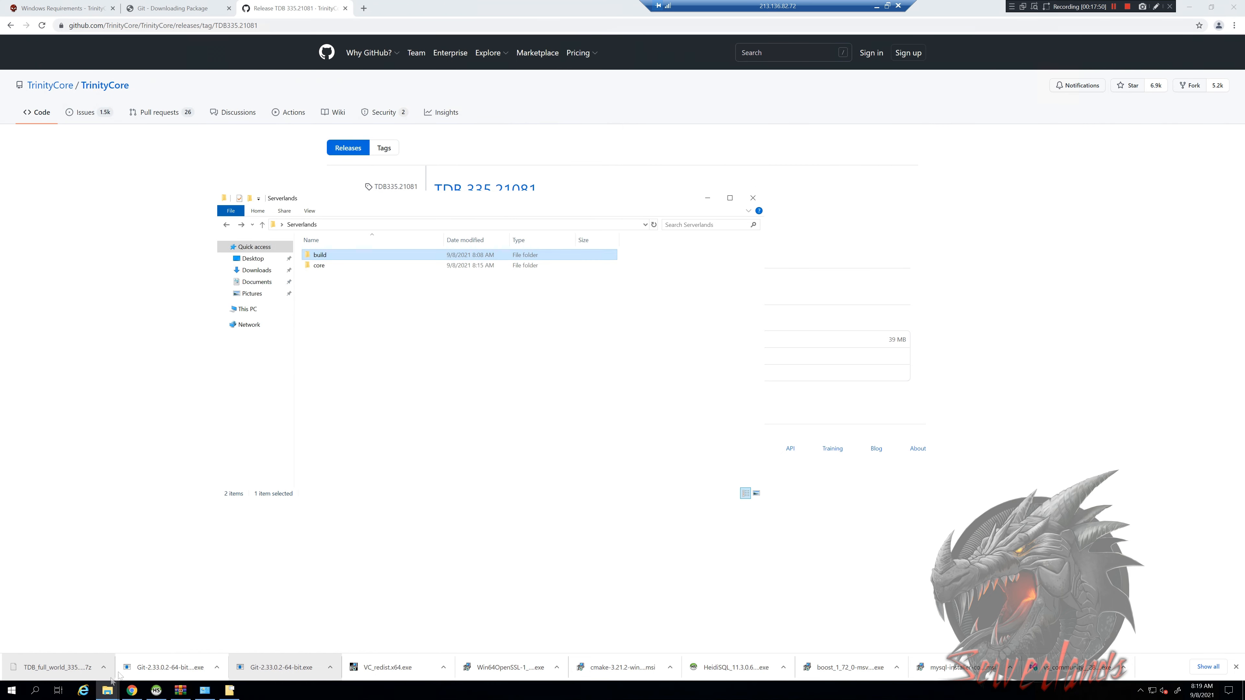
Step: Check Program Files (x86) and Program Files for installed software, then return to the Windows (C:) root
mouse_move(108, 690)
left_click(53, 654)
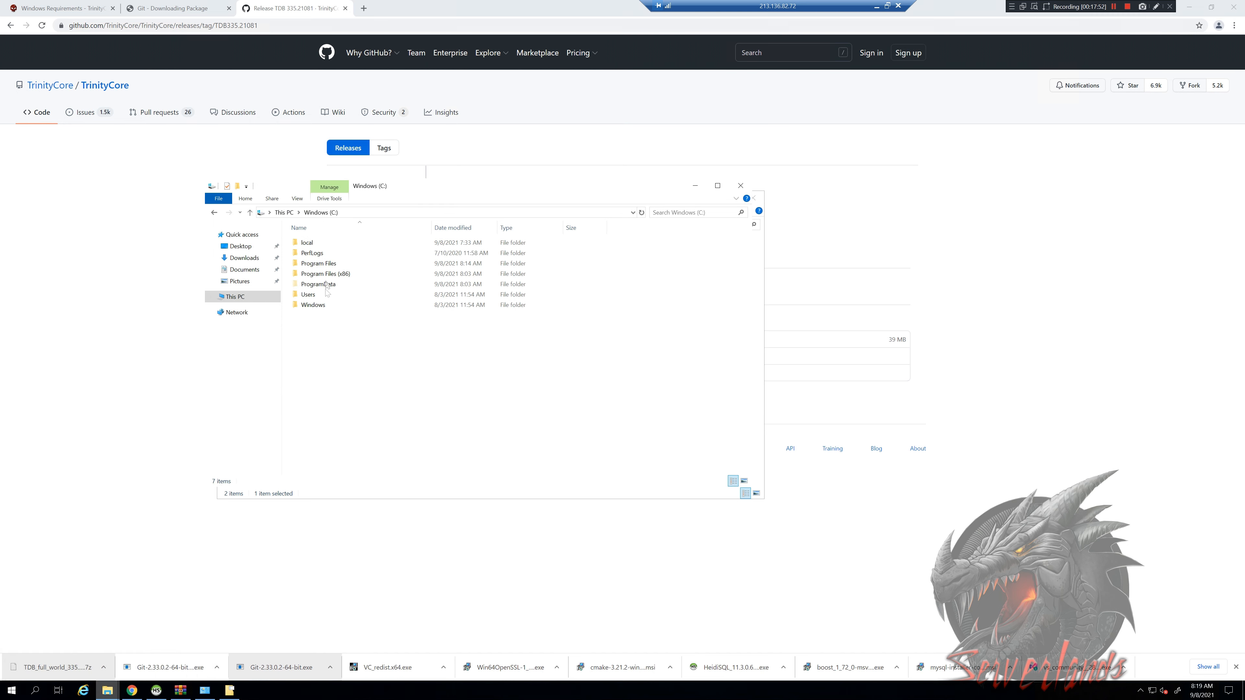
double_click(351, 274)
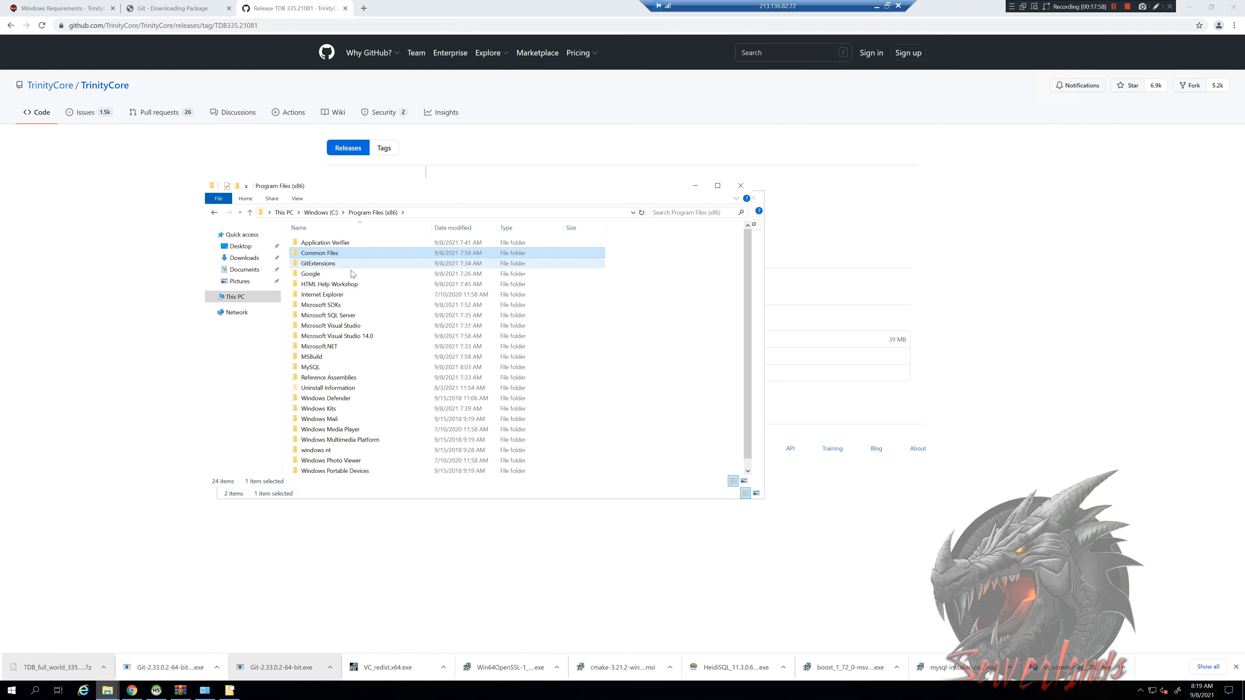
key("alt+Left")
double_click(338, 266)
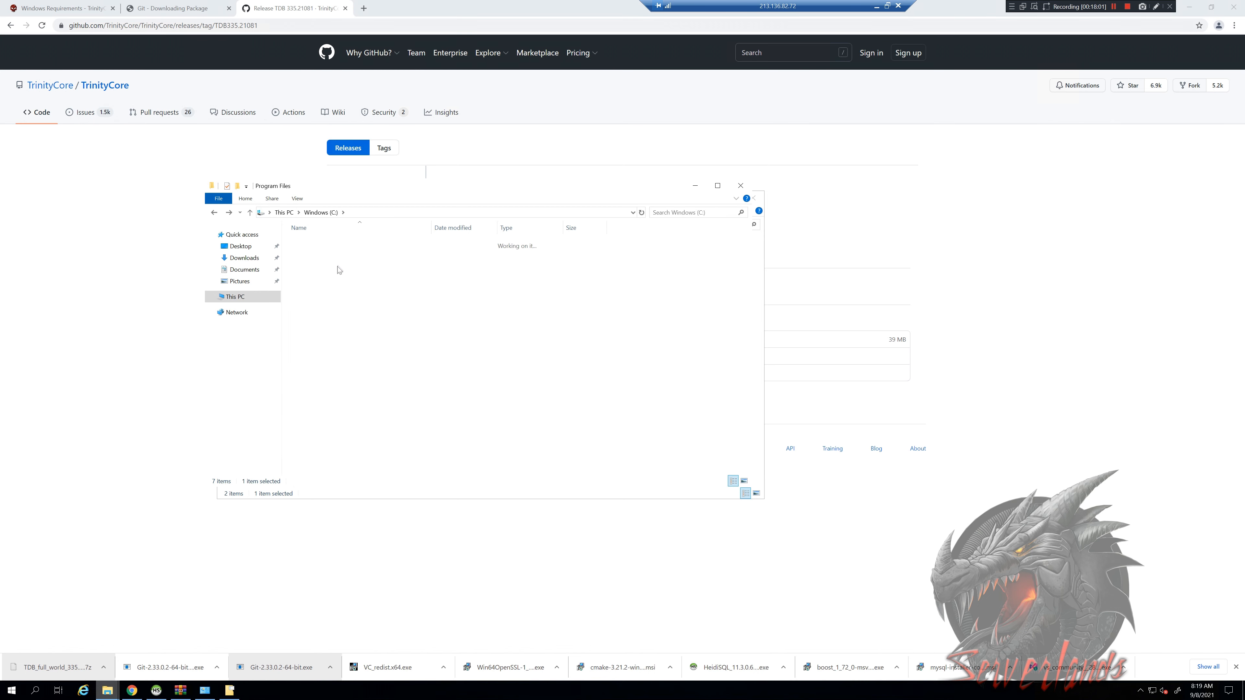
left_click(333, 278)
key("c")
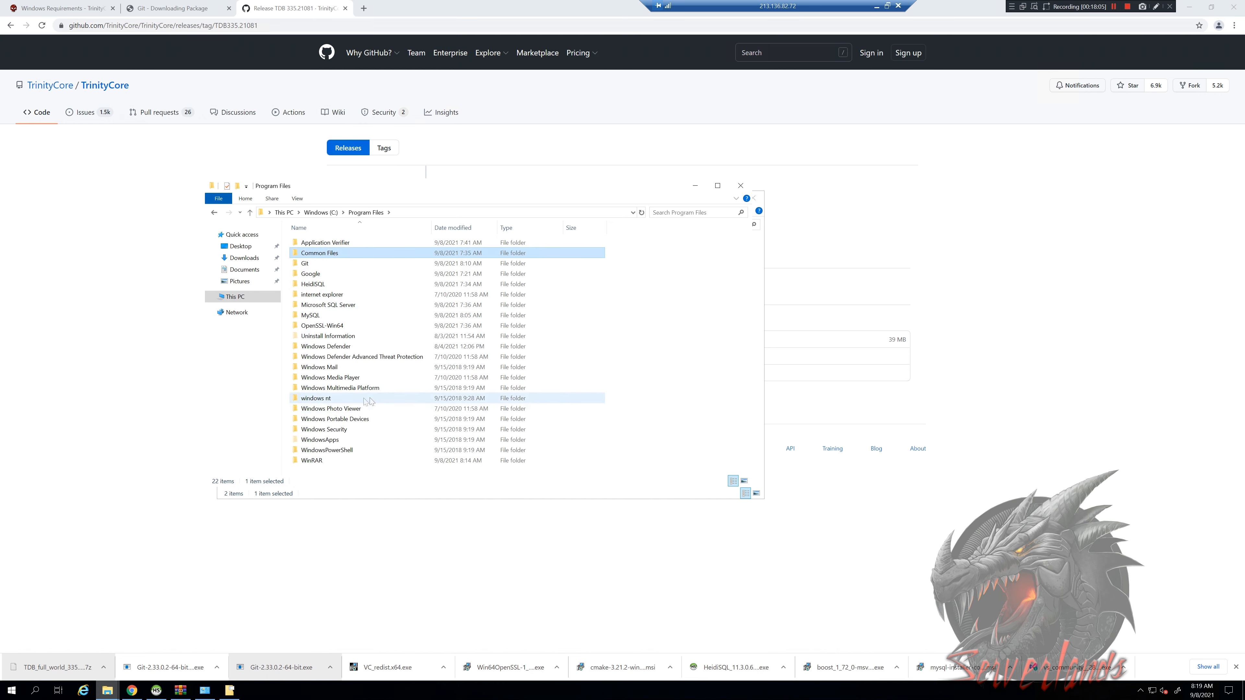
key("BackSpace")
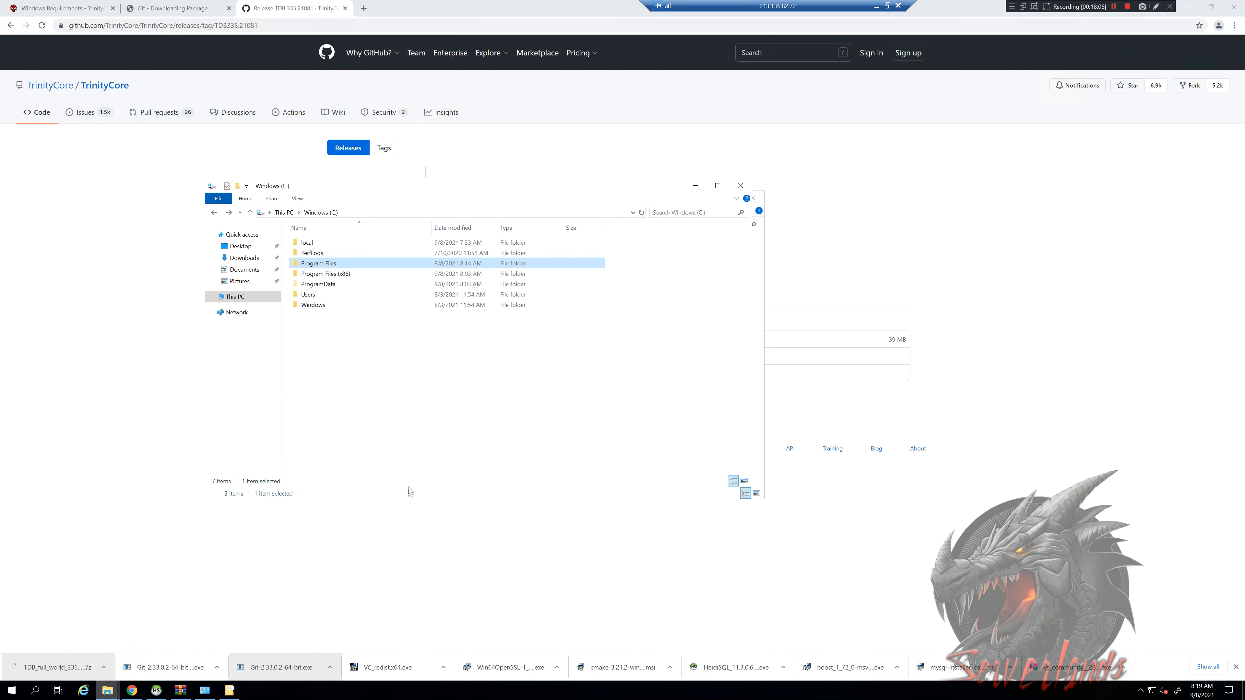
Step: Run the cmake-3.21.2 installer, accept the license, and install with default options and folder
left_click(618, 668)
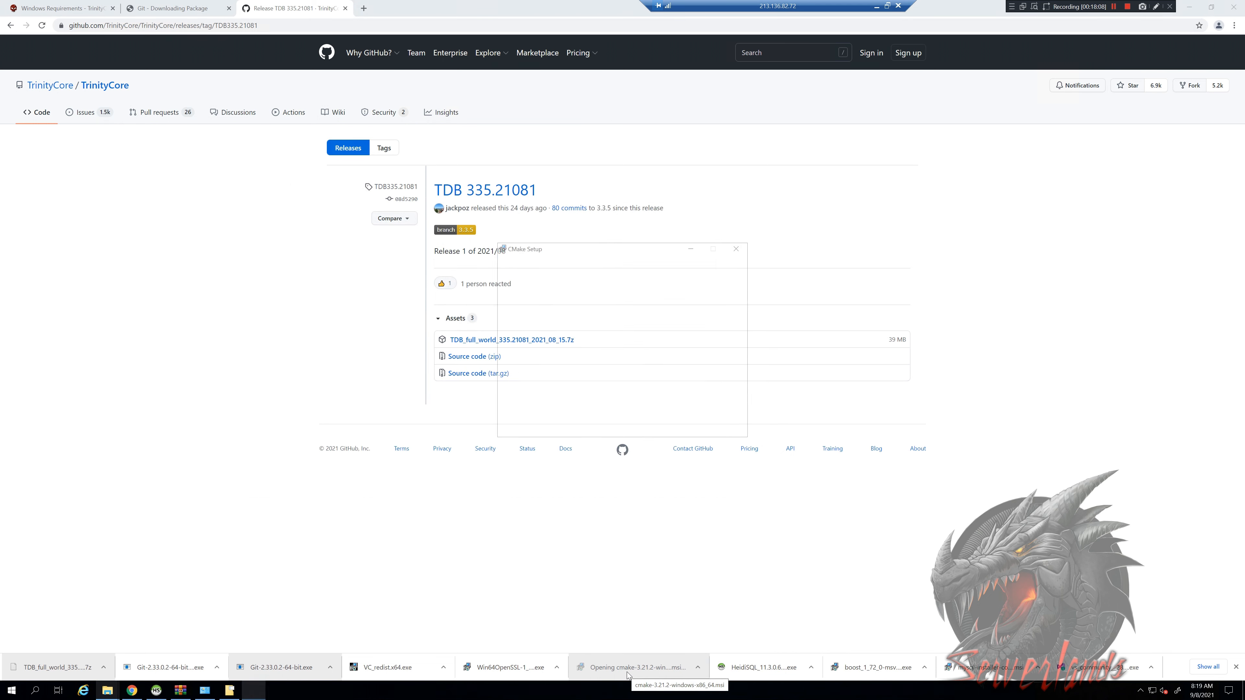
left_click(679, 424)
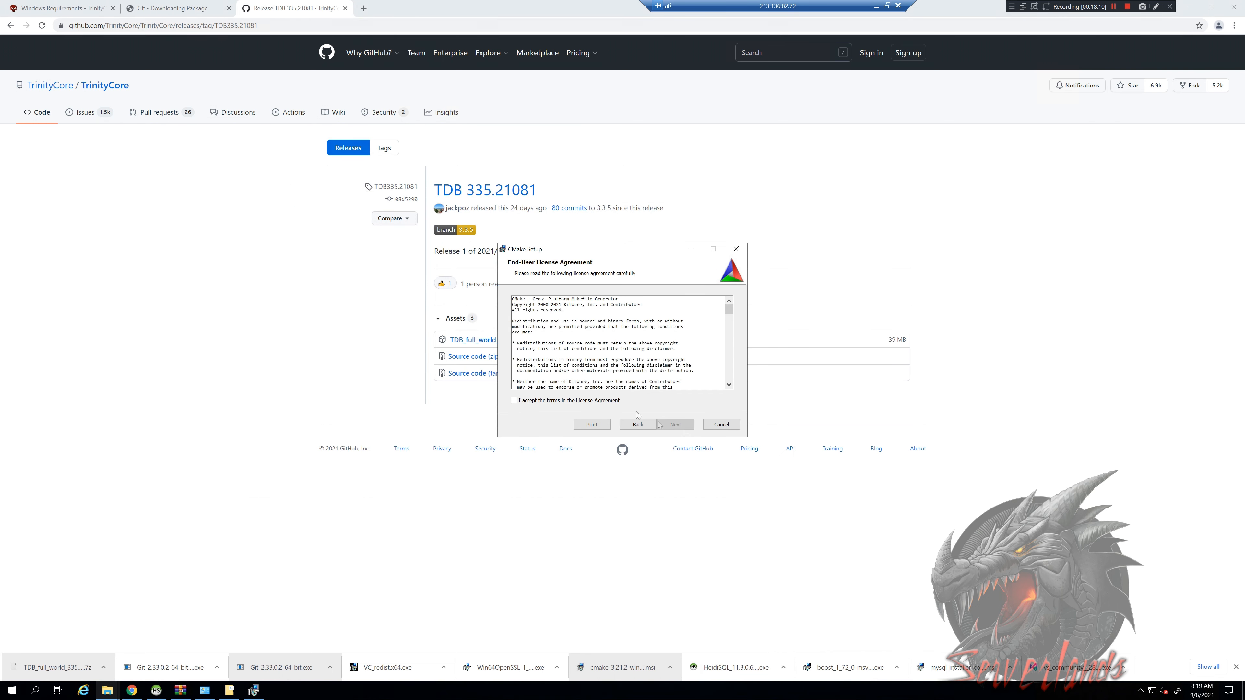
left_click(583, 401)
left_click(687, 427)
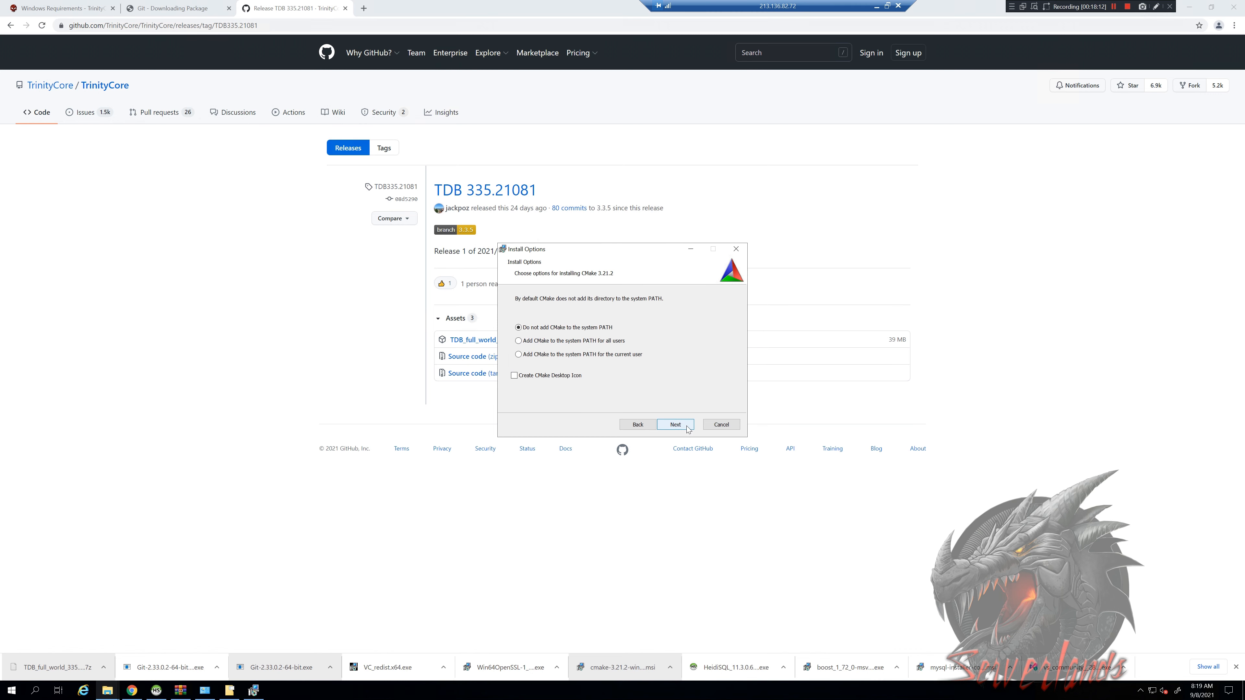
left_click(675, 425)
left_click(675, 424)
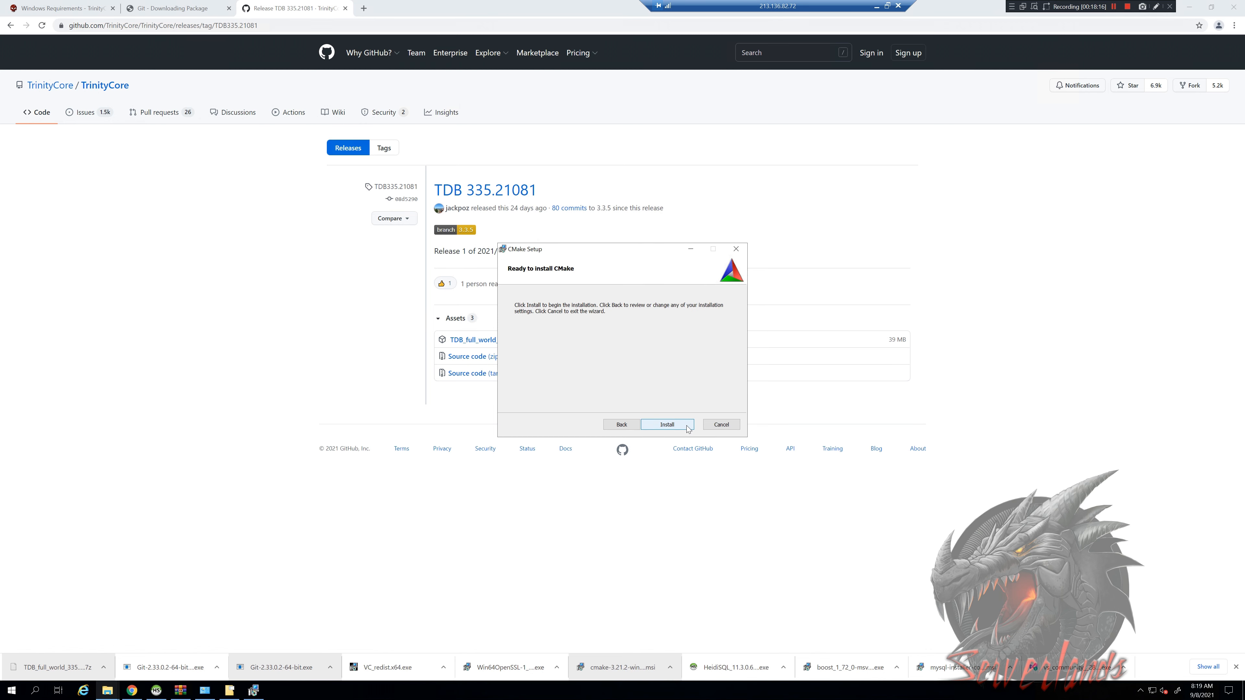
left_click(687, 426)
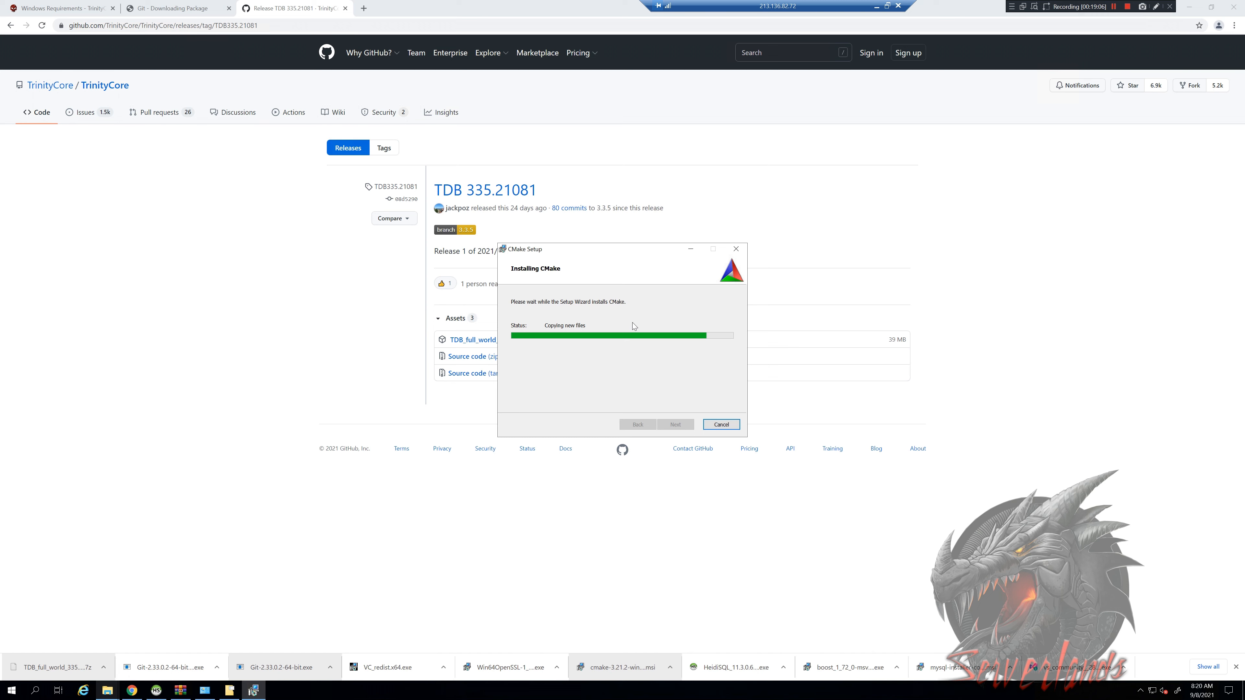
mouse_move(229, 687)
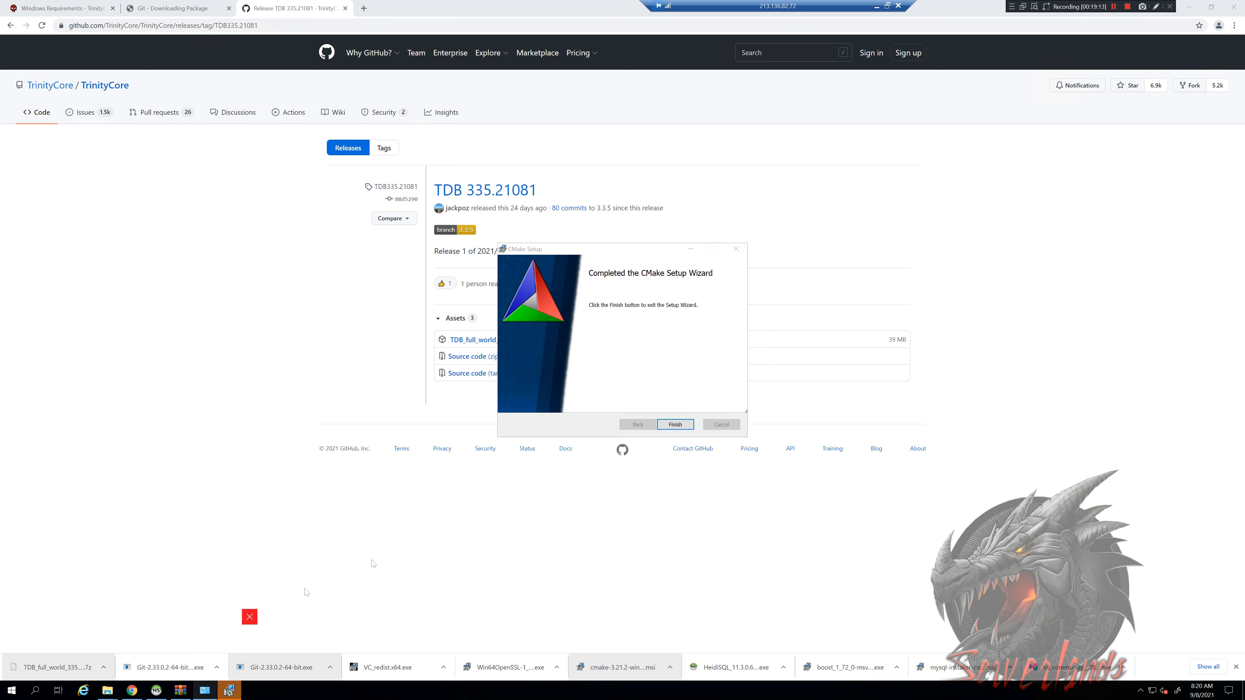
Step: Close the finished setup wizard and launch CMake from the Start menu search
left_click(685, 423)
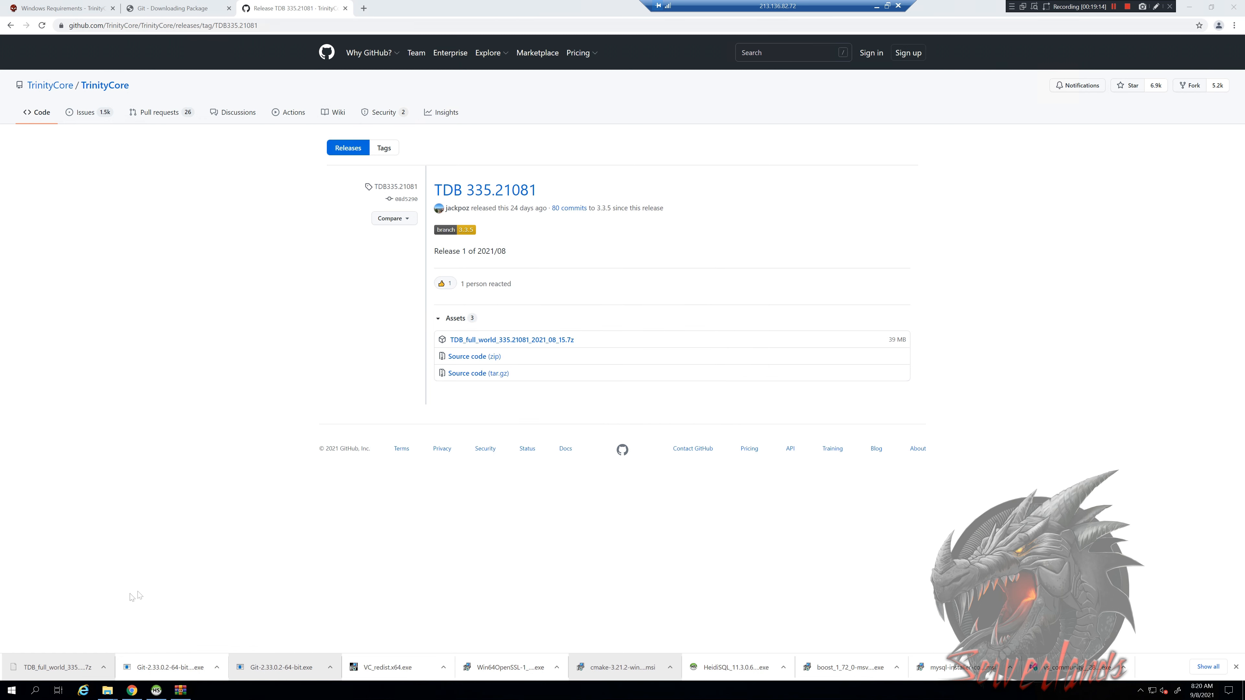
key("super")
type("c")
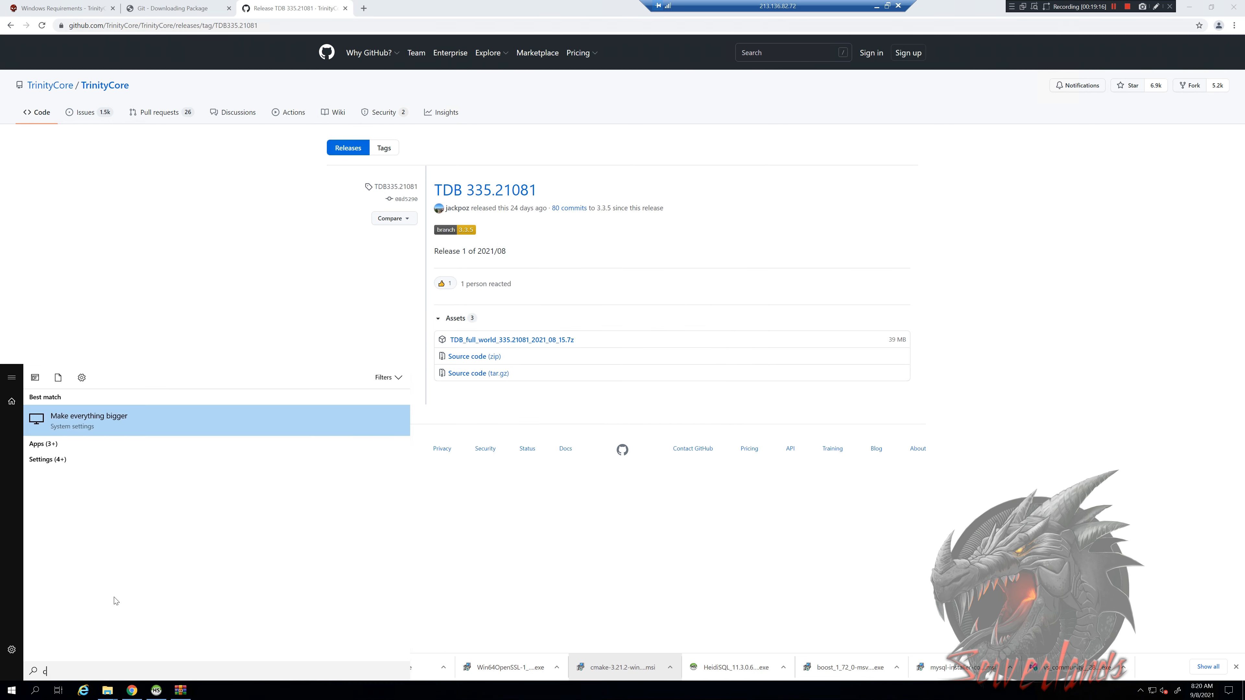
type("make")
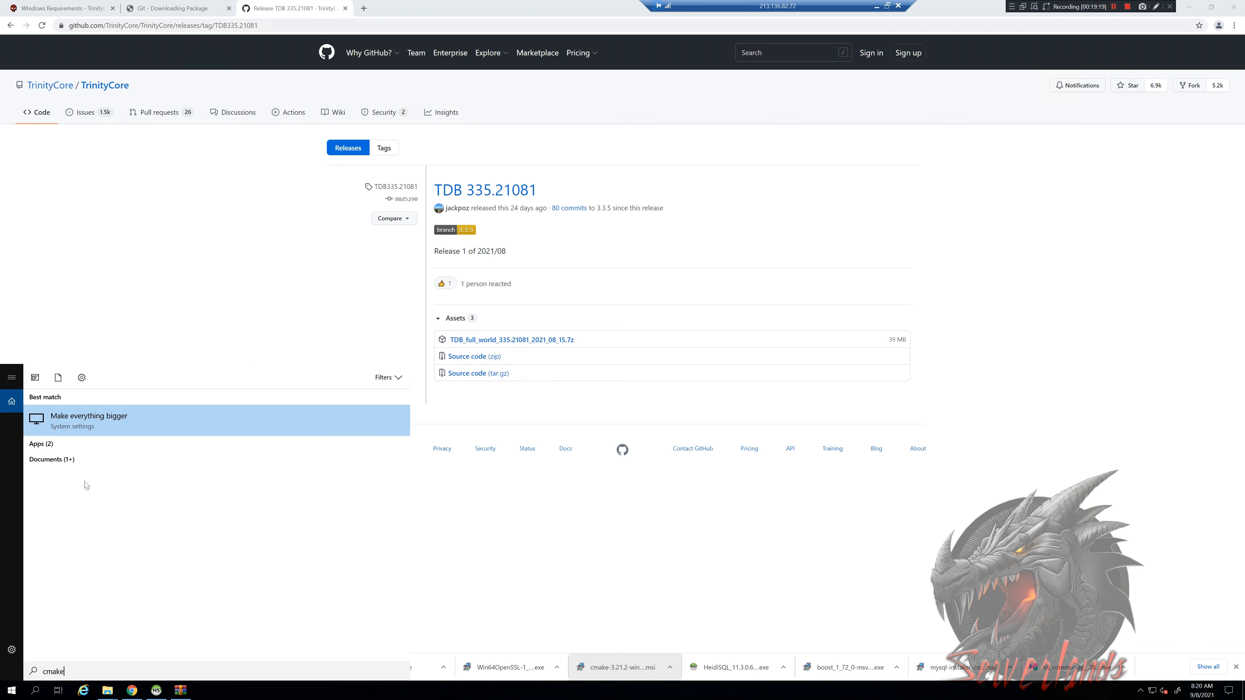
left_click(49, 445)
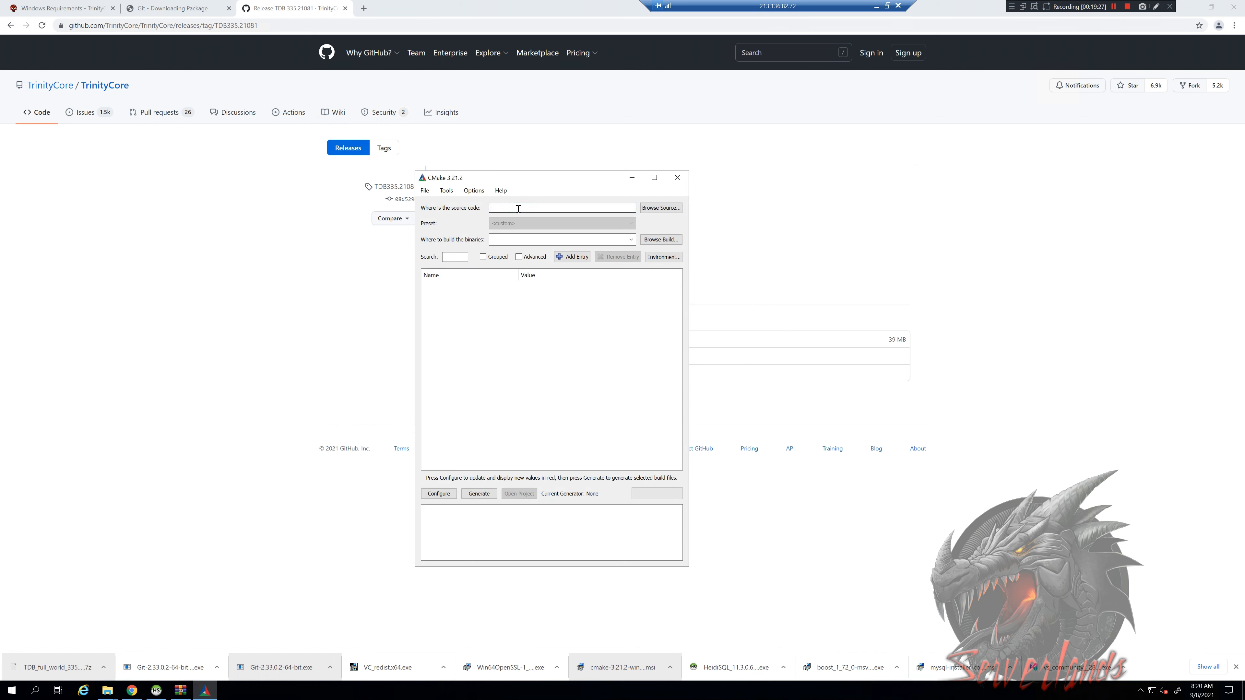
Step: Close the Windows (C:) Explorer window and open Serverlands\core, selecting its full path
key("alt+Tab")
key("Tab")
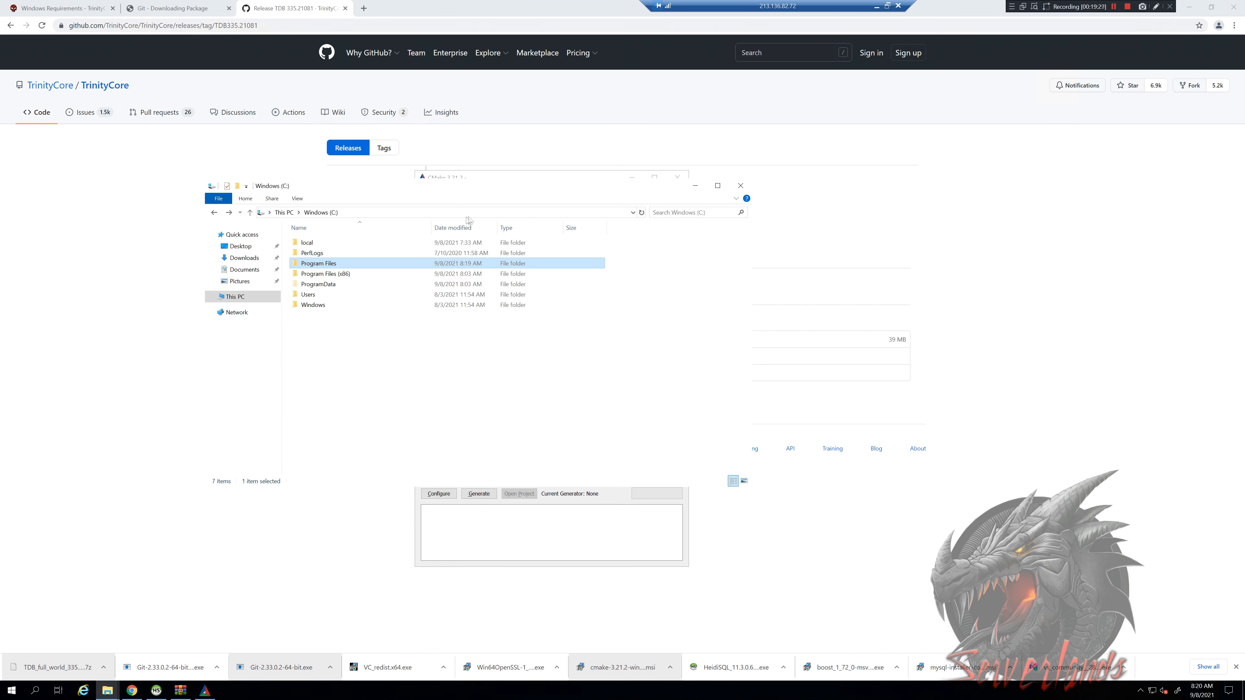
left_click(740, 185)
mouse_move(107, 691)
left_click(93, 633)
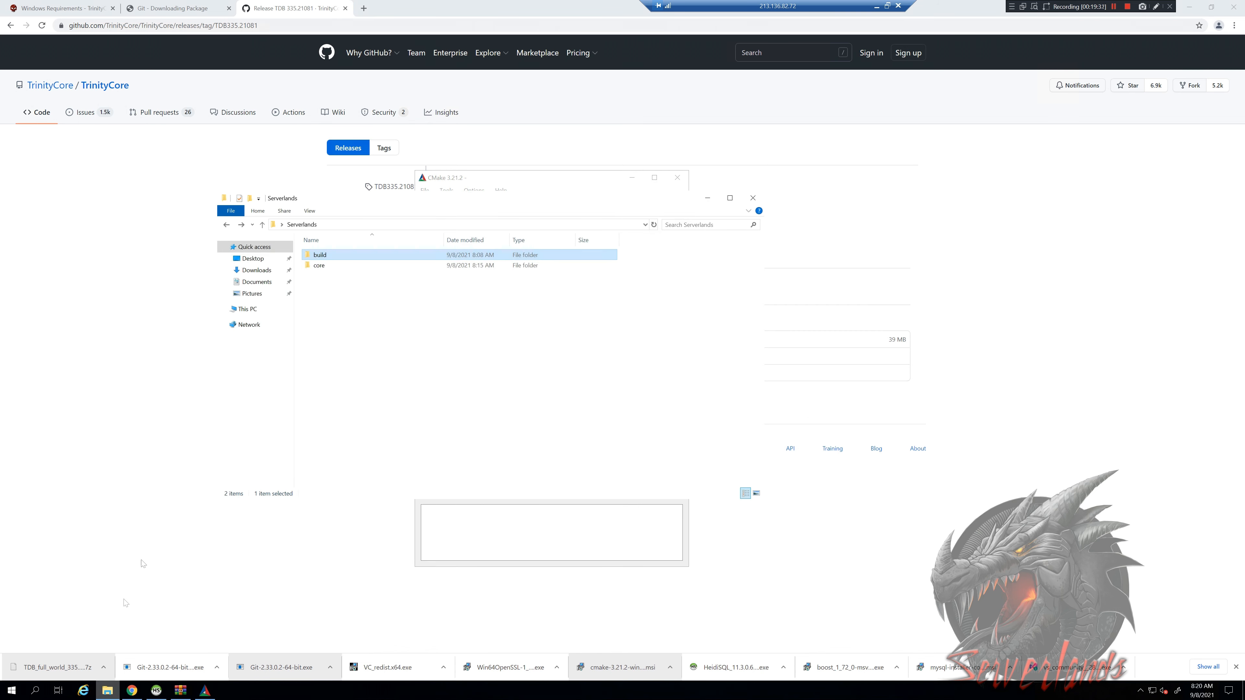
double_click(352, 265)
left_click(374, 224)
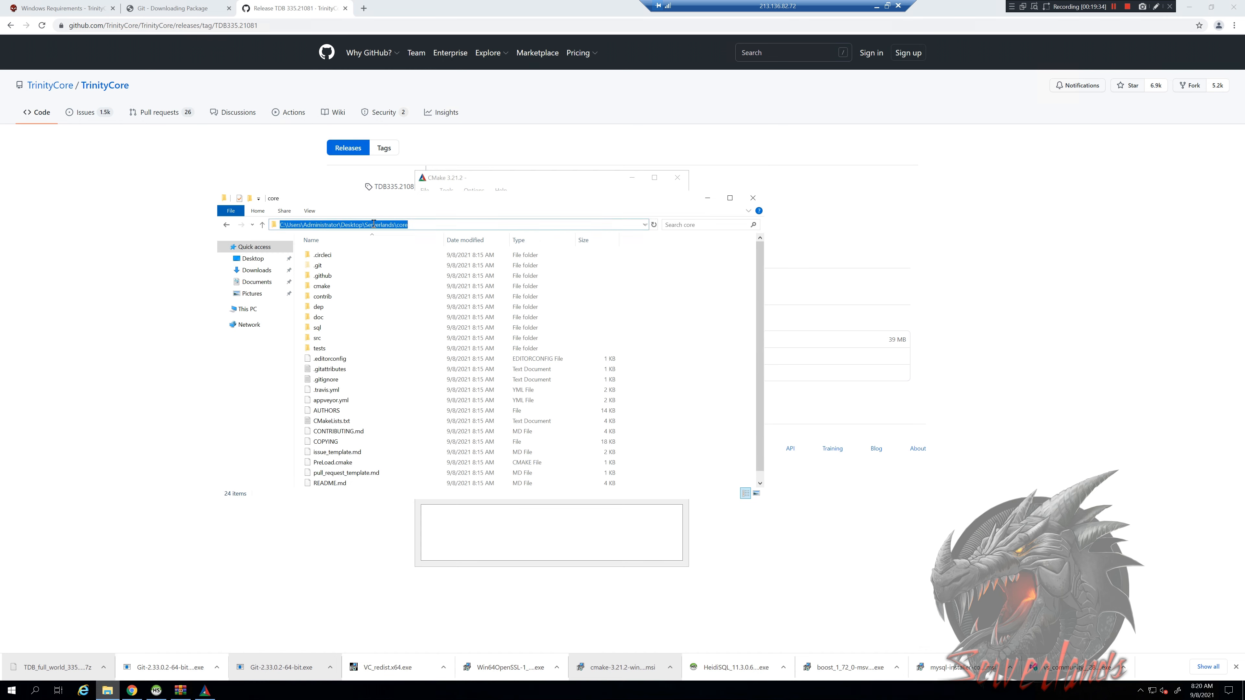
Step: Paste the core path as CMake's source folder and set the binaries folder to Serverlands\build
key("alt+Tab")
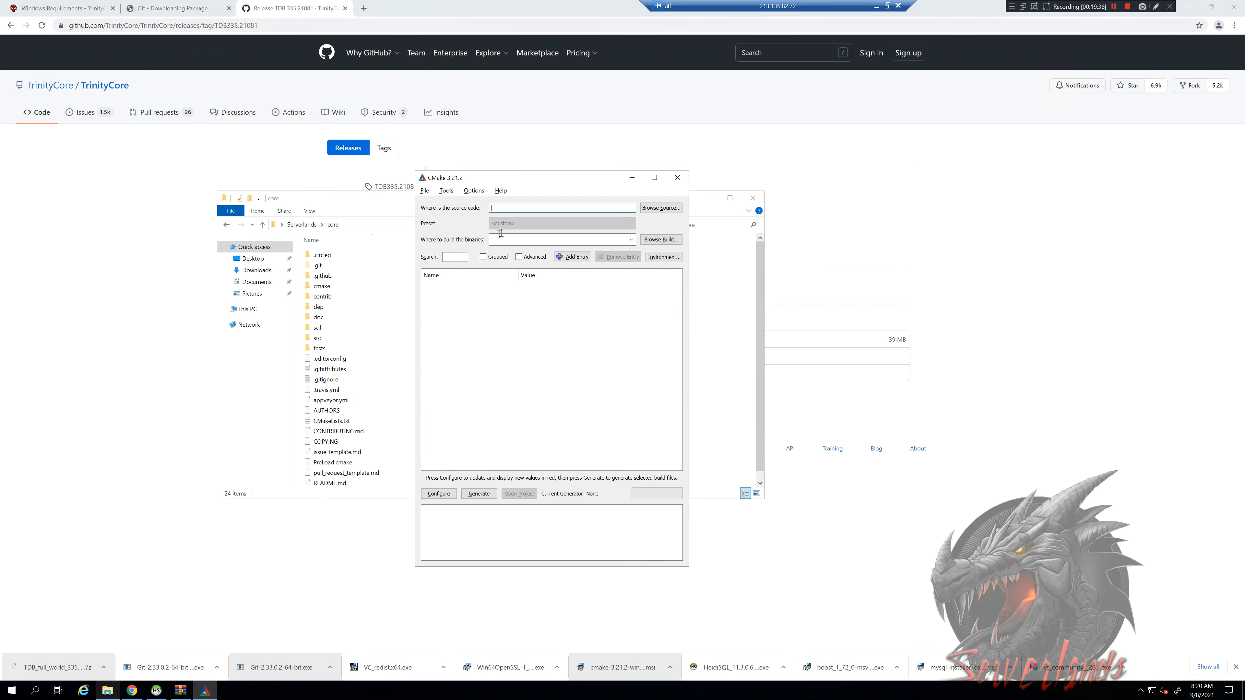
type("C:/Users/Administrator/Desktop/Serverlands/core")
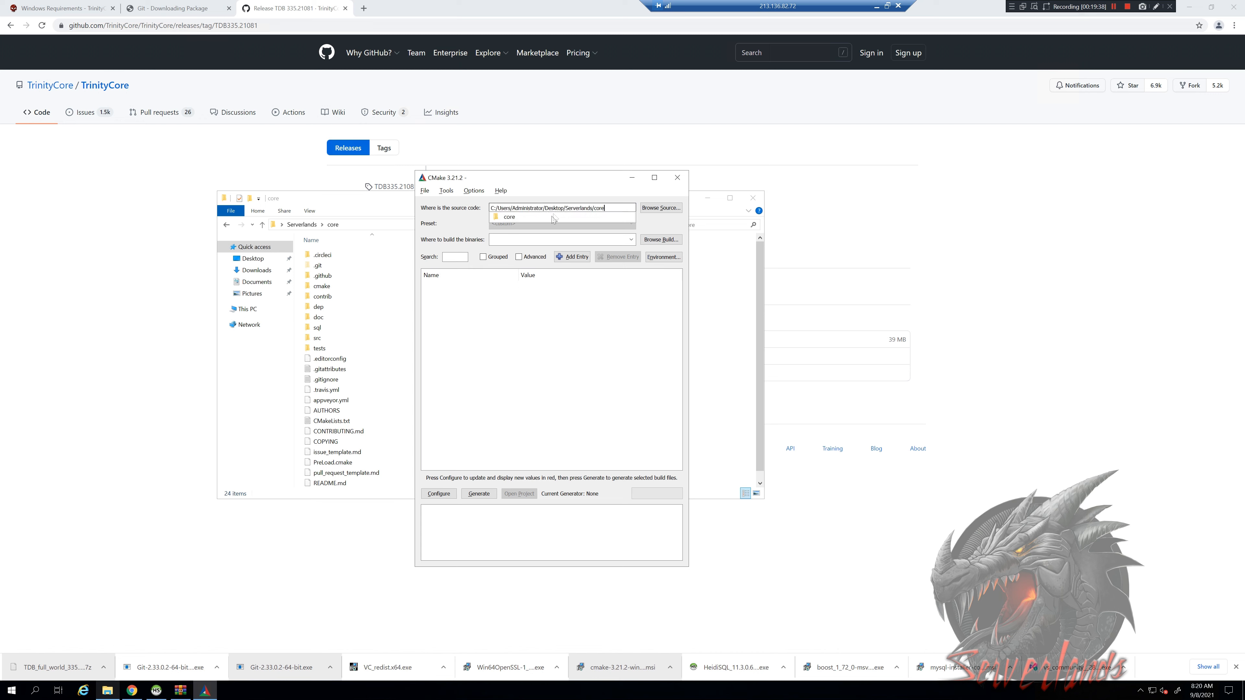
left_click(540, 219)
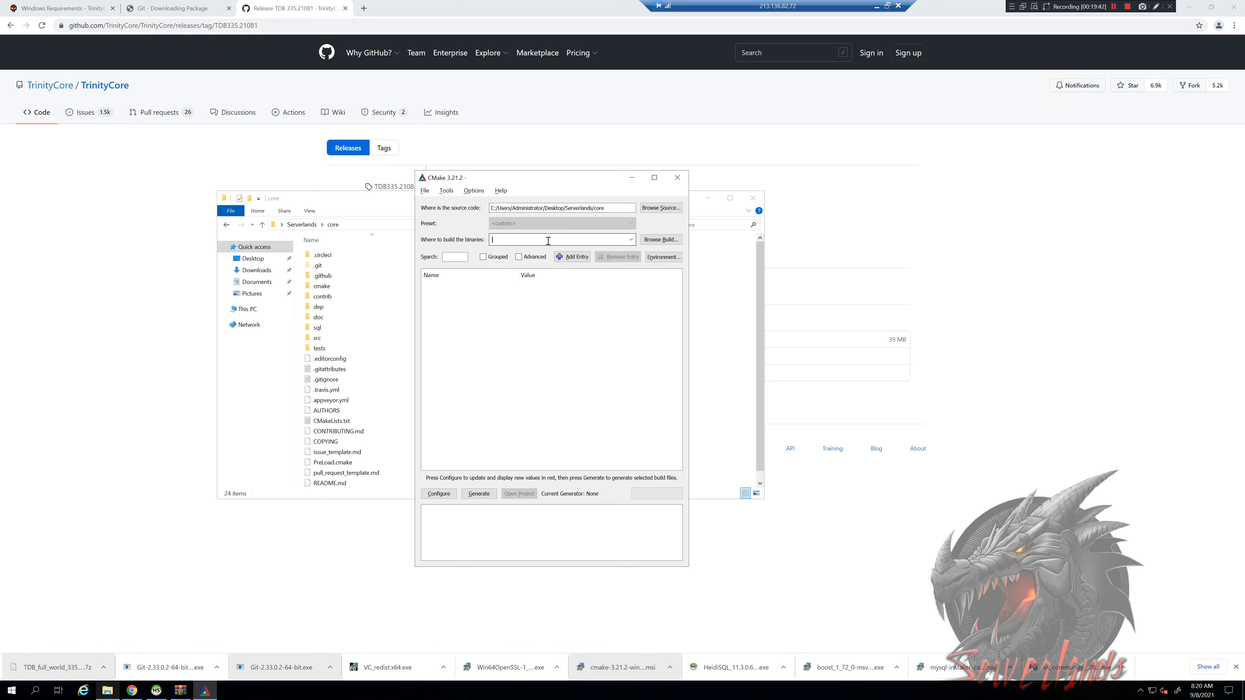
type("C:/Users/Administrator/Desktop/Serverlands/core")
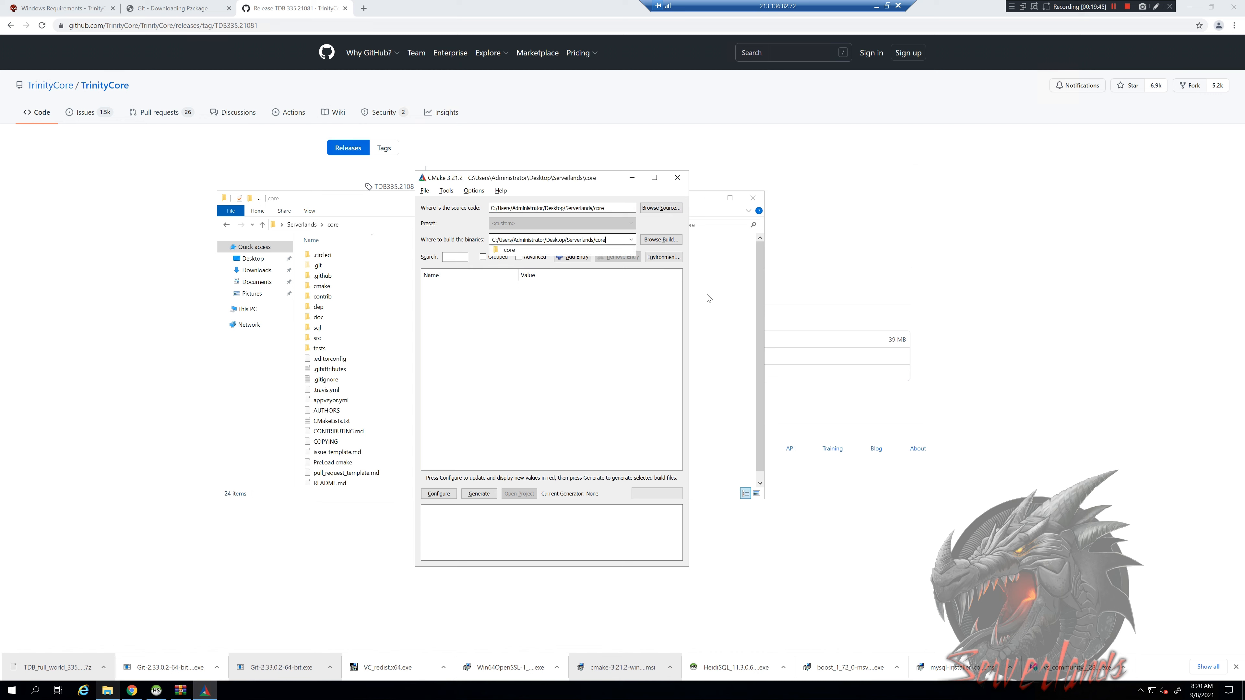
key("BackSpace")
key("Down")
key("Return")
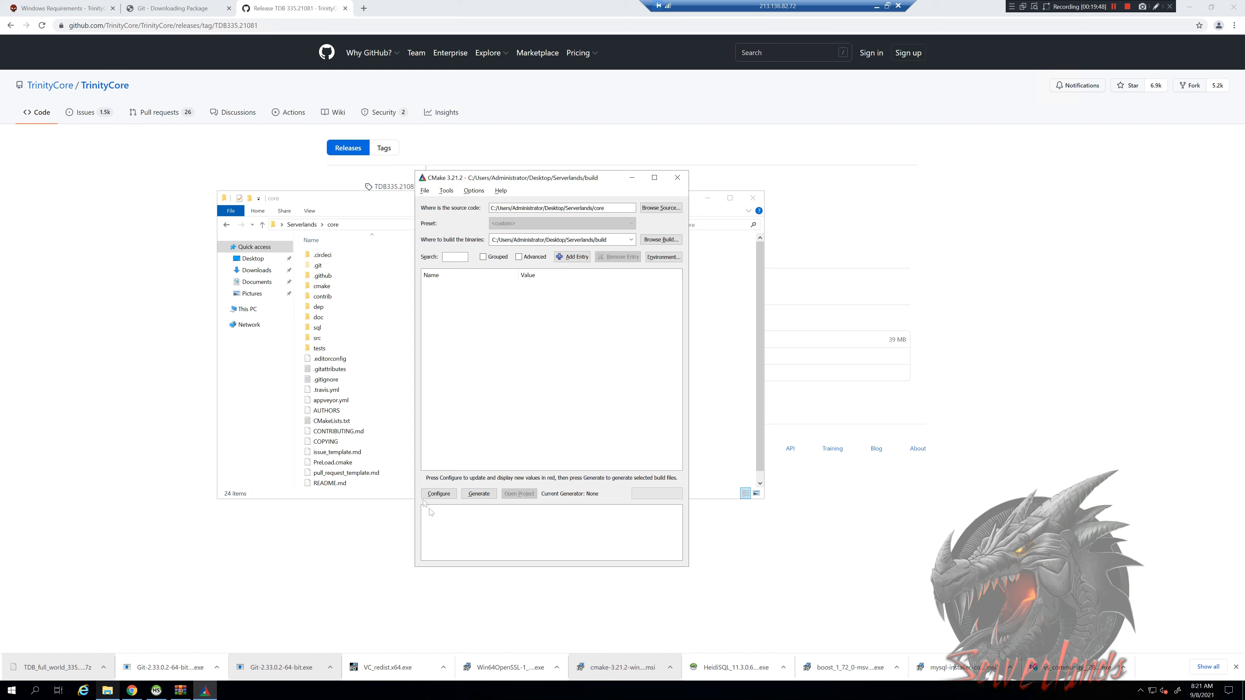
Step: Configure using the Visual Studio 16 2019 generator with platform x64 and finish
left_click(446, 495)
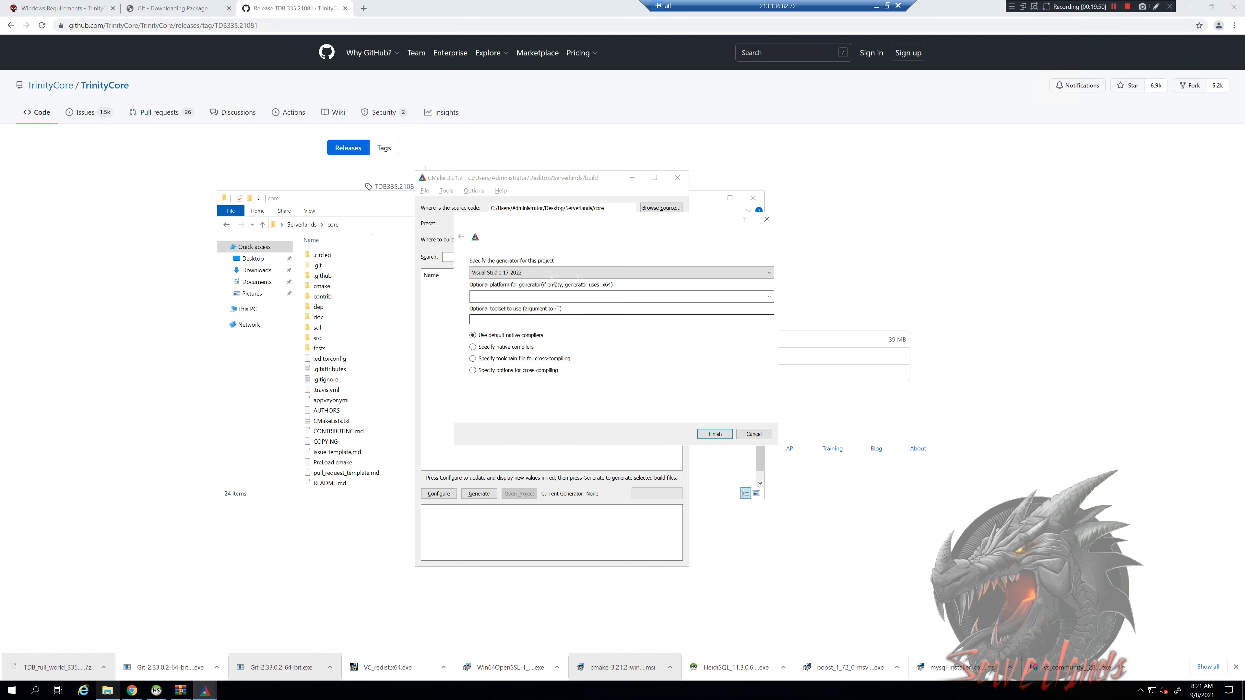
left_click(592, 276)
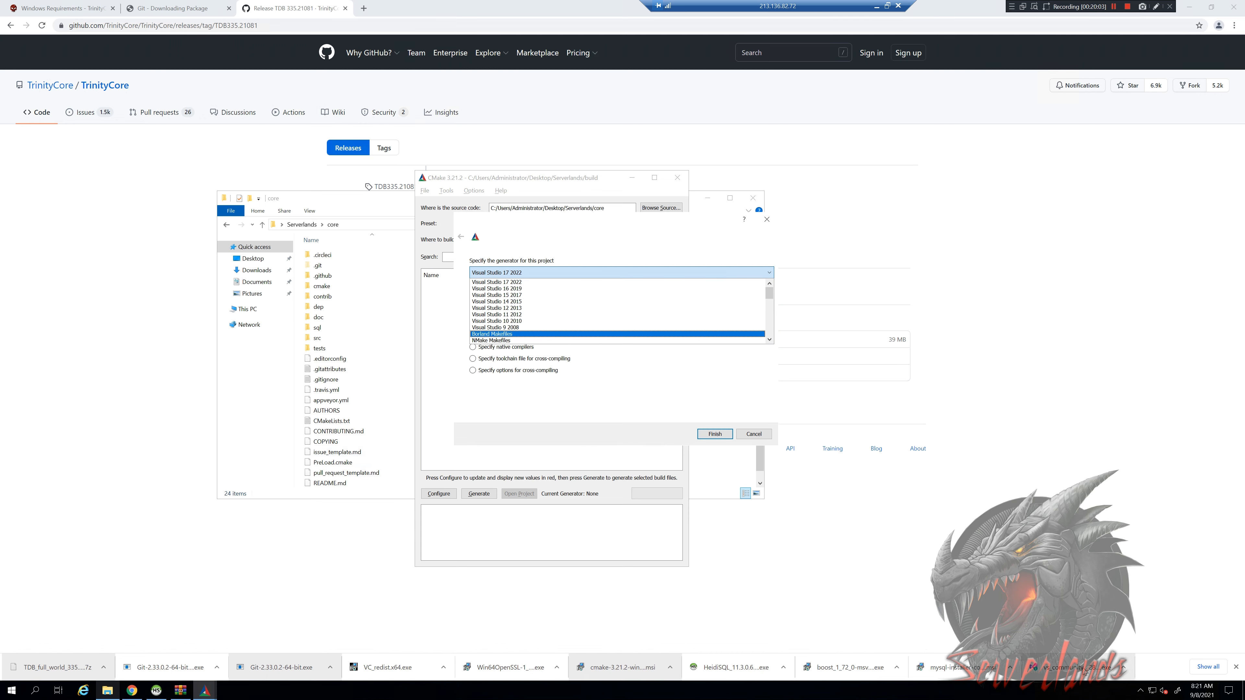
left_click(510, 290)
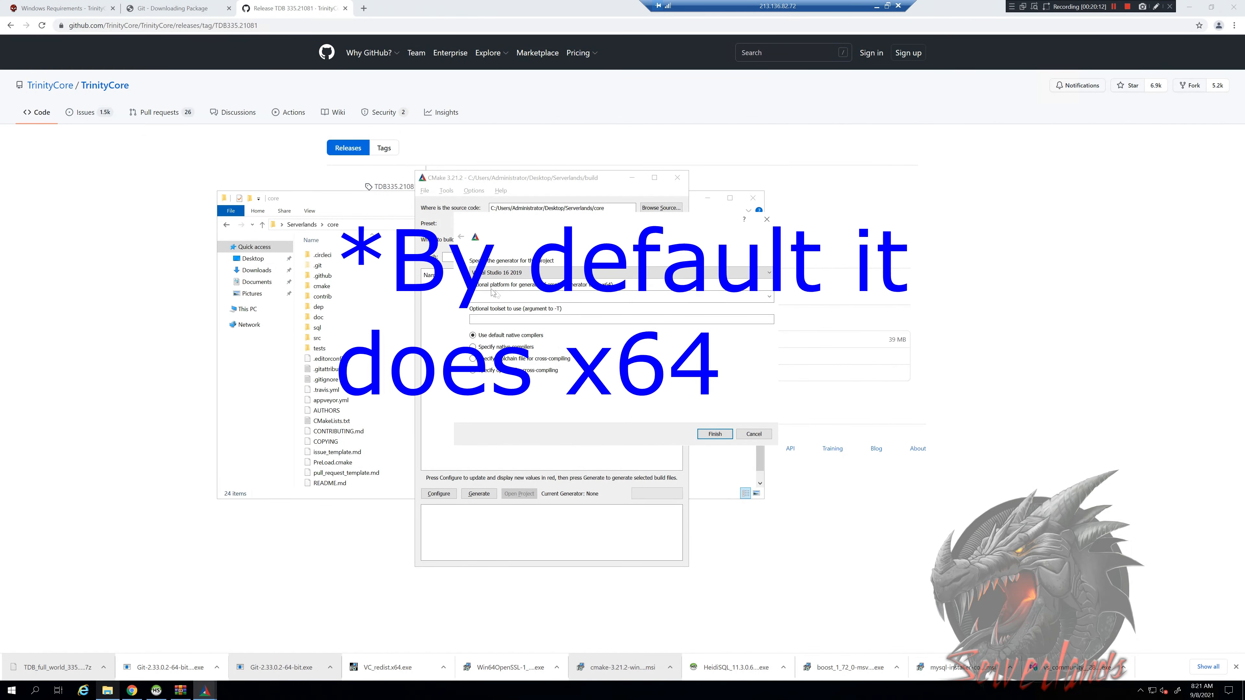
left_click(617, 294)
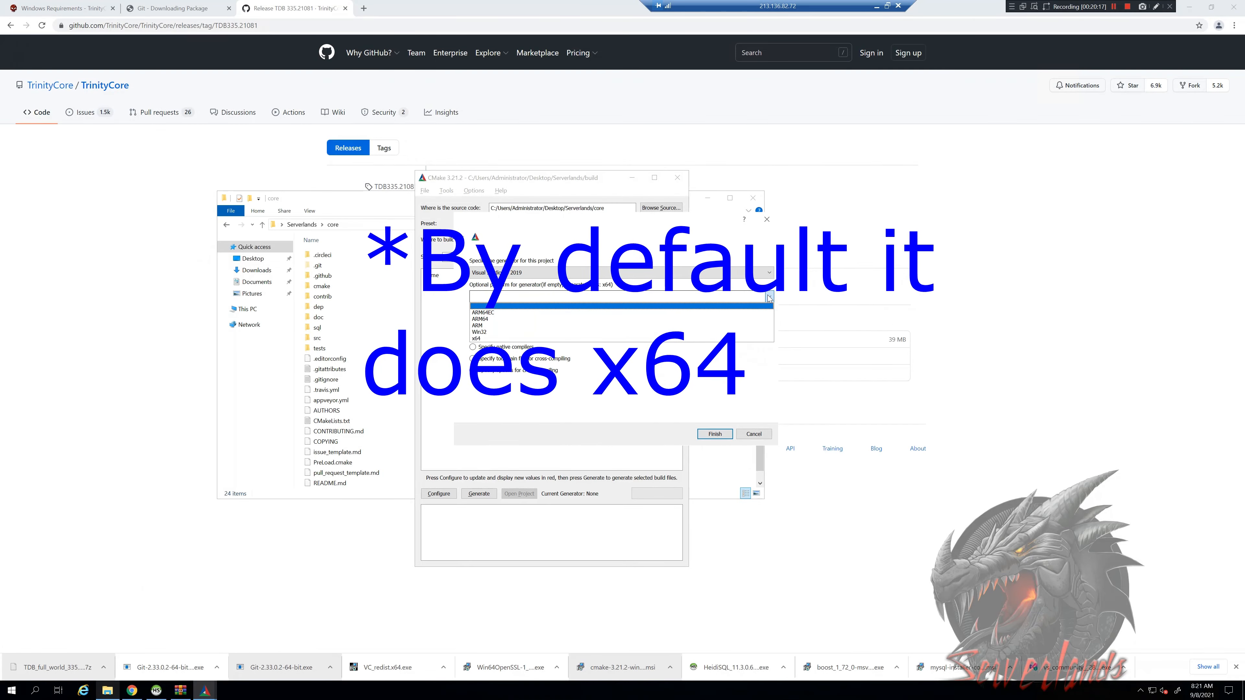
left_click(477, 338)
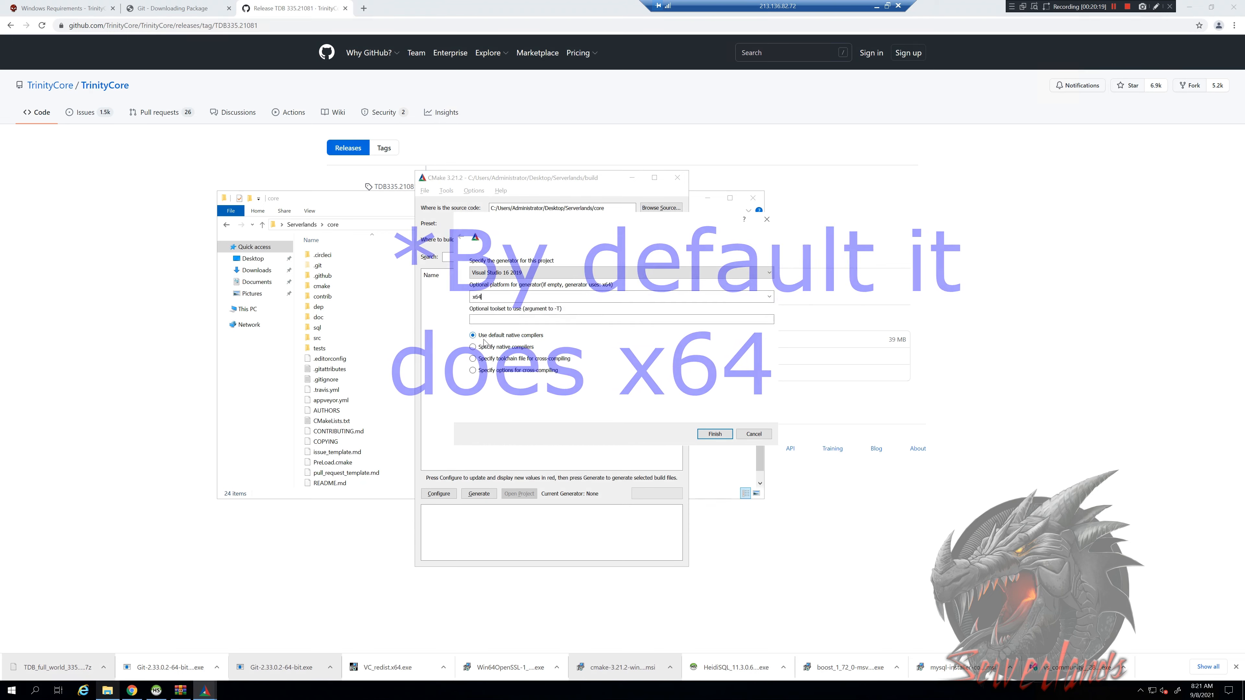
left_click(714, 434)
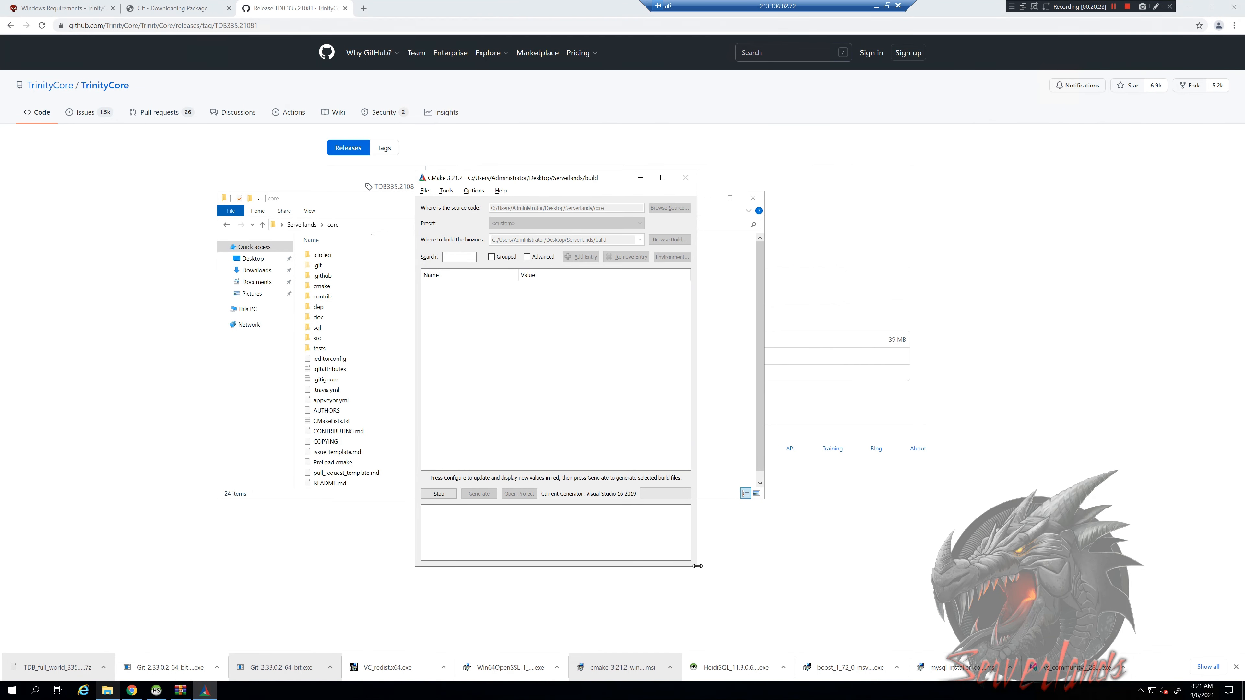
Step: Enlarge the CMake window, run Configure again, then Generate the Visual Studio solution files
left_click_drag(696, 567, 797, 615)
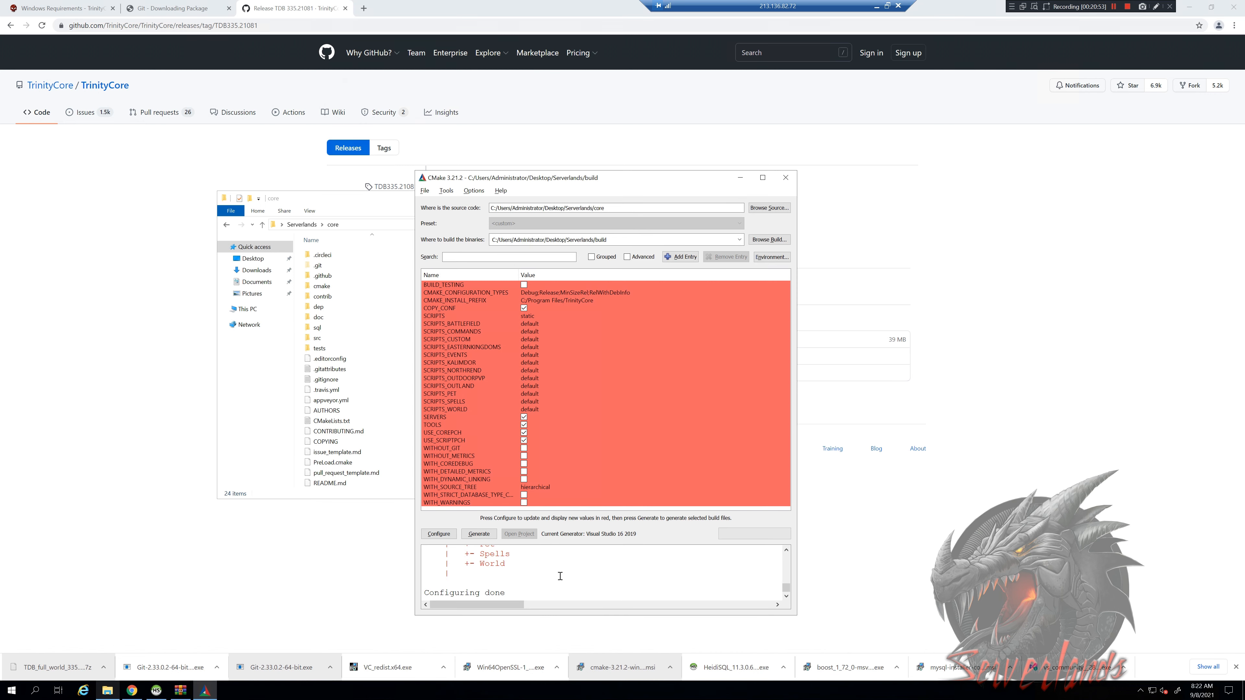
left_click(450, 534)
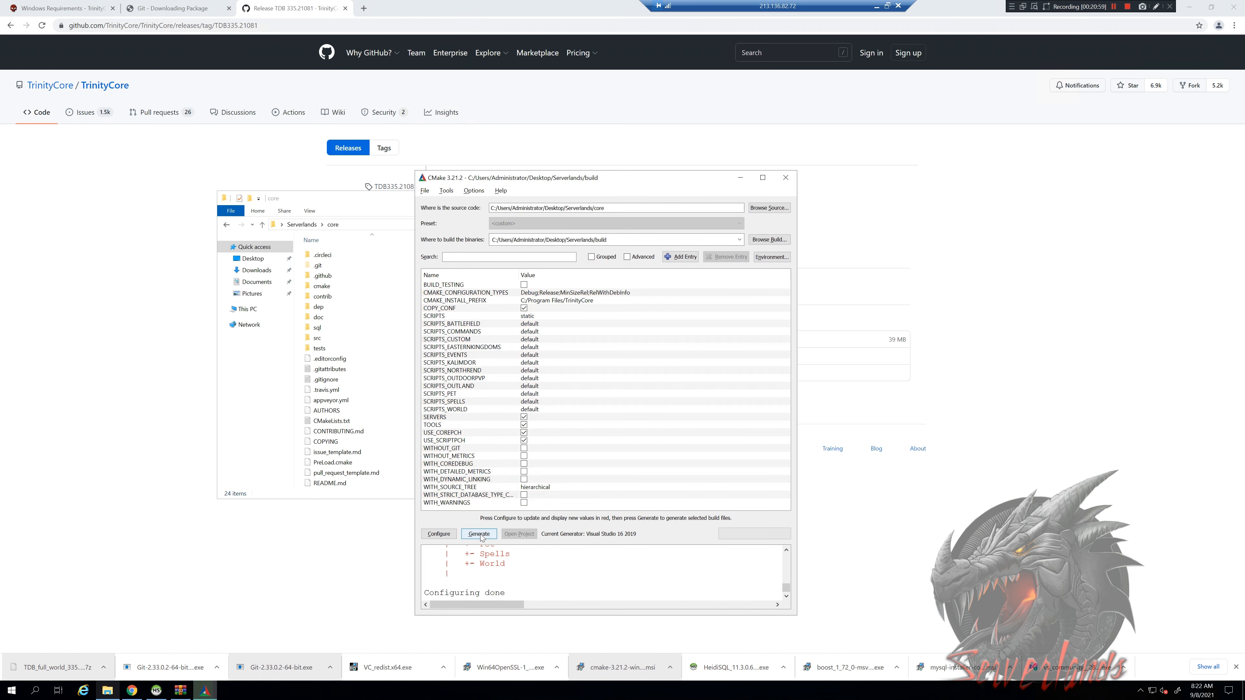
left_click(479, 534)
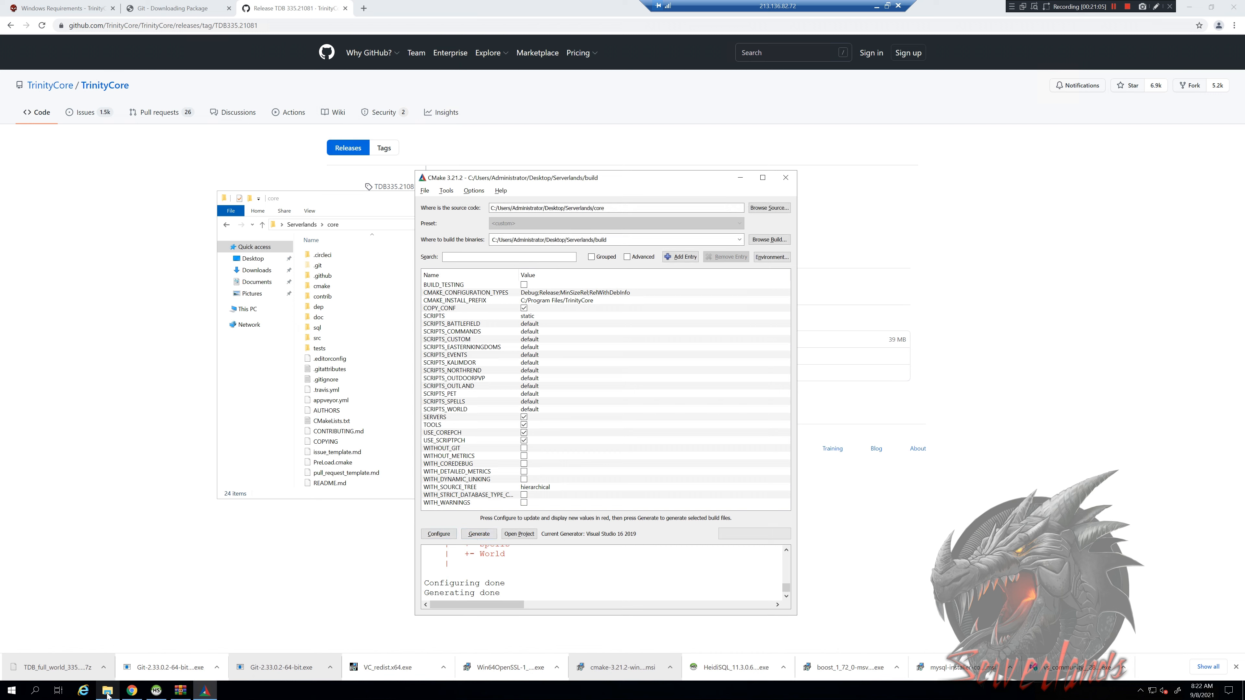
Step: Browse to Serverlands\build in Explorer and select the generated TrinityCore.sln
left_click(107, 692)
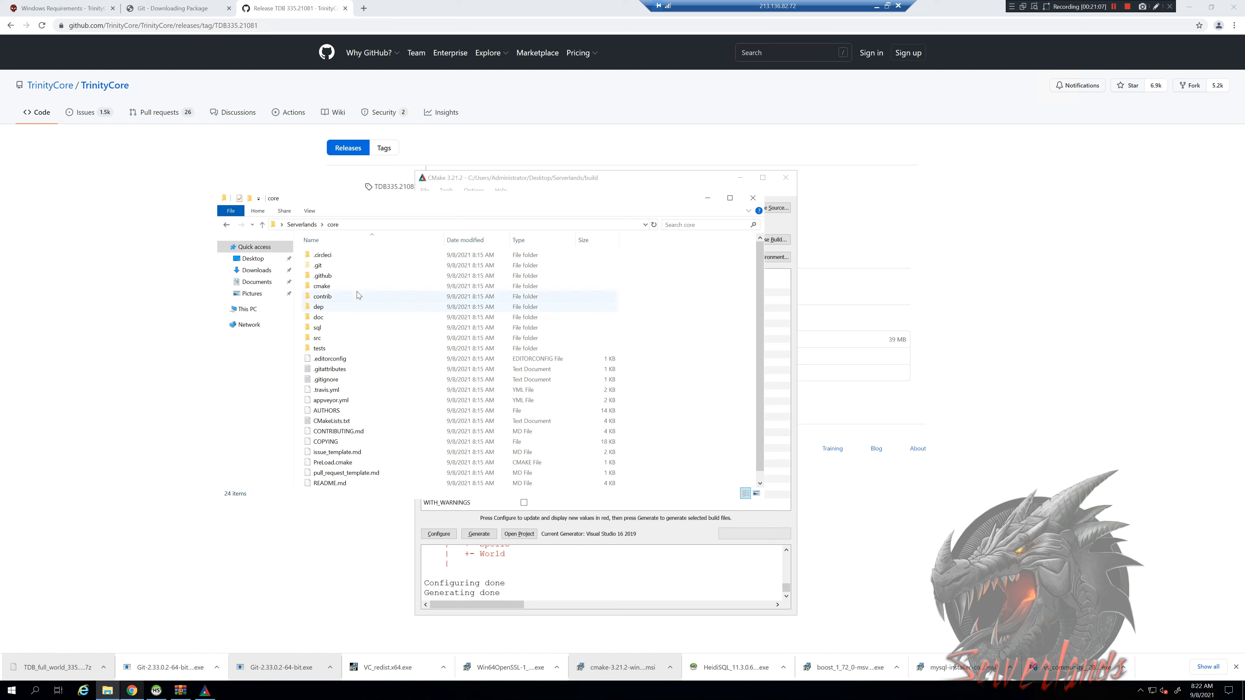
left_click(302, 225)
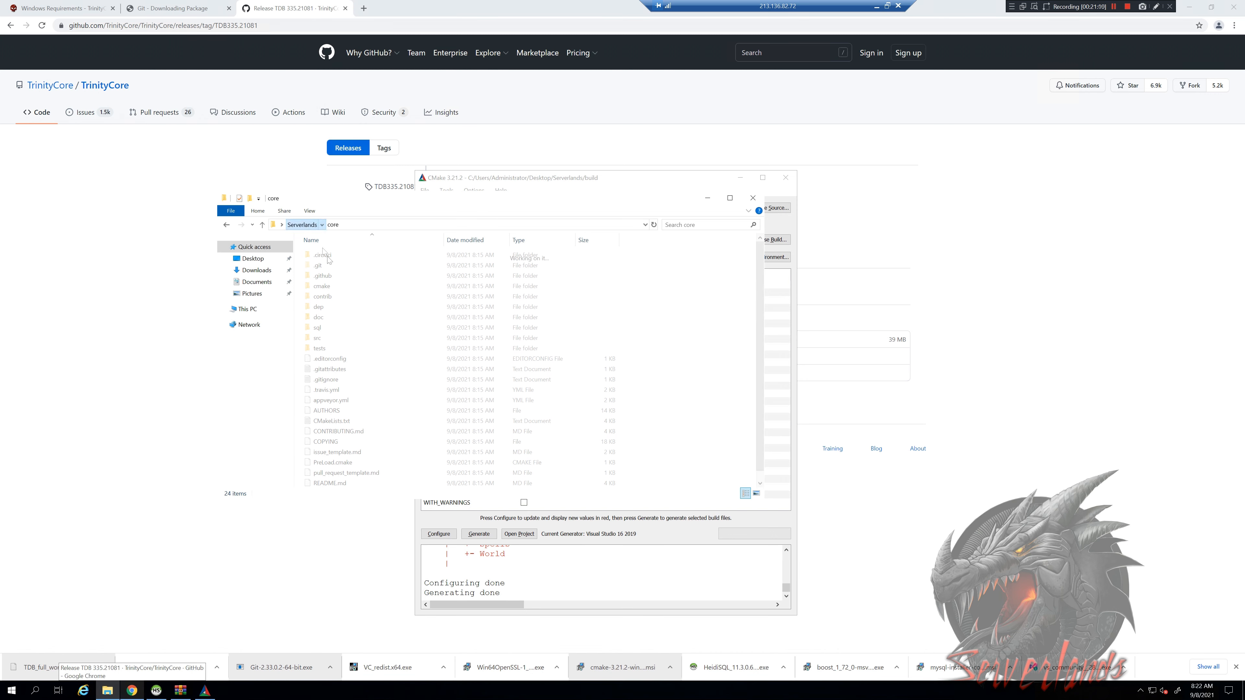
double_click(344, 254)
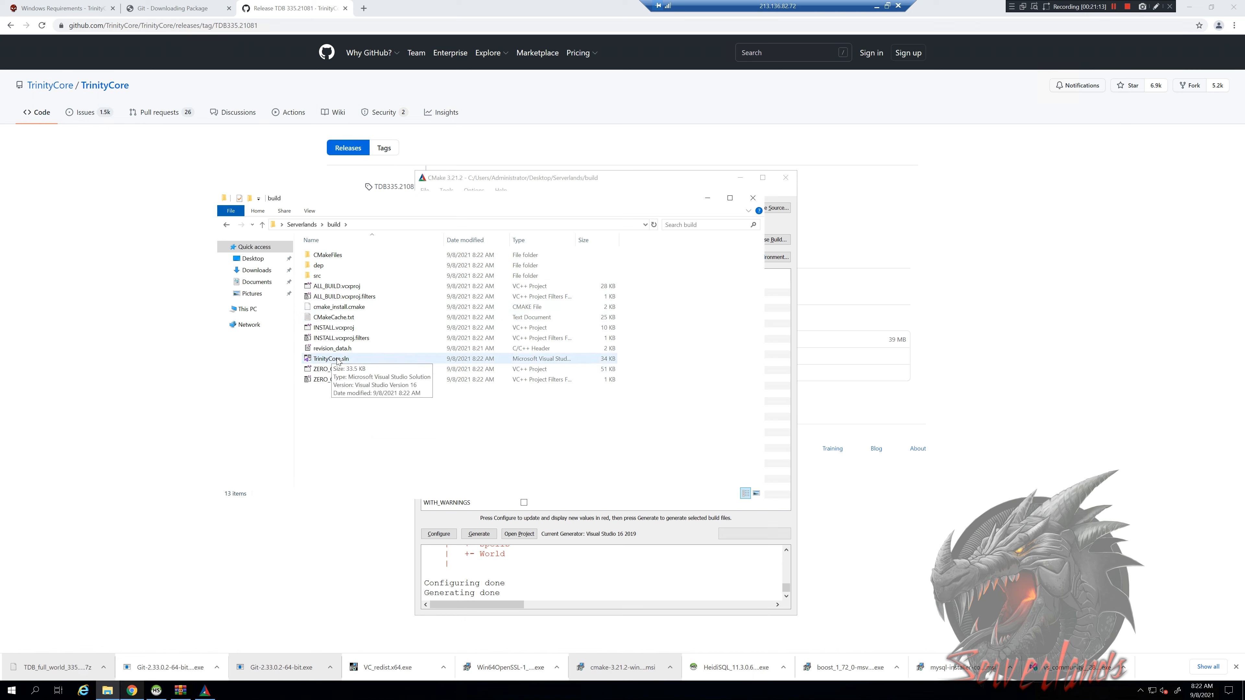
left_click(337, 360)
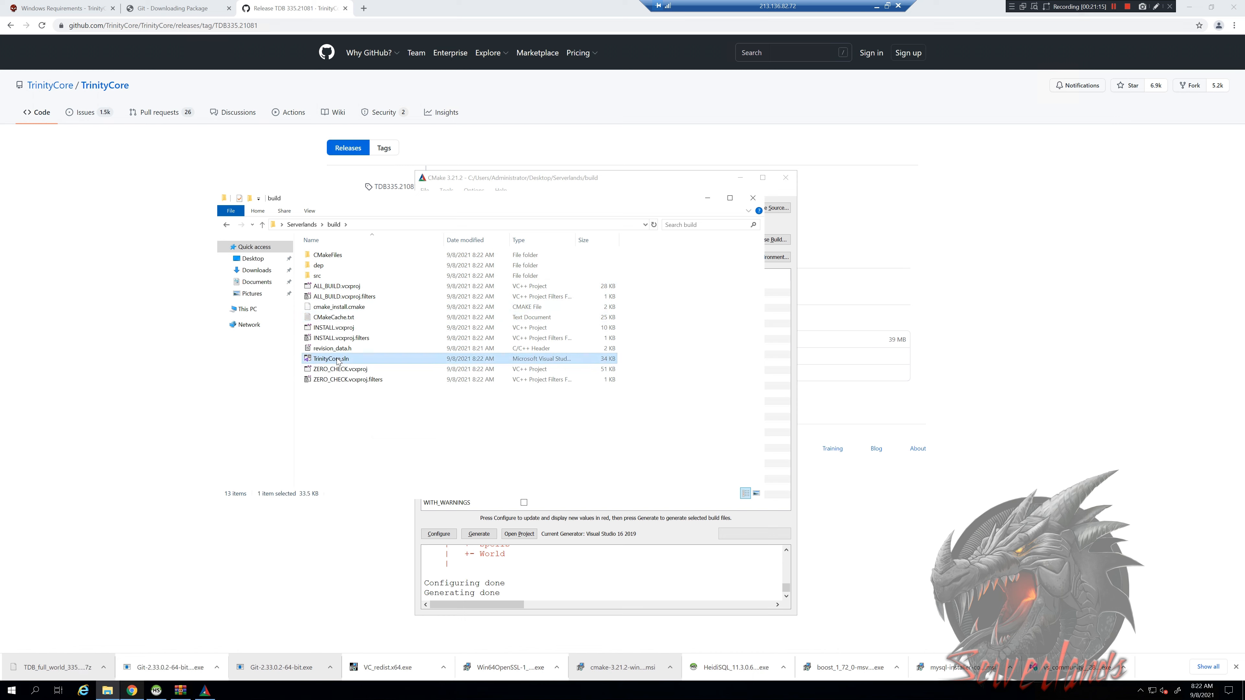